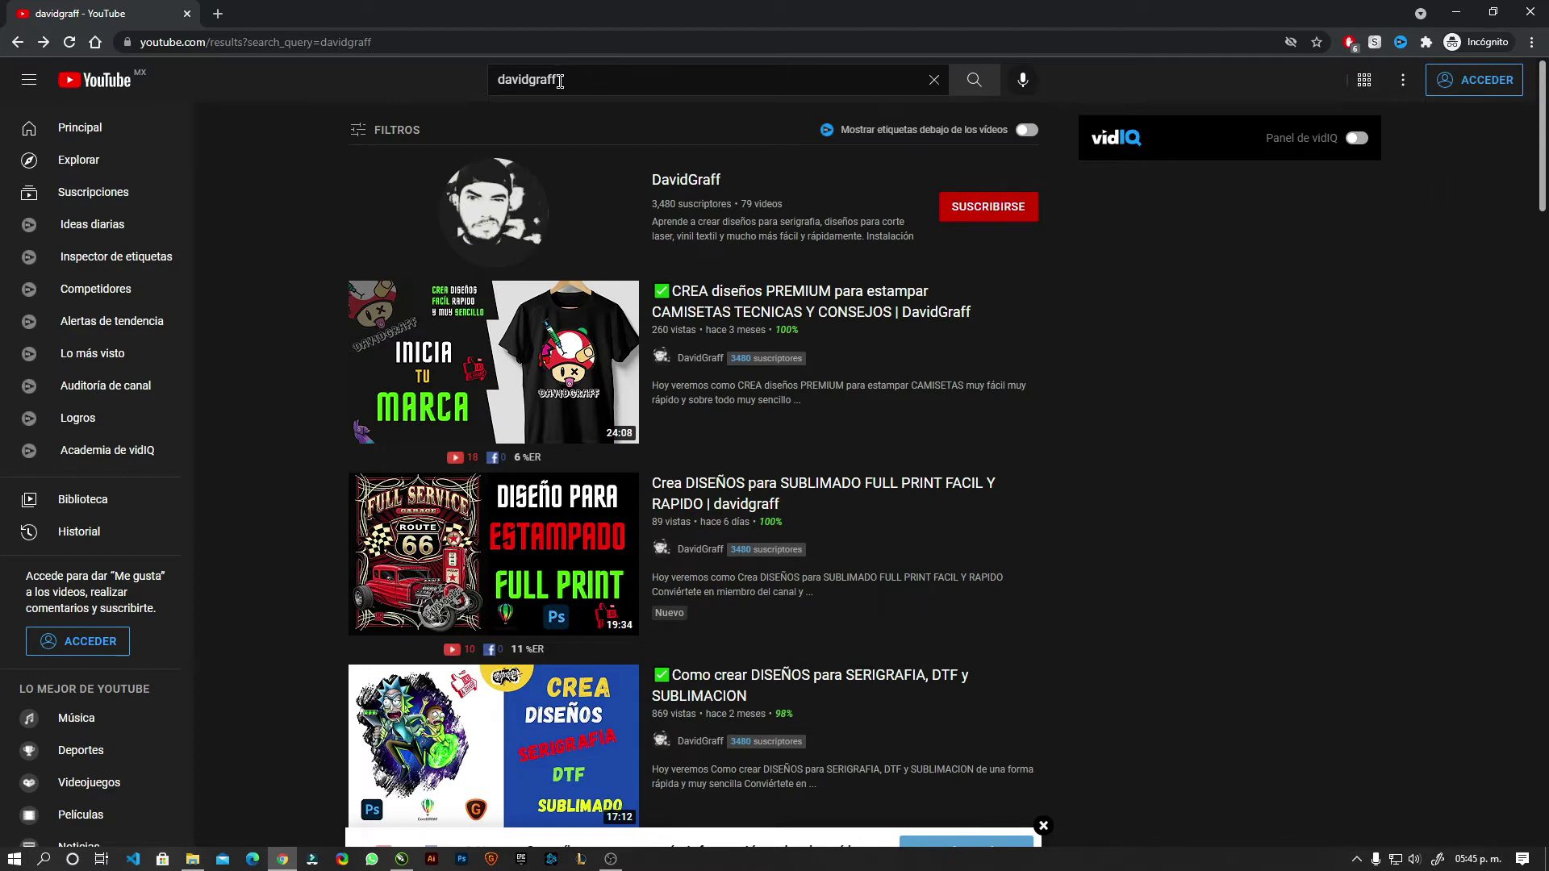
# Open the tutorial creator's channel page from the 'davidgraff' search results
pyautogui.click(717, 182)
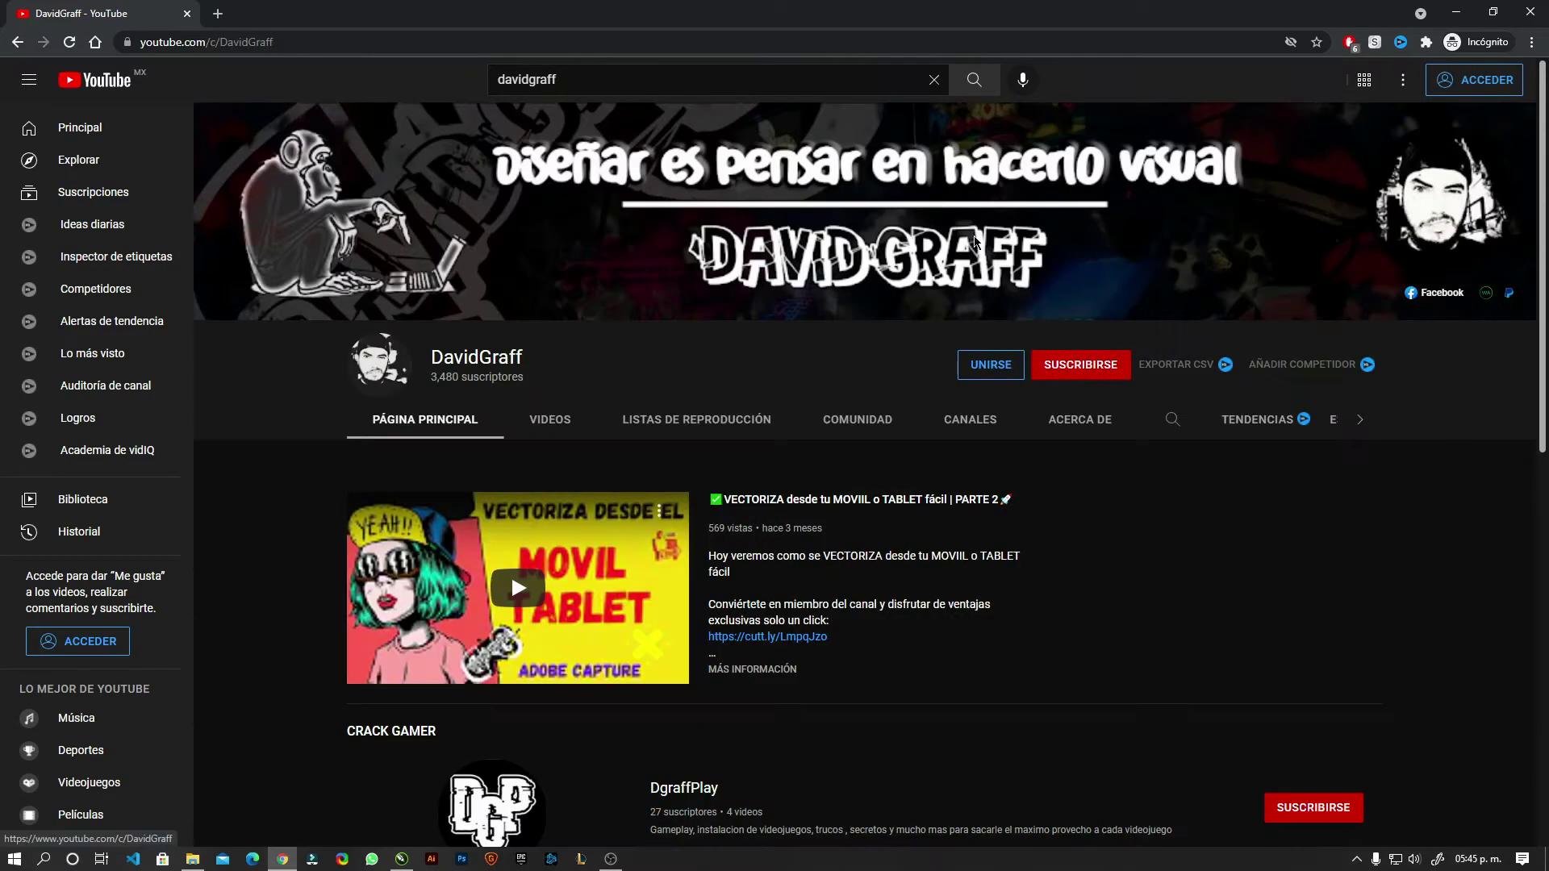
# Scroll through the creator's channel home page
pyautogui.scroll(-3, 636, 525)
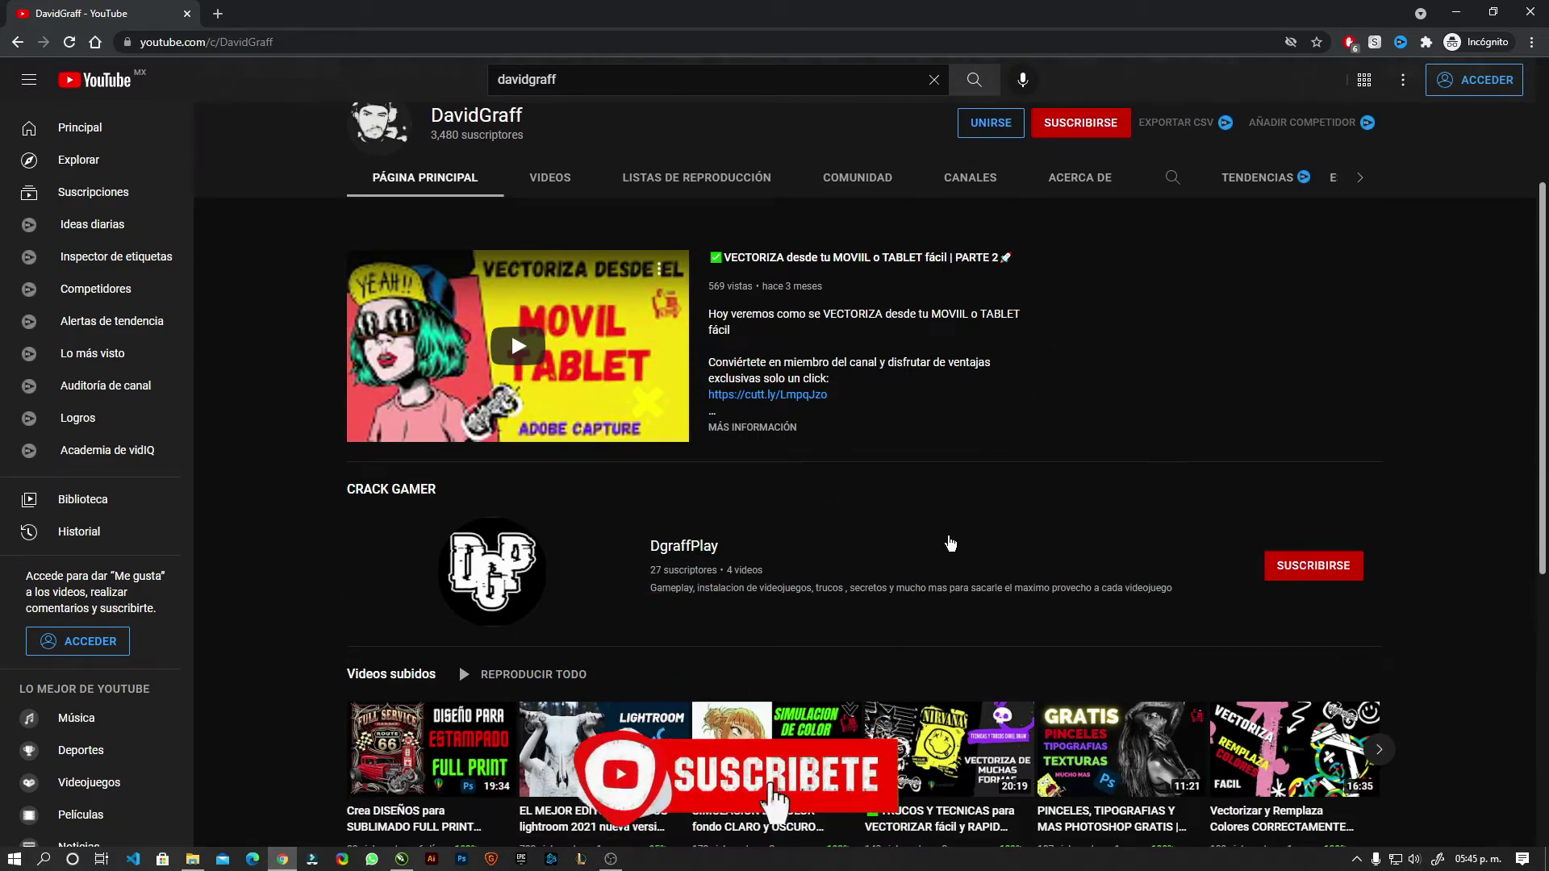
pyautogui.scroll(2, 944, 546)
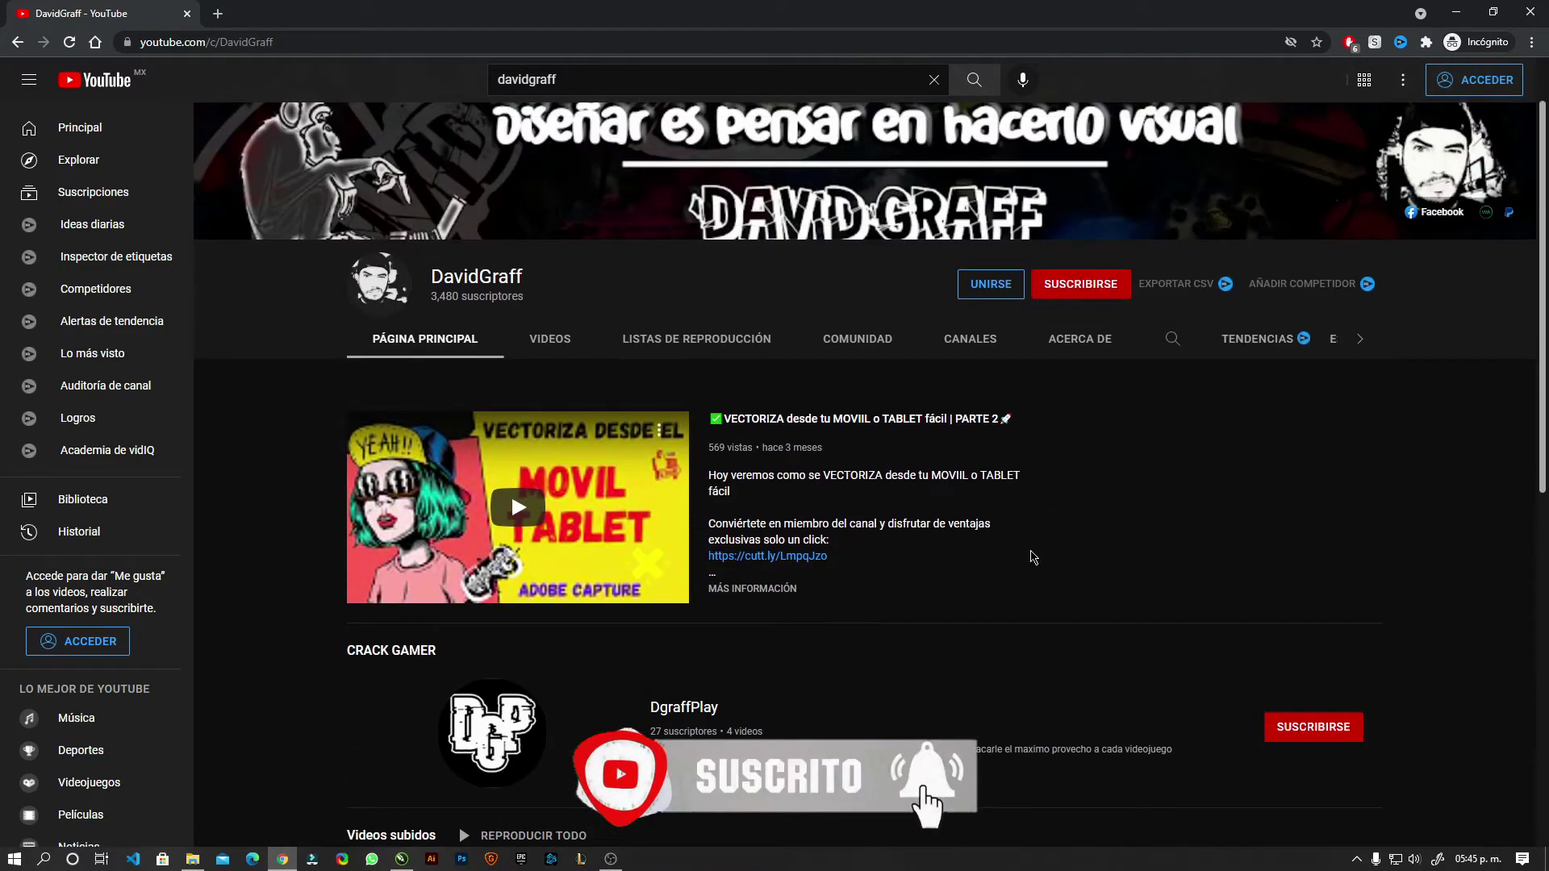
pyautogui.scroll(-3, 1032, 555)
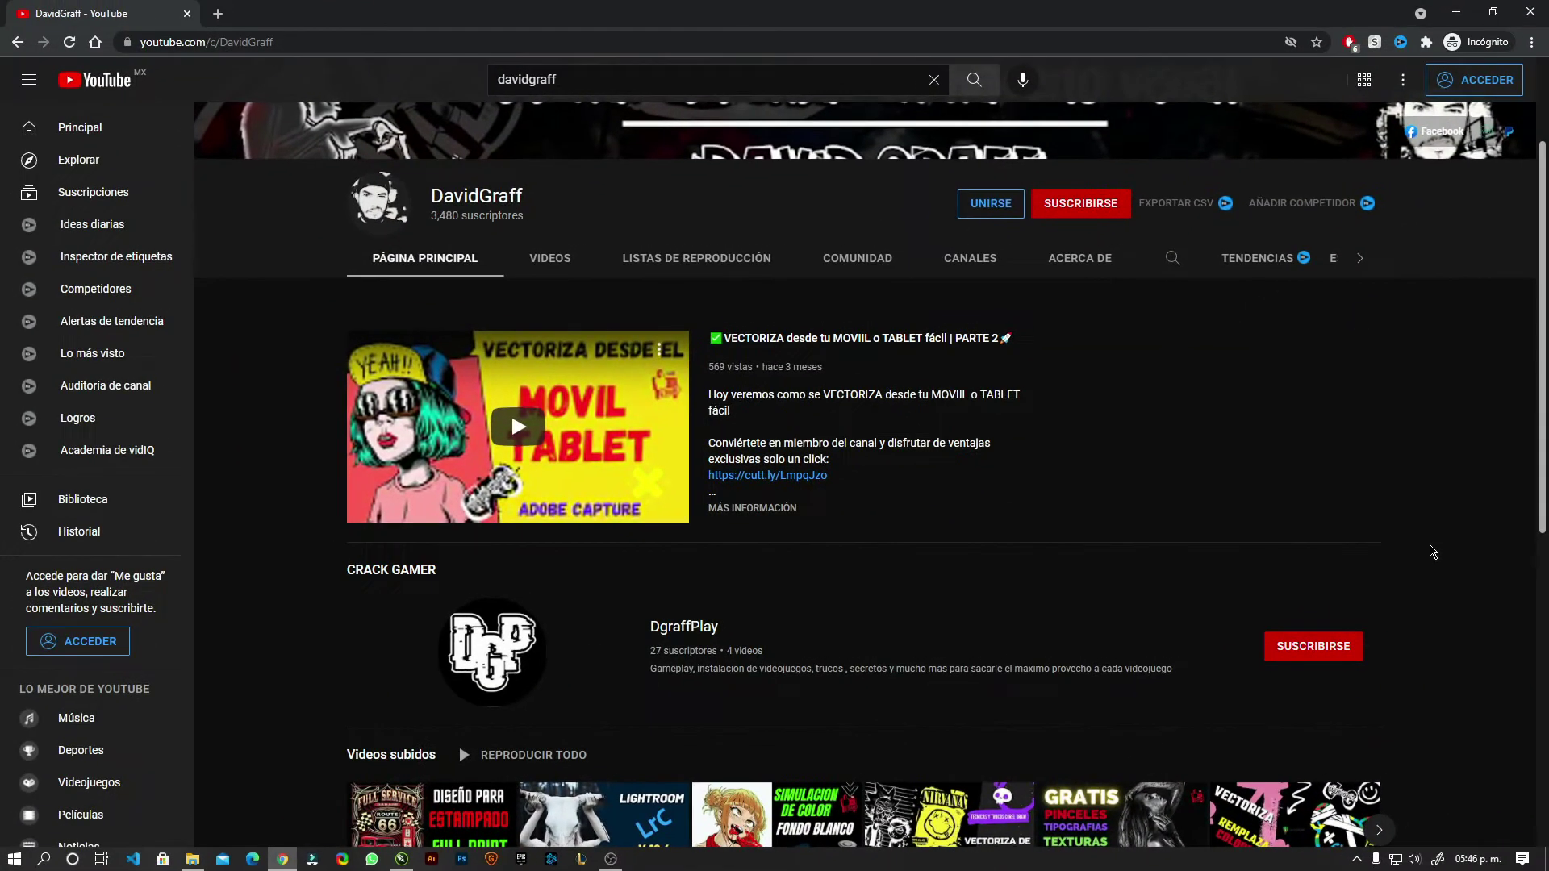
pyautogui.scroll(-1, 1432, 552)
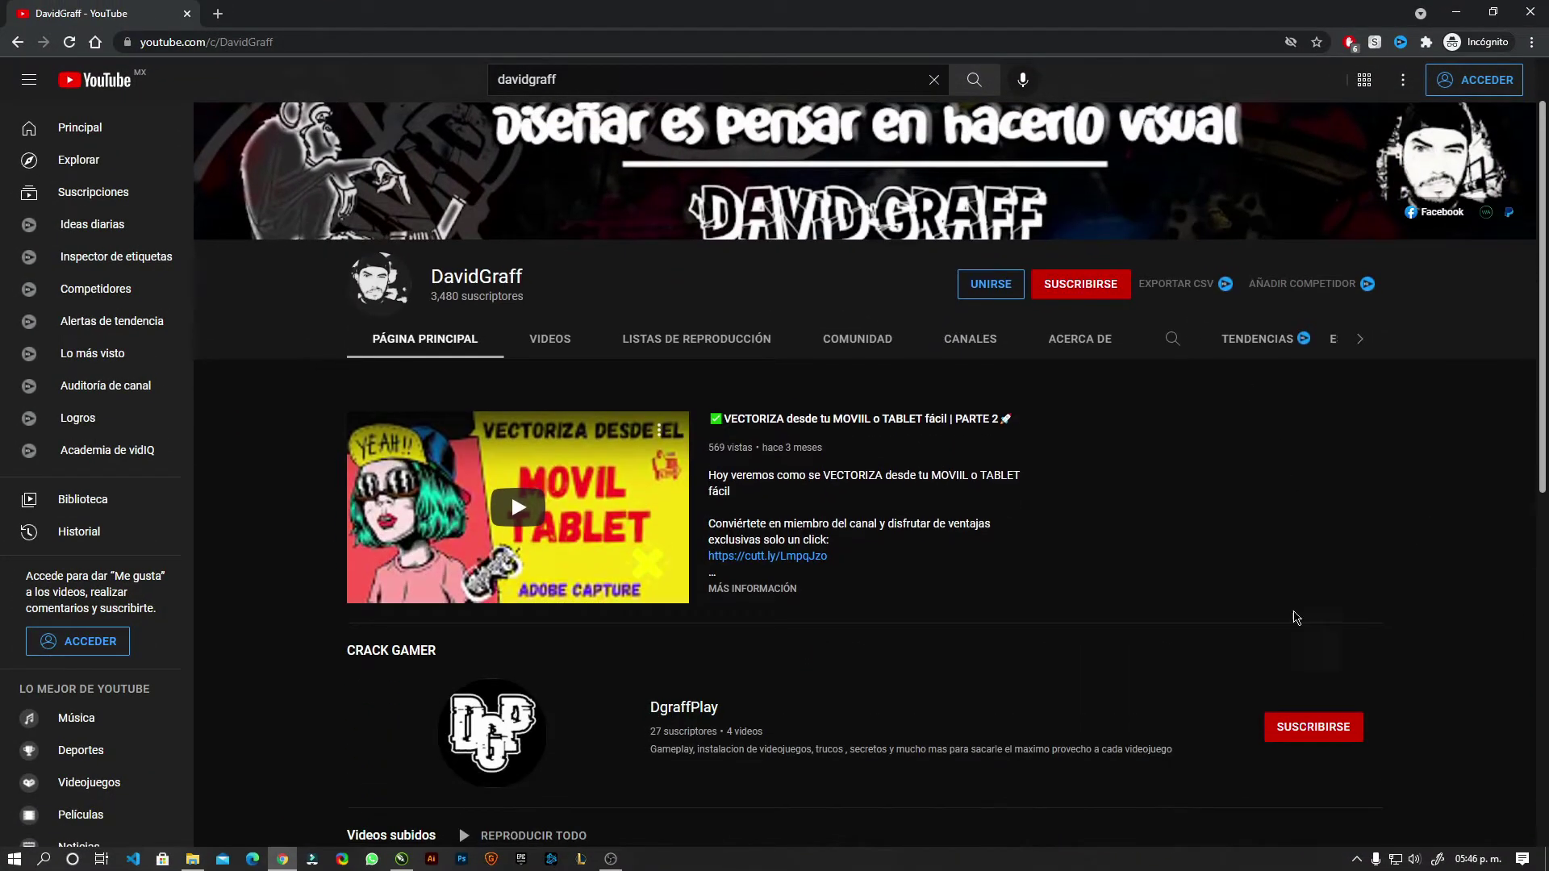
pyautogui.scroll(-2, 1308, 524)
pyautogui.scroll(-2, 1309, 529)
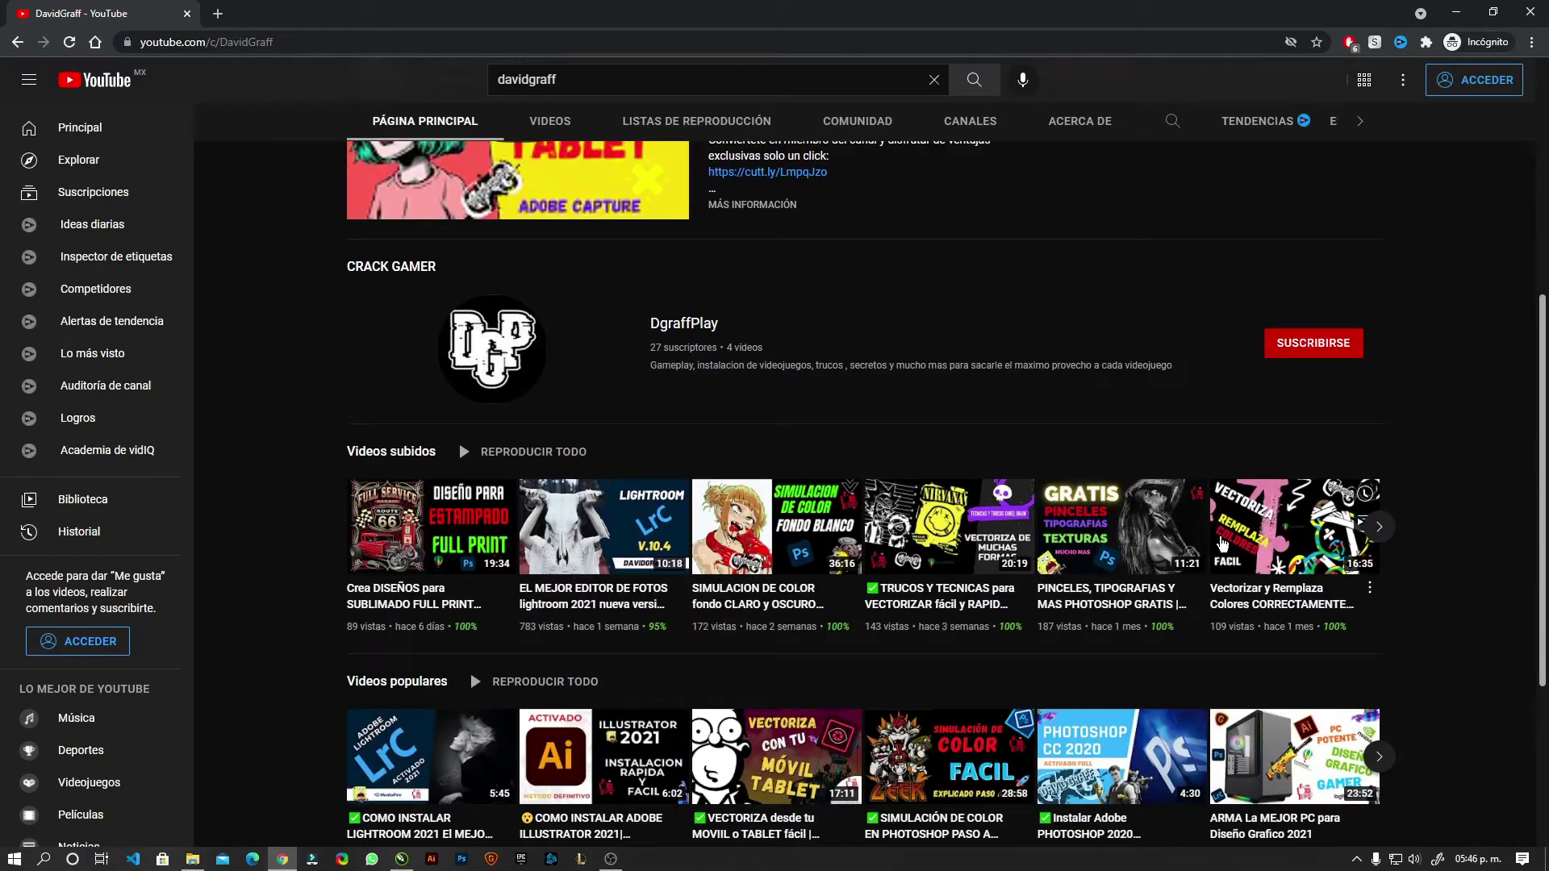
pyautogui.scroll(-3, 984, 562)
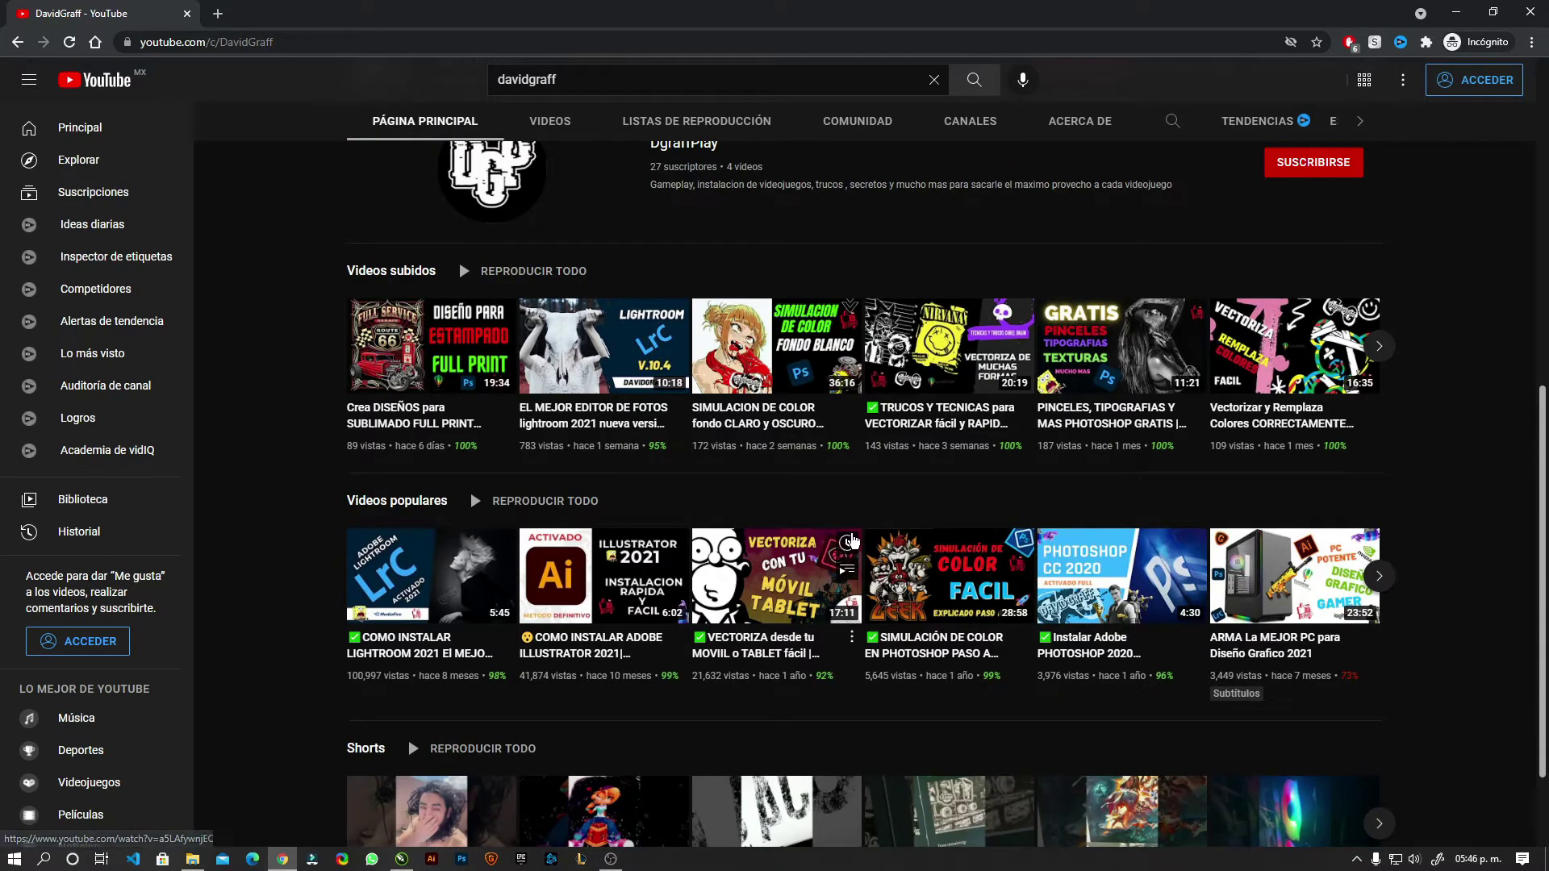
pyautogui.scroll(3, 551, 386)
pyautogui.scroll(3, 551, 386)
# Browse the channel's Videos grid, then minimize the browser to show the desktop
pyautogui.click(549, 337)
pyautogui.scroll(-4, 888, 524)
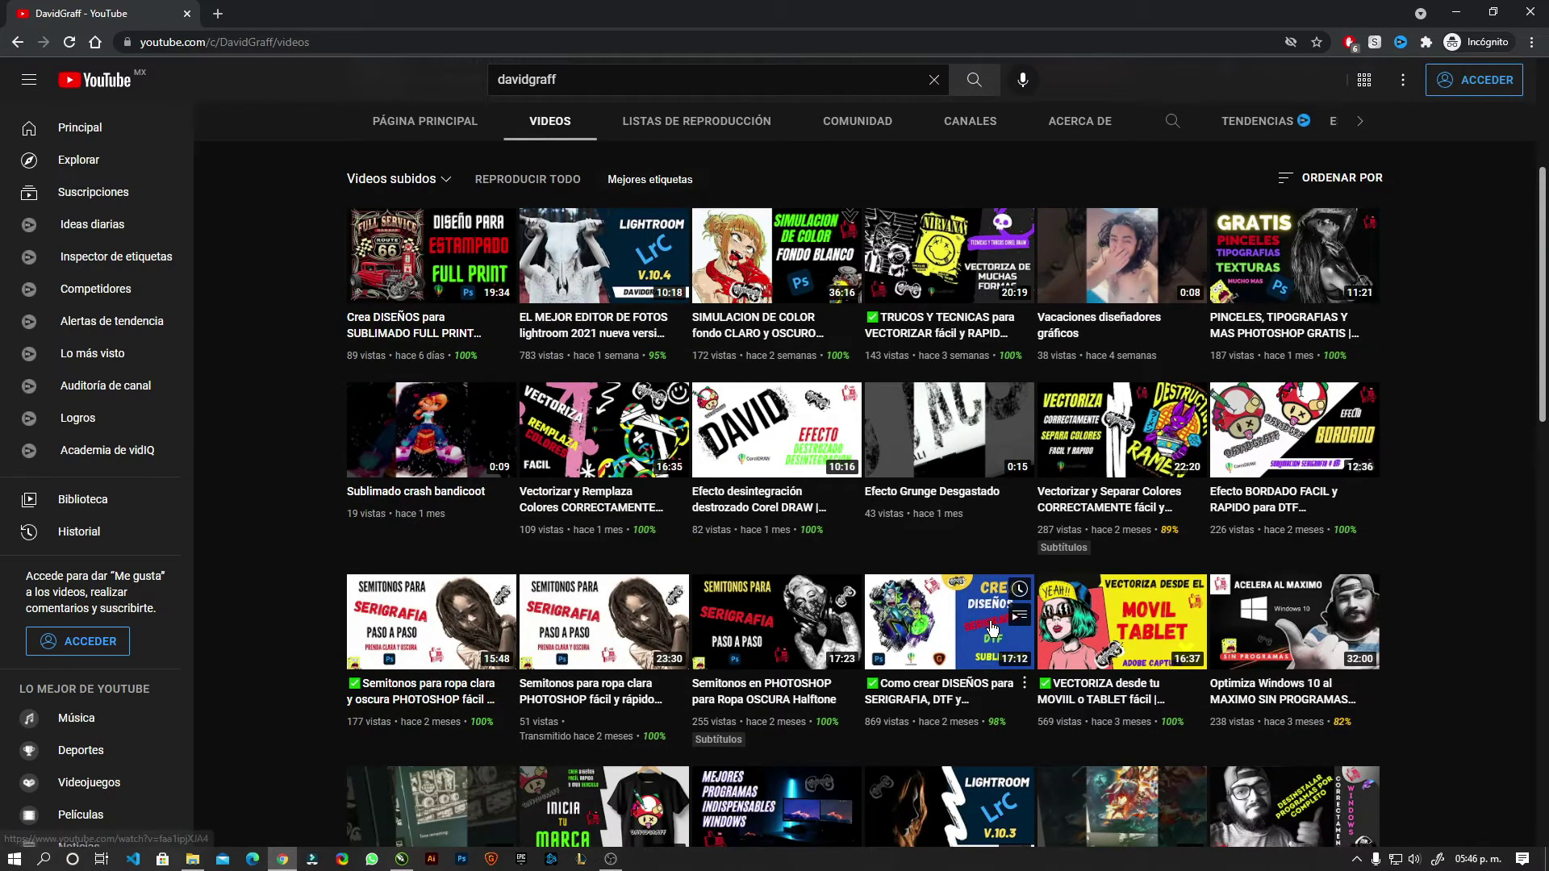
pyautogui.moveTo(956, 619)
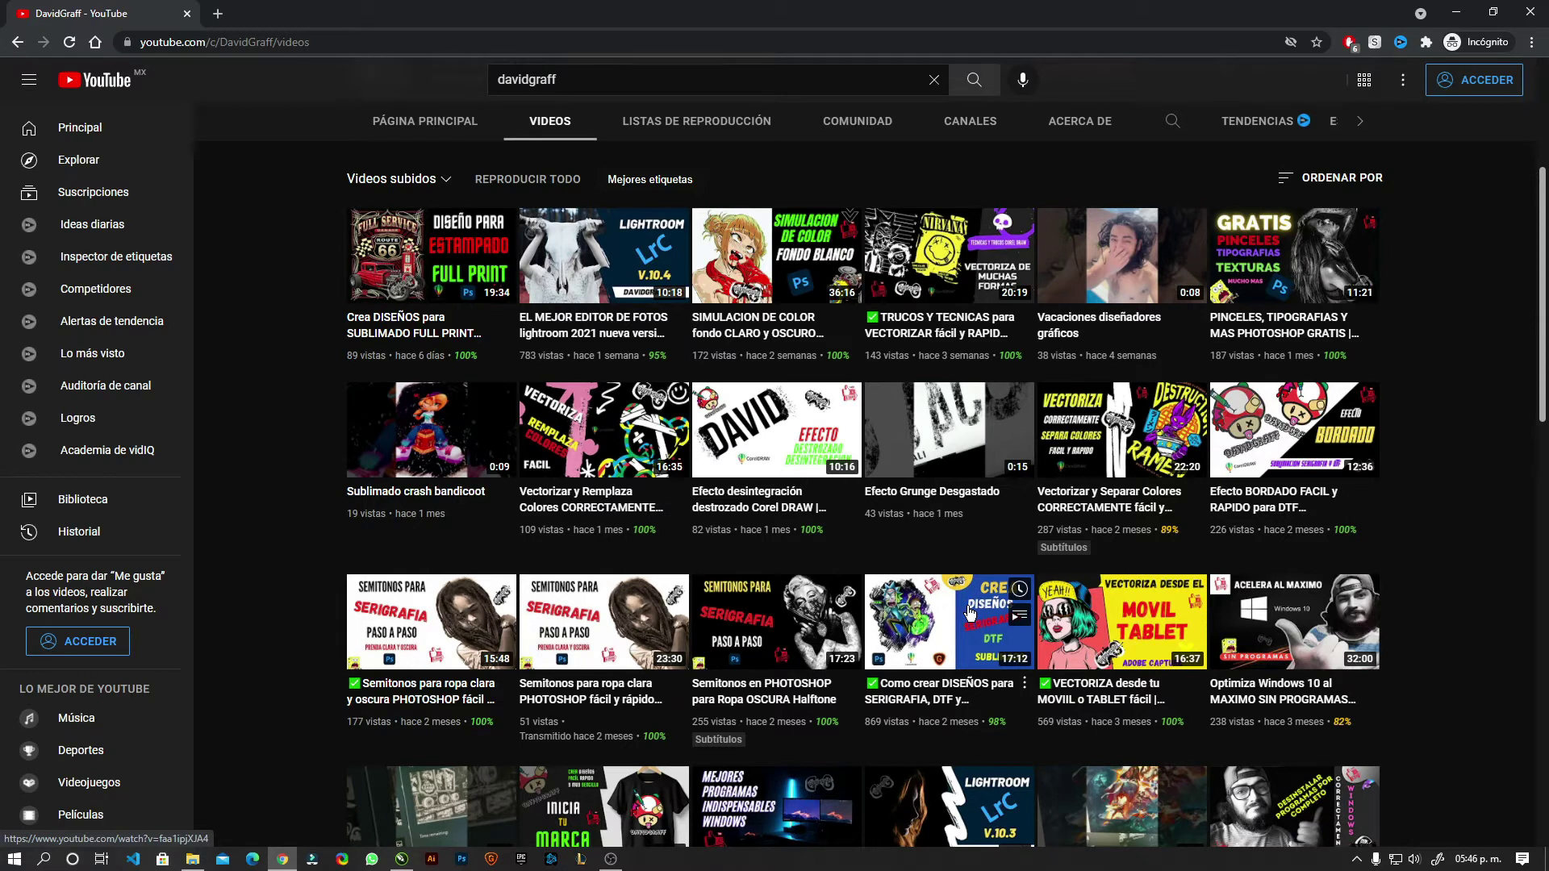
pyautogui.scroll(4, 970, 613)
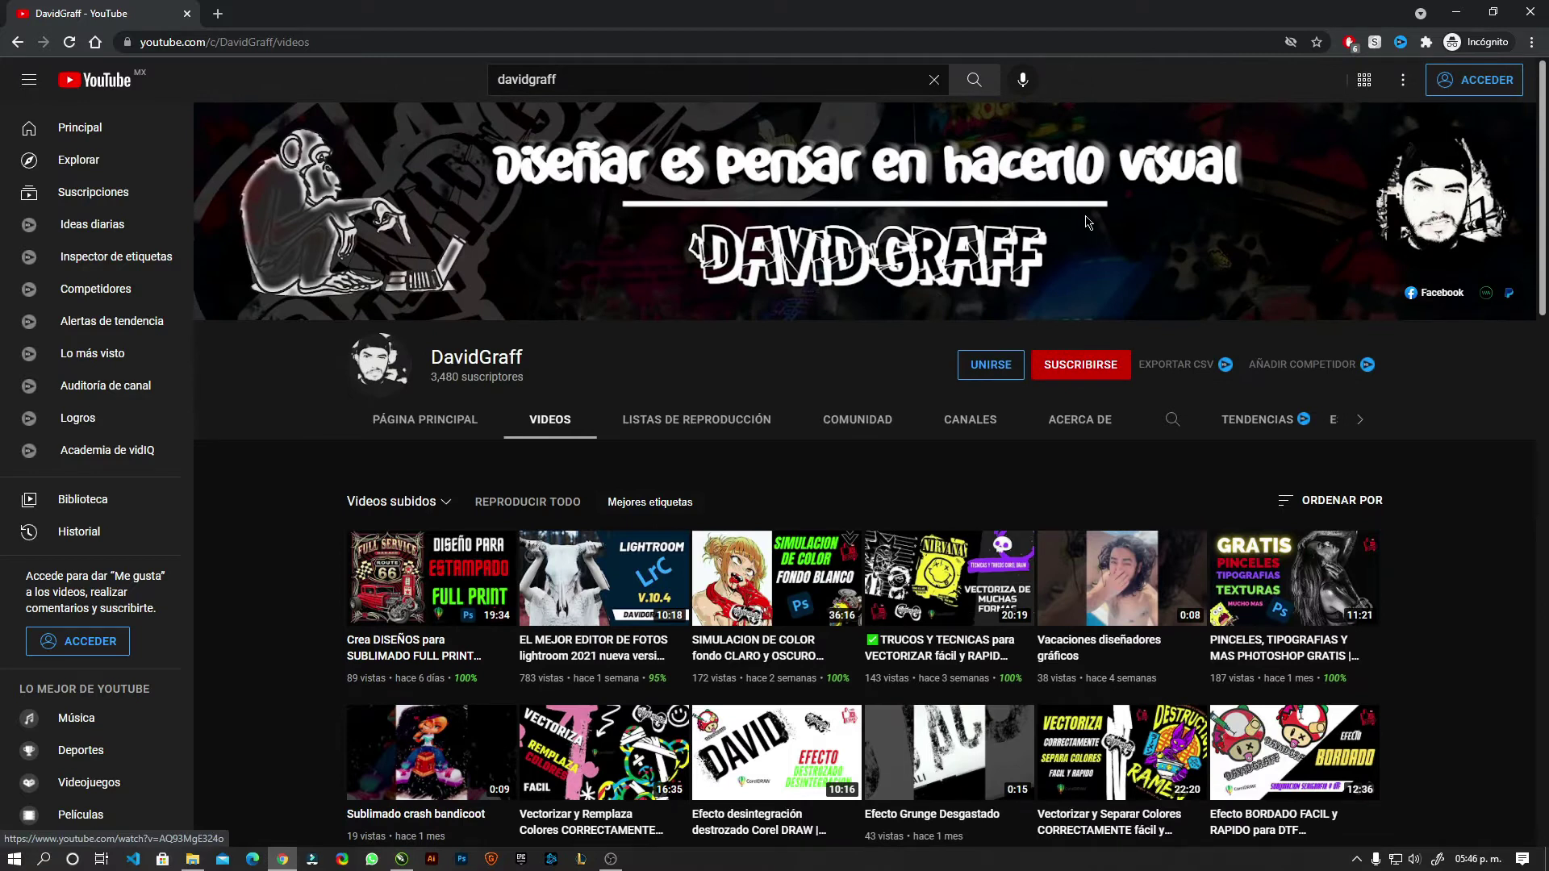
pyautogui.click(1456, 12)
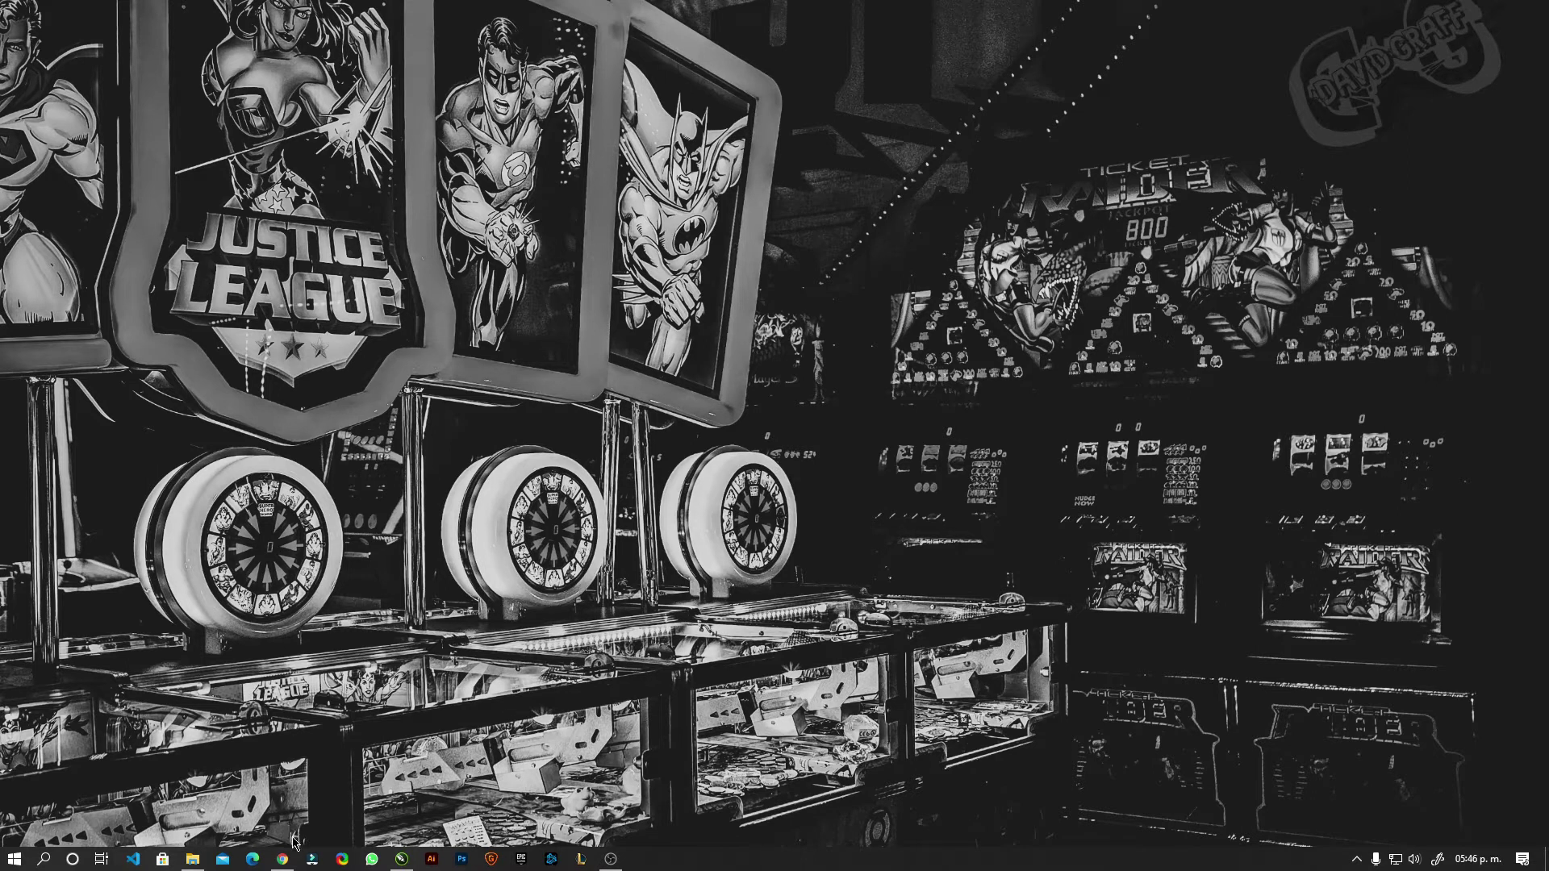
# Open File Explorer on the mockup folder and move its window to the right
pyautogui.click(192, 859)
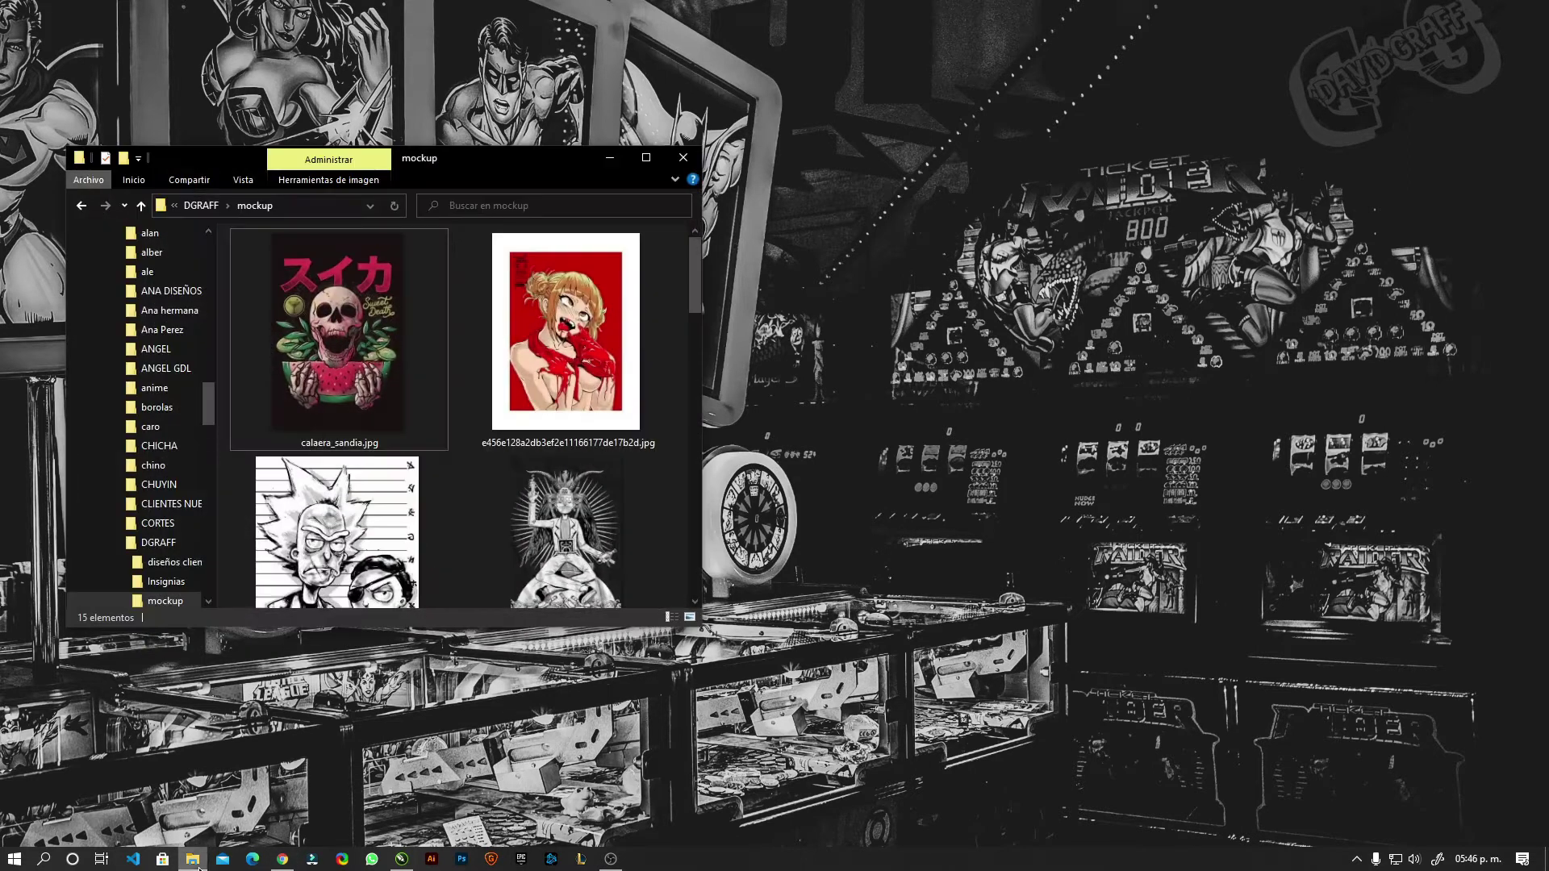
pyautogui.moveTo(547, 160); pyautogui.dragTo(885, 111)
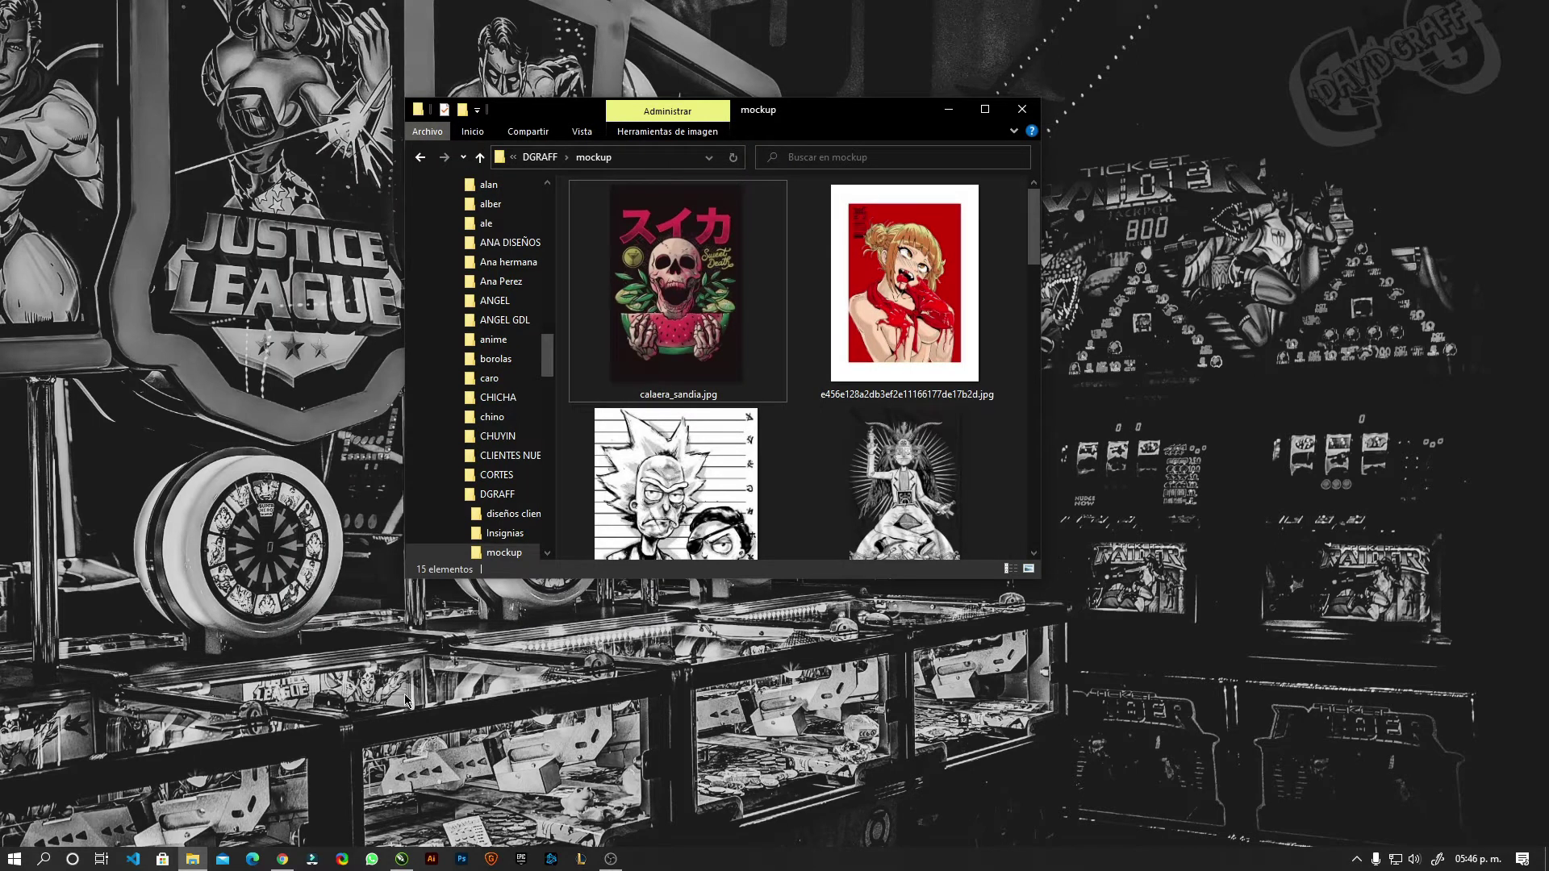
pyautogui.moveTo(770, 113); pyautogui.dragTo(969, 109)
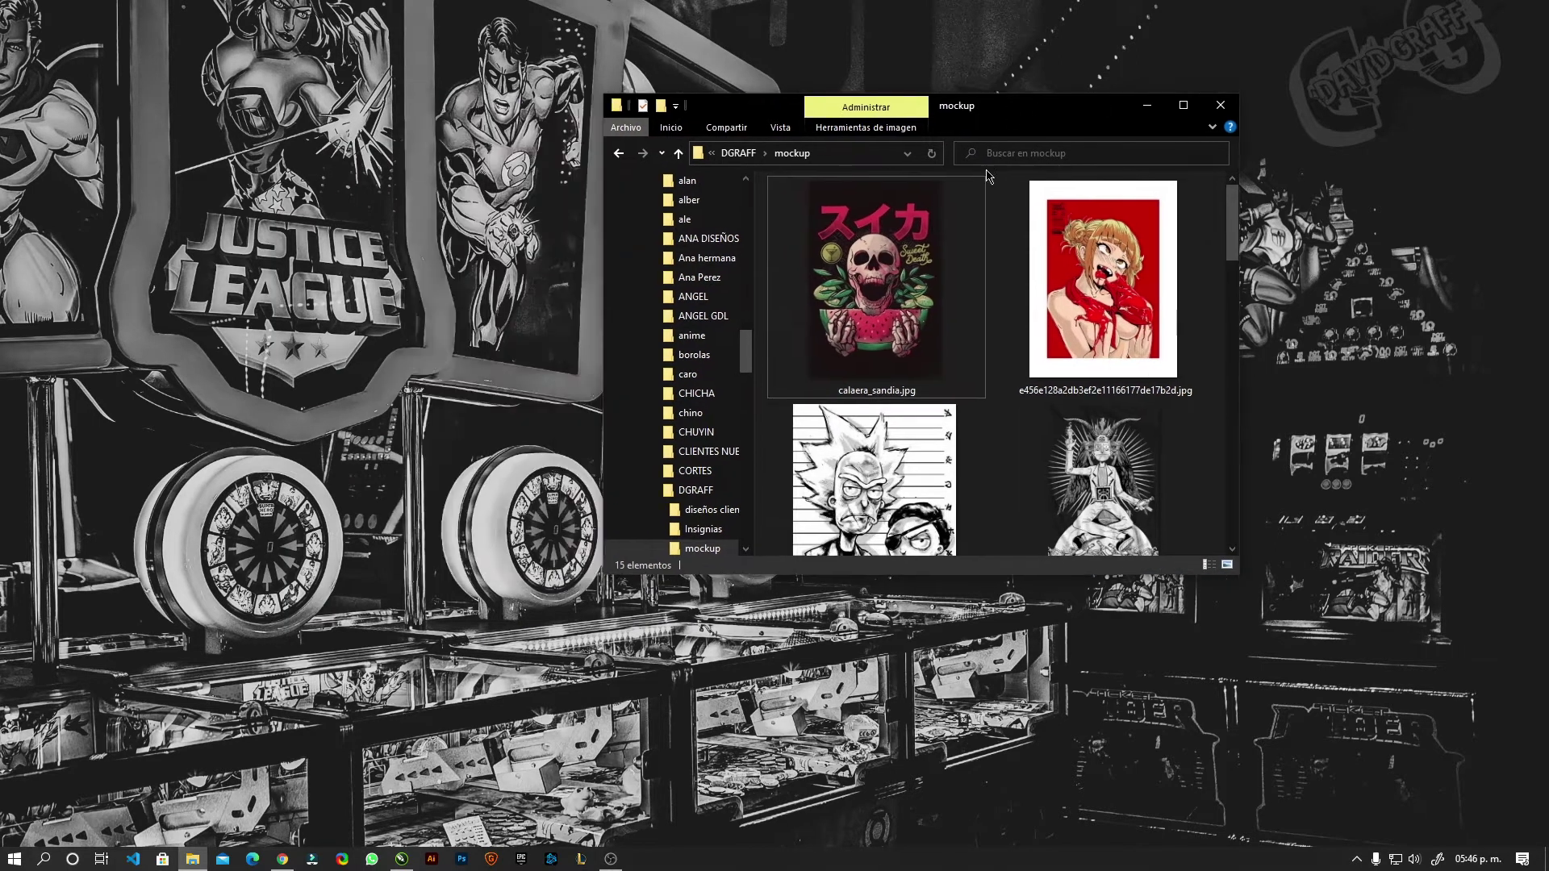
# Preview calaera_sandia.jpg in Photos, close it, and launch Topaz Gigapixel AI
pyautogui.doubleClick(917, 244)
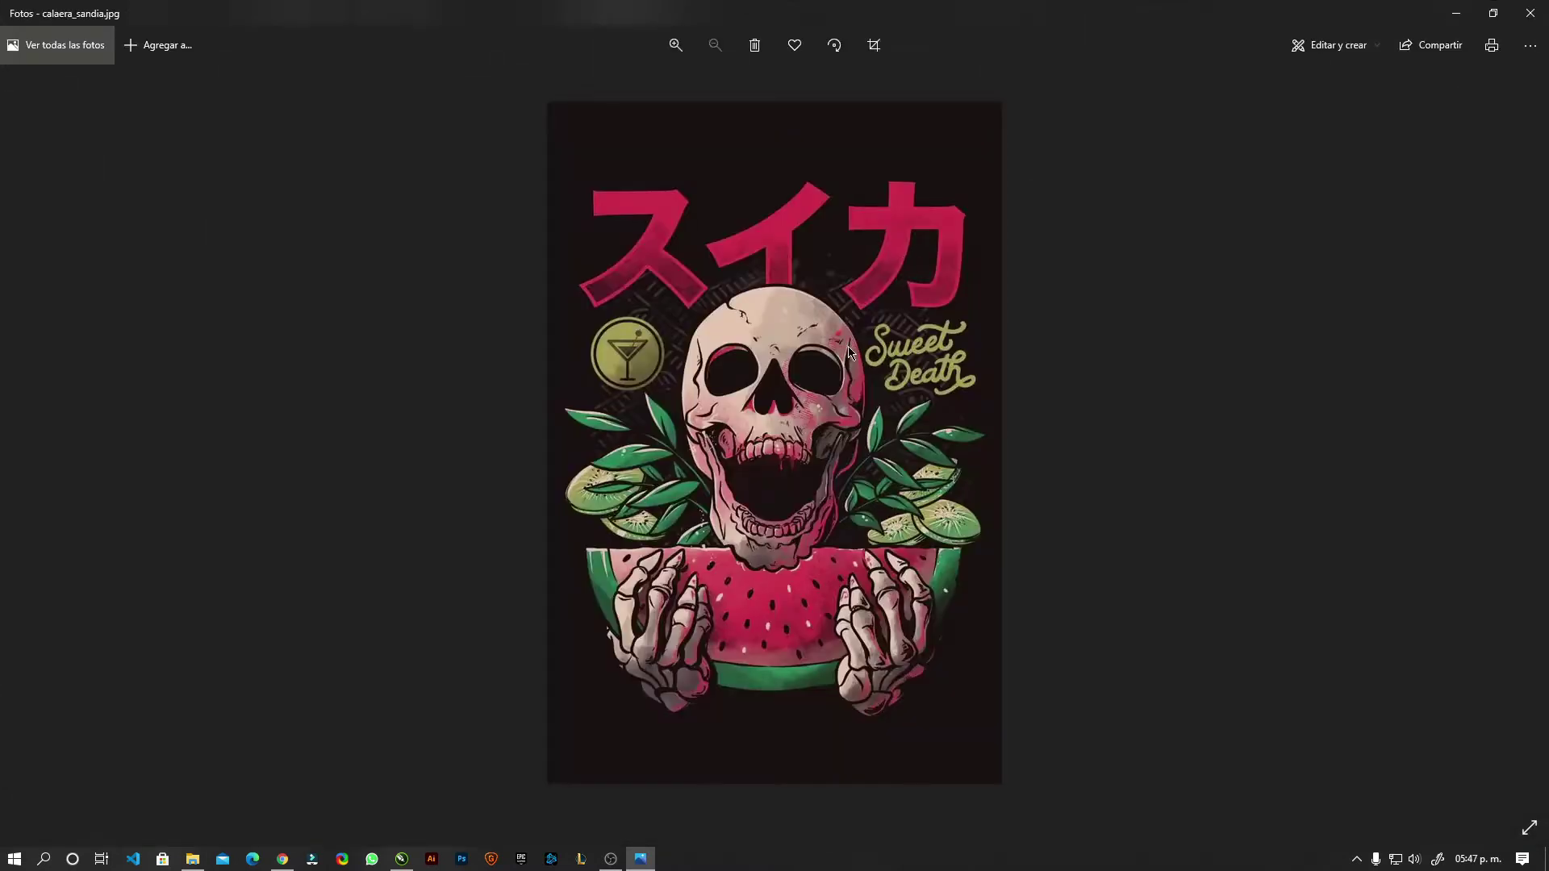
pyautogui.scroll(2, 822, 379)
pyautogui.scroll(3, 823, 379)
pyautogui.scroll(-3, 822, 378)
pyautogui.scroll(-2, 823, 378)
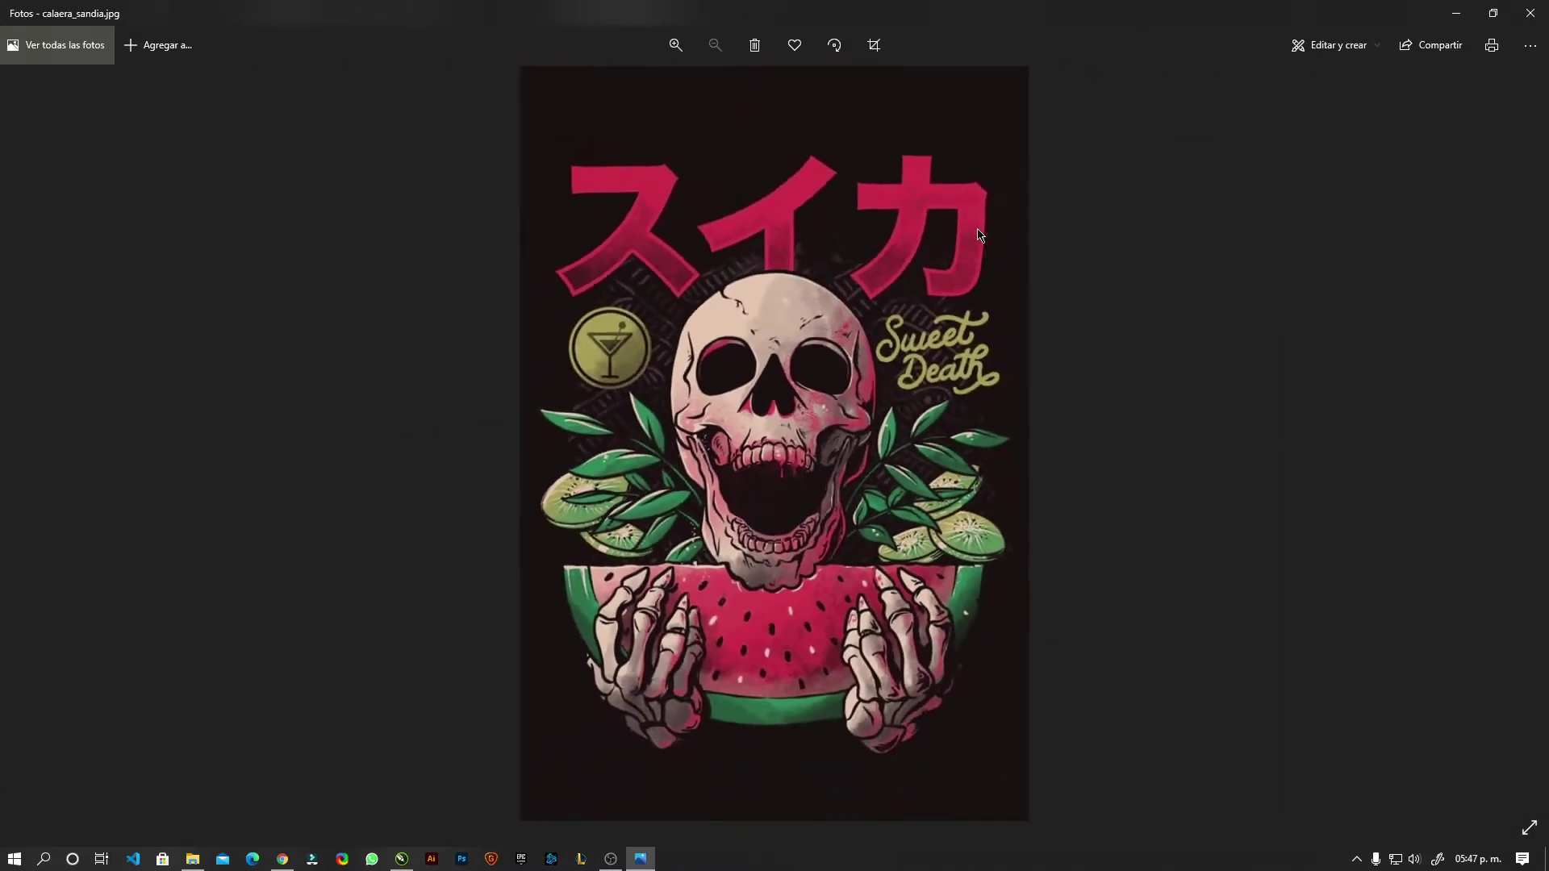
pyautogui.click(1540, 11)
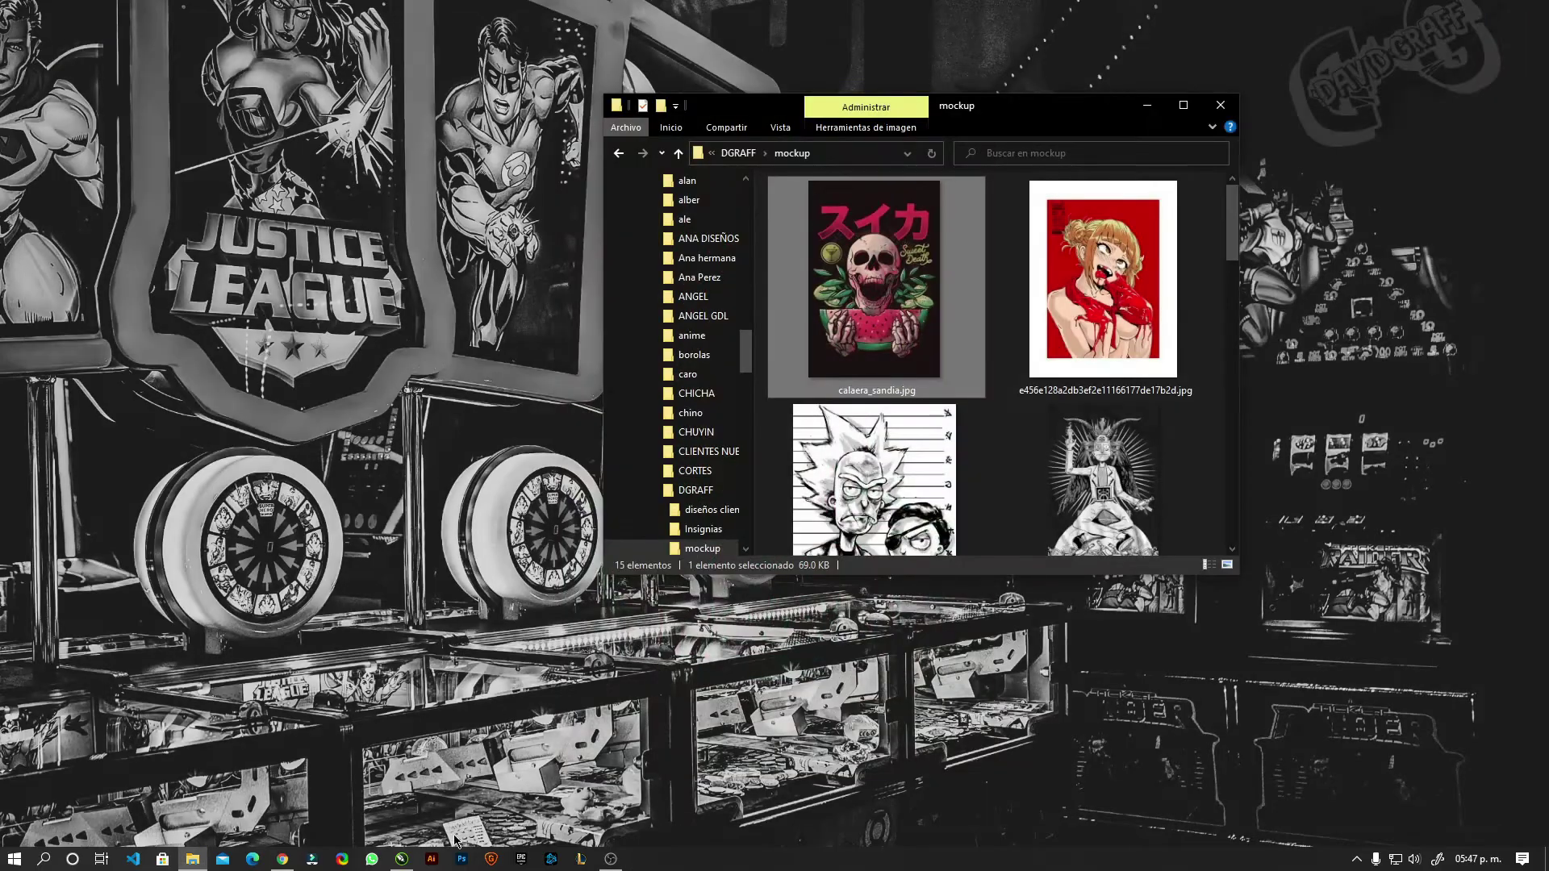
pyautogui.click(501, 860)
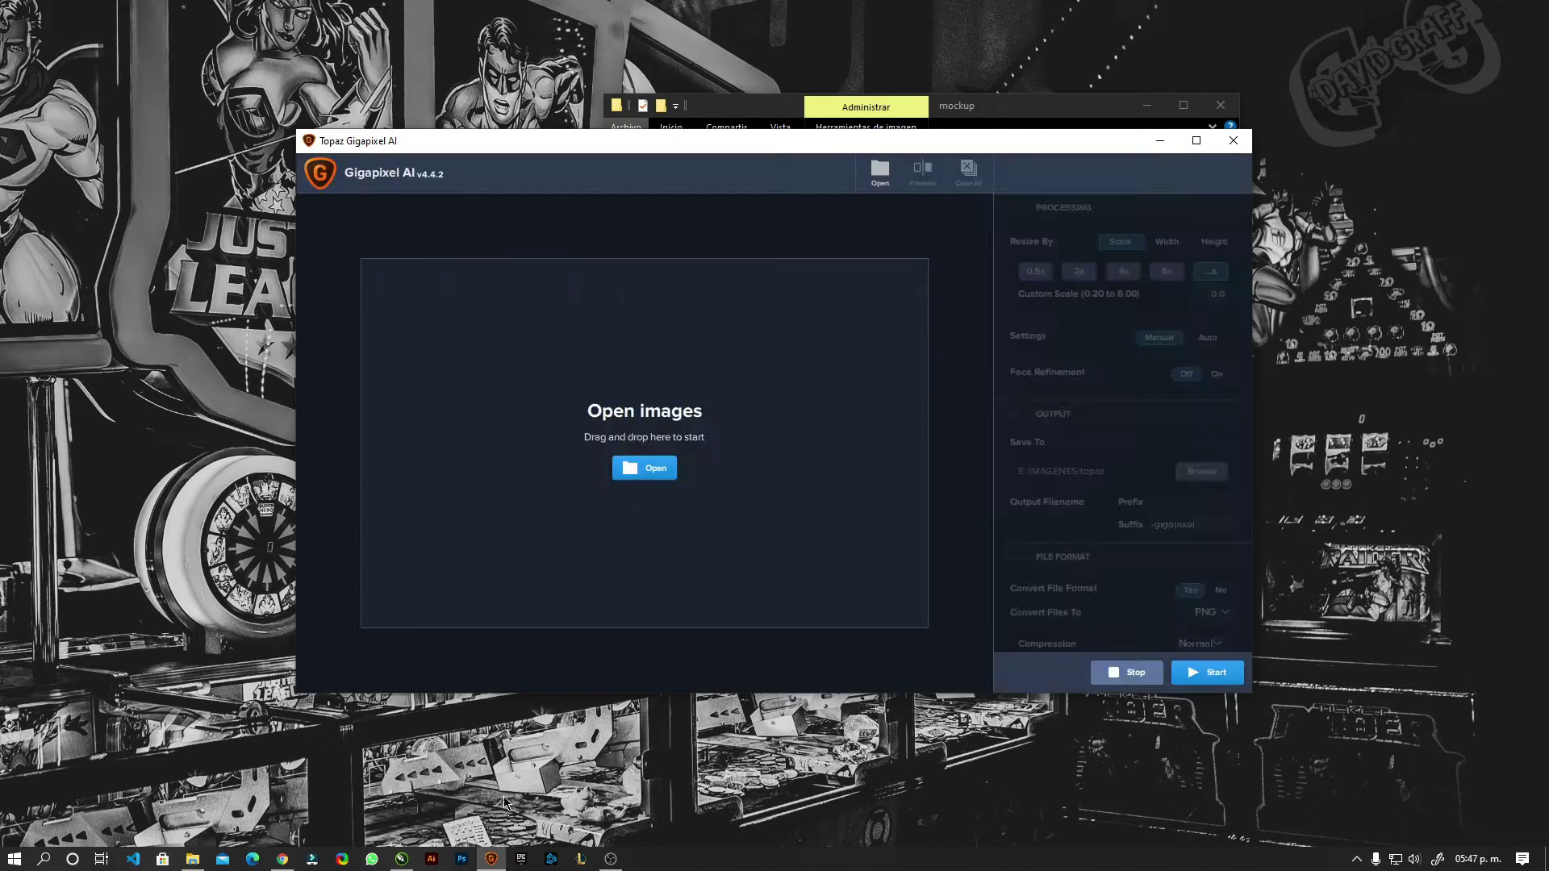
# Dismiss the tips and load calaera_sandia.jpg into Gigapixel from the mockup folder
pyautogui.click(998, 638)
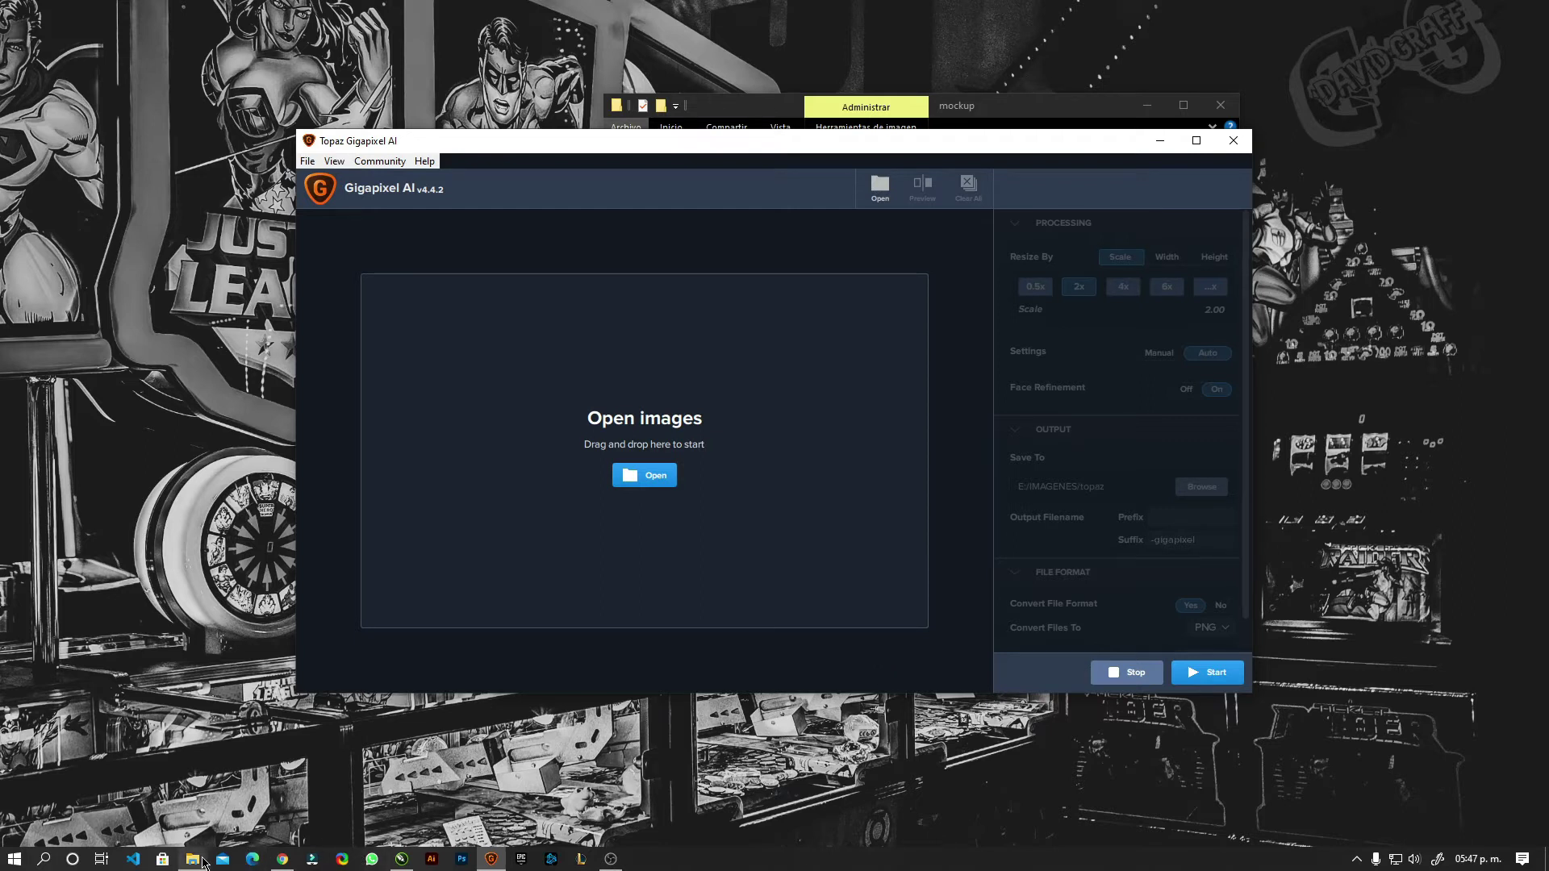
pyautogui.click(204, 862)
pyautogui.moveTo(871, 274)
pyautogui.mouseDown()
pyautogui.moveTo(385, 444)
pyautogui.moveTo(413, 439)
pyautogui.mouseUp()
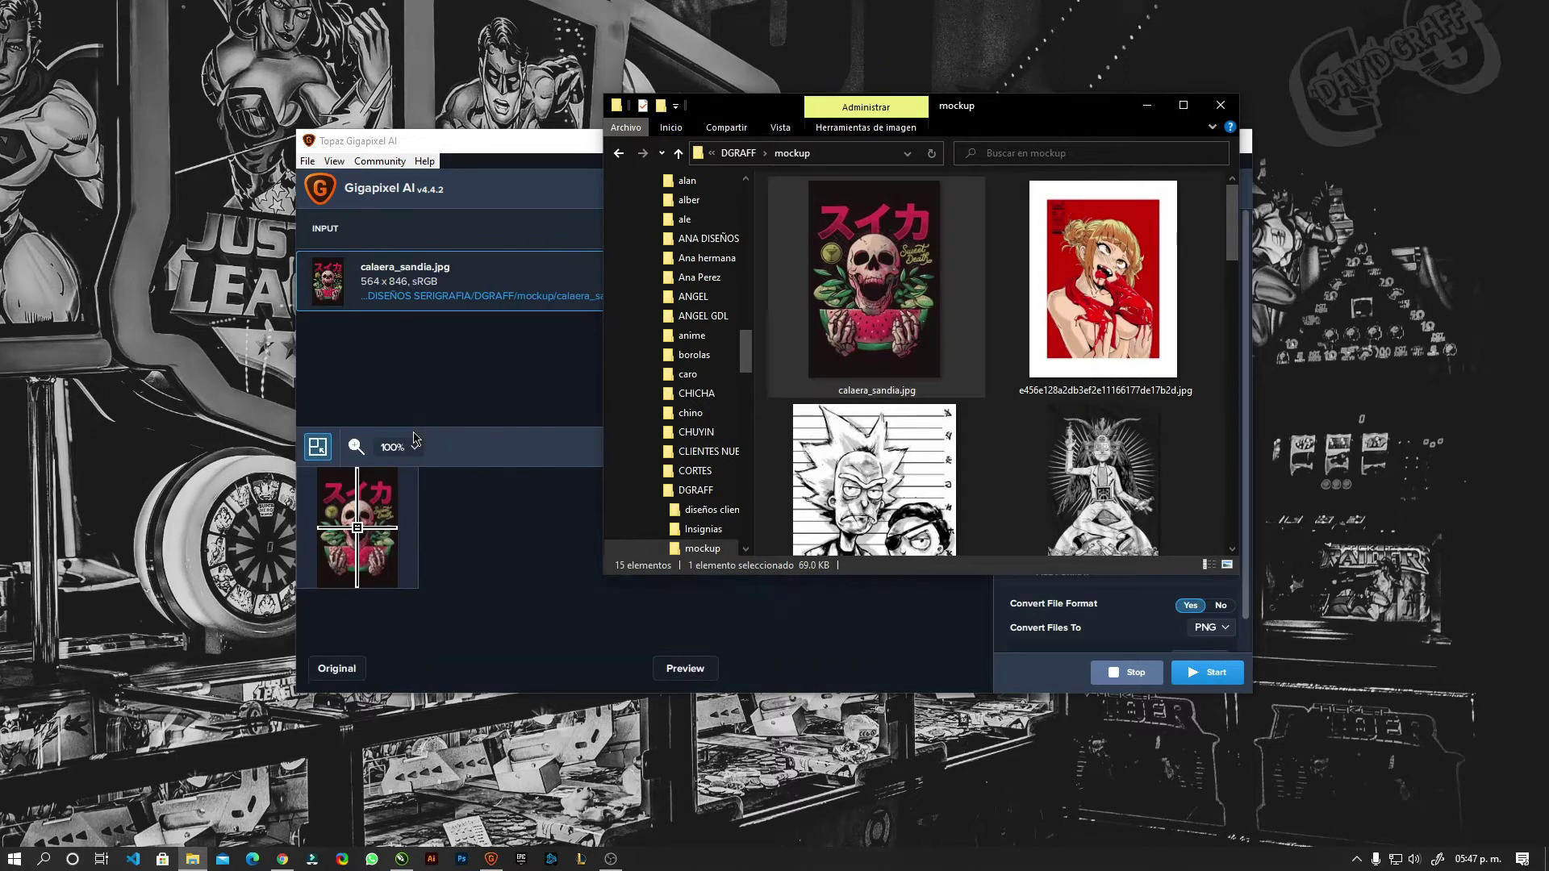
pyautogui.click(475, 451)
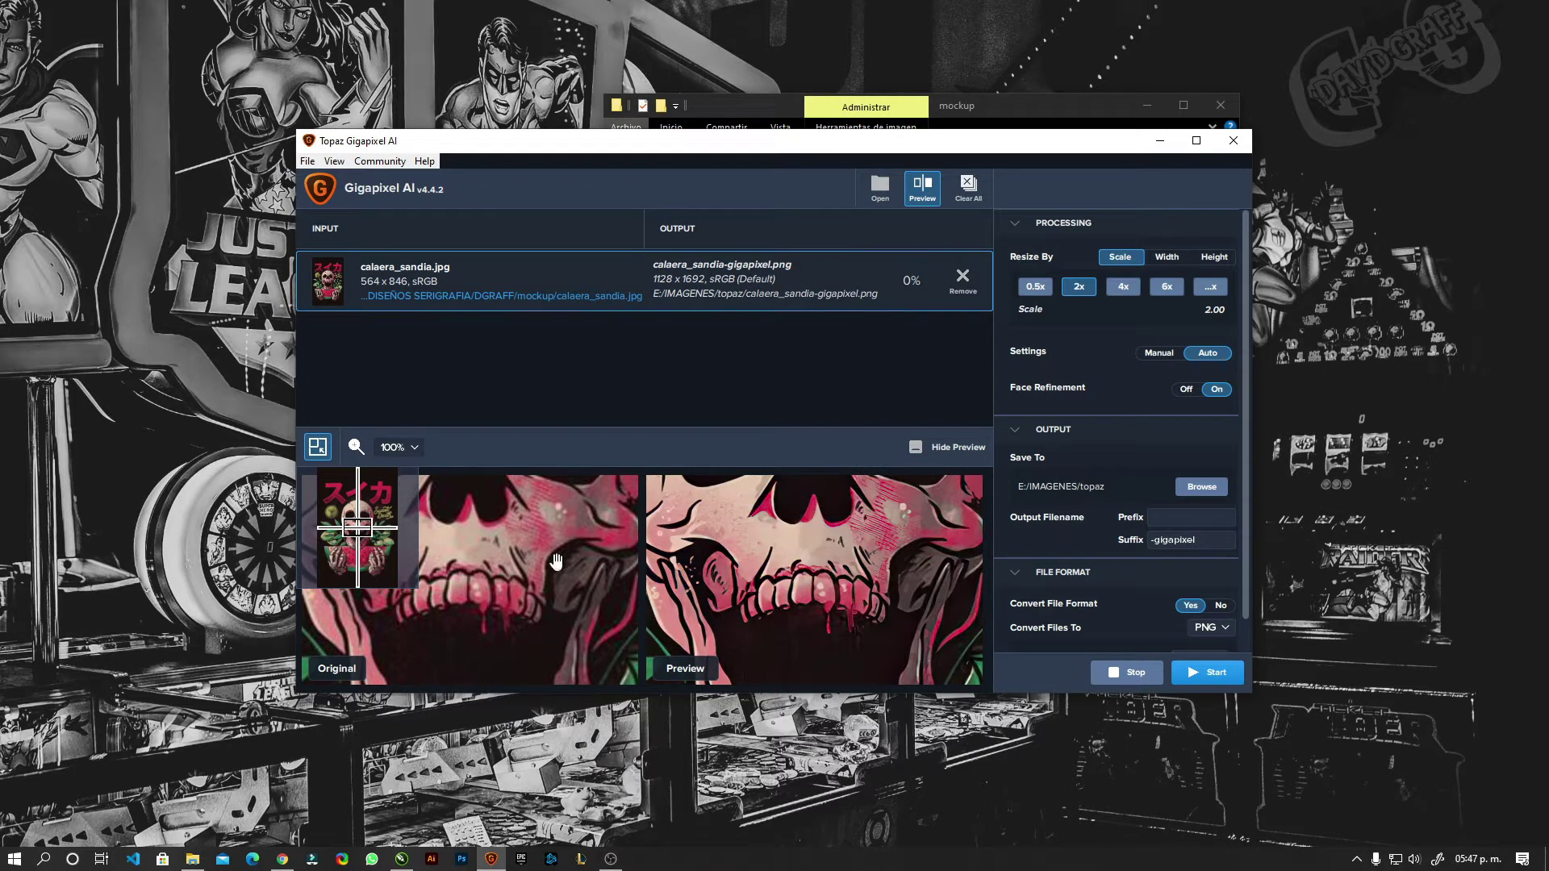
# Start the 2x upscale to a 1128 x 1692 PNG and open a new File Explorer window
pyautogui.moveTo(356, 529); pyautogui.dragTo(355, 516)
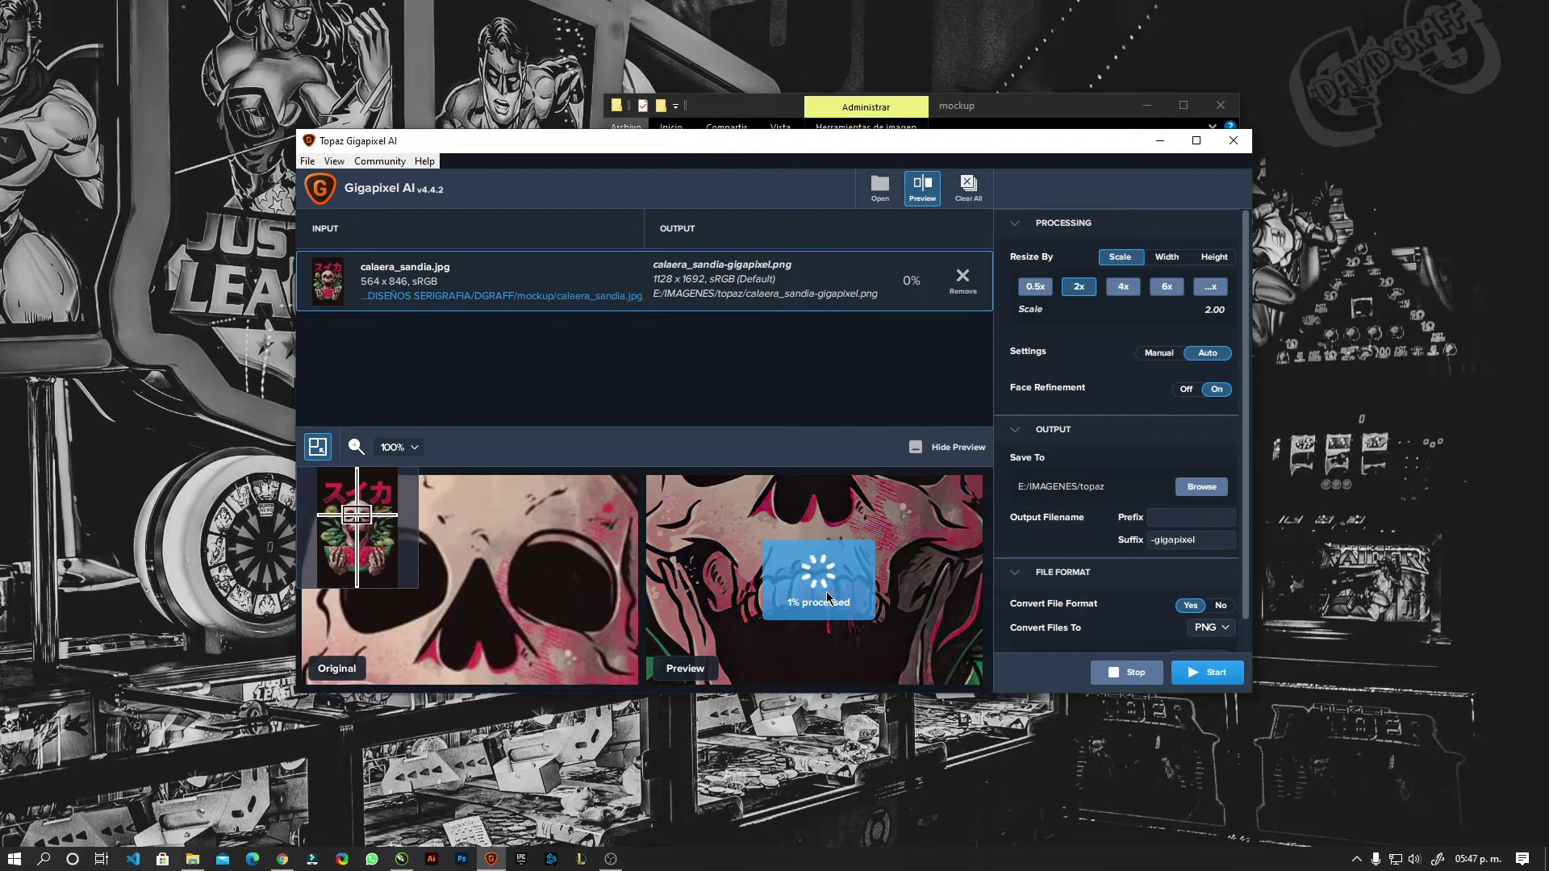
pyautogui.click(1211, 684)
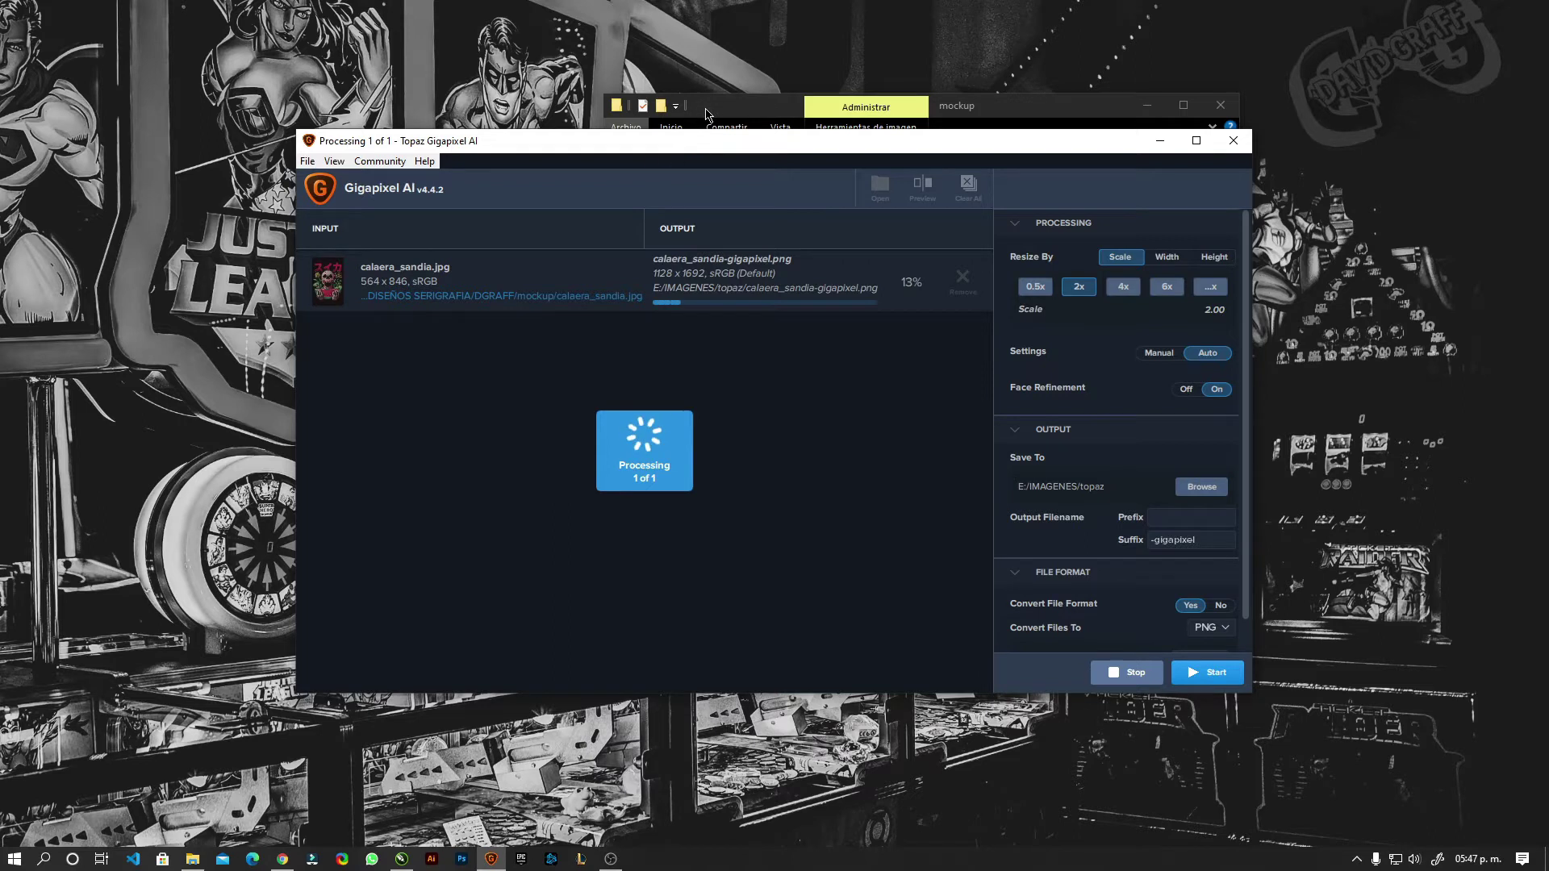
pyautogui.press('super+e')
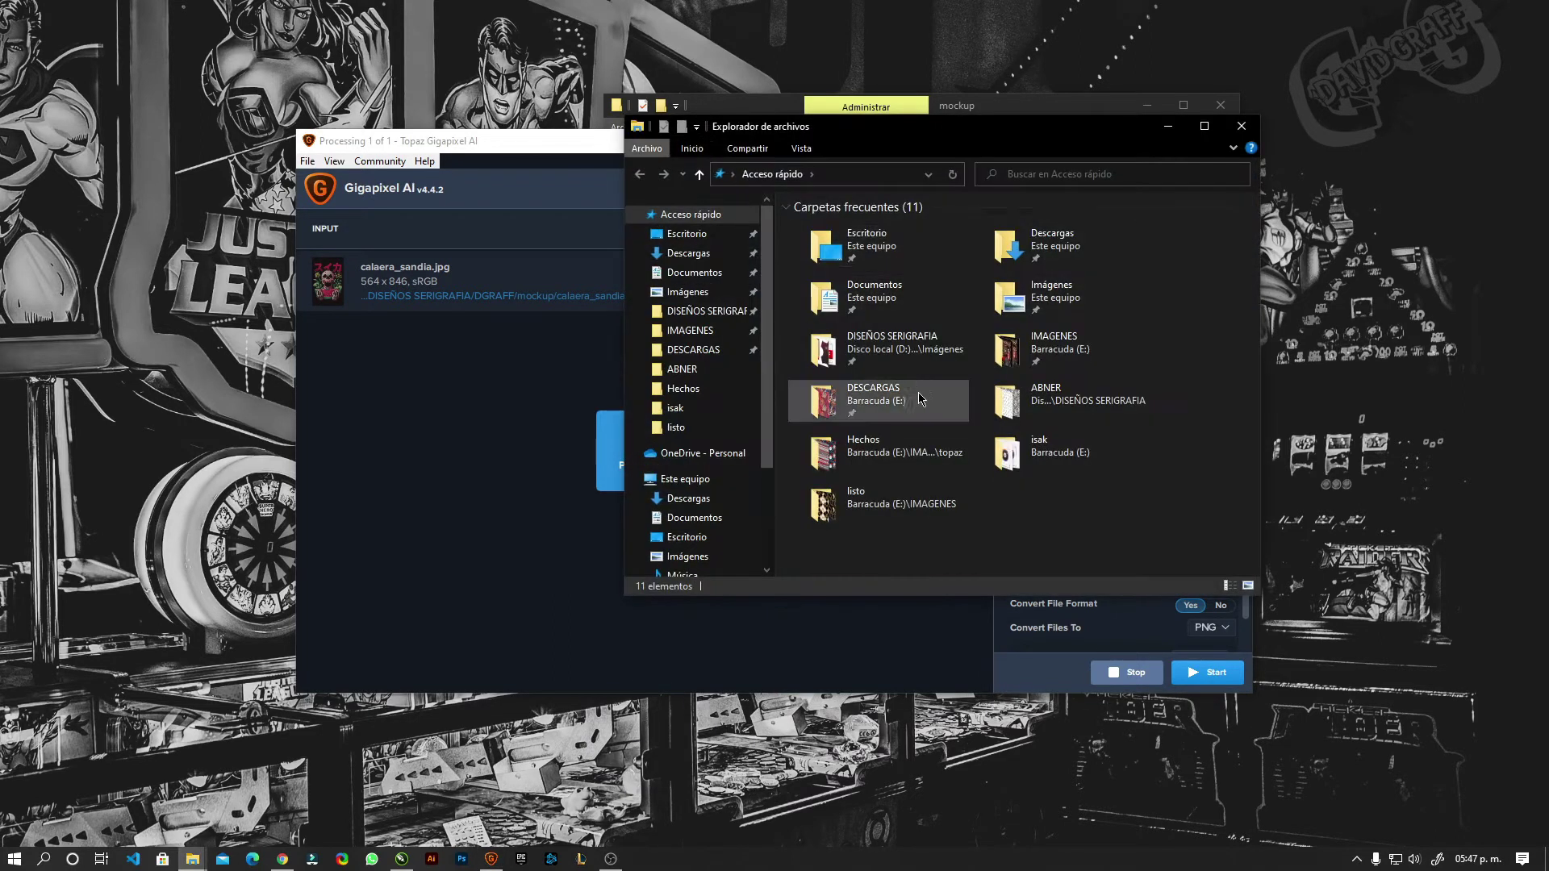
# Navigate to the IMAGENES > topaz output folder on drive E: and check Gigapixel's progress
pyautogui.doubleClick(1079, 347)
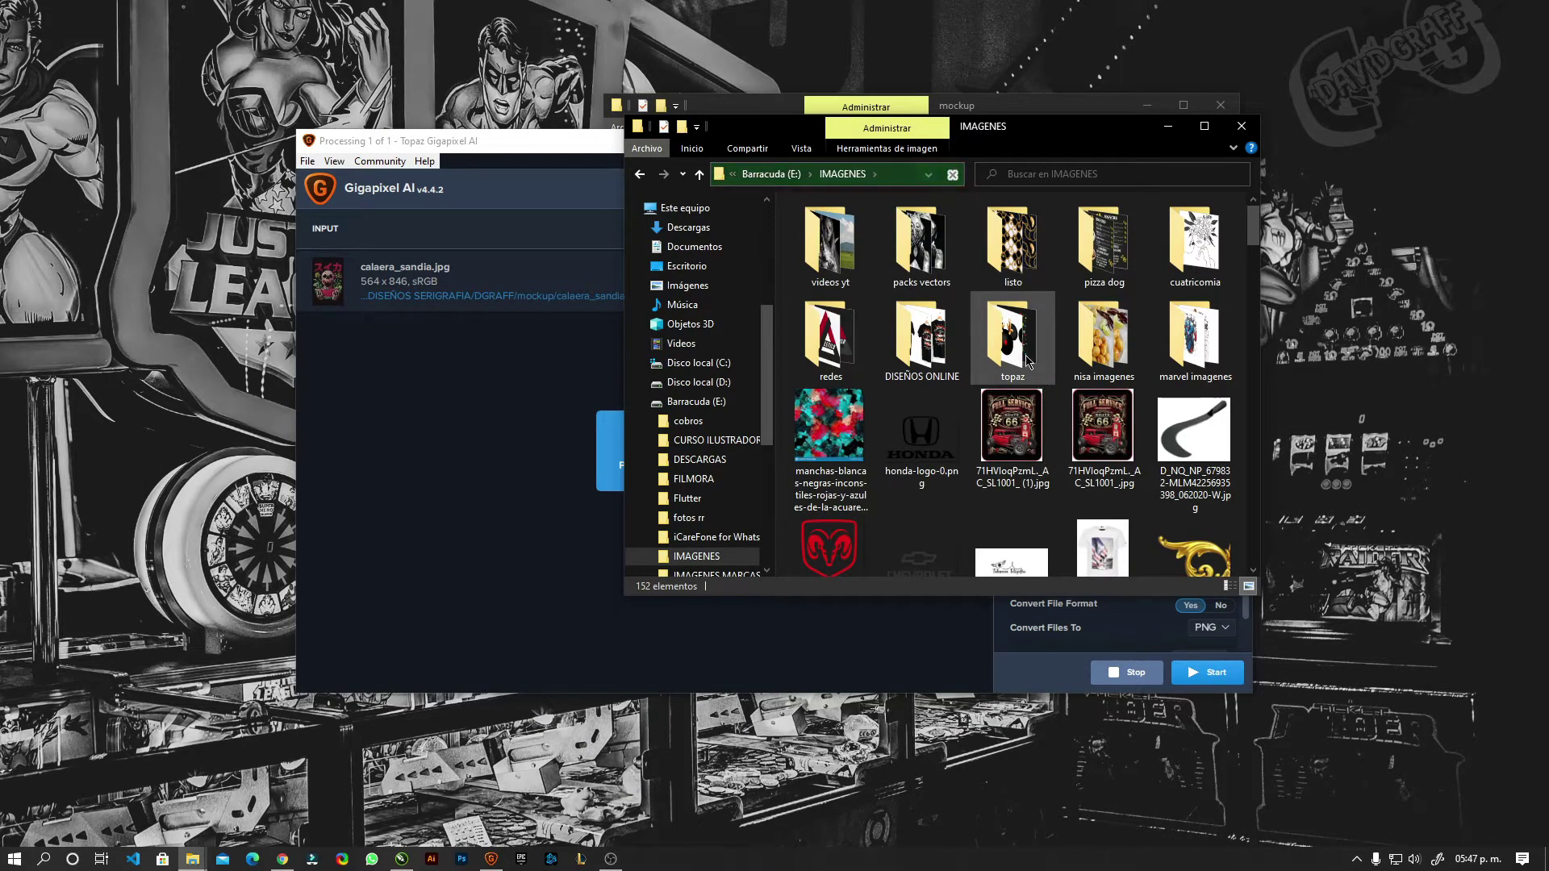
pyautogui.doubleClick(1018, 342)
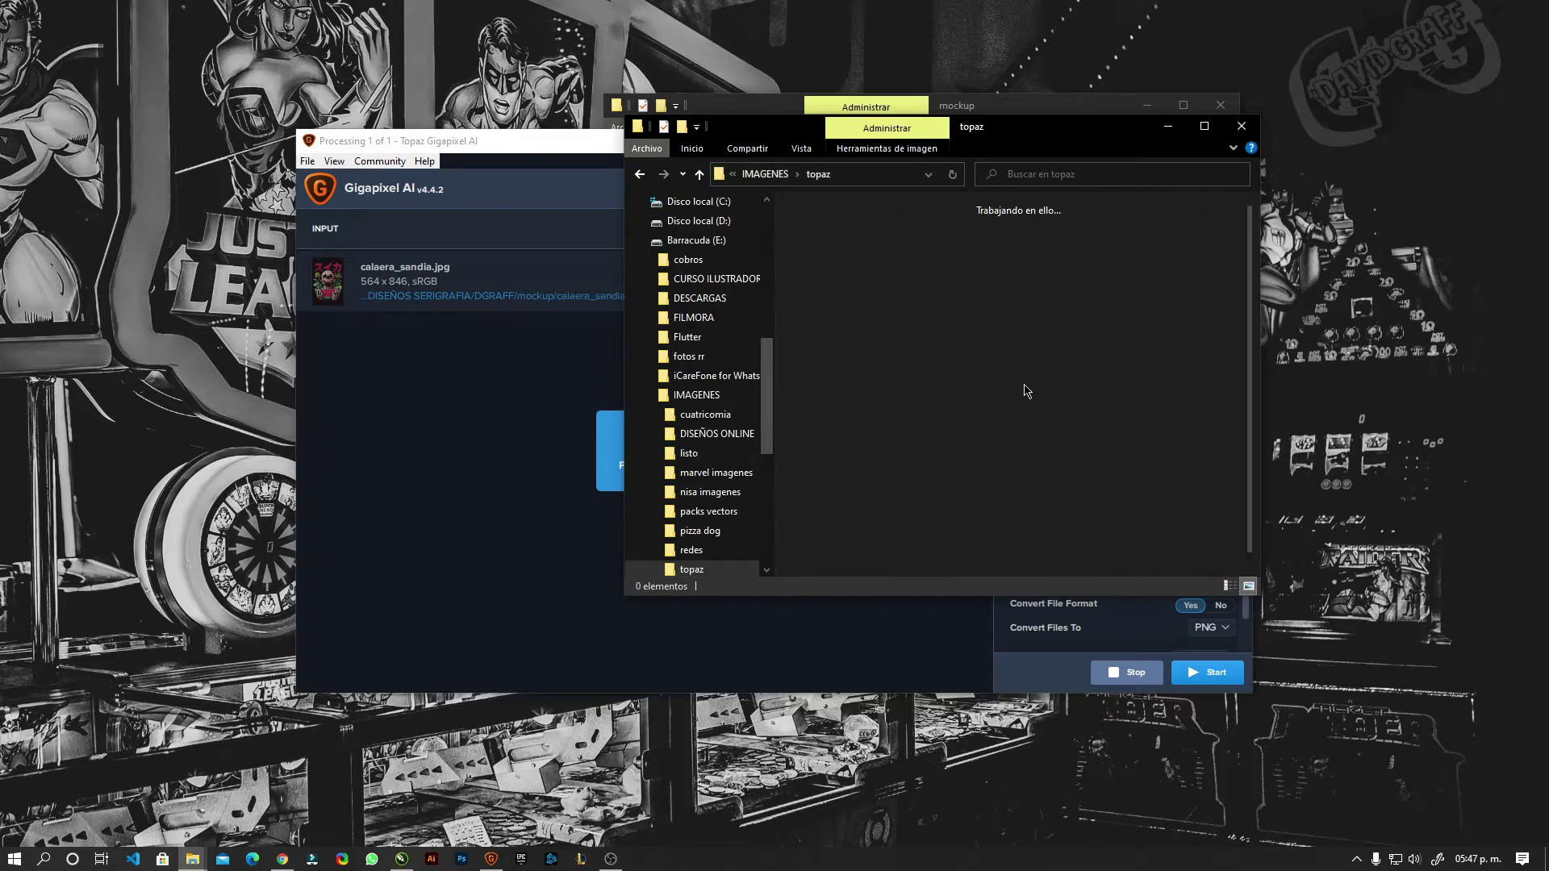
pyautogui.moveTo(919, 498)
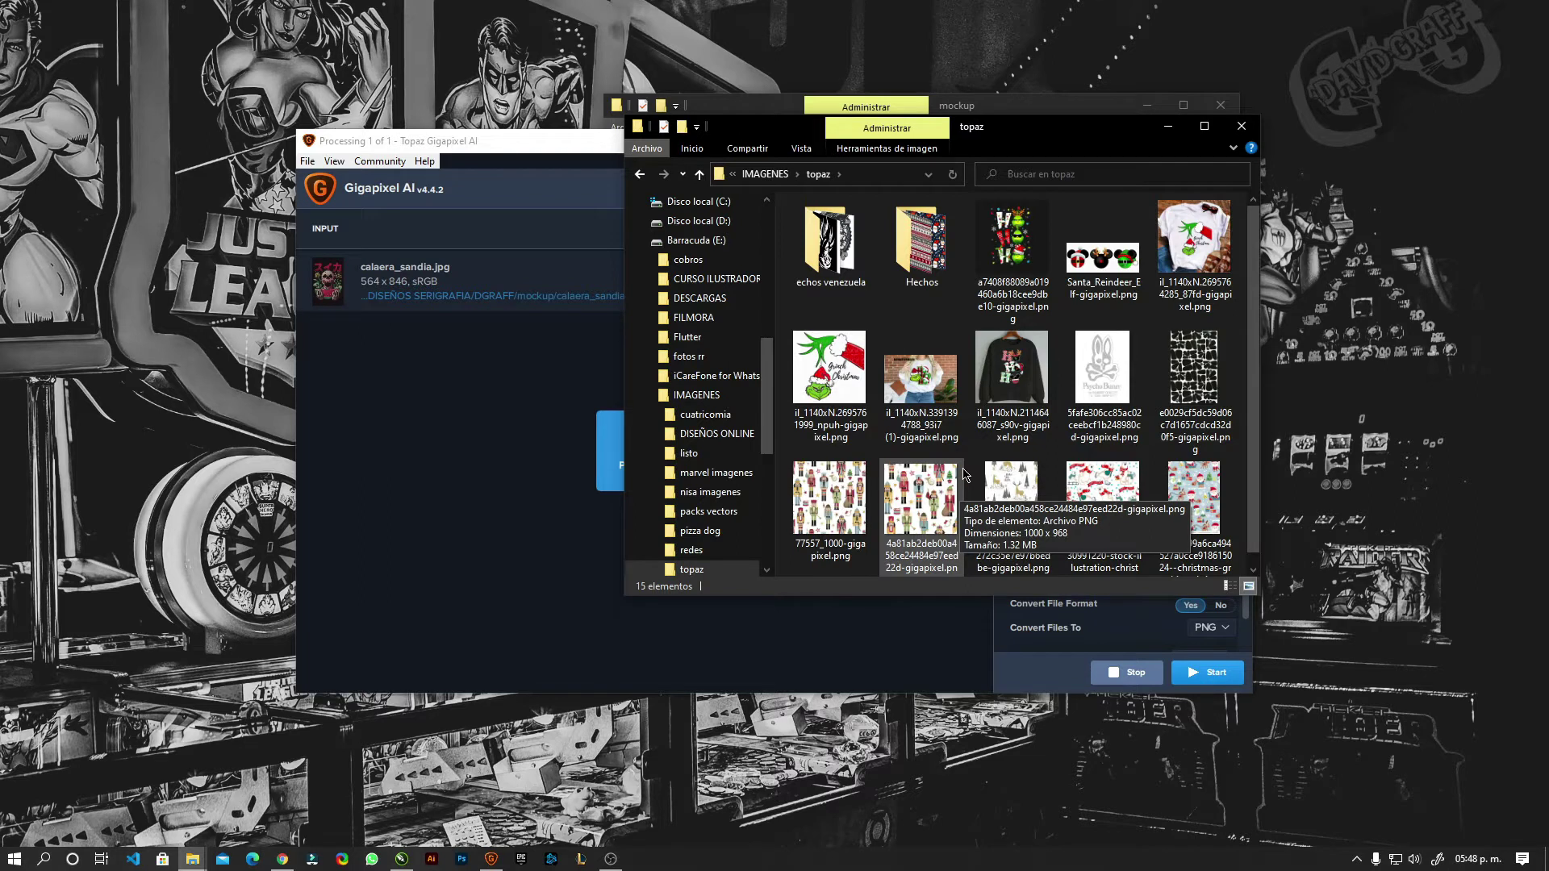
pyautogui.hotkey('alt', 'Tab')
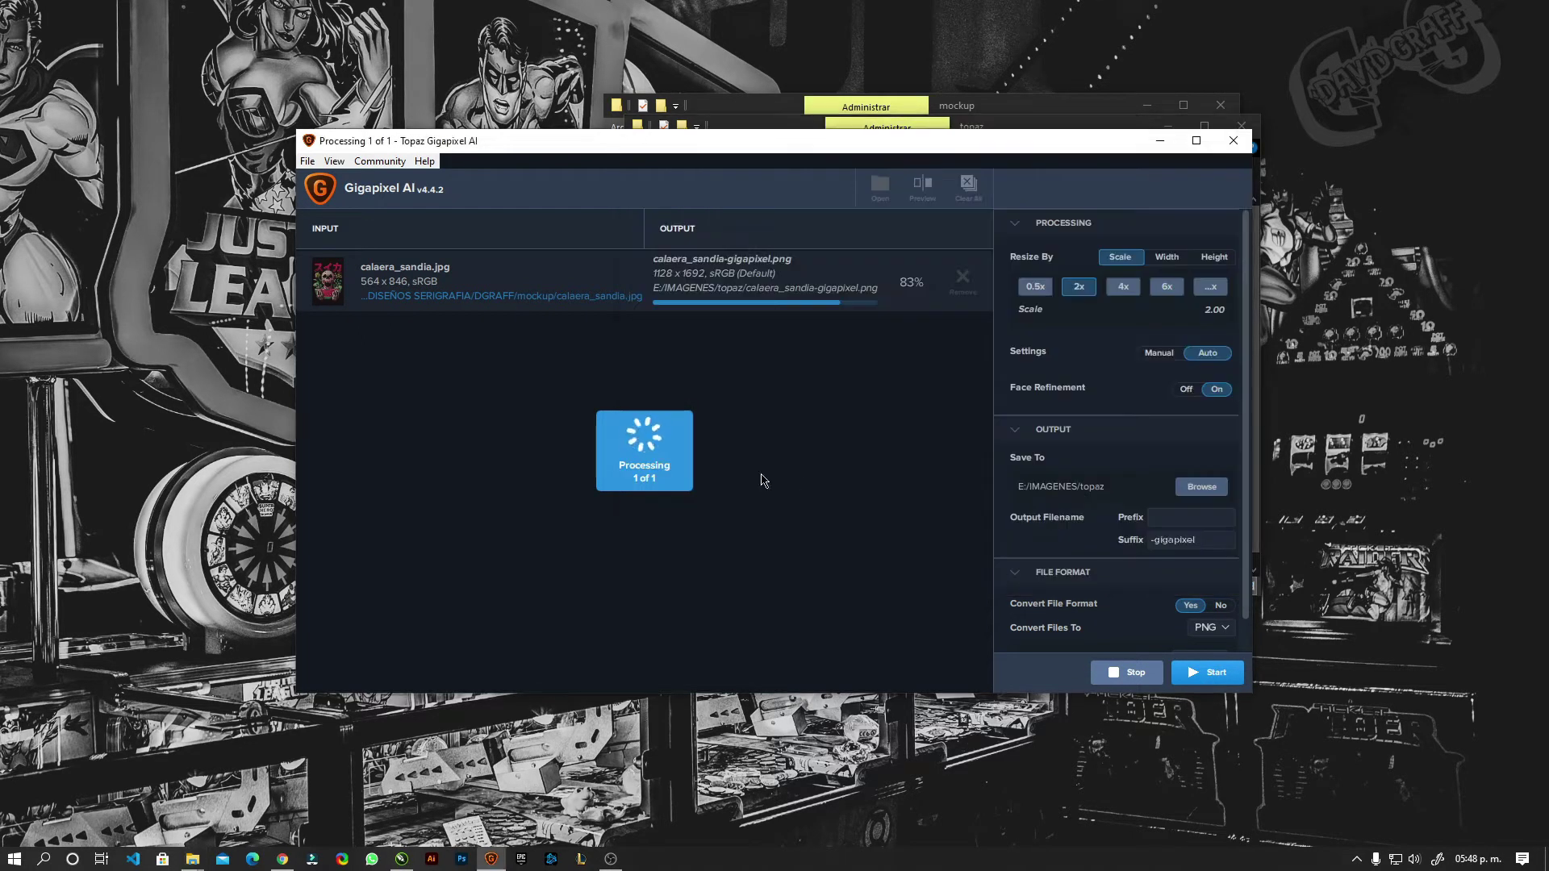
pyautogui.click(1015, 126)
# Move the other upscaled images, including the Christmas PNG, into the Hechos folder
pyautogui.click(1029, 266)
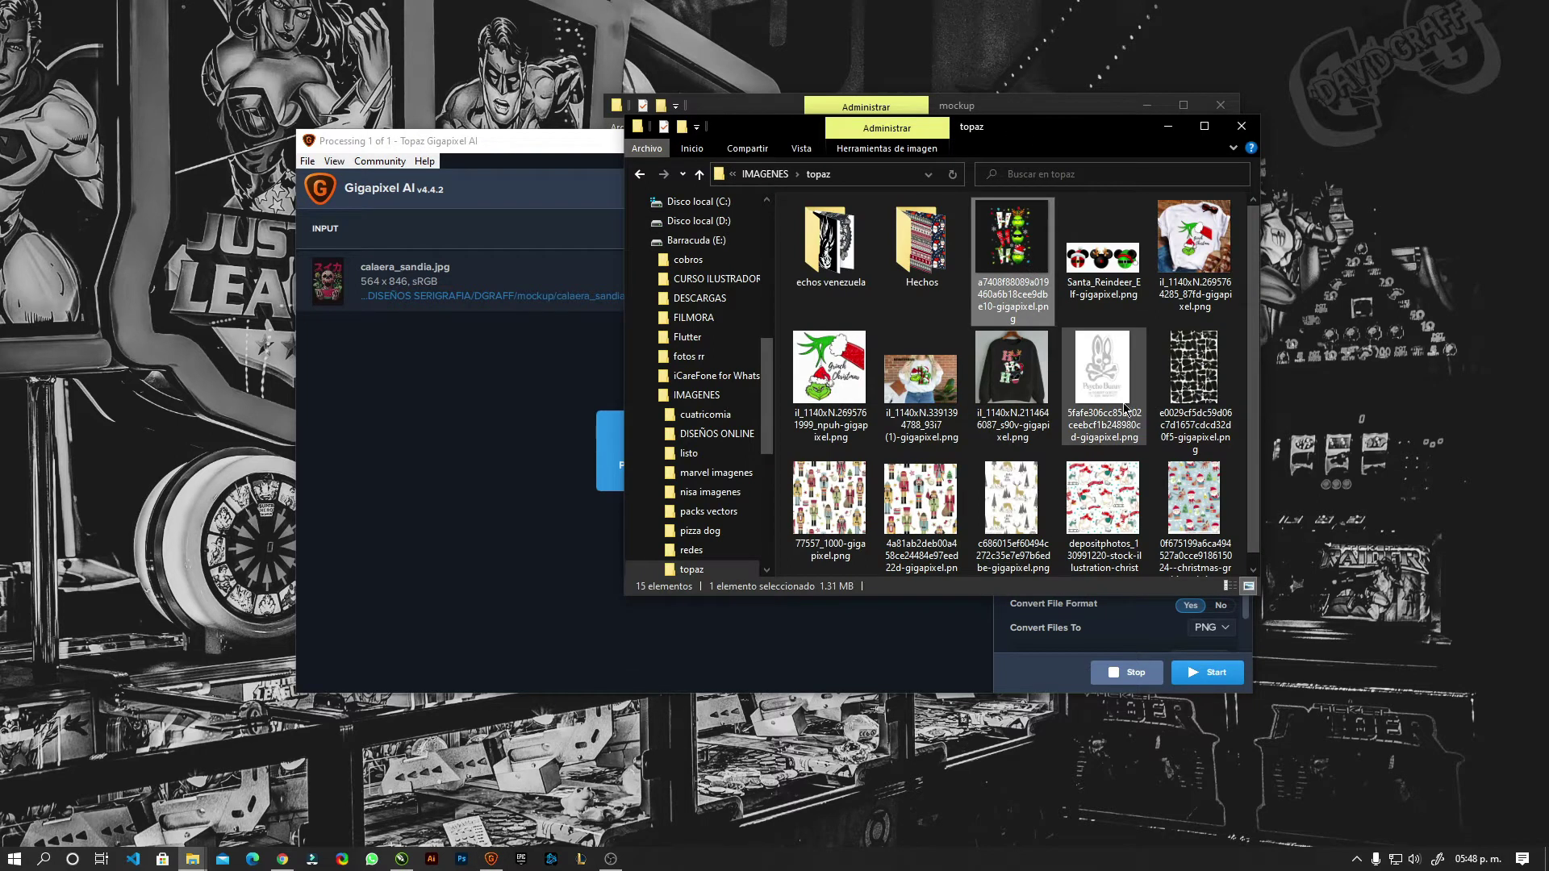
pyautogui.keyDown('shift'); pyautogui.click(1169, 523); pyautogui.keyUp('shift')
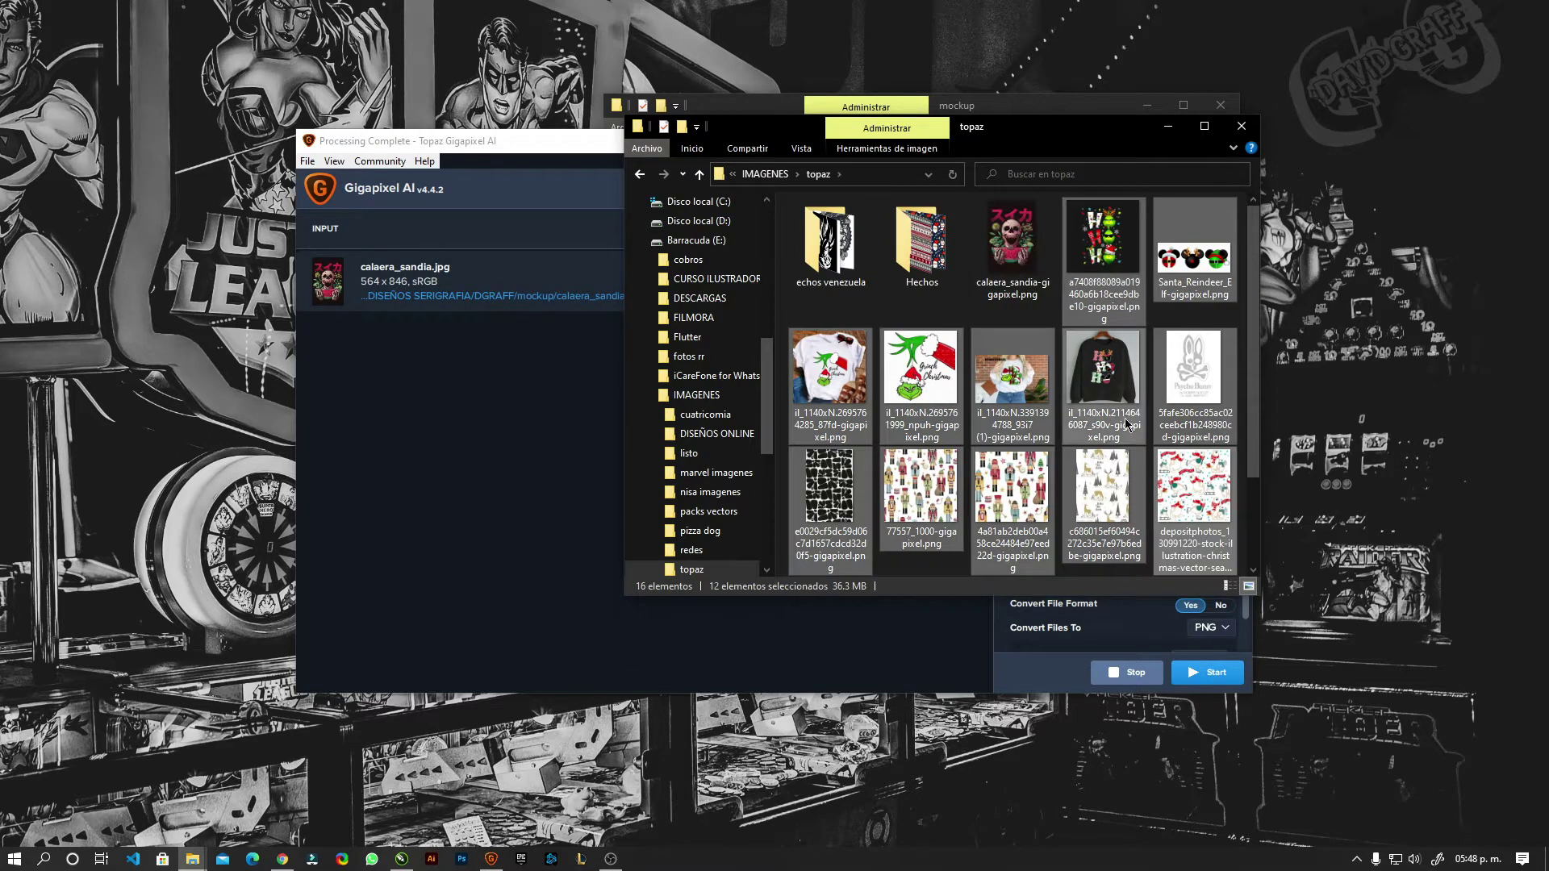
pyautogui.moveTo(1099, 404); pyautogui.dragTo(919, 278)
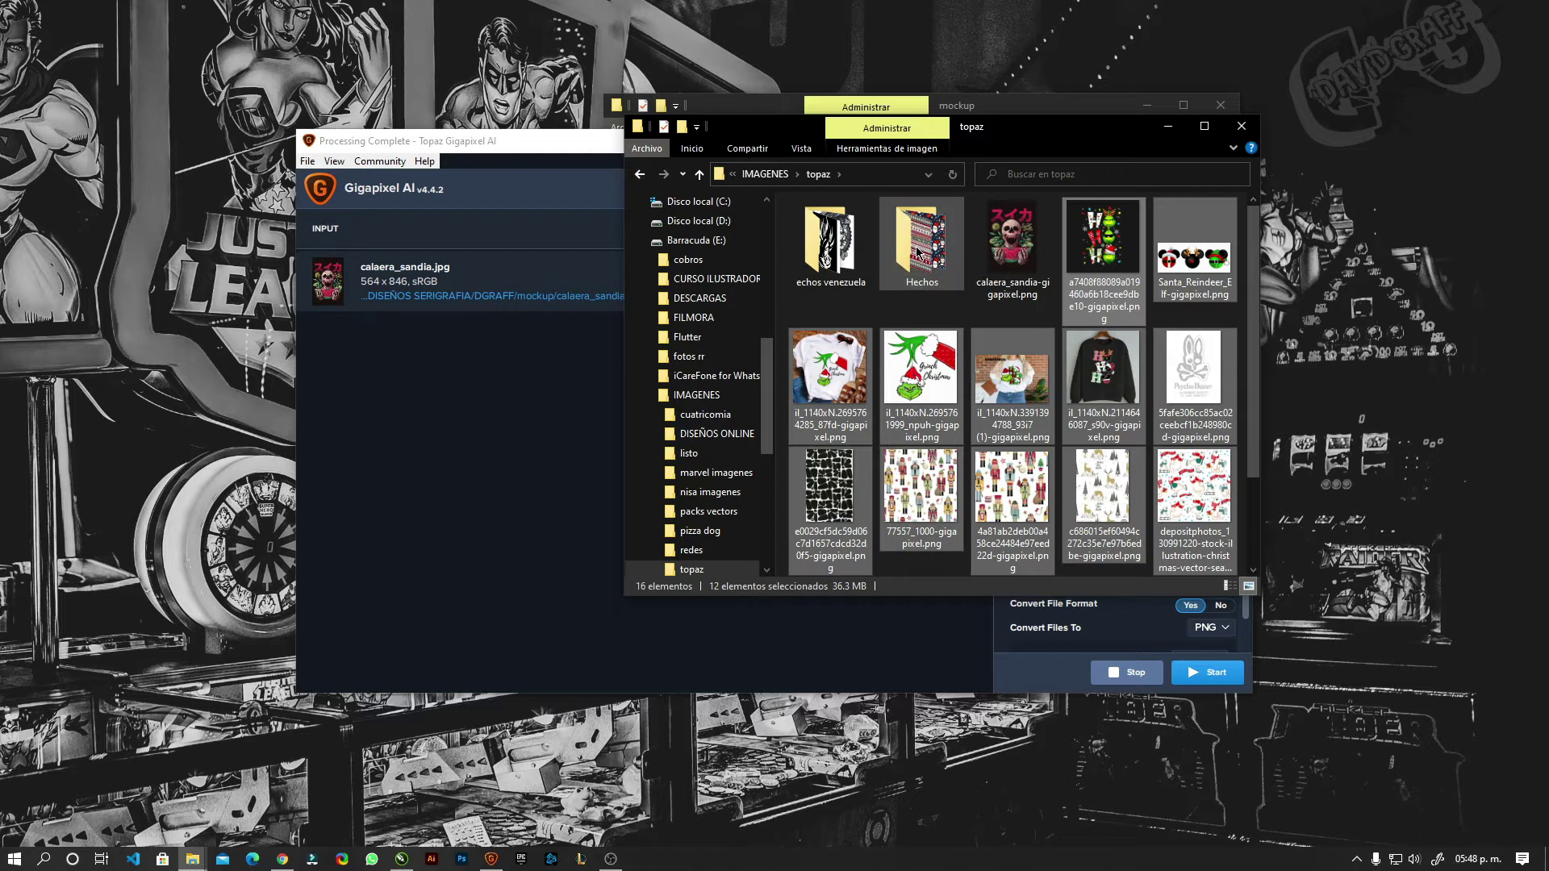
pyautogui.click(1020, 242)
pyautogui.moveTo(1113, 242); pyautogui.dragTo(903, 254)
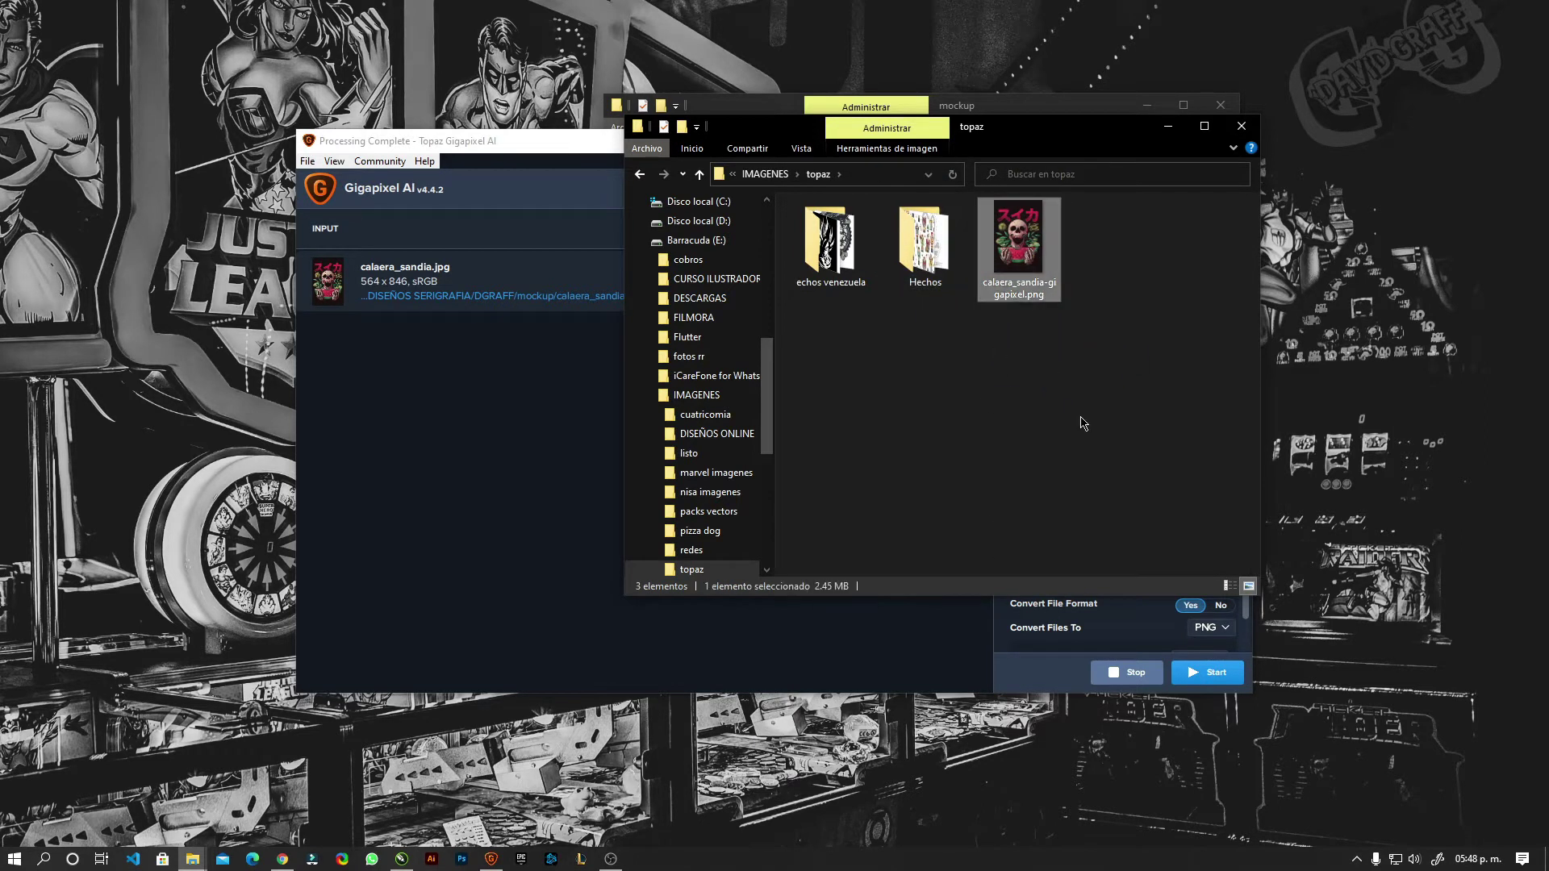
# Close Gigapixel AI and launch Photoshop
pyautogui.click(491, 858)
pyautogui.click(1228, 142)
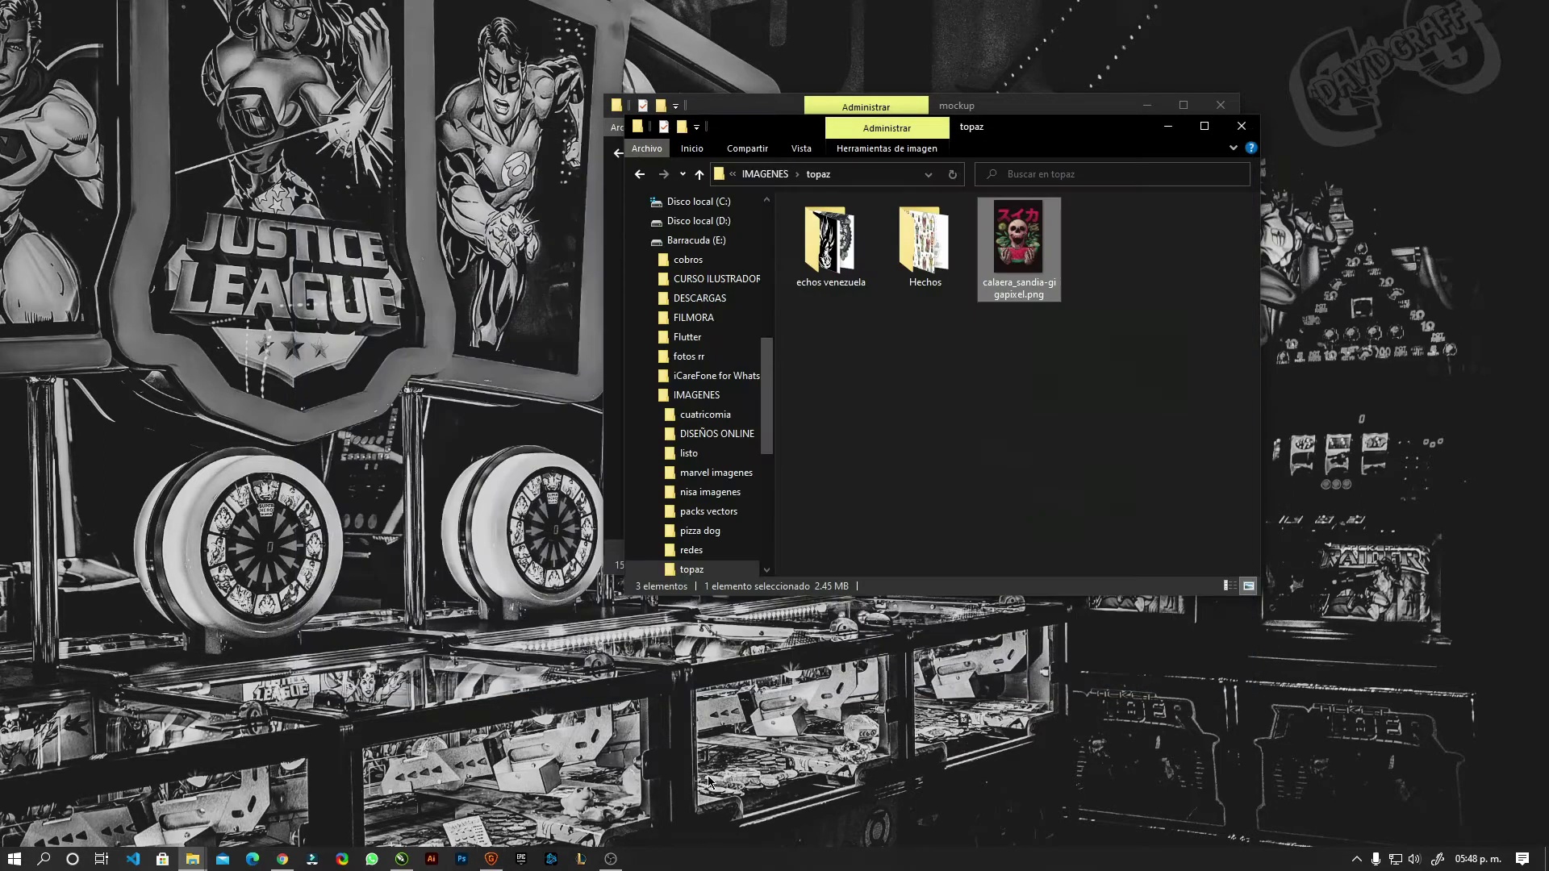
pyautogui.click(463, 859)
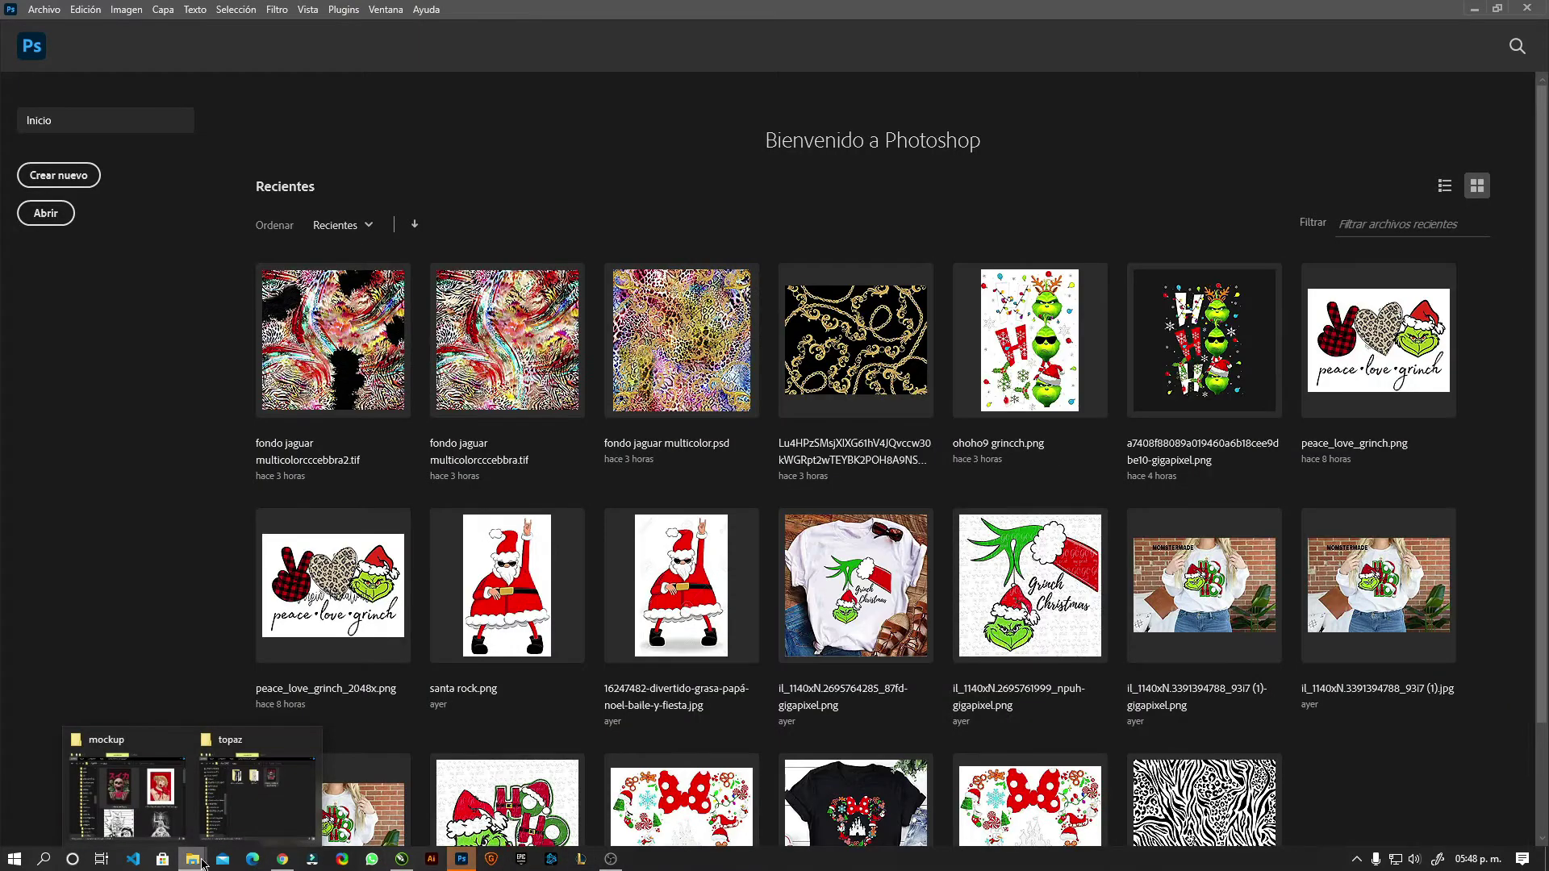
# Open calaera_sandia-gigapixel.png in Photoshop without colour management
pyautogui.click(256, 794)
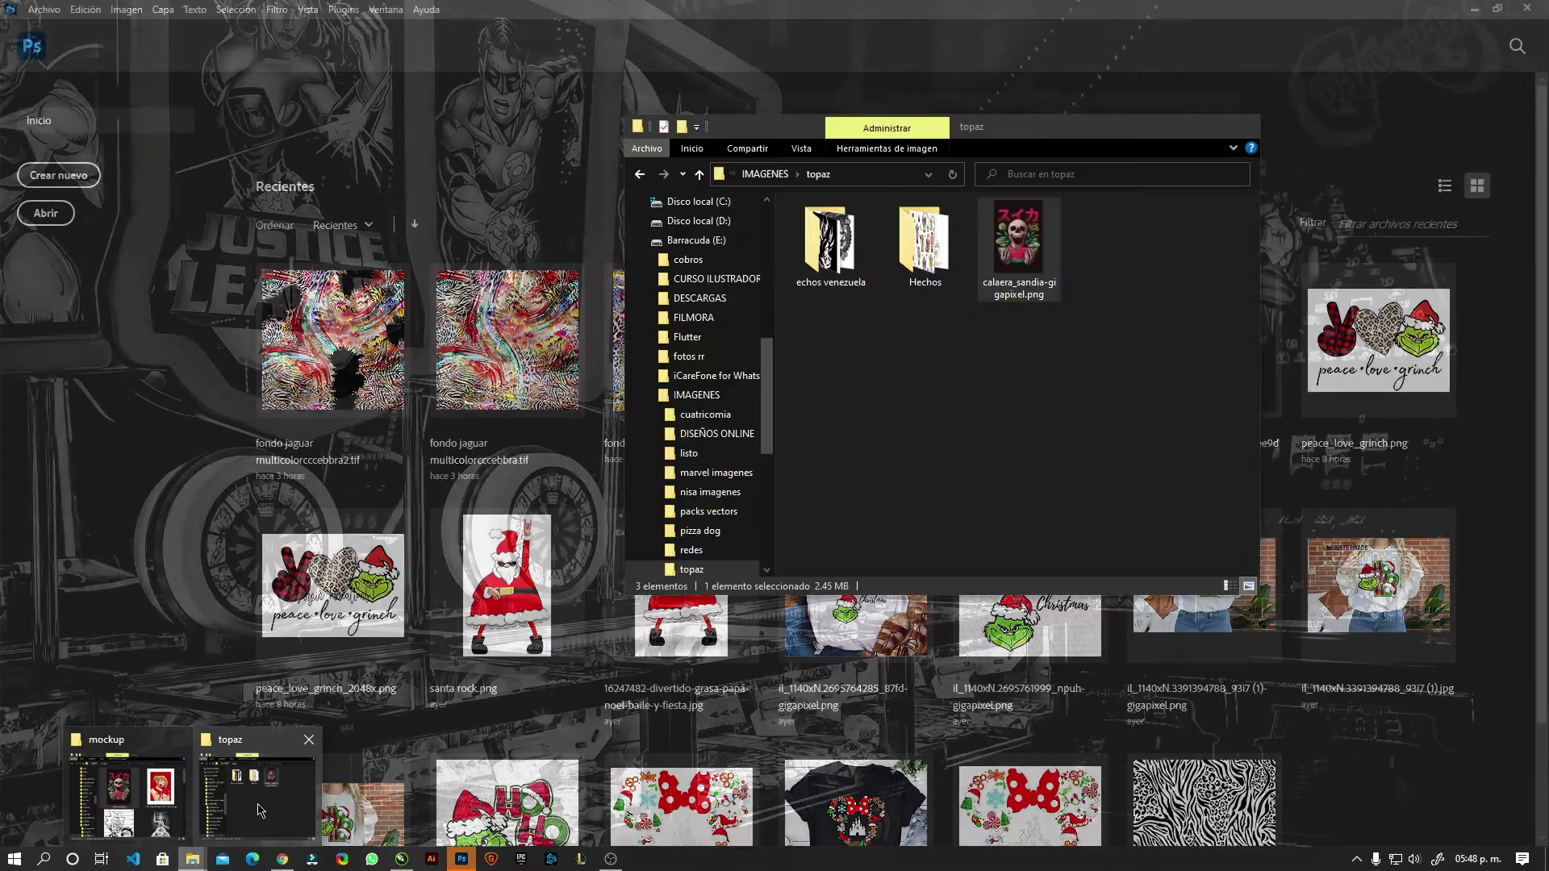
pyautogui.moveTo(1018, 242); pyautogui.dragTo(452, 505)
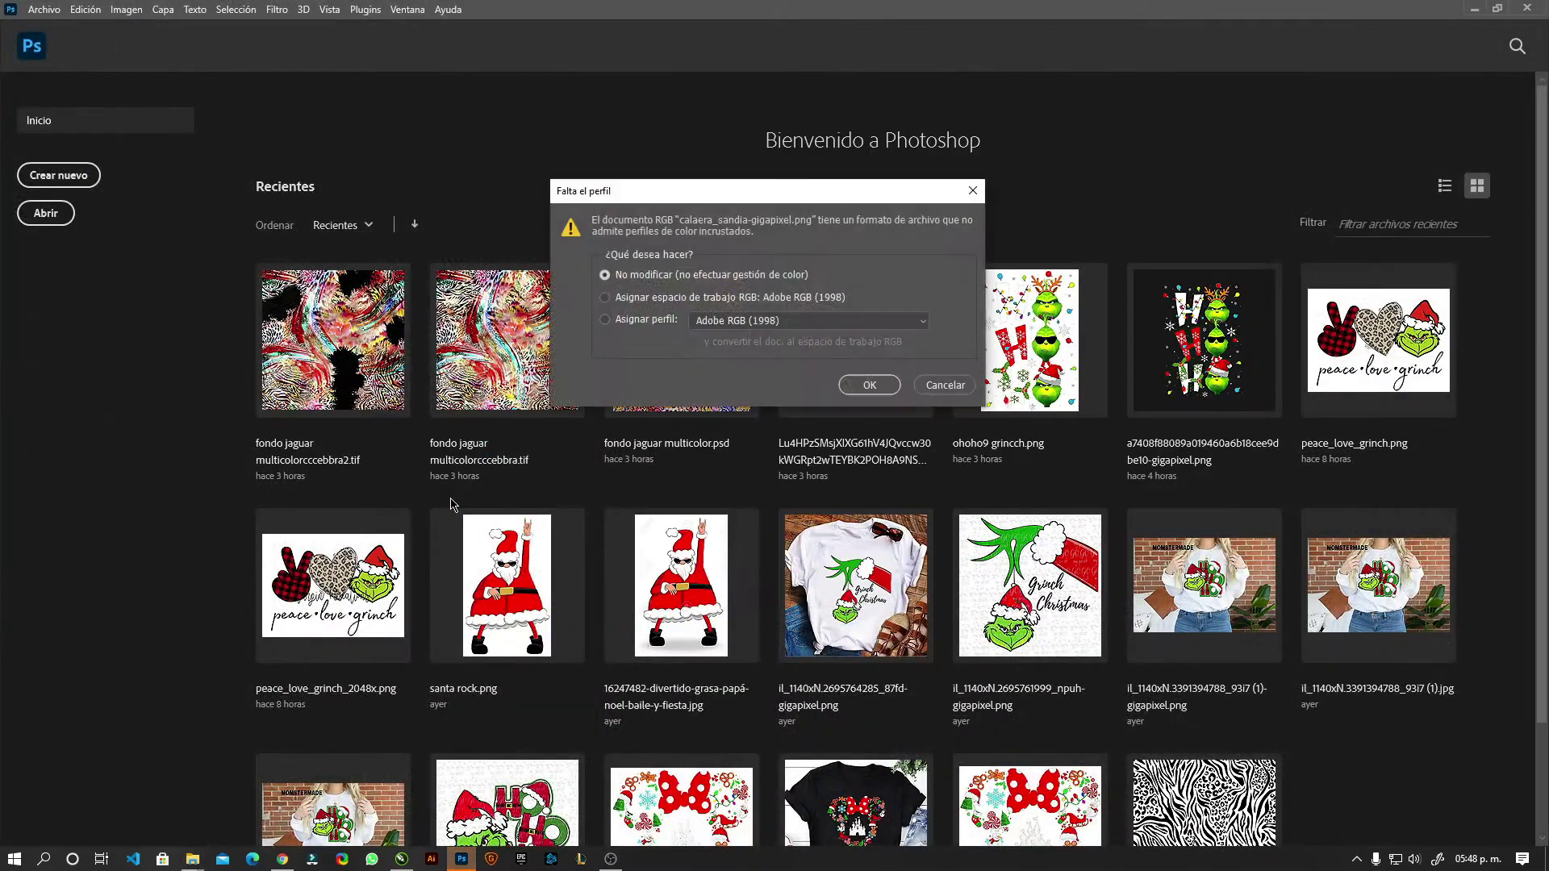
pyautogui.click(867, 387)
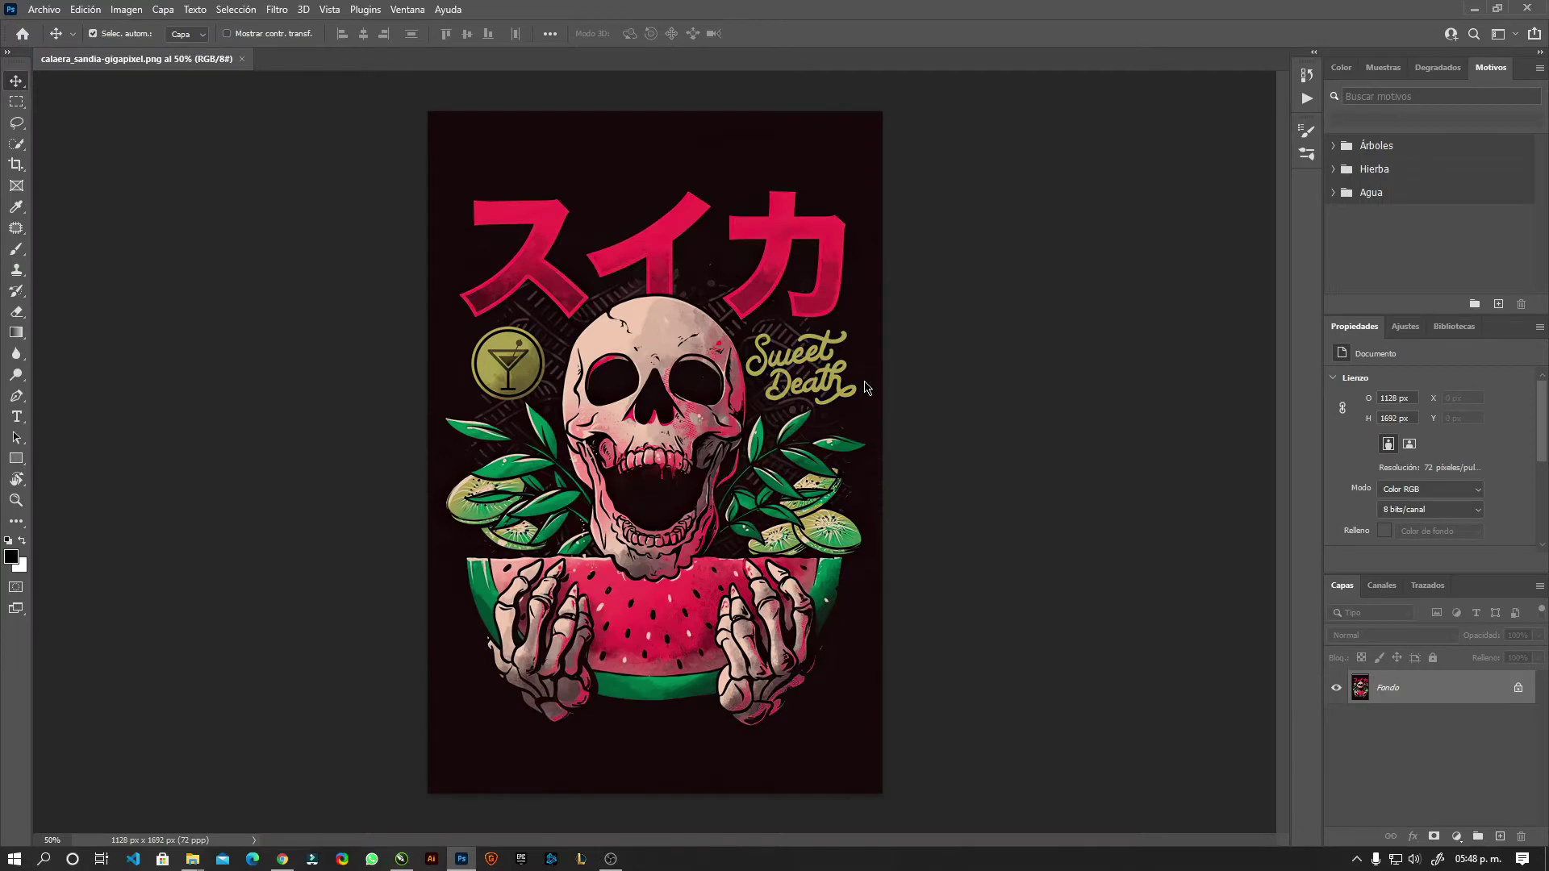
pyautogui.scroll(3, 680, 415)
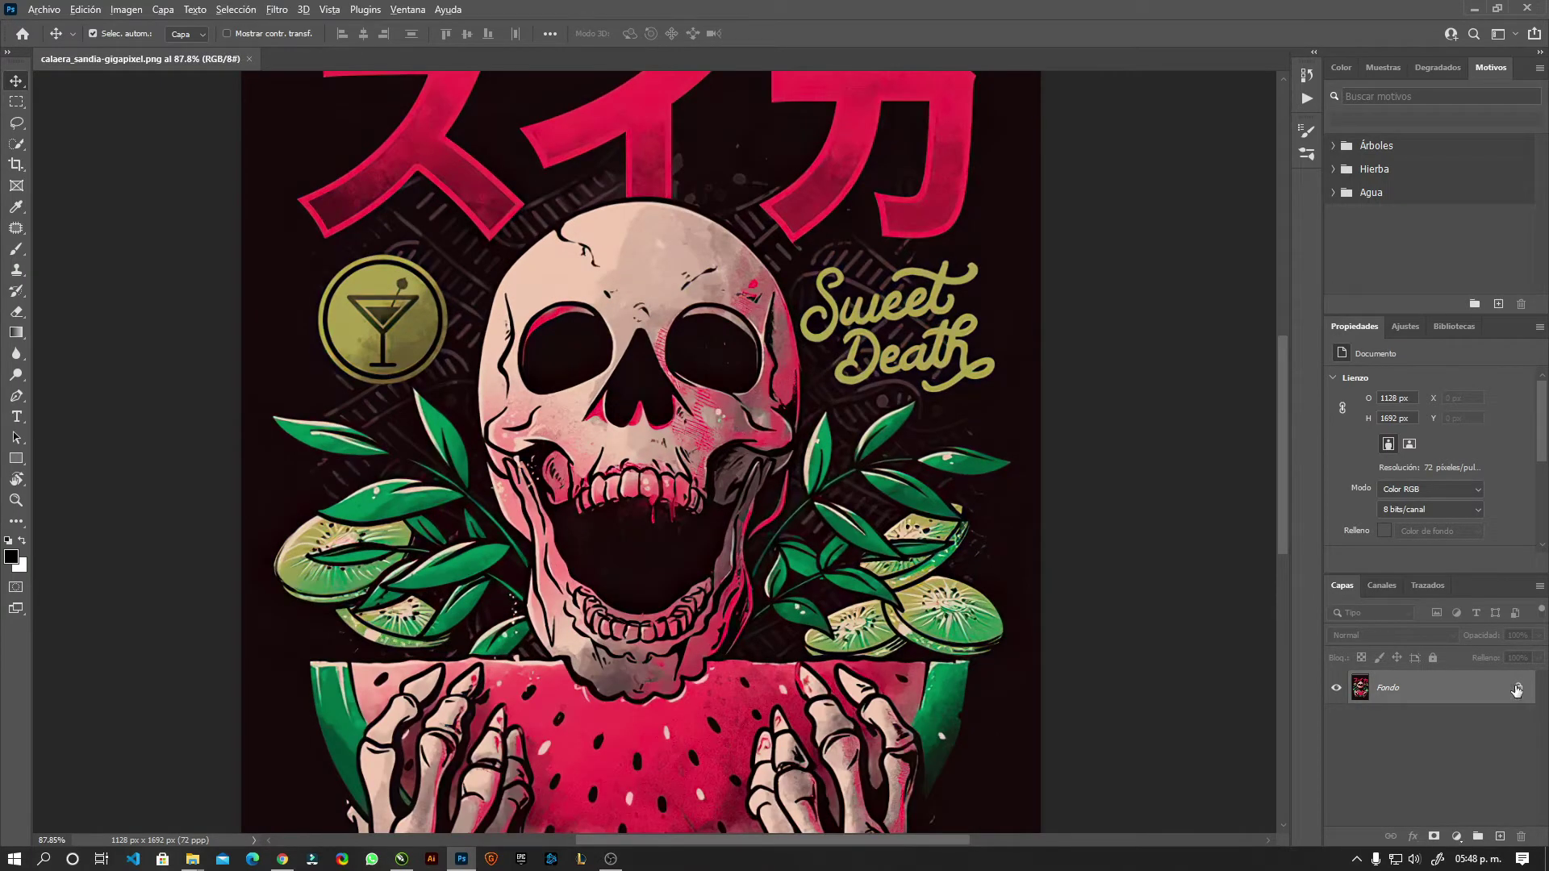
# Unlock the Fondo background into layer Capa 0 and bring up Image Size
pyautogui.click(1517, 687)
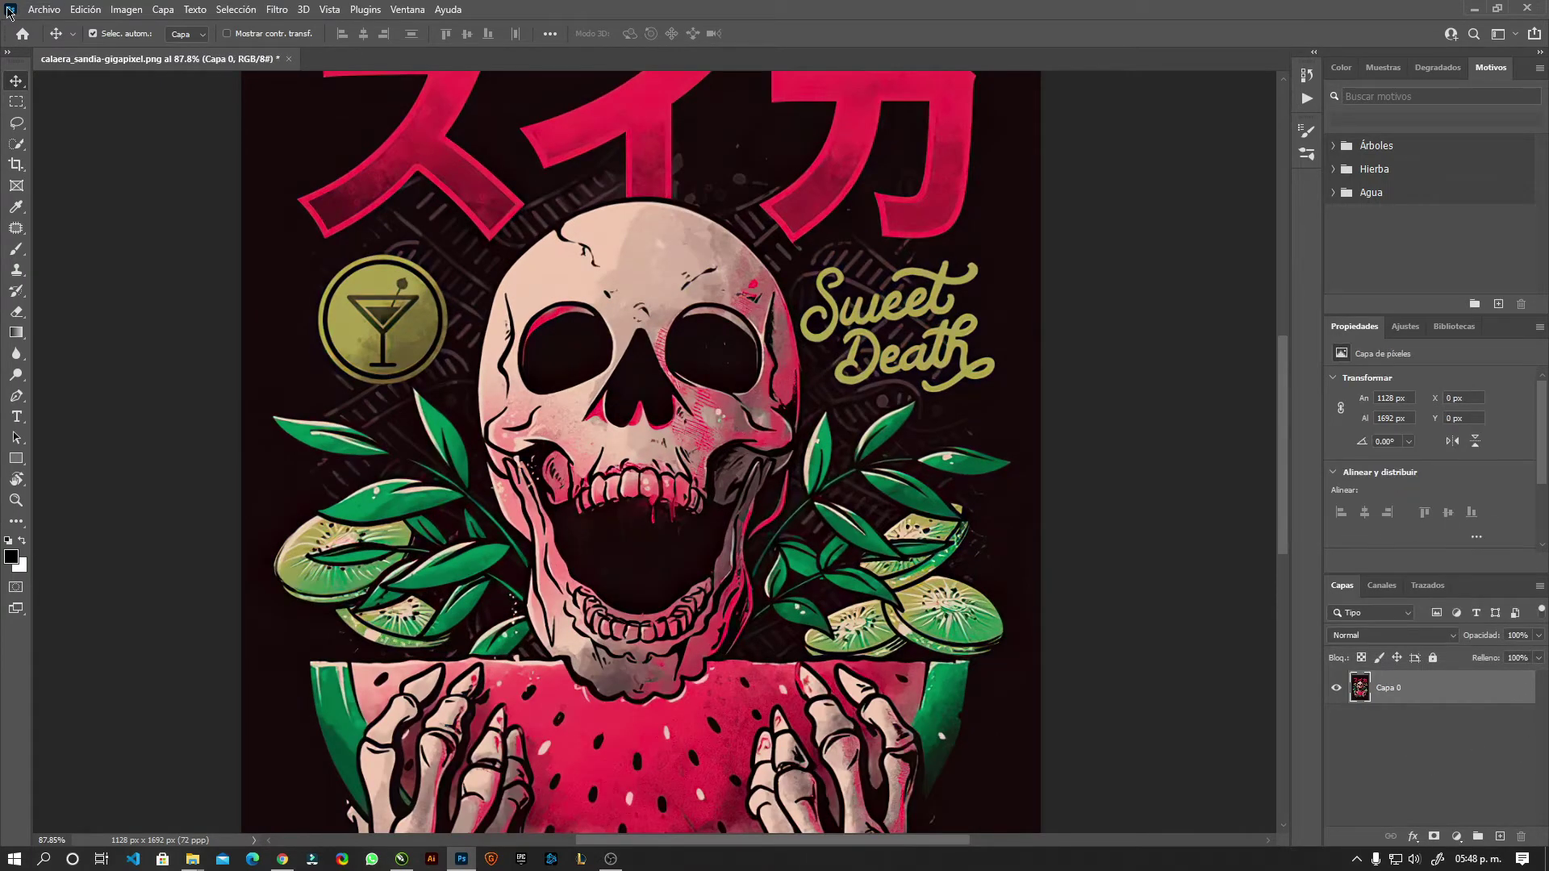
pyautogui.click(126, 10)
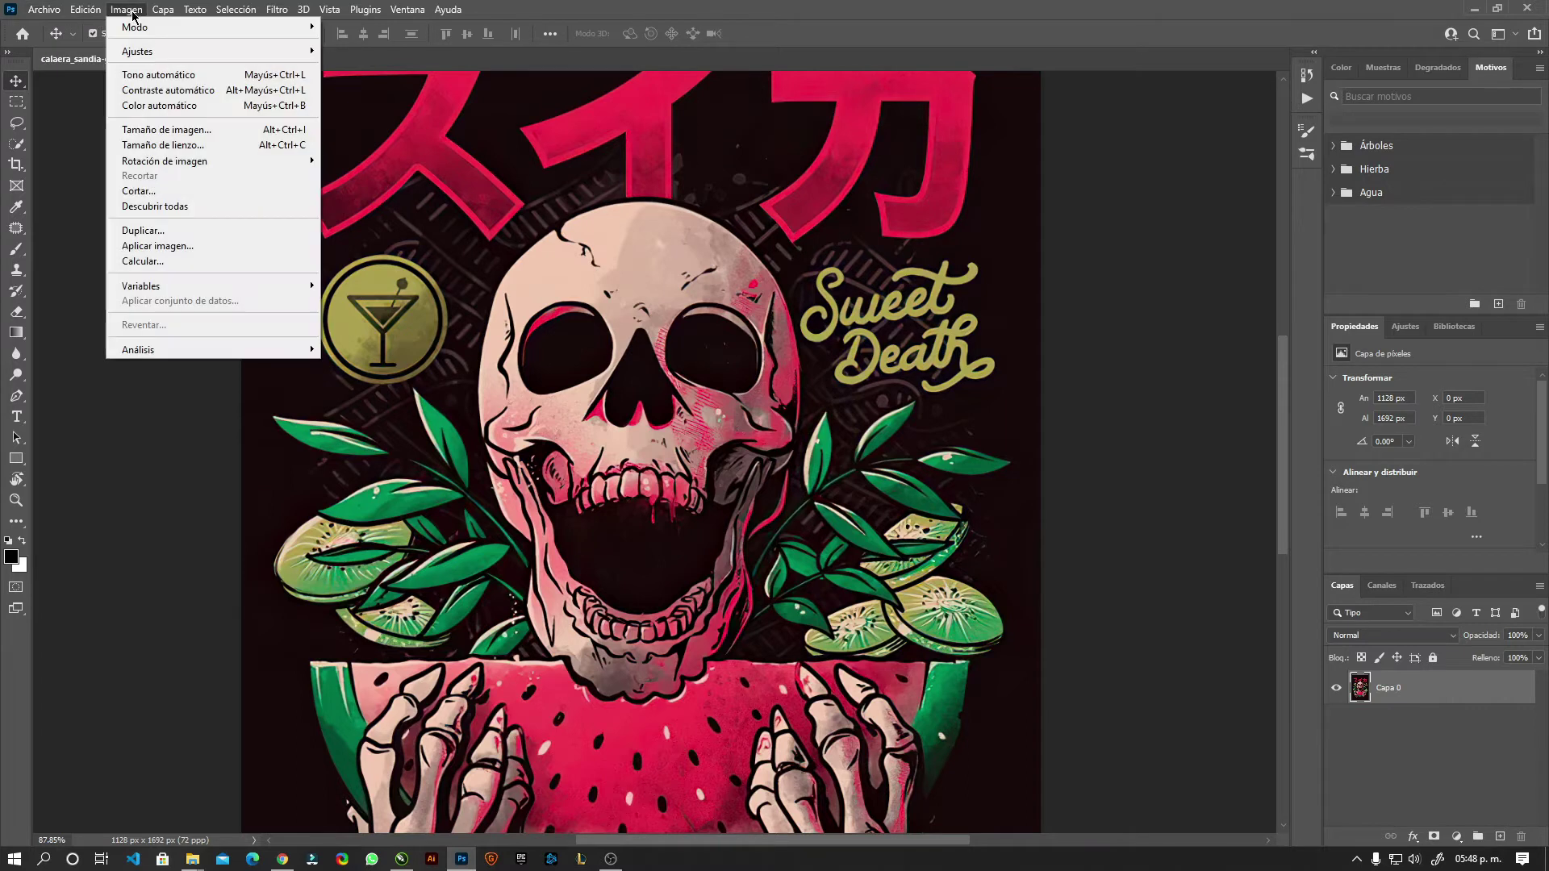
pyautogui.click(204, 133)
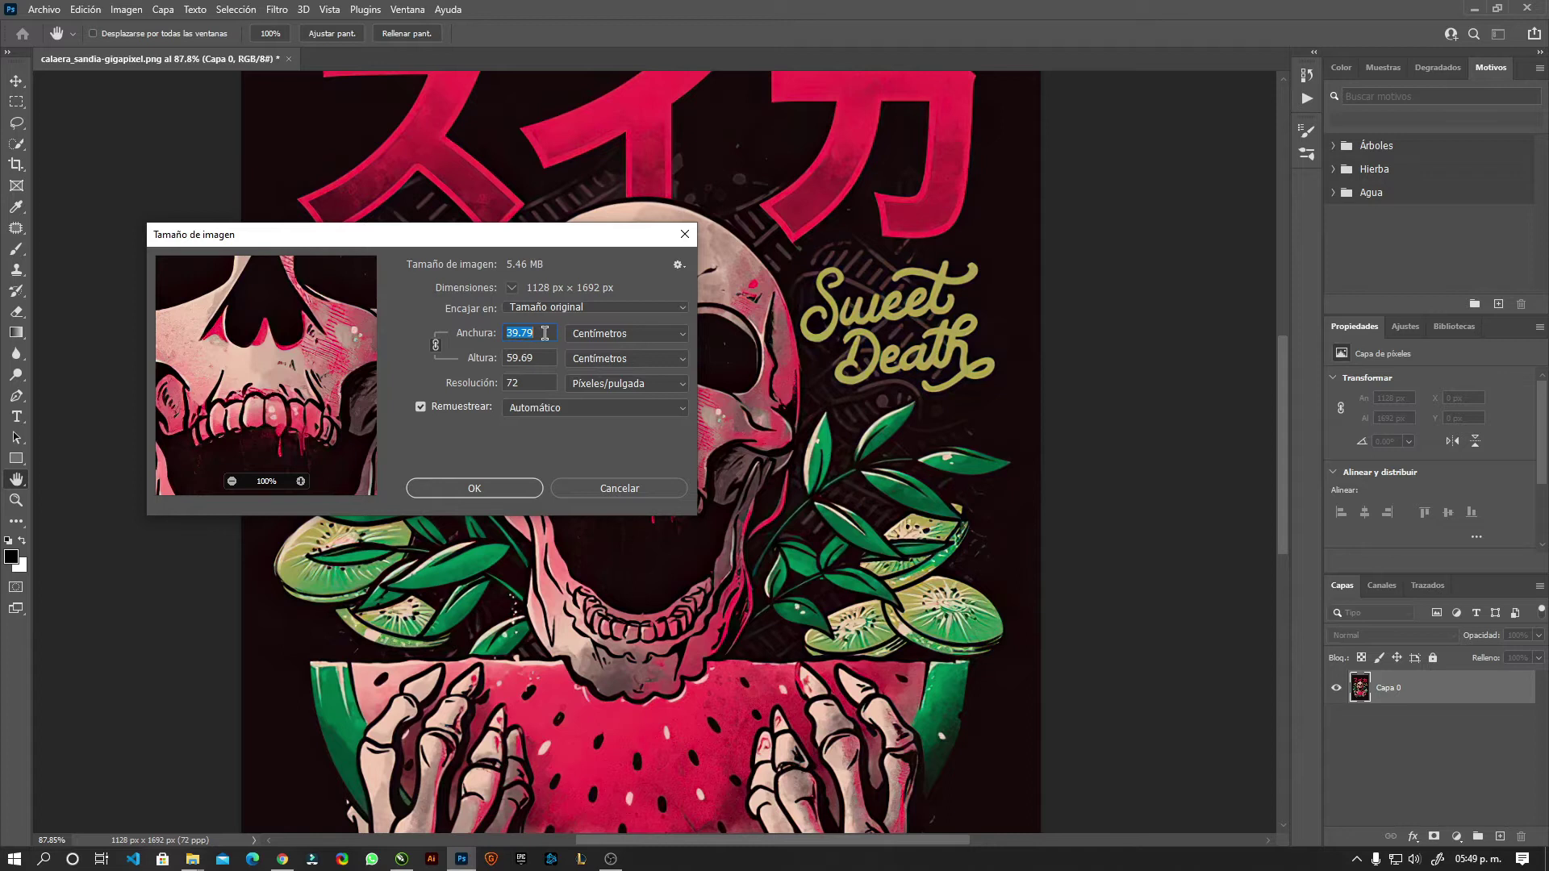
# Resize the image to 23.33 × 35 cm at 300 ppi (2756 × 4134 px) and fit it on screen
pyautogui.write('26')
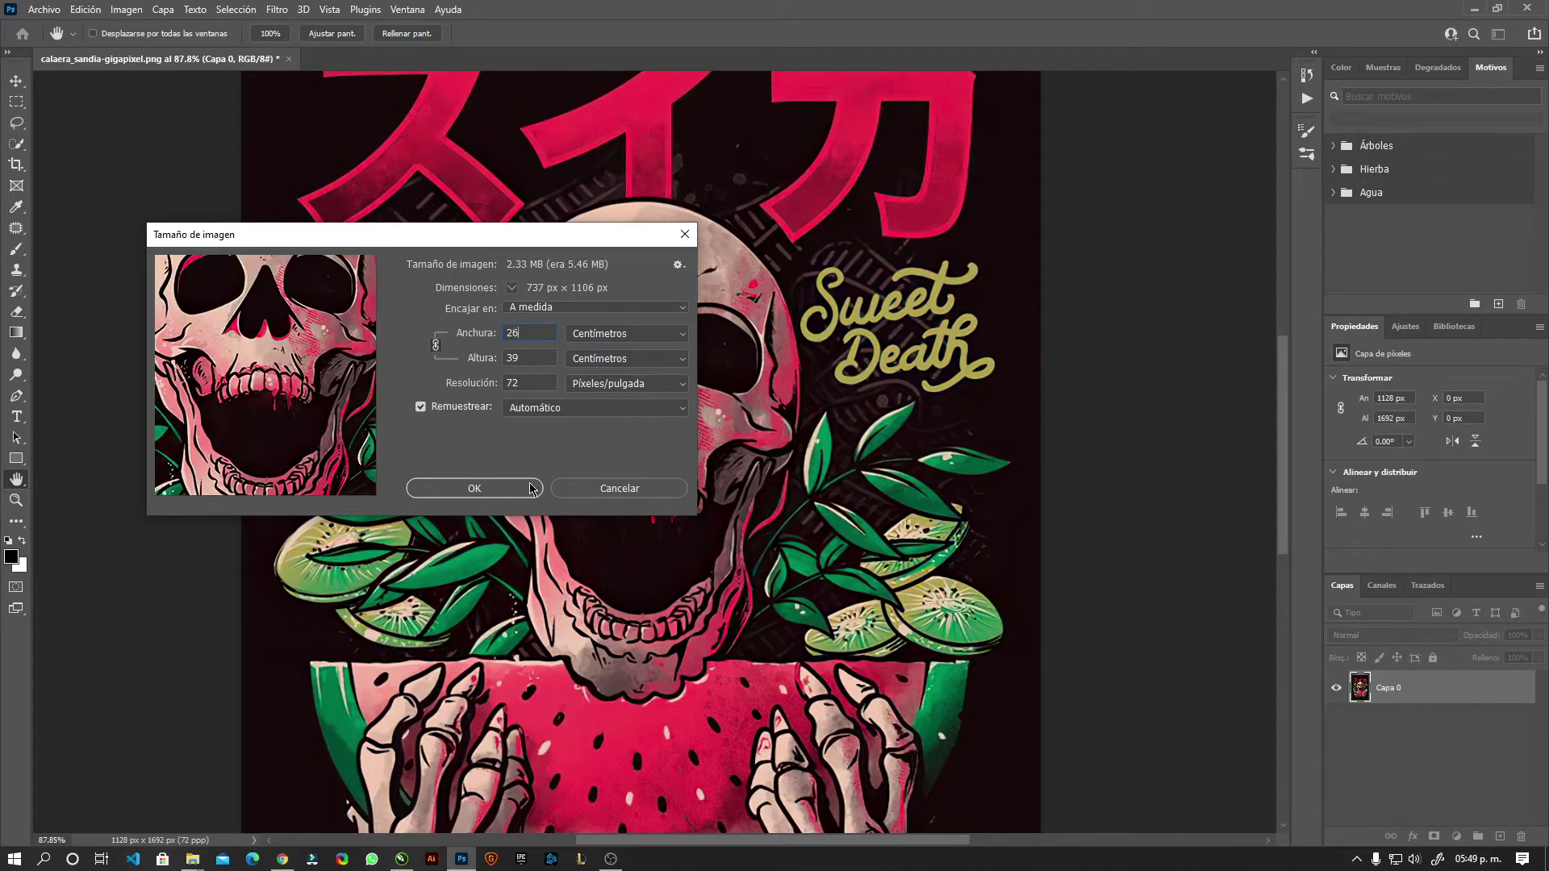
pyautogui.click(512, 364)
pyautogui.write('35')
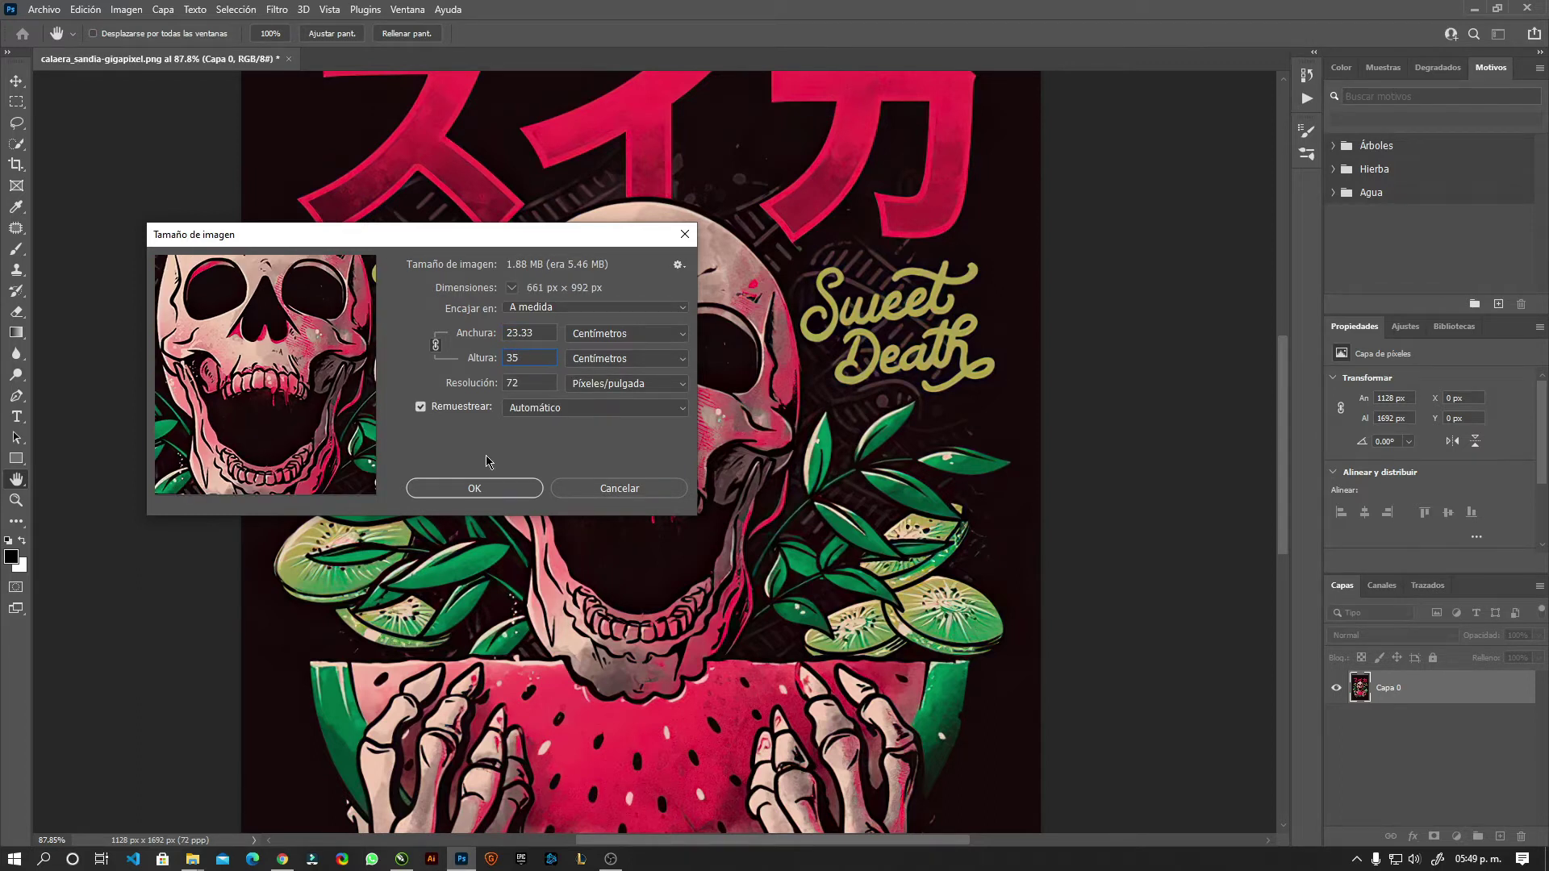
pyautogui.doubleClick(534, 383)
pyautogui.write('300')
pyautogui.click(517, 489)
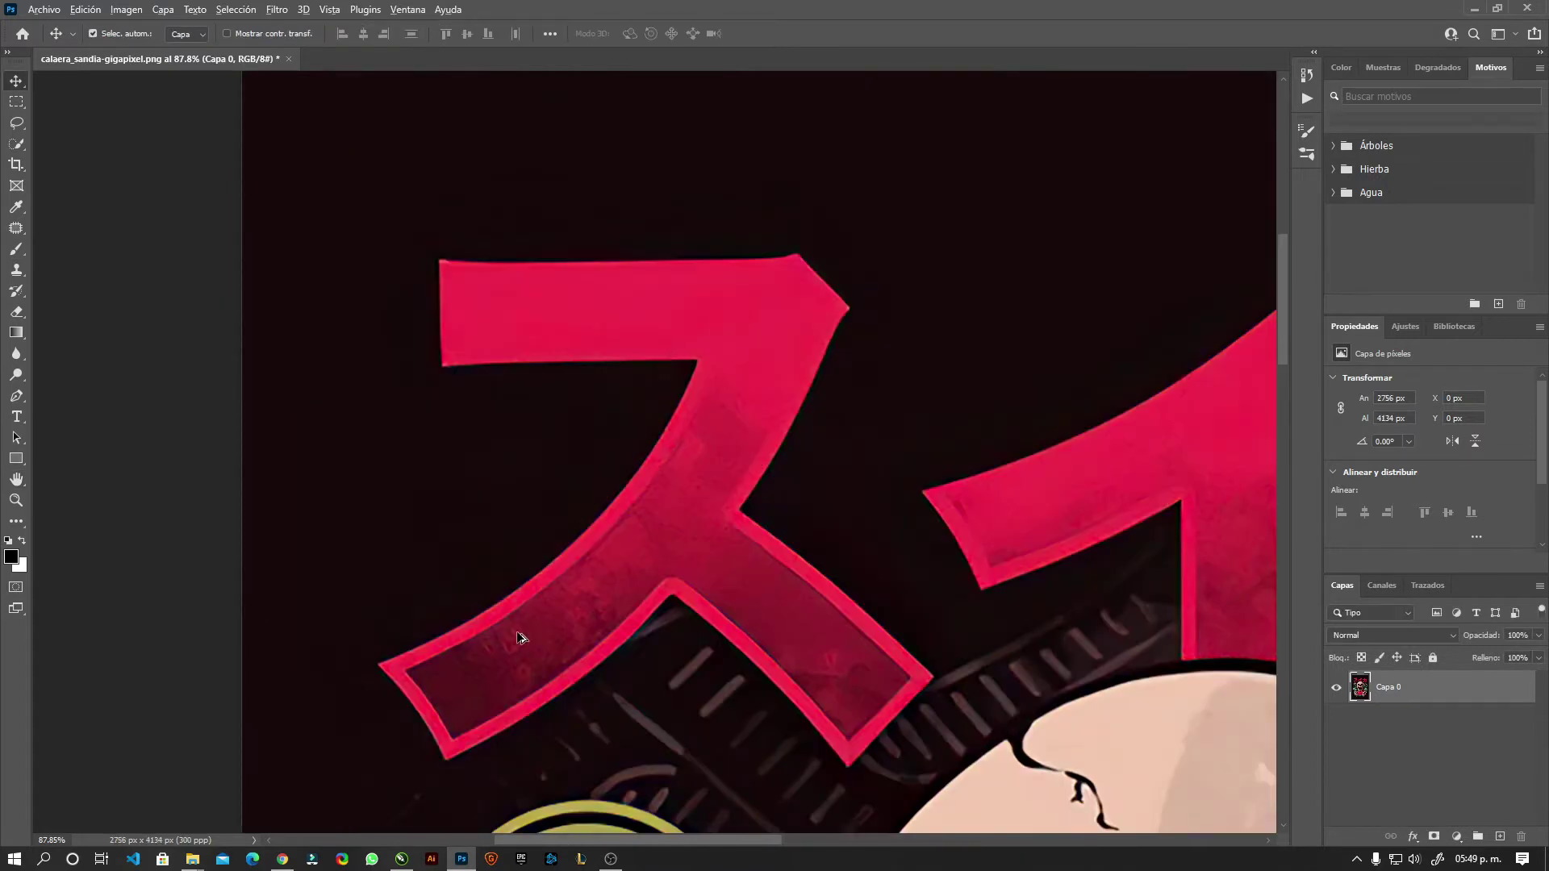
pyautogui.scroll(-5, 494, 346)
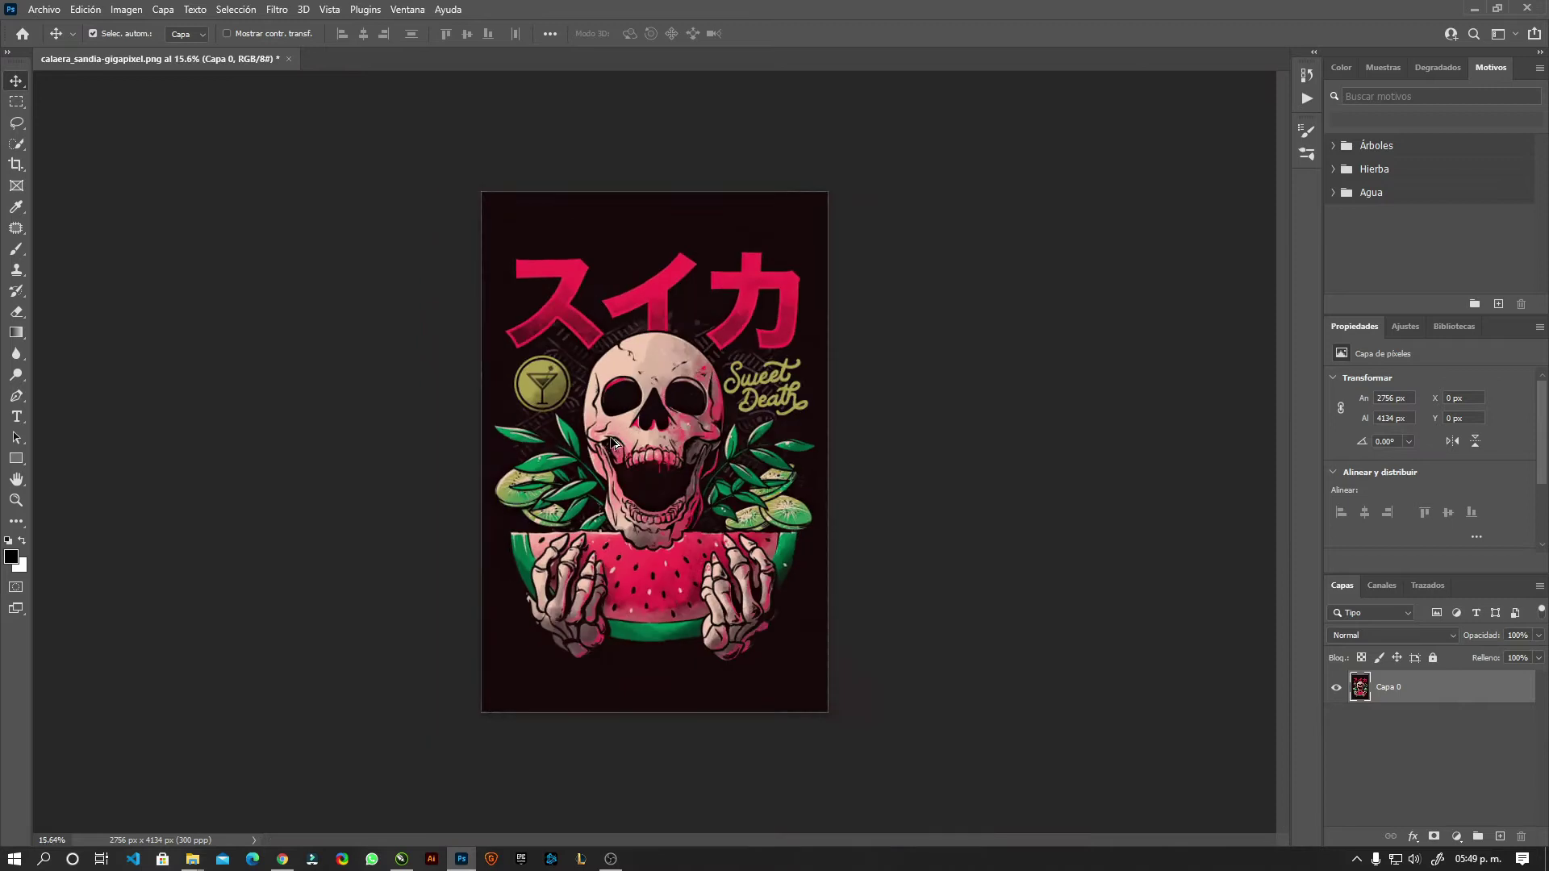
pyautogui.hotkey('ctrl', '0')
pyautogui.scroll(2, 652, 499)
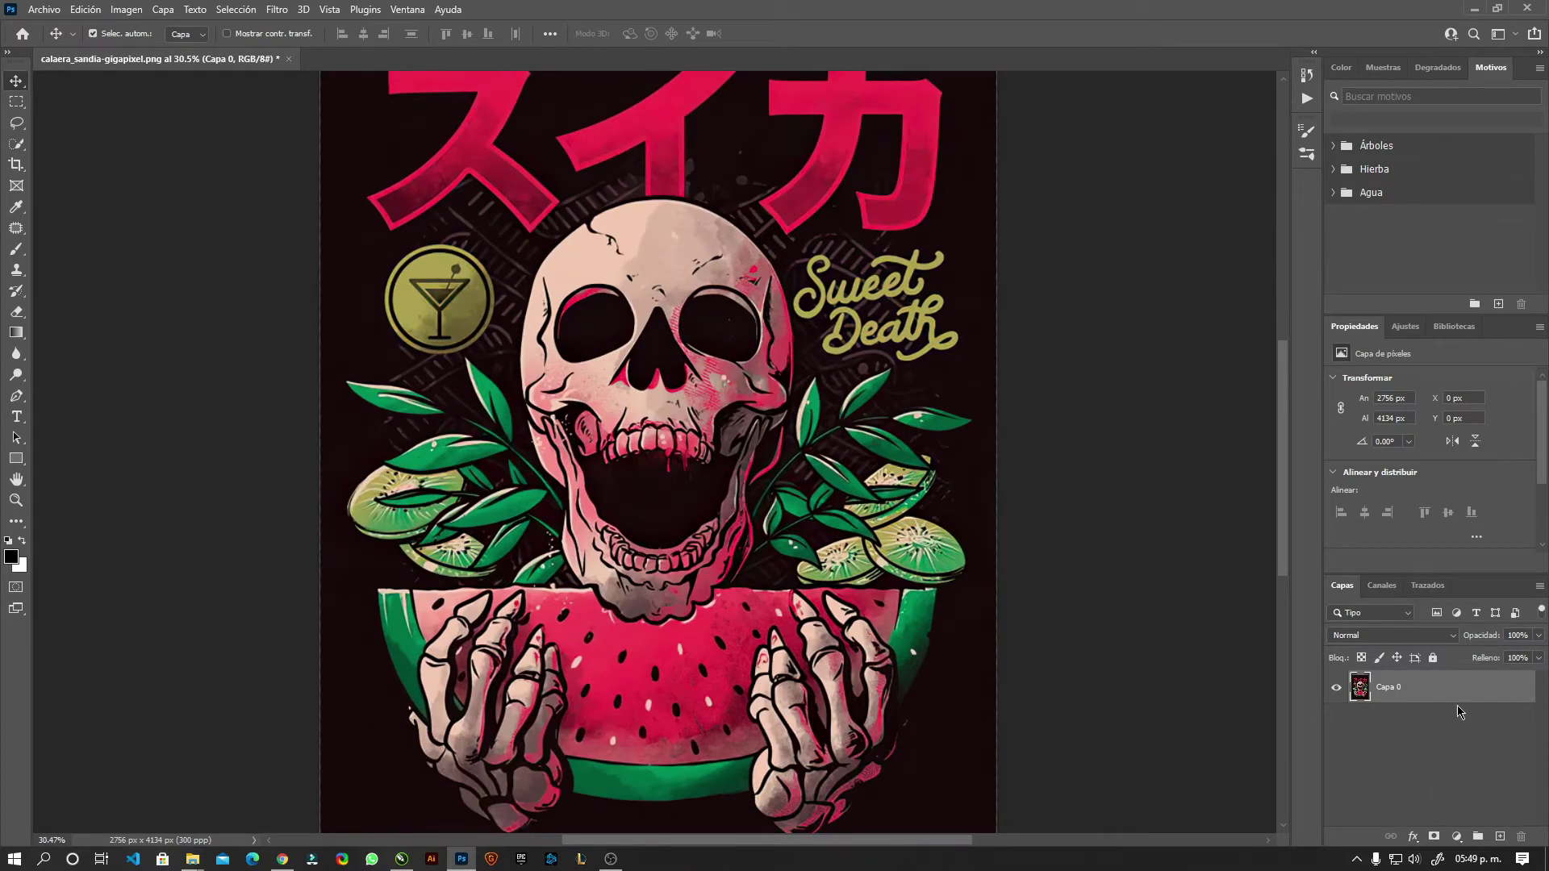
# Duplicate Capa 0 and select the dark background with Gama de colores at tolerance 129
pyautogui.hotkey('ctrl', 'j')
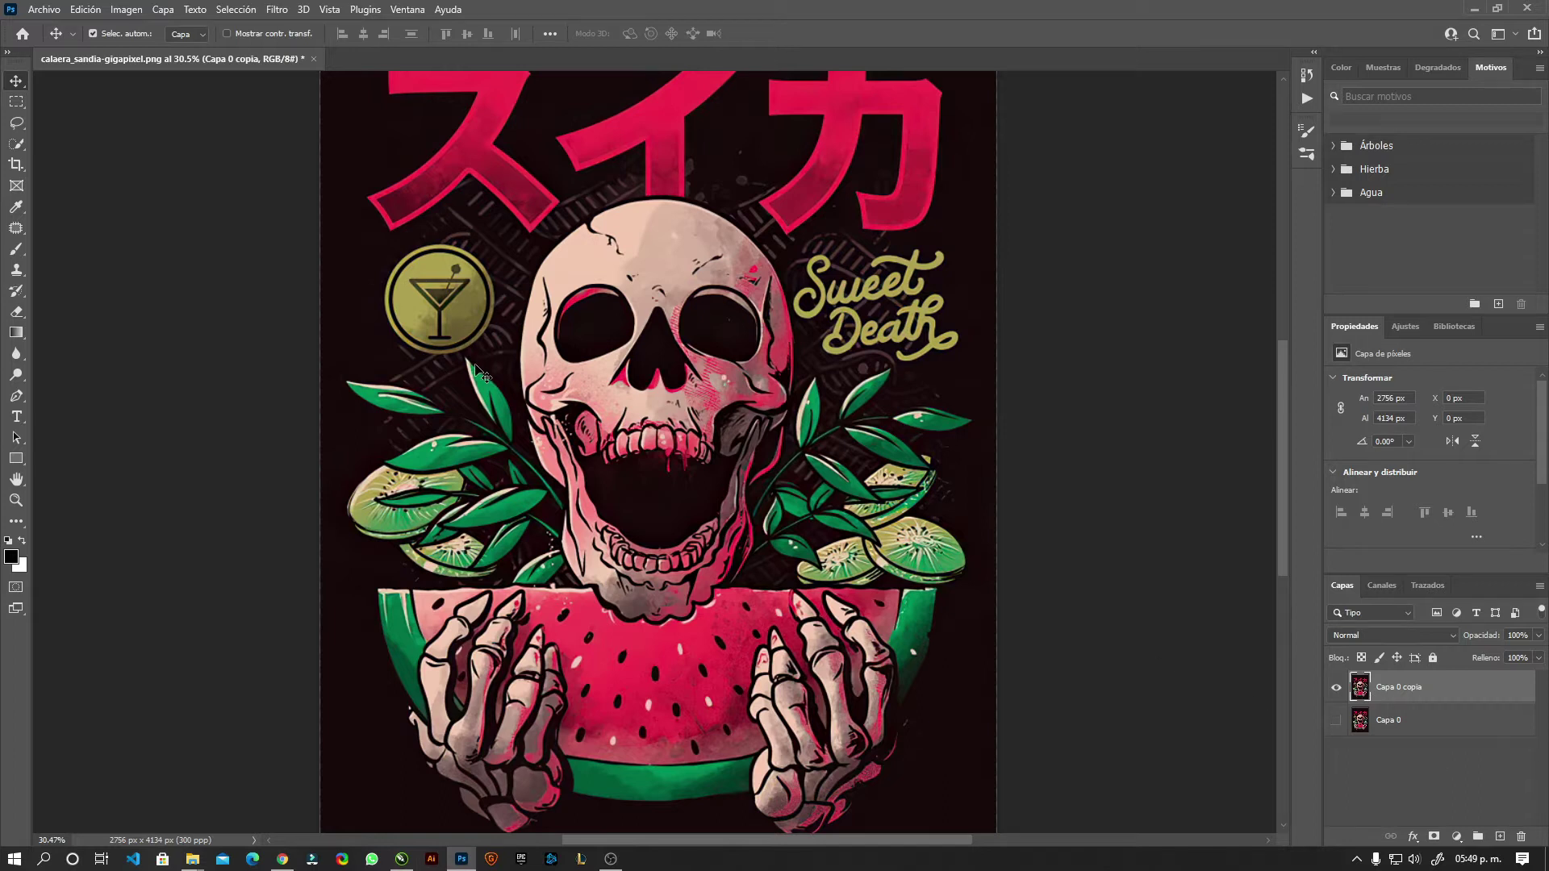
pyautogui.click(227, 12)
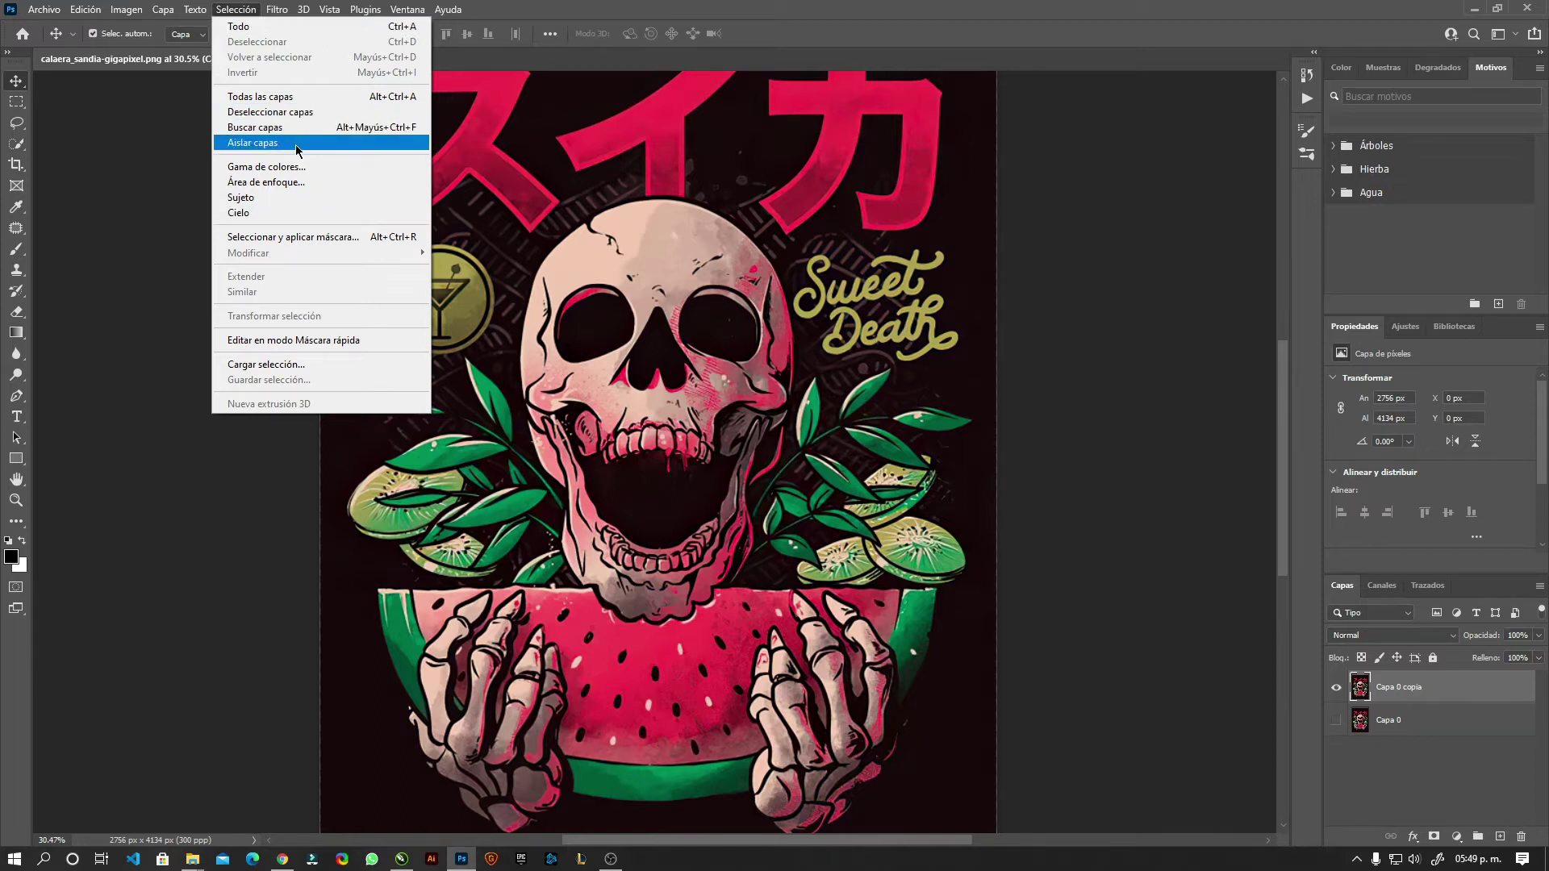
pyautogui.click(266, 167)
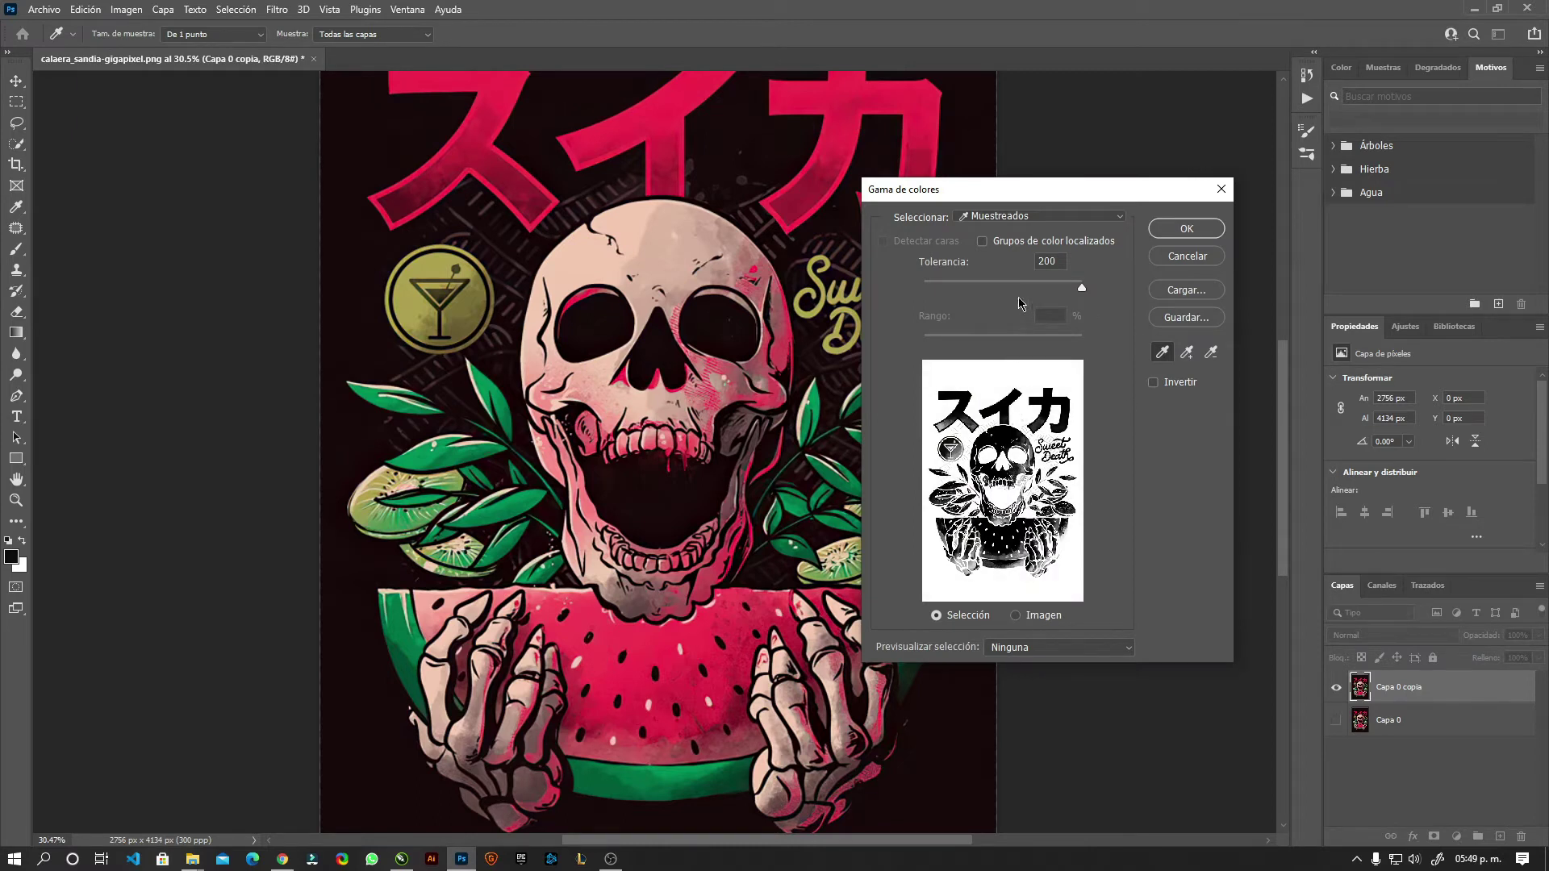
pyautogui.moveTo(1086, 287)
pyautogui.mouseDown()
pyautogui.moveTo(992, 292)
pyautogui.moveTo(1026, 290)
pyautogui.mouseUp()
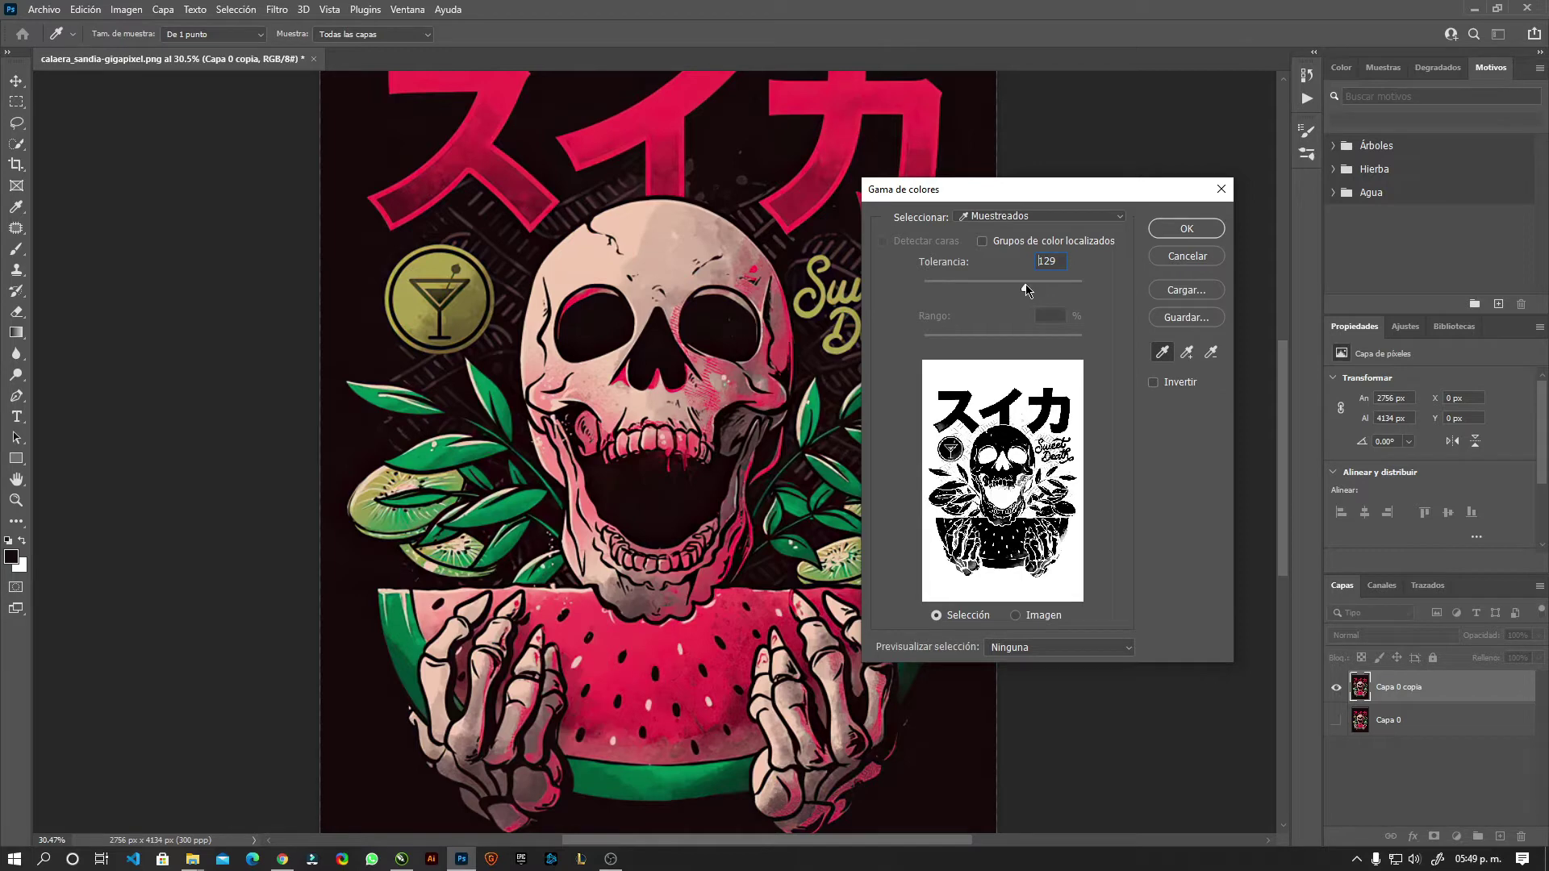
pyautogui.click(1167, 230)
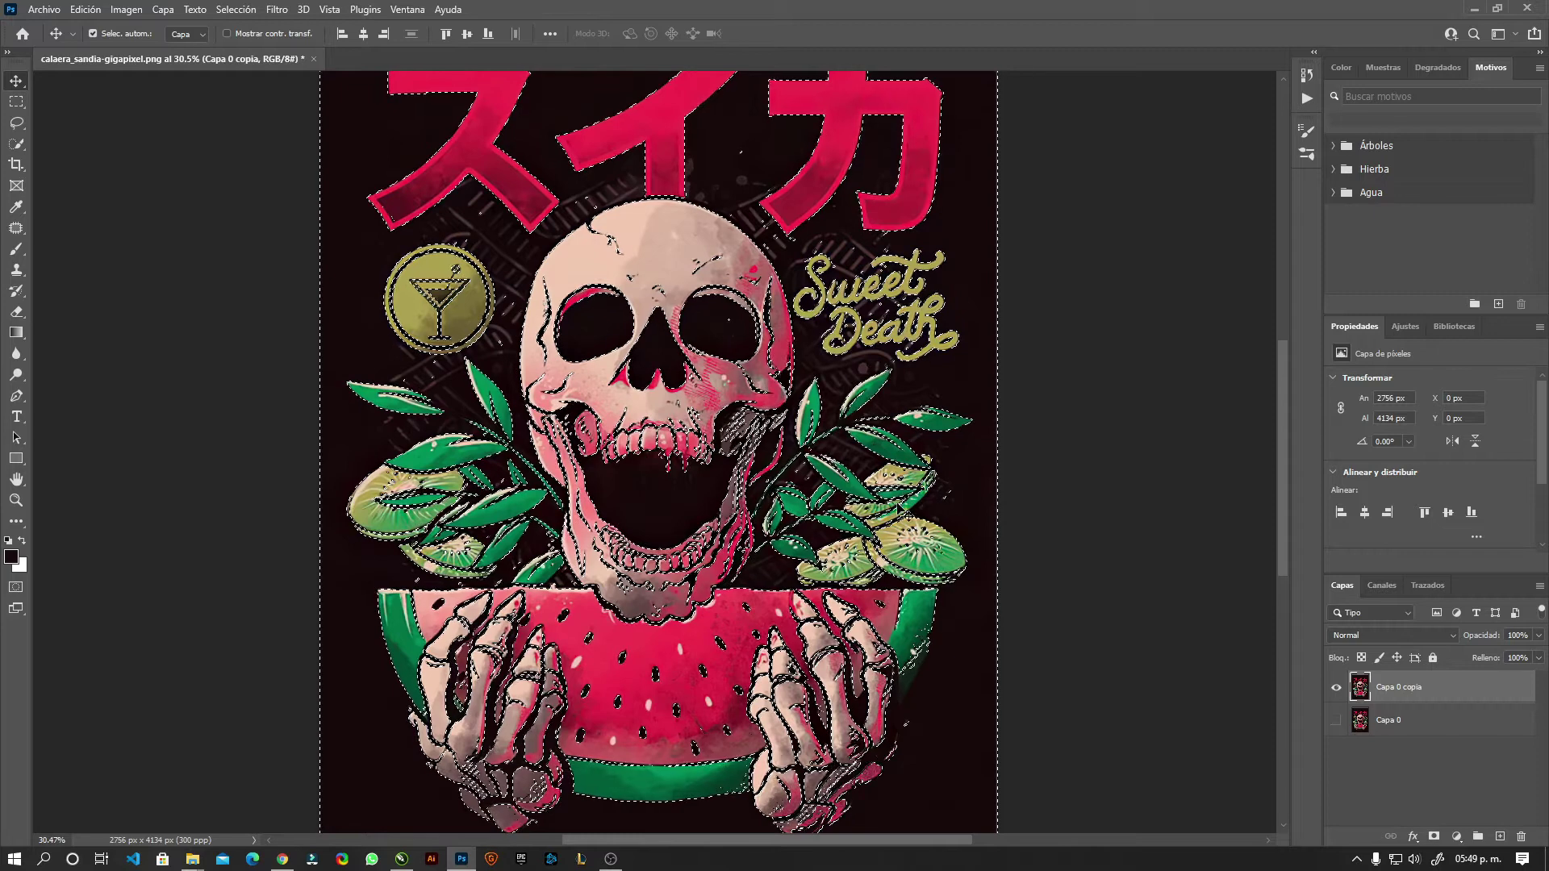
# Delete the selected dark background from Capa 0 copia
pyautogui.scroll(-1, 654, 335)
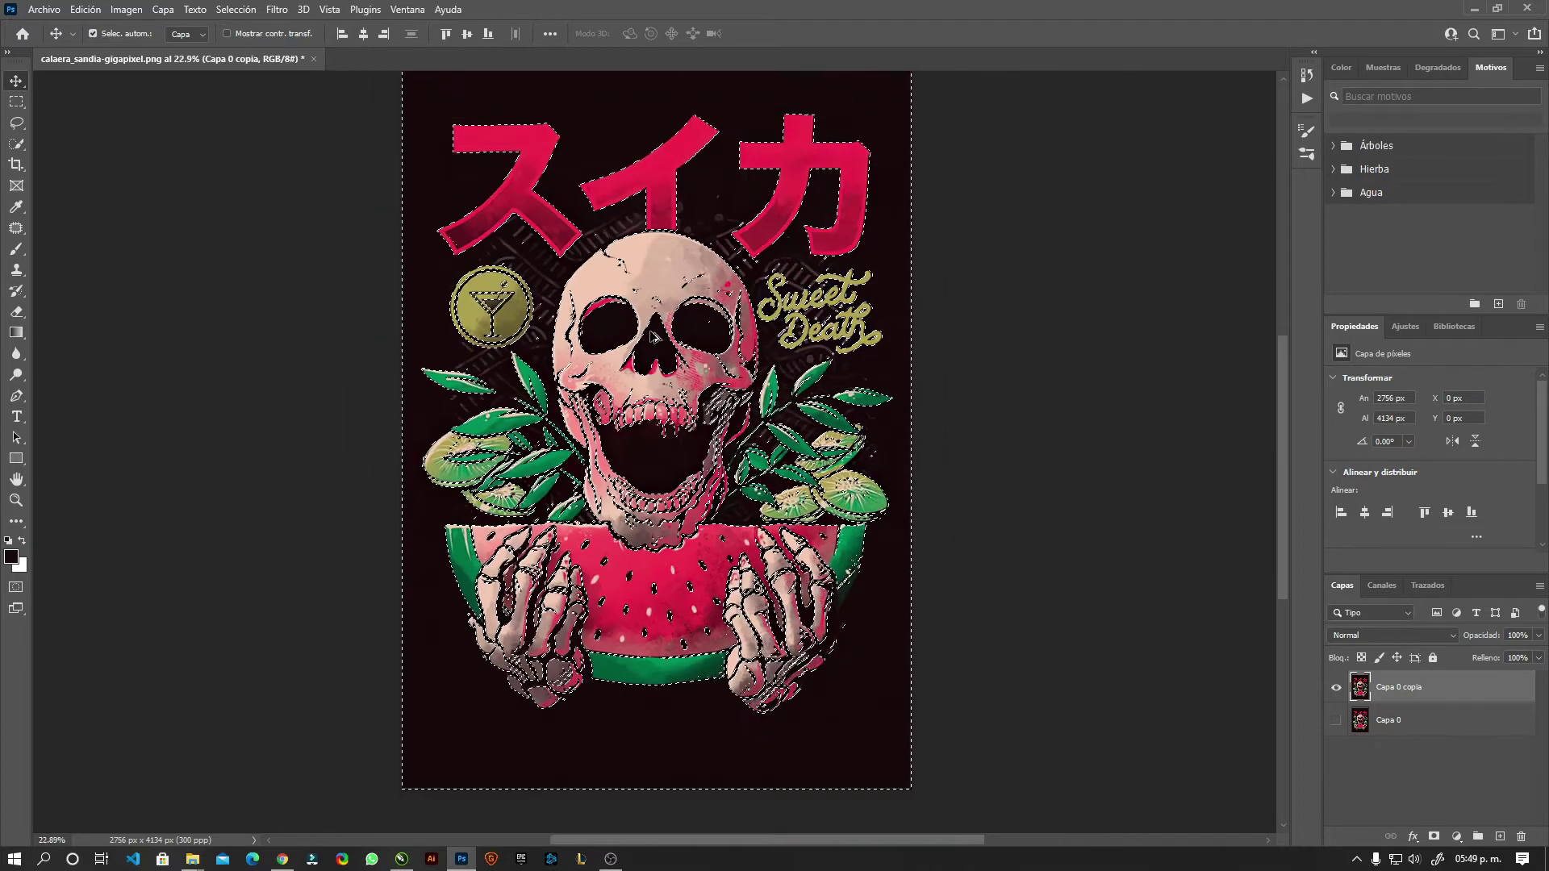
pyautogui.scroll(-1, 654, 334)
pyautogui.scroll(1, 655, 339)
pyautogui.scroll(2, 658, 345)
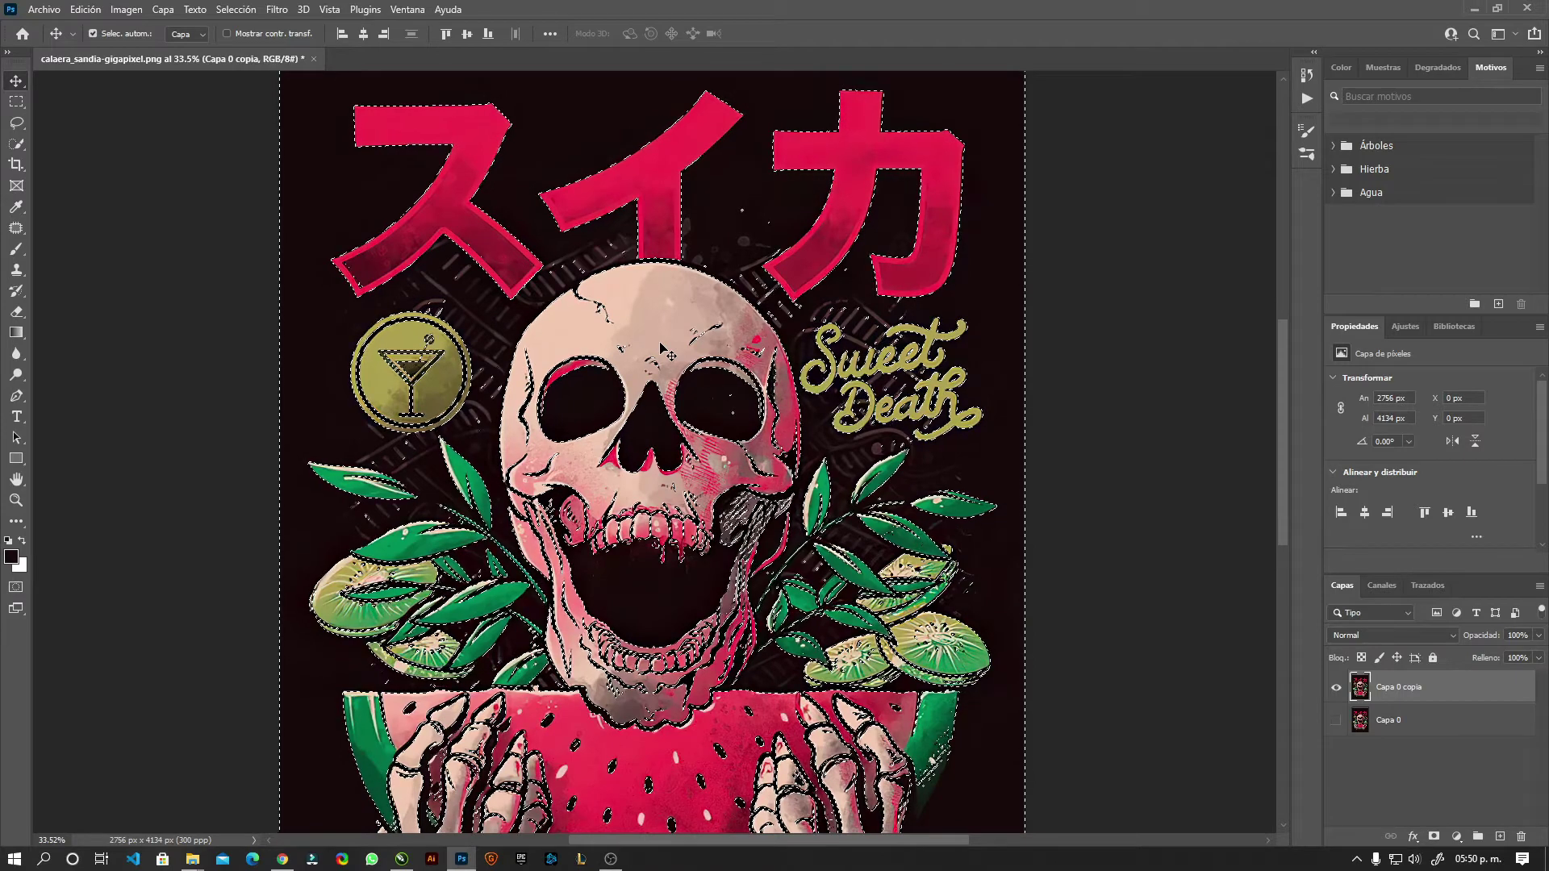
pyautogui.press('Delete')
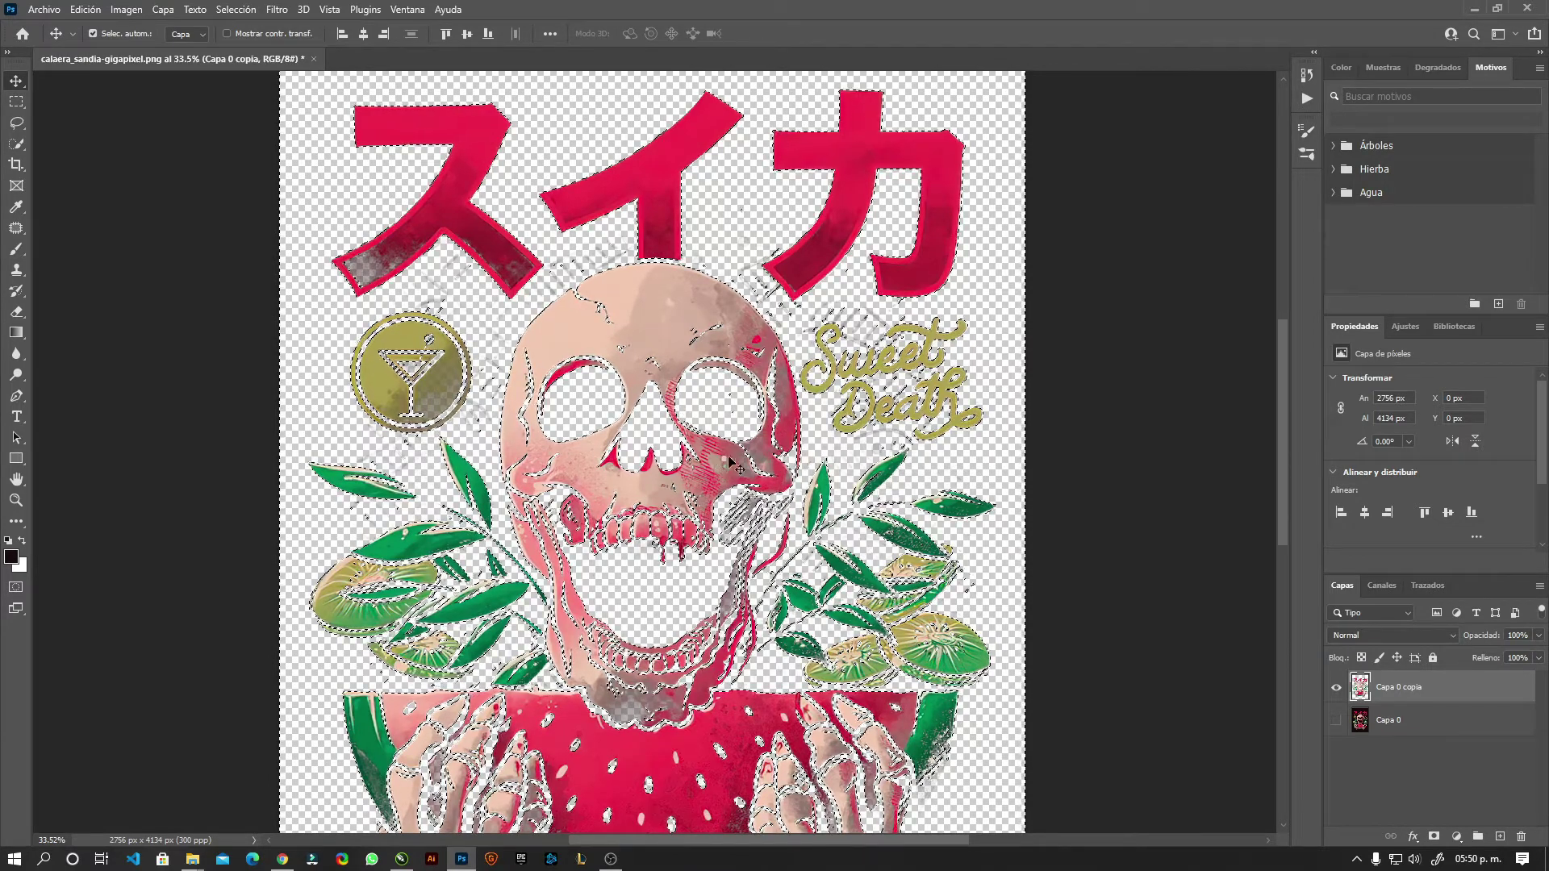
pyautogui.scroll(-2, 722, 420)
pyautogui.scroll(1, 724, 379)
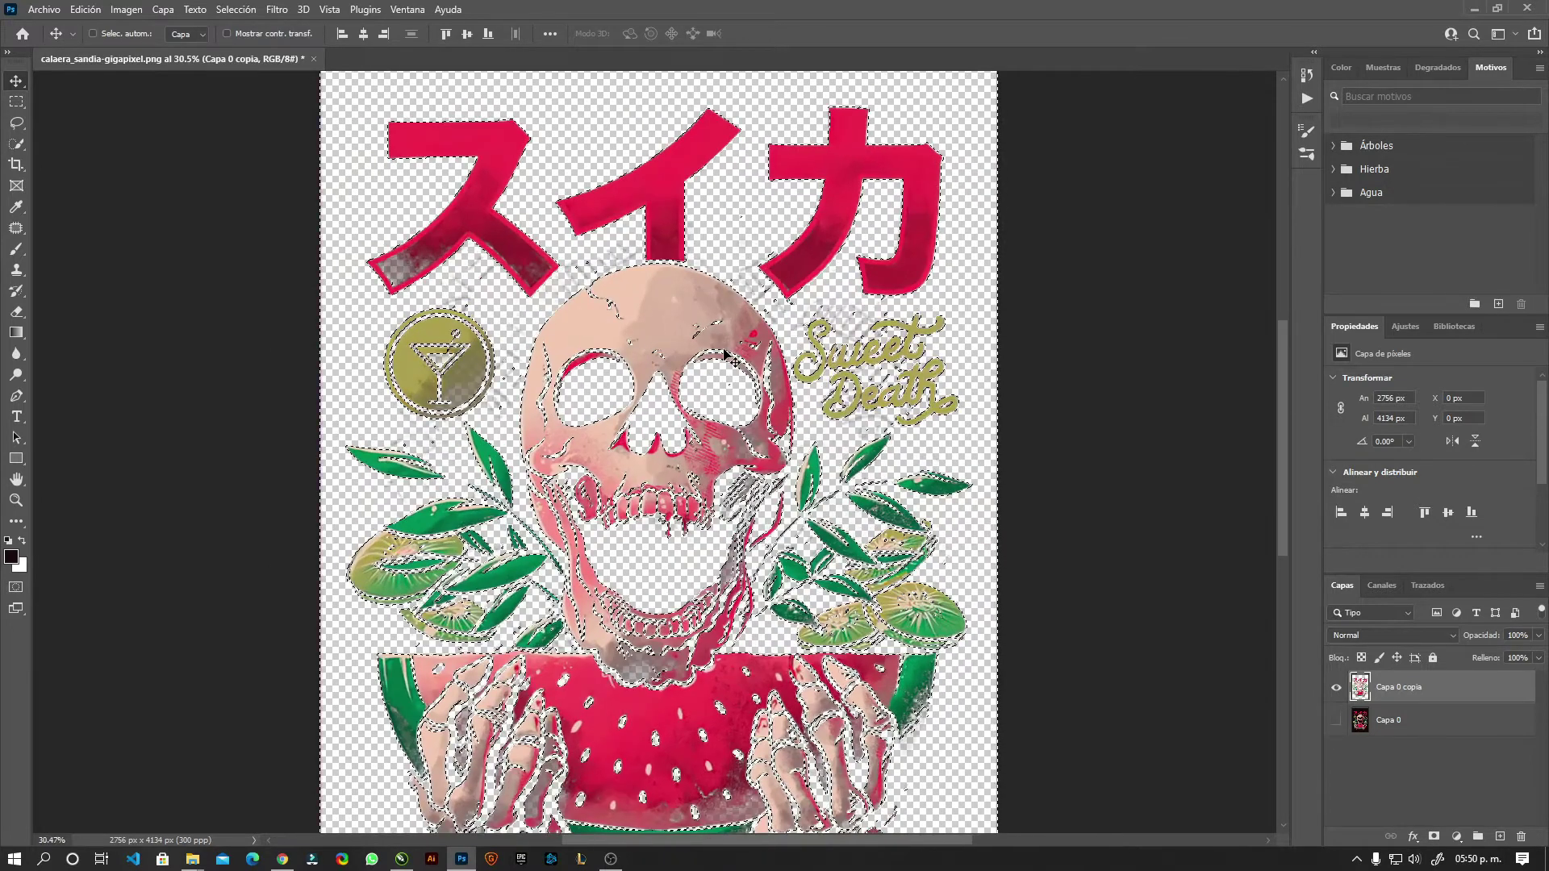
# Deselect, inspect the cut-out edges, and make the original Capa 0 visible again
pyautogui.press('Delete')
pyautogui.hotkey('ctrl', 'd')
pyautogui.scroll(3, 618, 277)
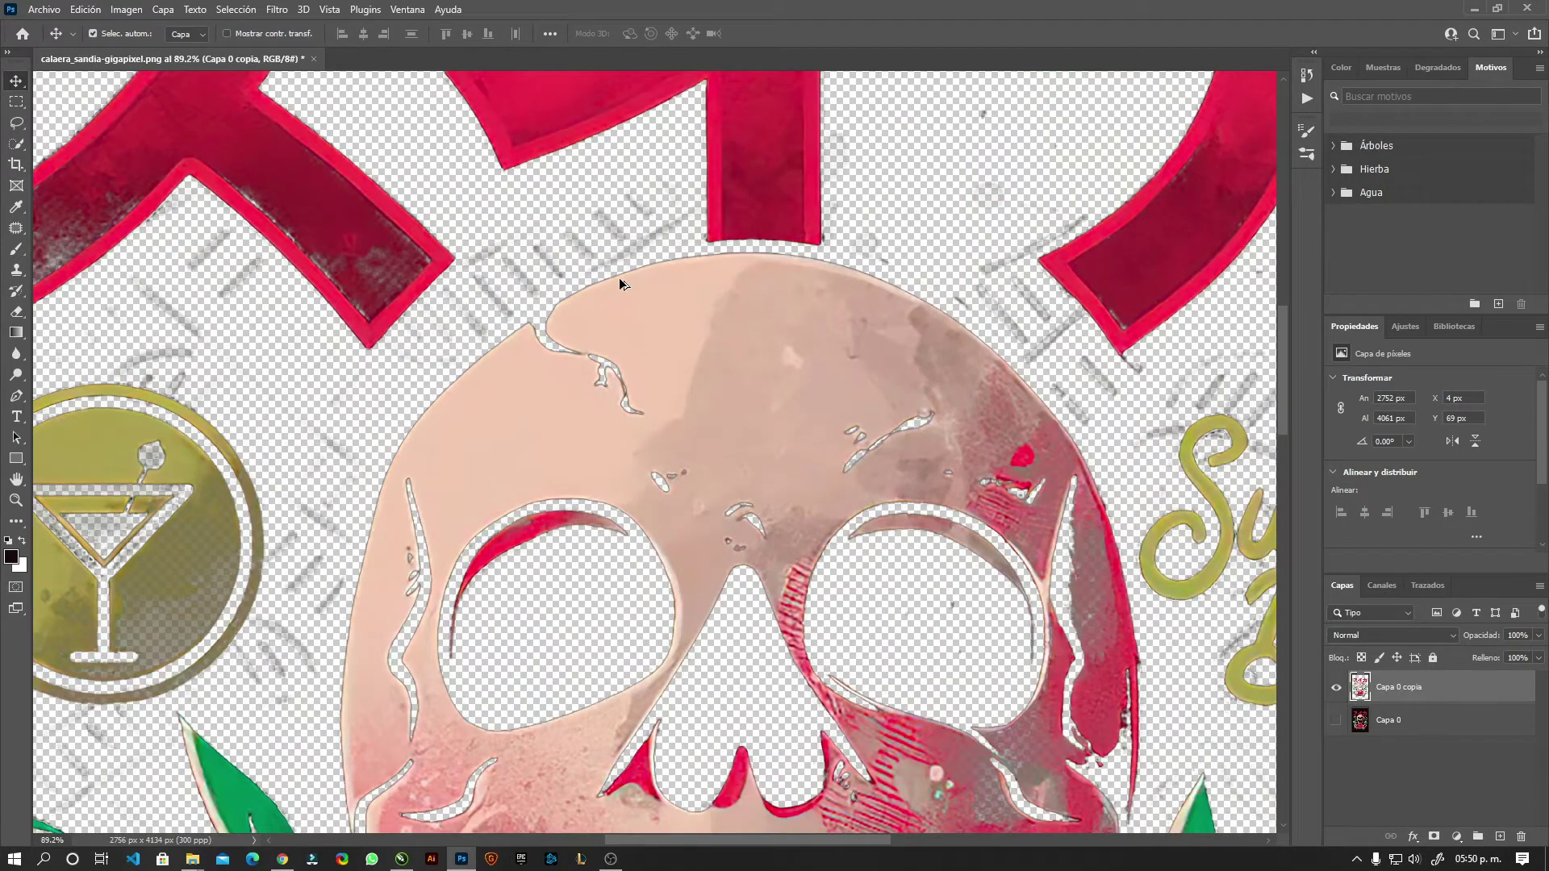
pyautogui.scroll(-4, 621, 294)
pyautogui.scroll(2, 457, 278)
pyautogui.scroll(2, 437, 293)
pyautogui.scroll(-2, 437, 294)
pyautogui.scroll(-1, 557, 387)
pyautogui.scroll(3, 560, 436)
pyautogui.scroll(1, 572, 448)
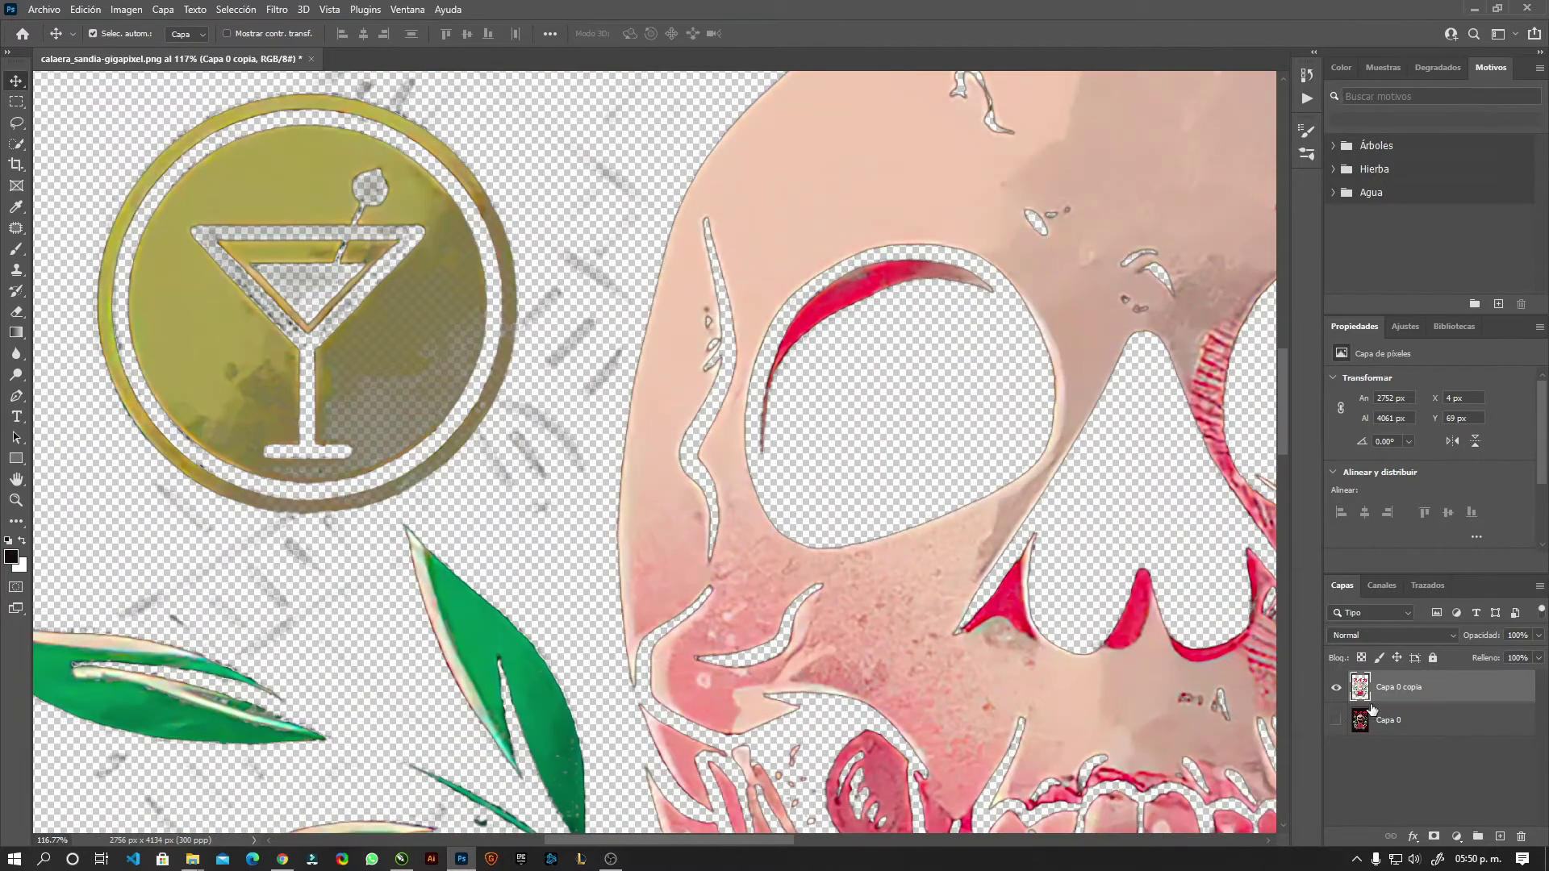
pyautogui.click(1336, 720)
# Set Capa 0's opacity to 75%
pyautogui.click(1360, 721)
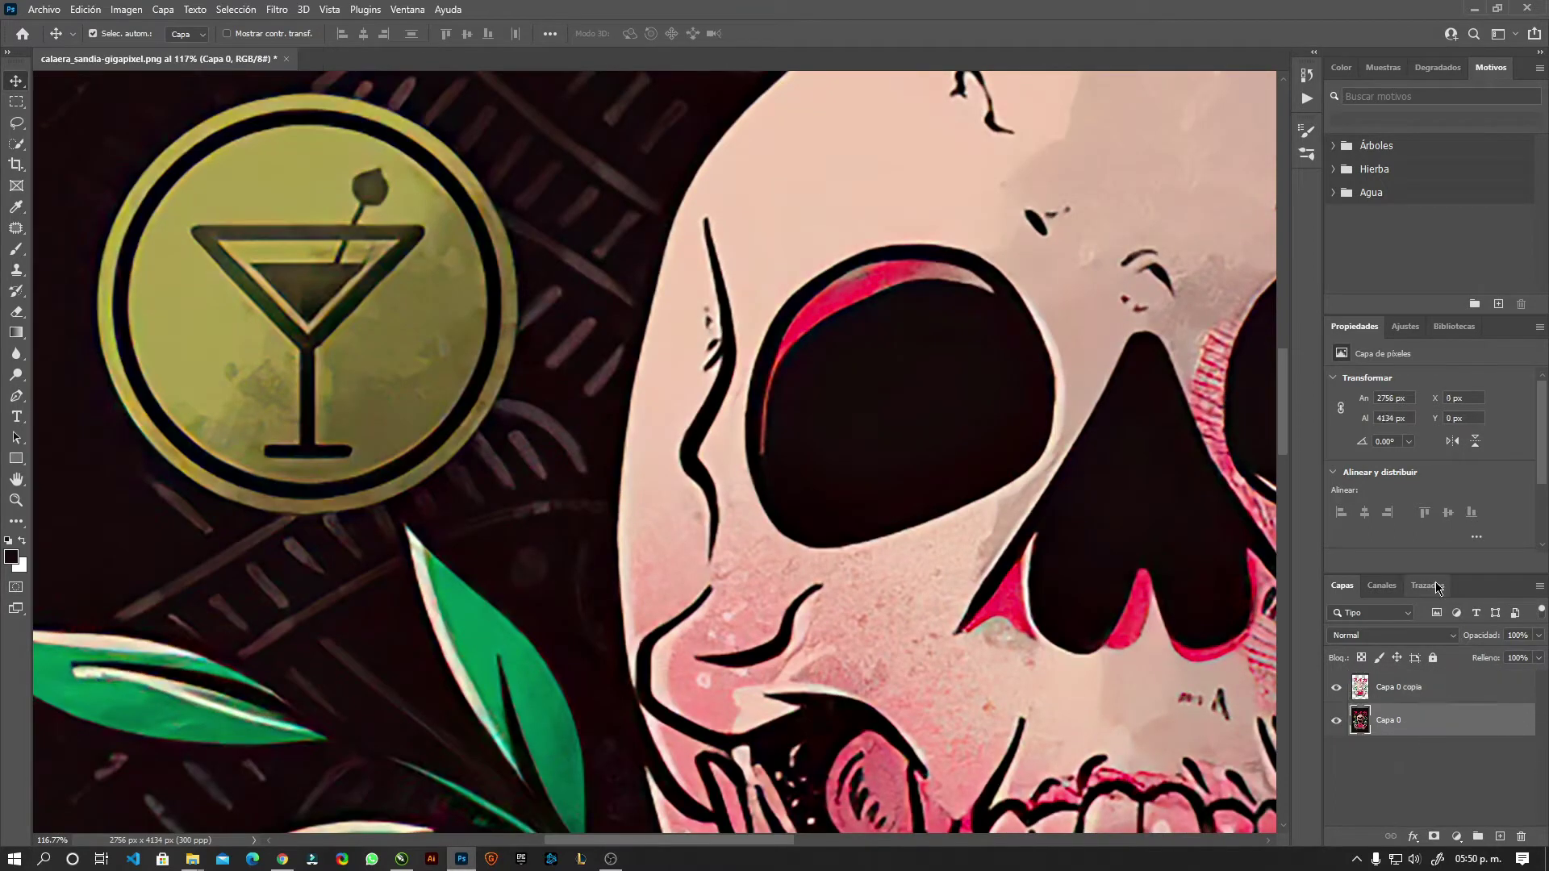
pyautogui.click(1537, 636)
pyautogui.click(1507, 655)
pyautogui.moveTo(1506, 655); pyautogui.dragTo(1543, 655)
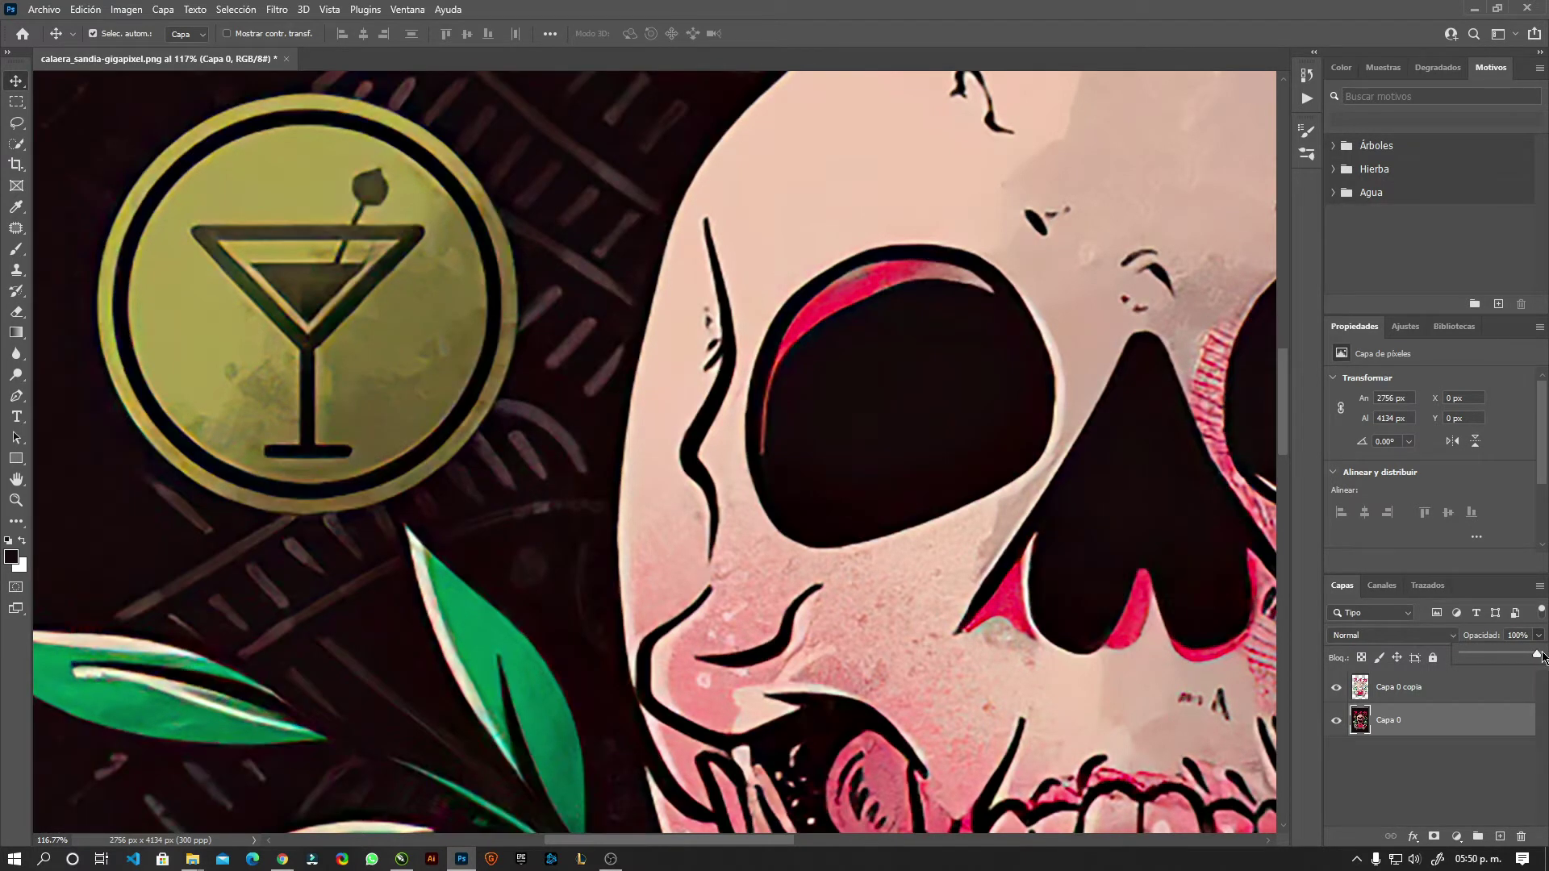
pyautogui.click(1520, 656)
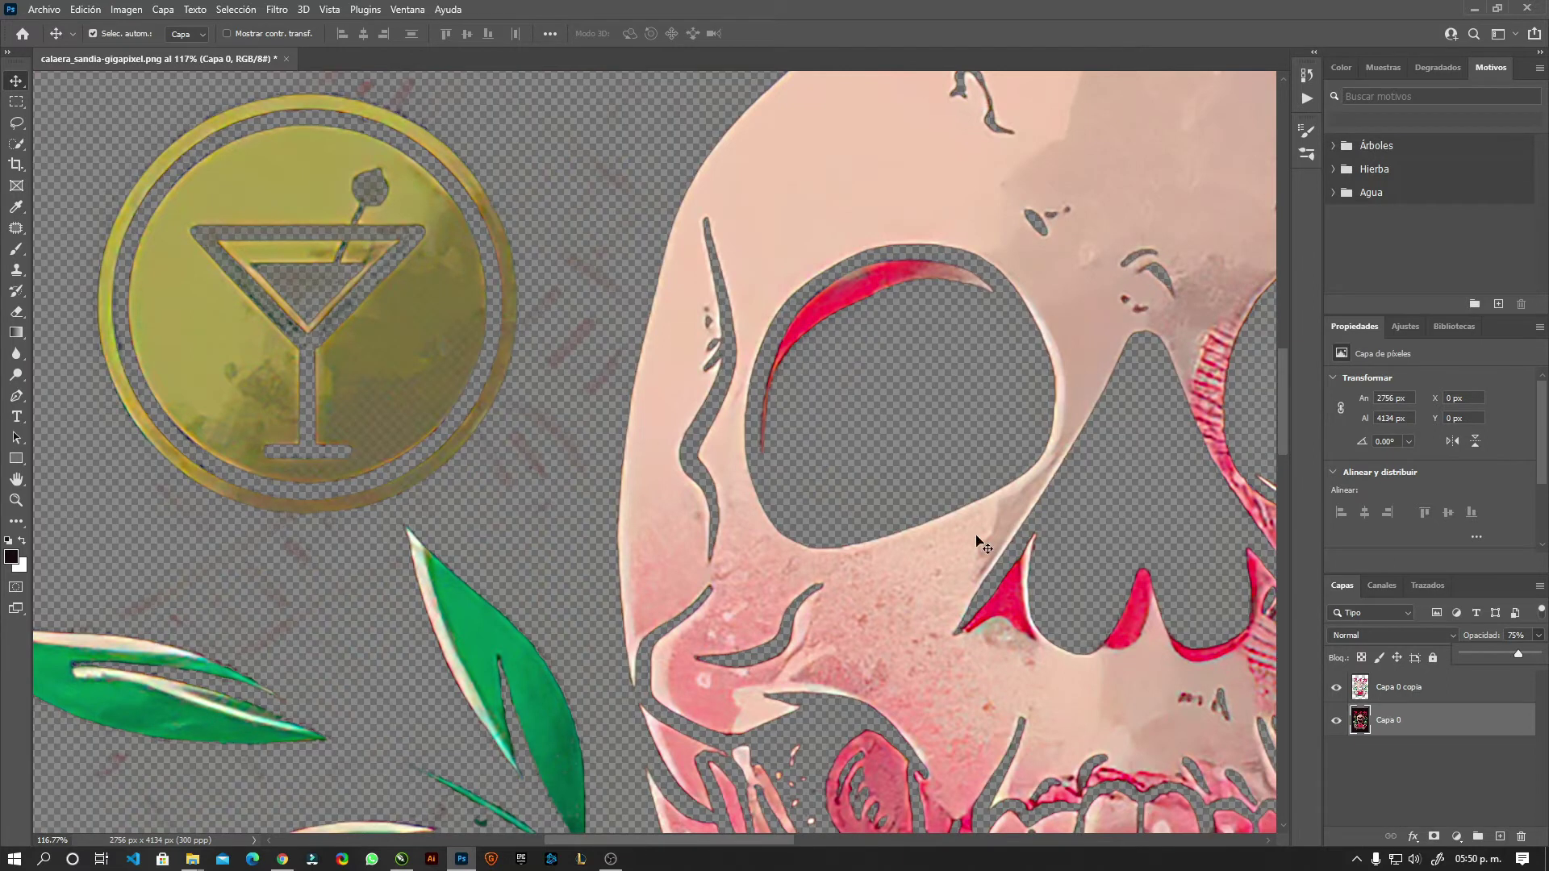
# Try the 16 px History Eraser on both layers, dismiss its errors, and fit the artwork on screen
pyautogui.click(16, 311)
pyautogui.moveTo(556, 448); pyautogui.dragTo(587, 464)
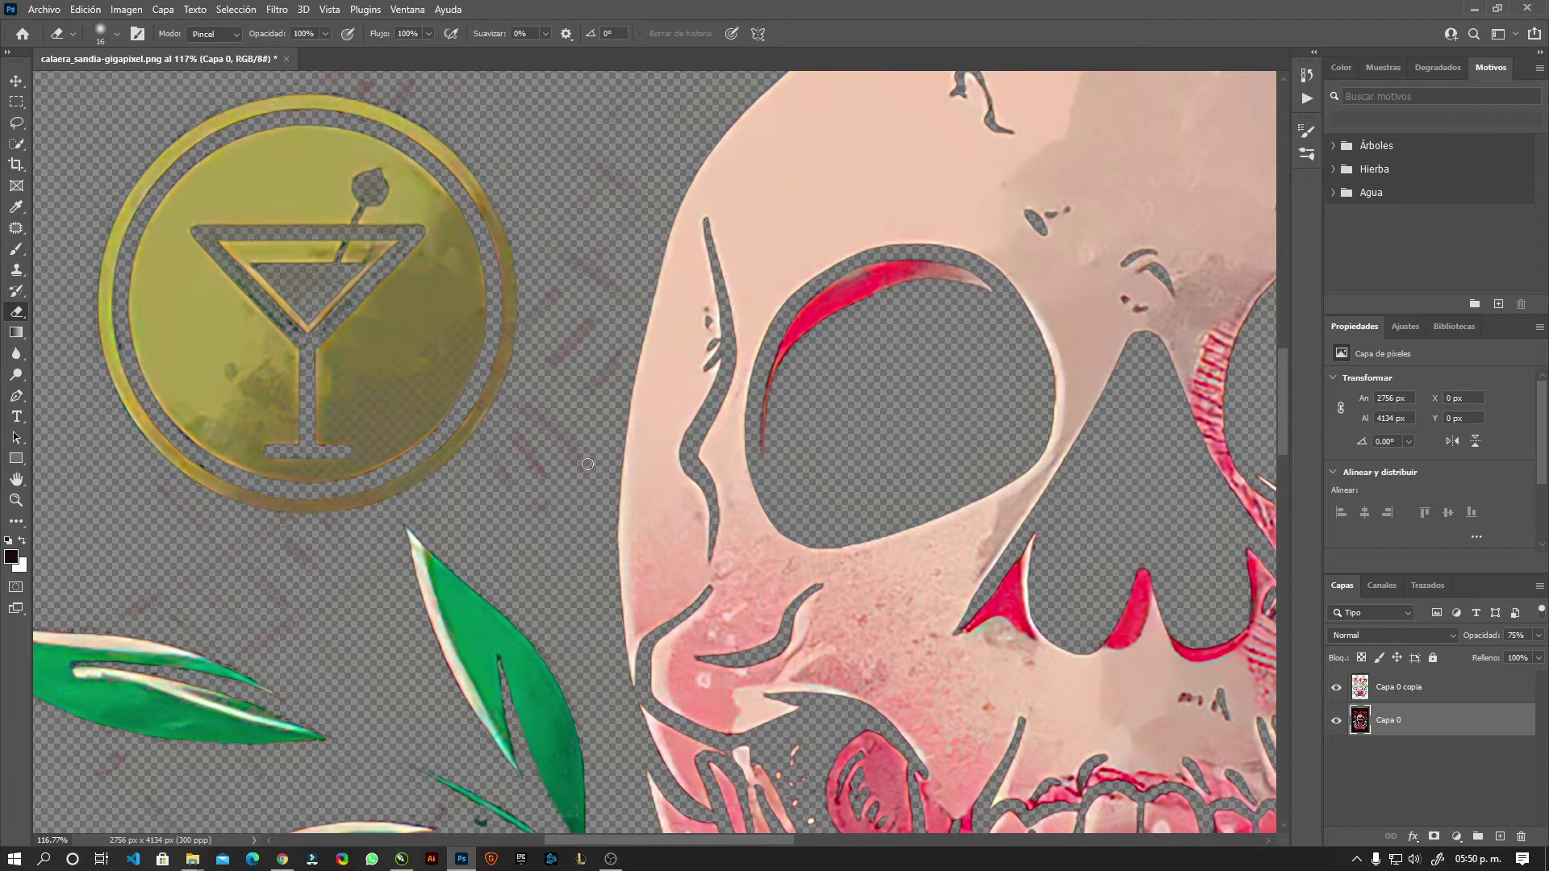
pyautogui.keyDown('alt'); pyautogui.click(548, 442); pyautogui.keyUp('alt')
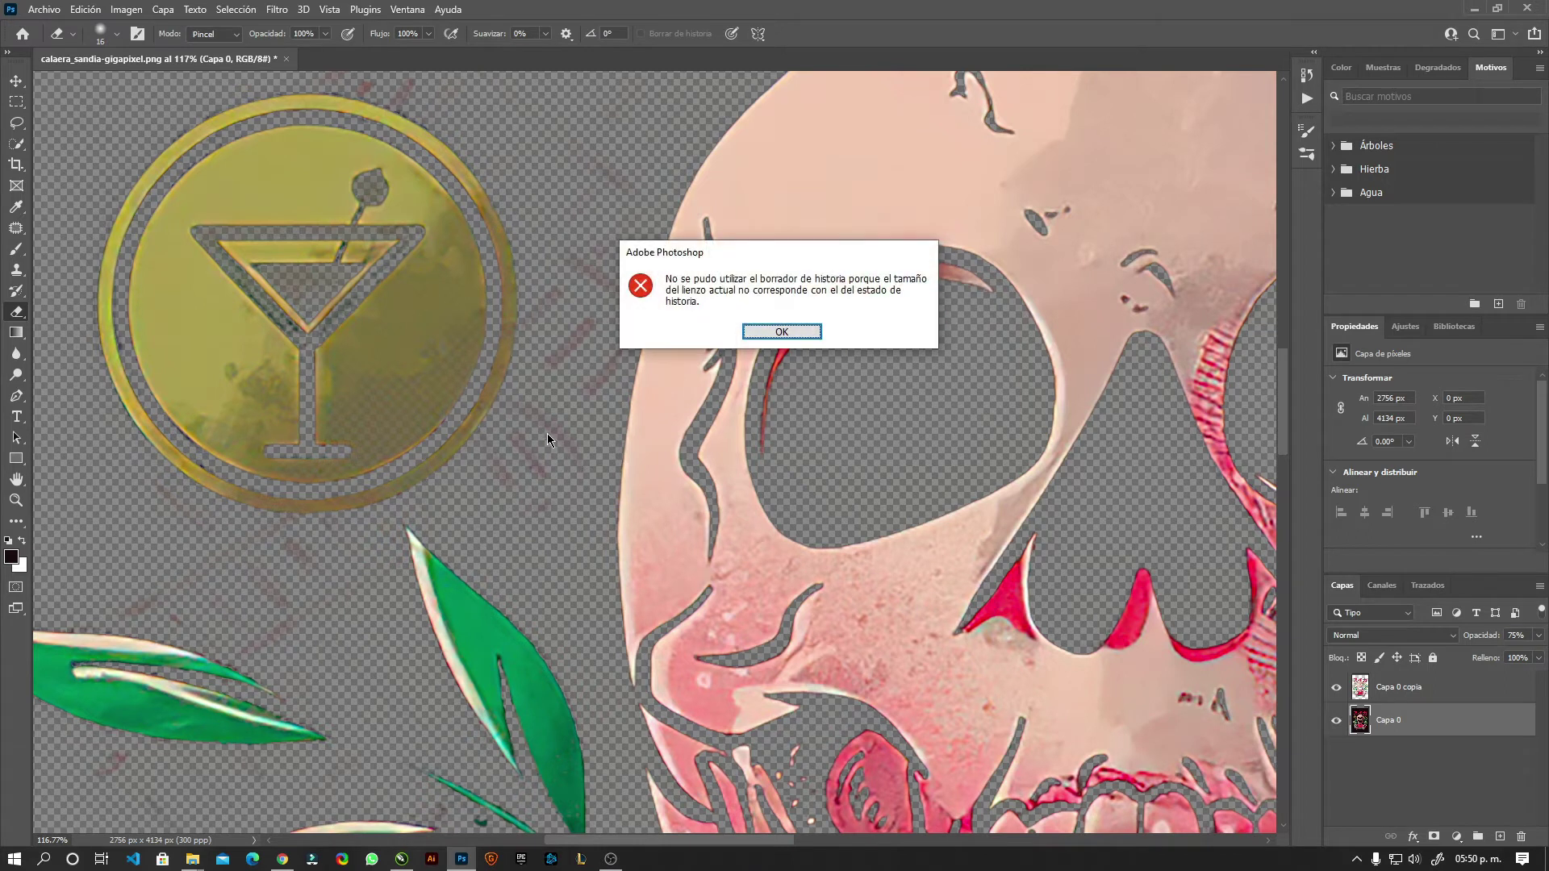
pyautogui.click(763, 329)
pyautogui.click(1403, 687)
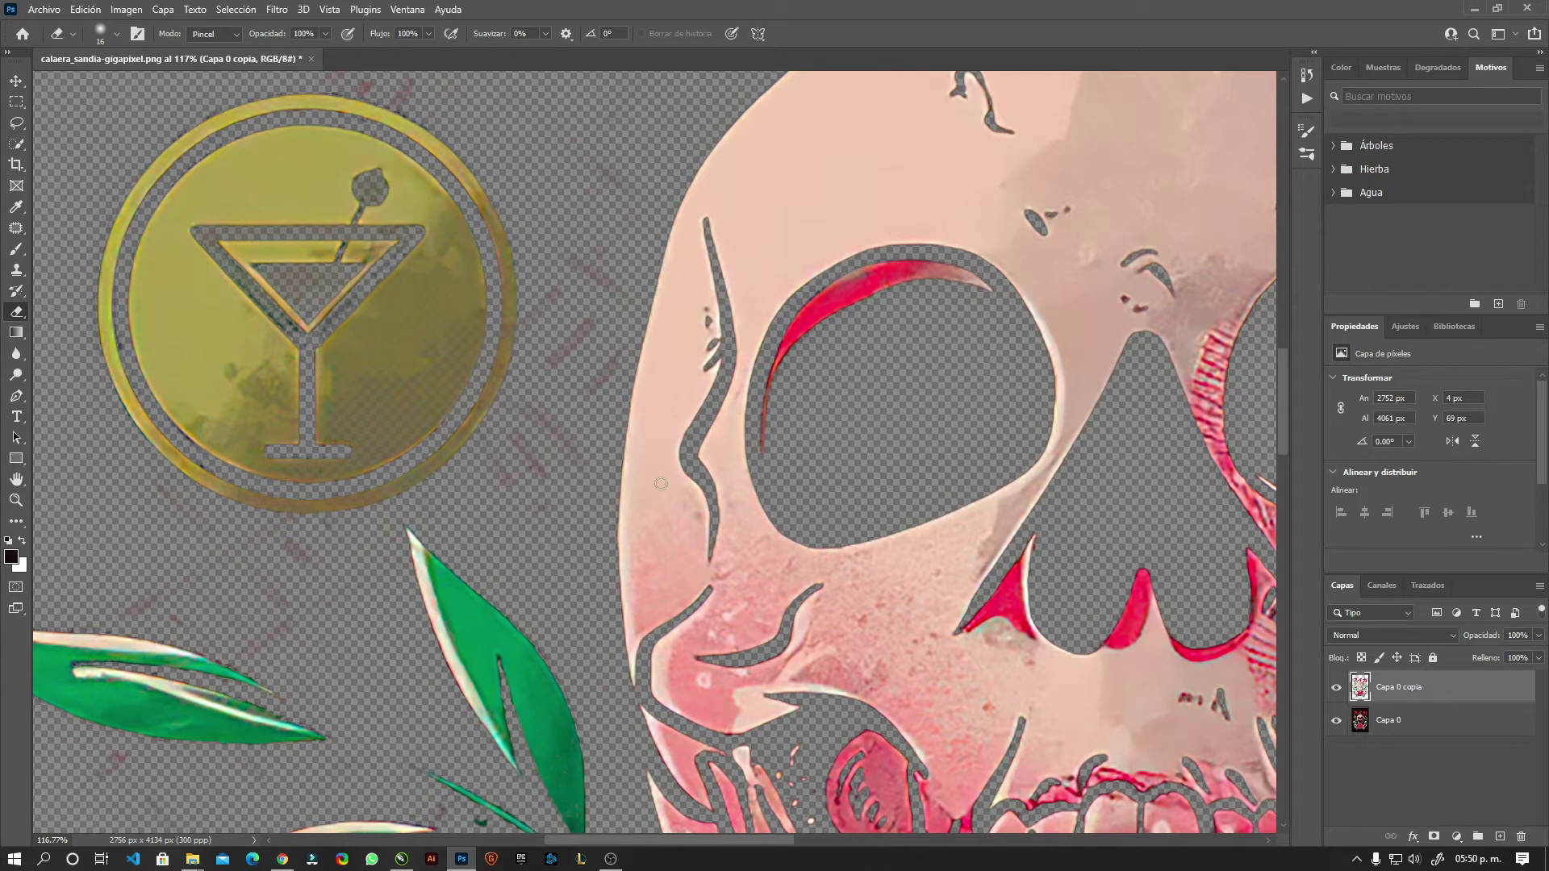
pyautogui.keyDown('alt'); pyautogui.click(574, 467); pyautogui.keyUp('alt')
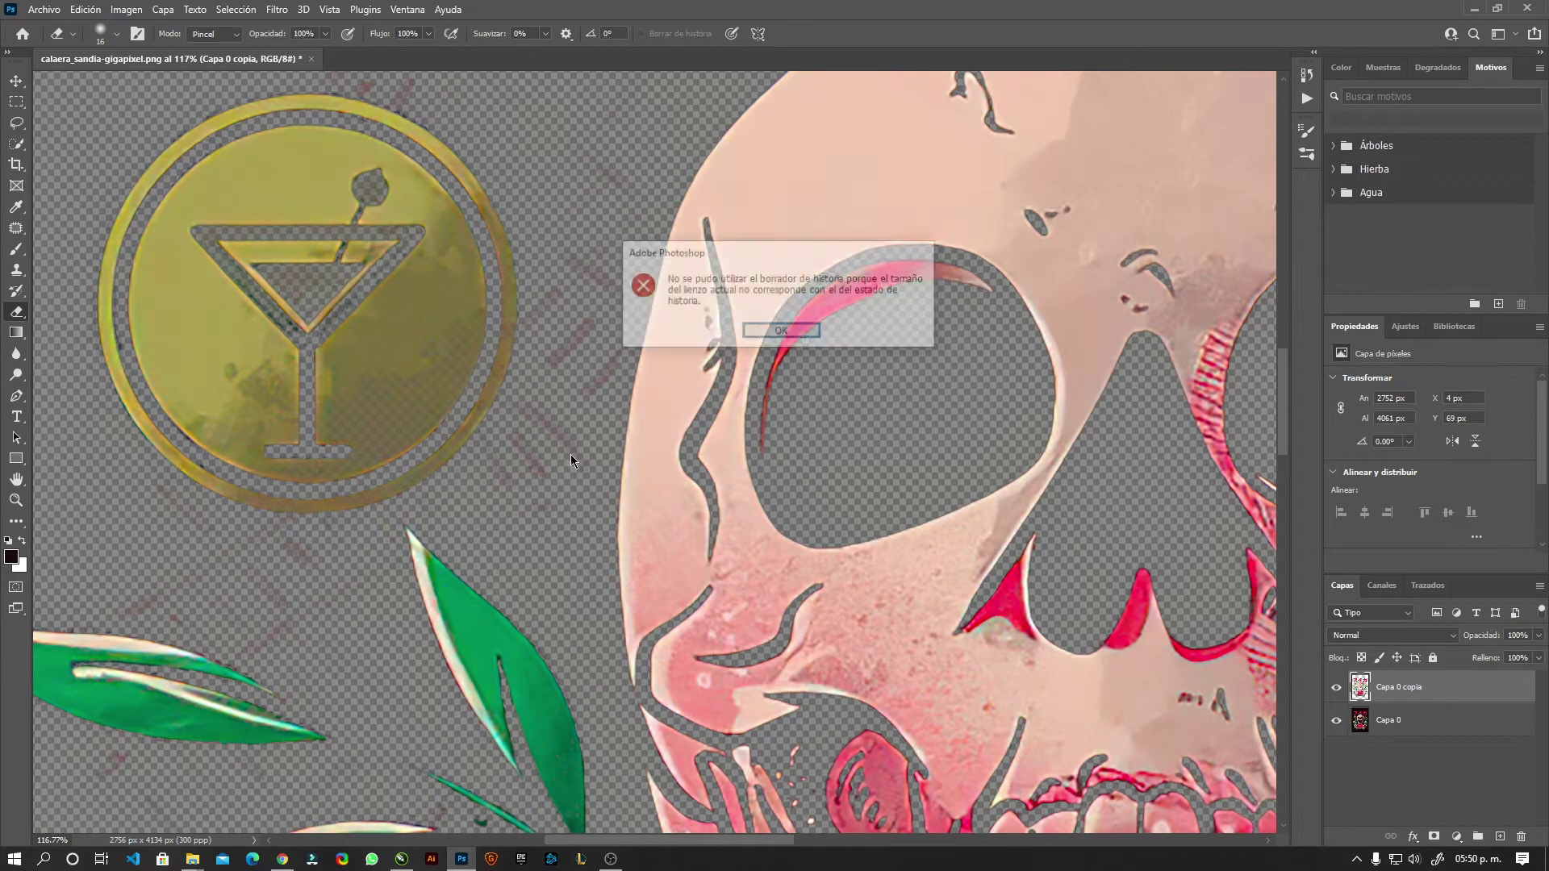
pyautogui.click(781, 333)
pyautogui.hotkey('ctrl', '0')
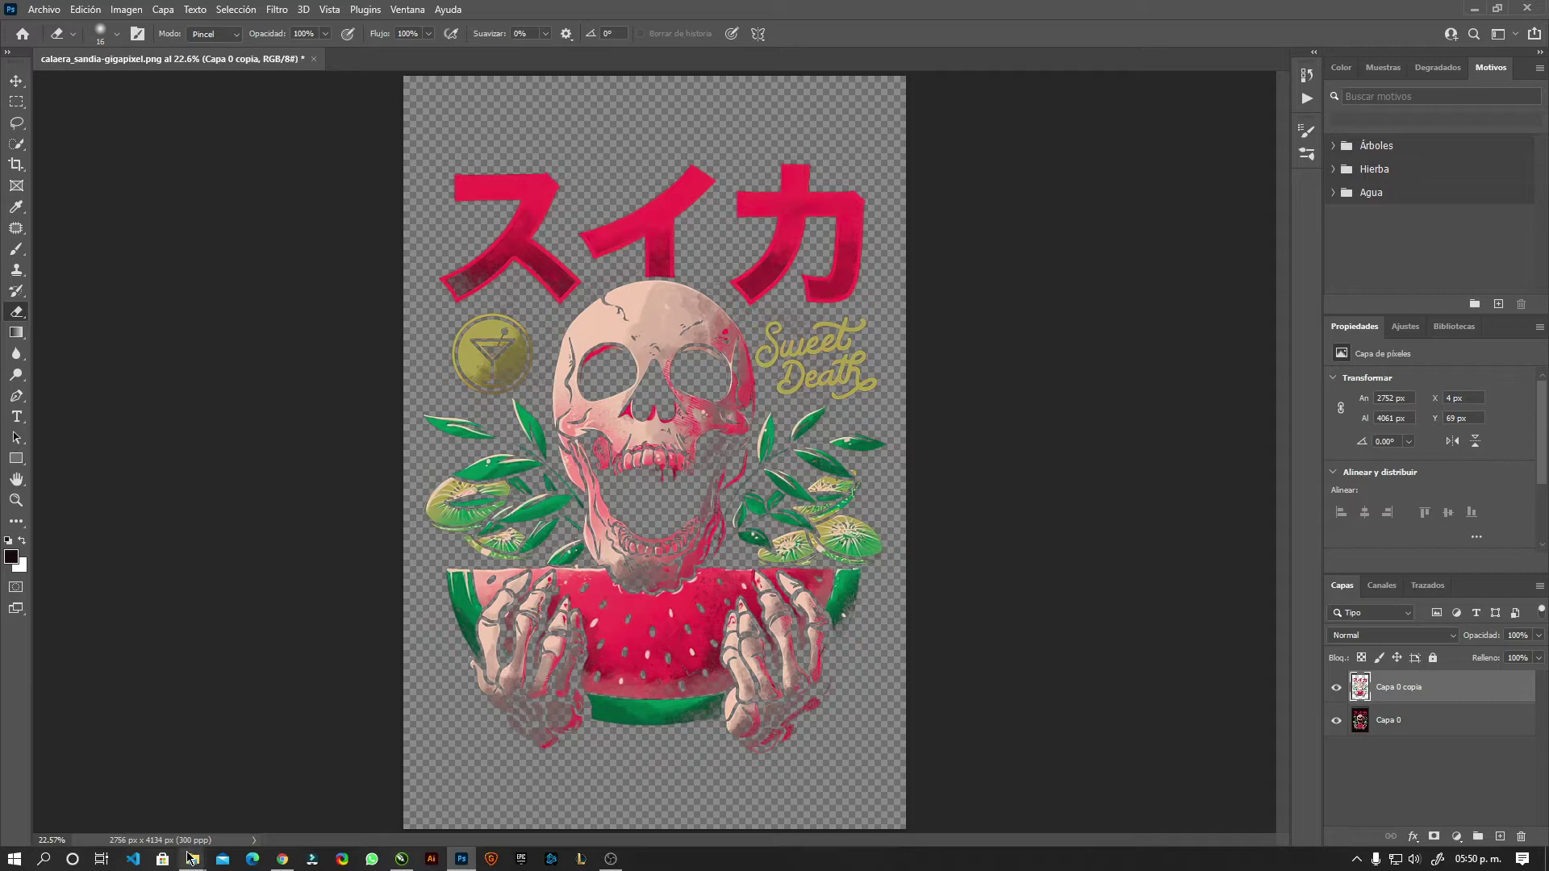
# Drag the calaera PNG from the topaz folder window into Photoshop
pyautogui.moveTo(191, 859)
pyautogui.click(237, 811)
pyautogui.moveTo(1006, 279); pyautogui.dragTo(341, 66)
pyautogui.click(11, 81)
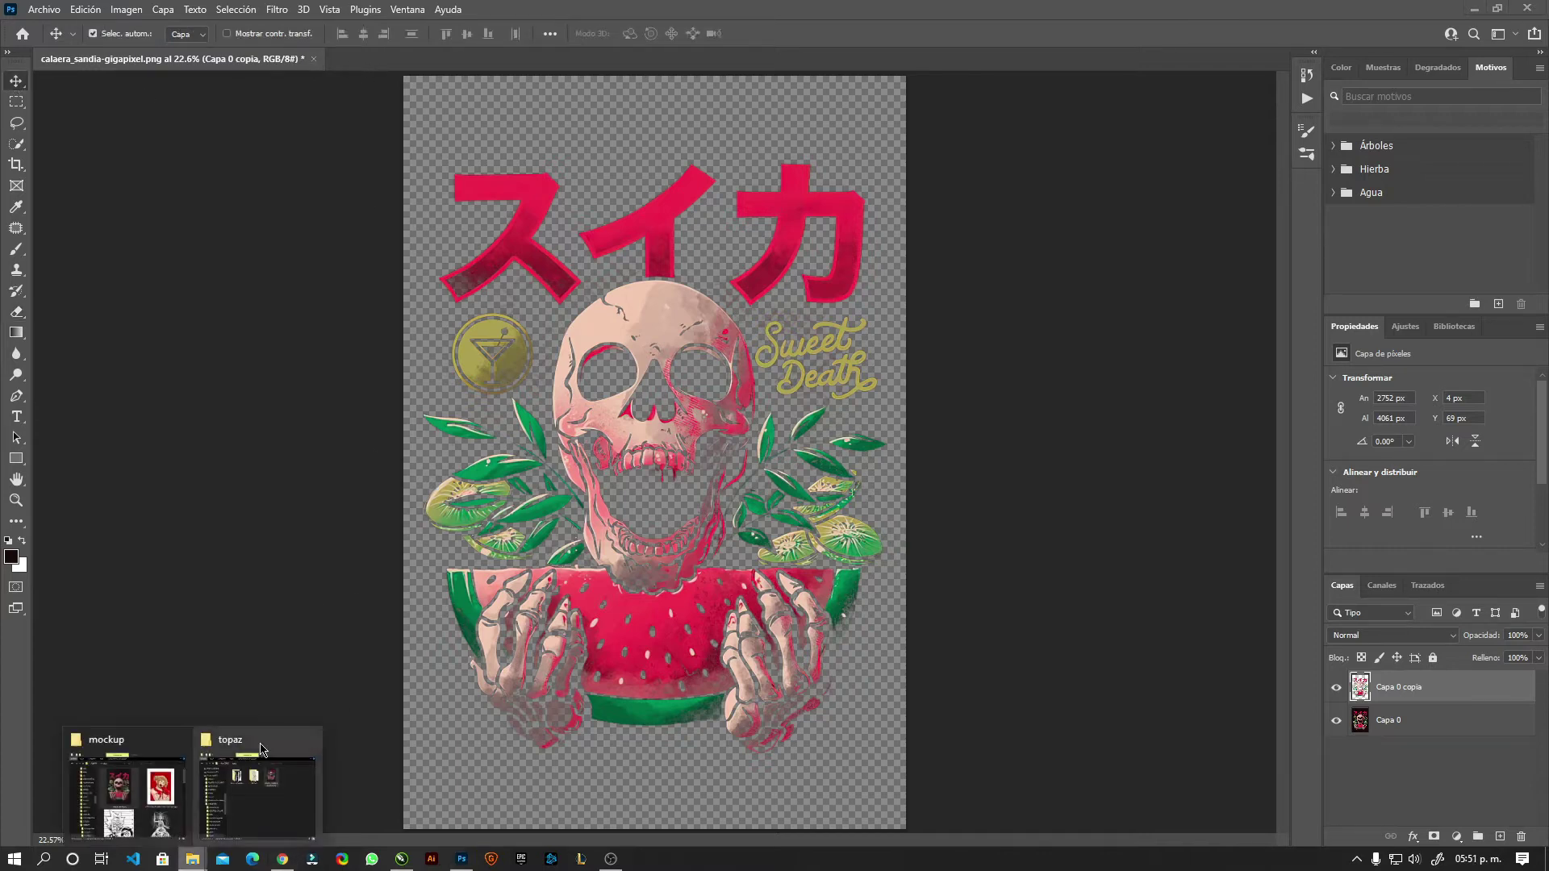
pyautogui.click(271, 794)
pyautogui.moveTo(1018, 242)
pyautogui.mouseDown()
pyautogui.moveTo(444, 44)
pyautogui.moveTo(447, 64)
pyautogui.mouseUp()
# Create a 3300 × 5100 px grayscale document and place the calaera PNG on it
pyautogui.click(44, 9)
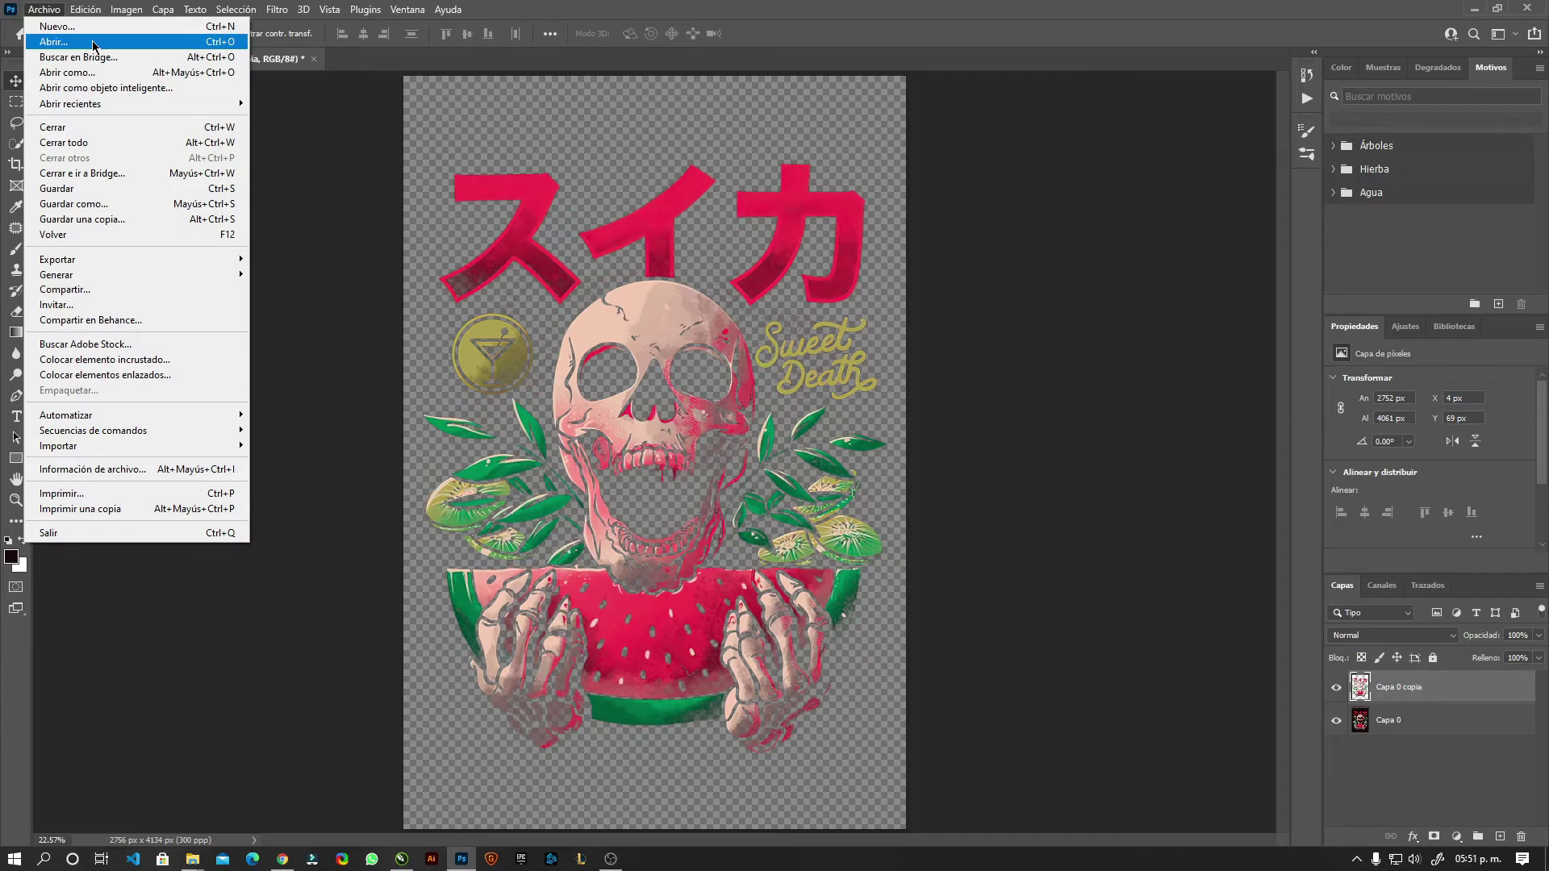
pyautogui.click(56, 27)
pyautogui.click(1103, 610)
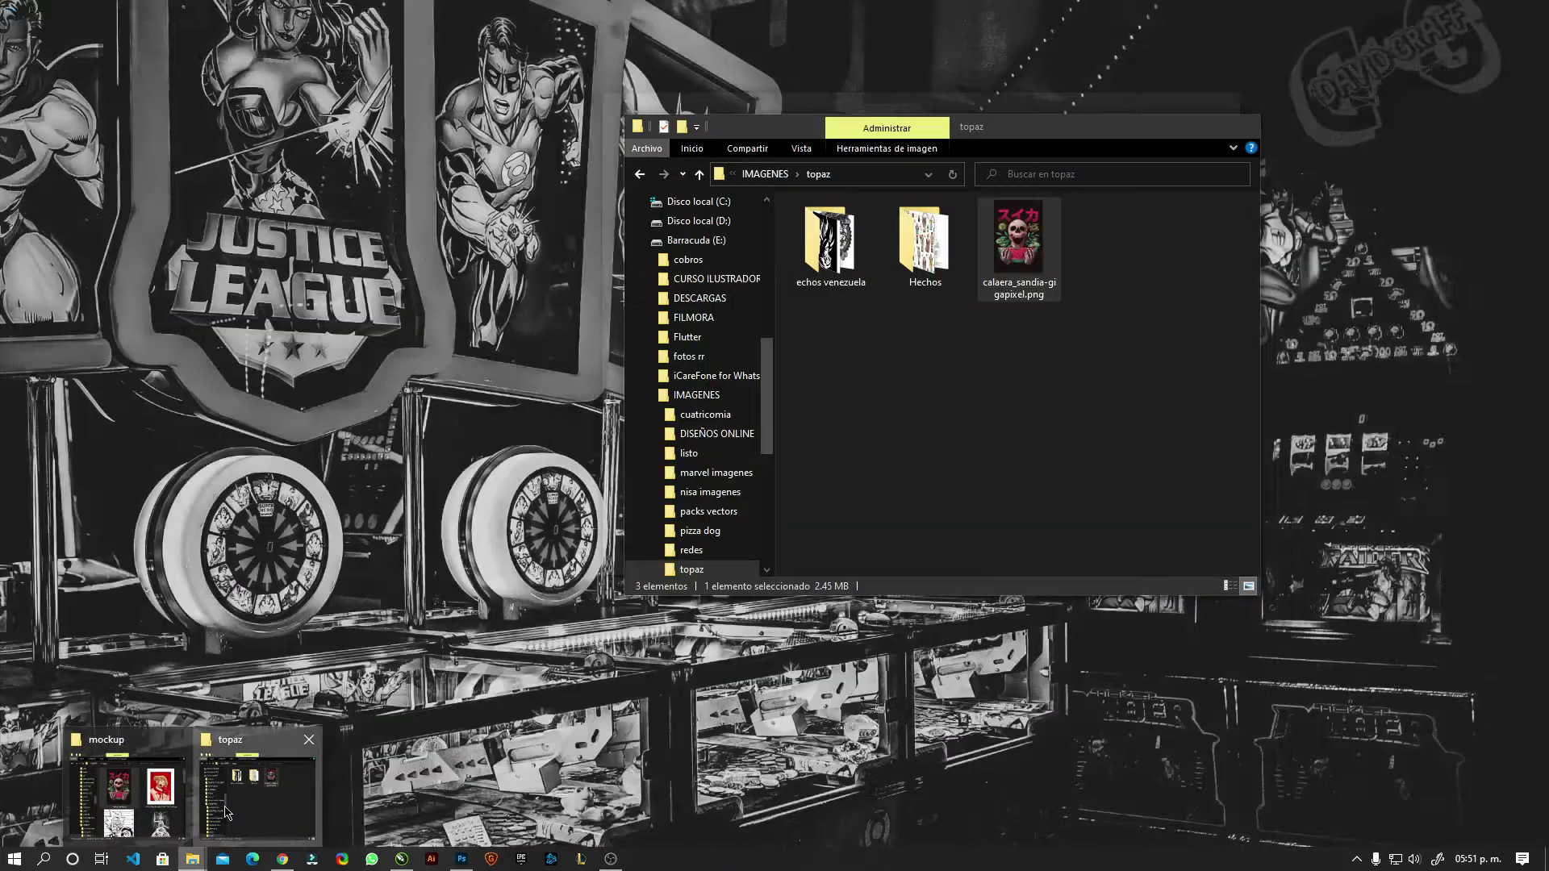
pyautogui.moveTo(191, 859)
pyautogui.click(234, 807)
pyautogui.moveTo(1001, 290); pyautogui.dragTo(500, 487)
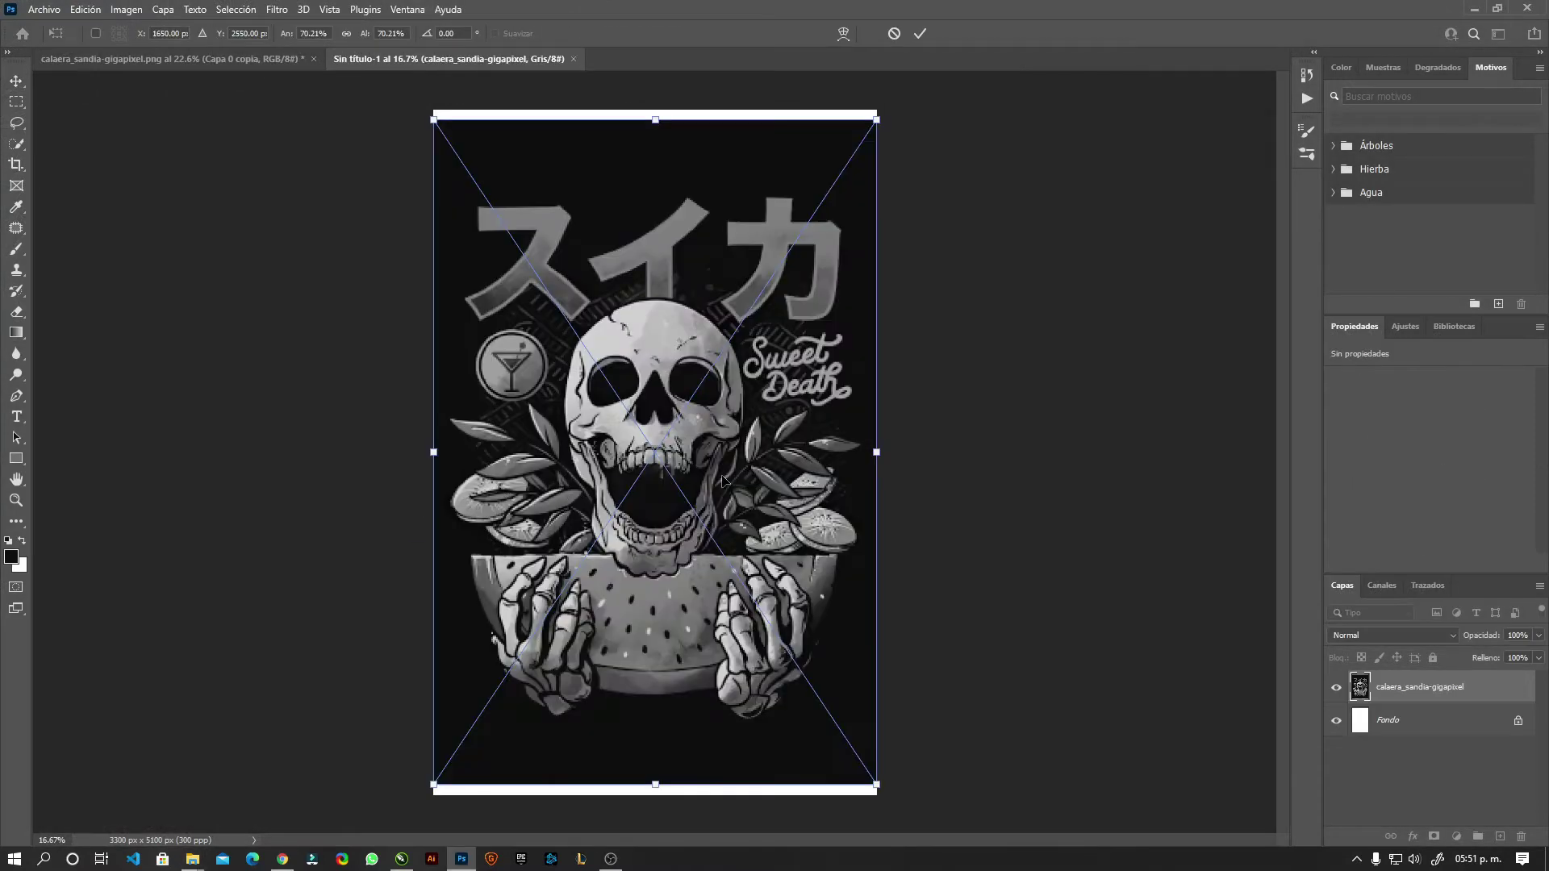
pyautogui.press('Return')
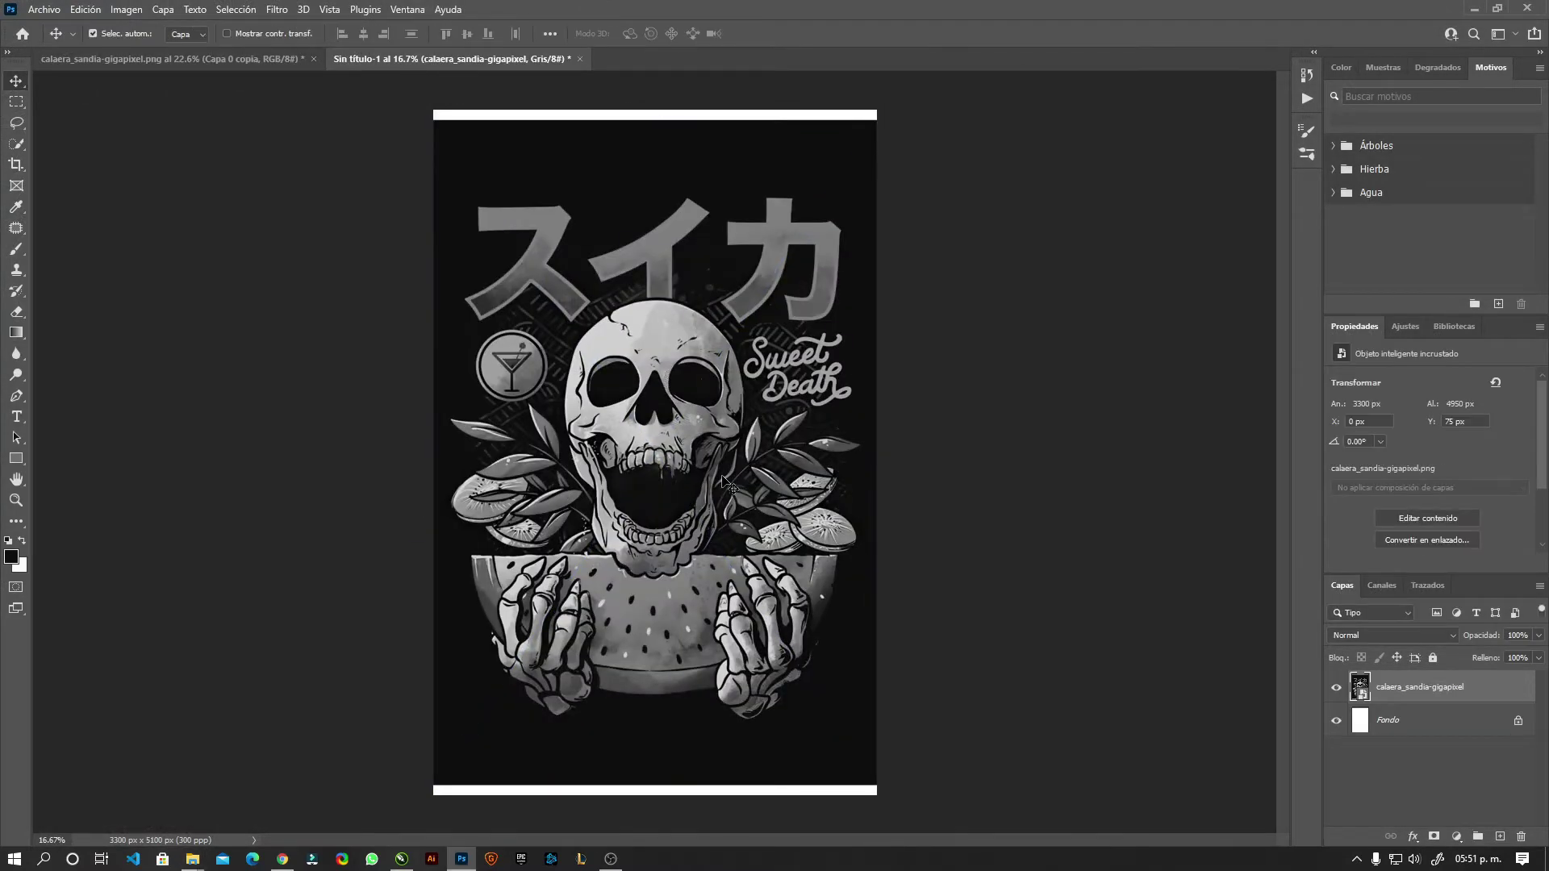
# Check the Image Size dialog and cancel without resizing
pyautogui.scroll(3, 631, 440)
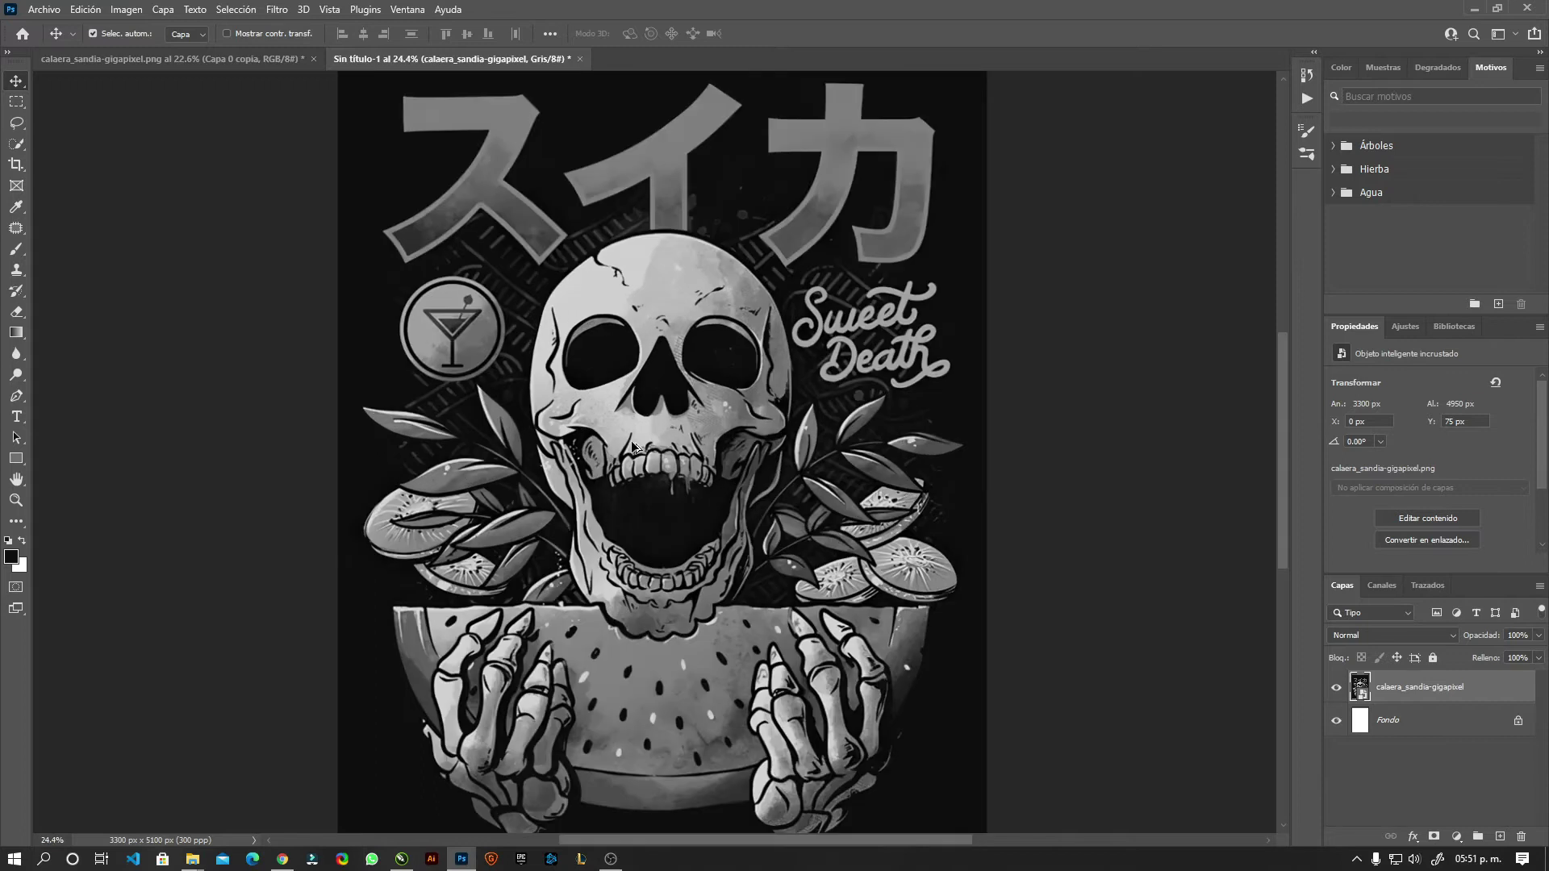
pyautogui.click(138, 11)
pyautogui.click(190, 135)
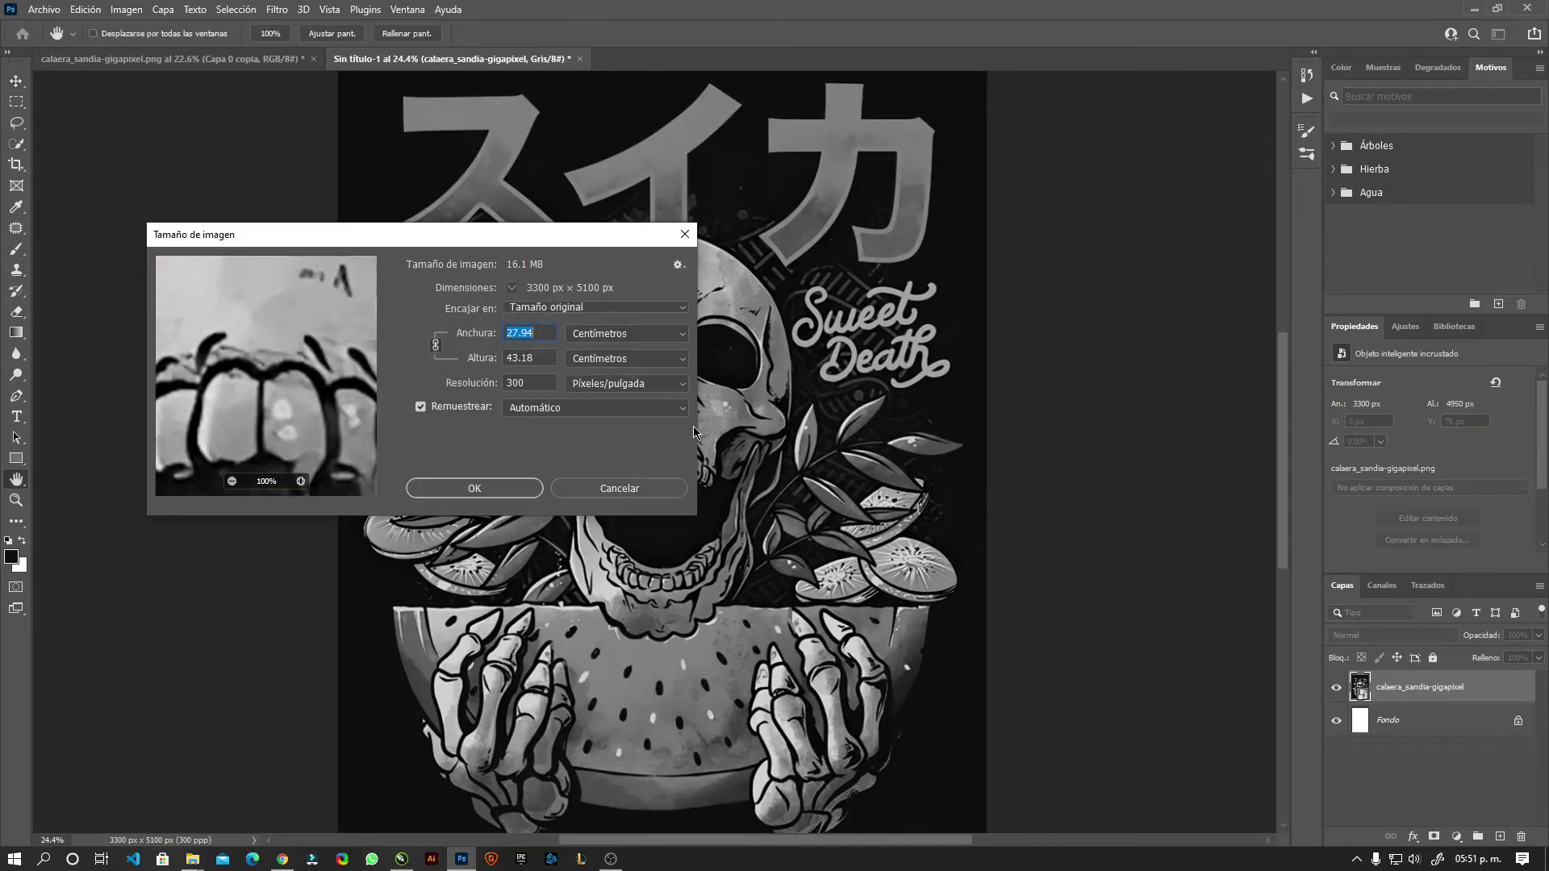
pyautogui.click(630, 489)
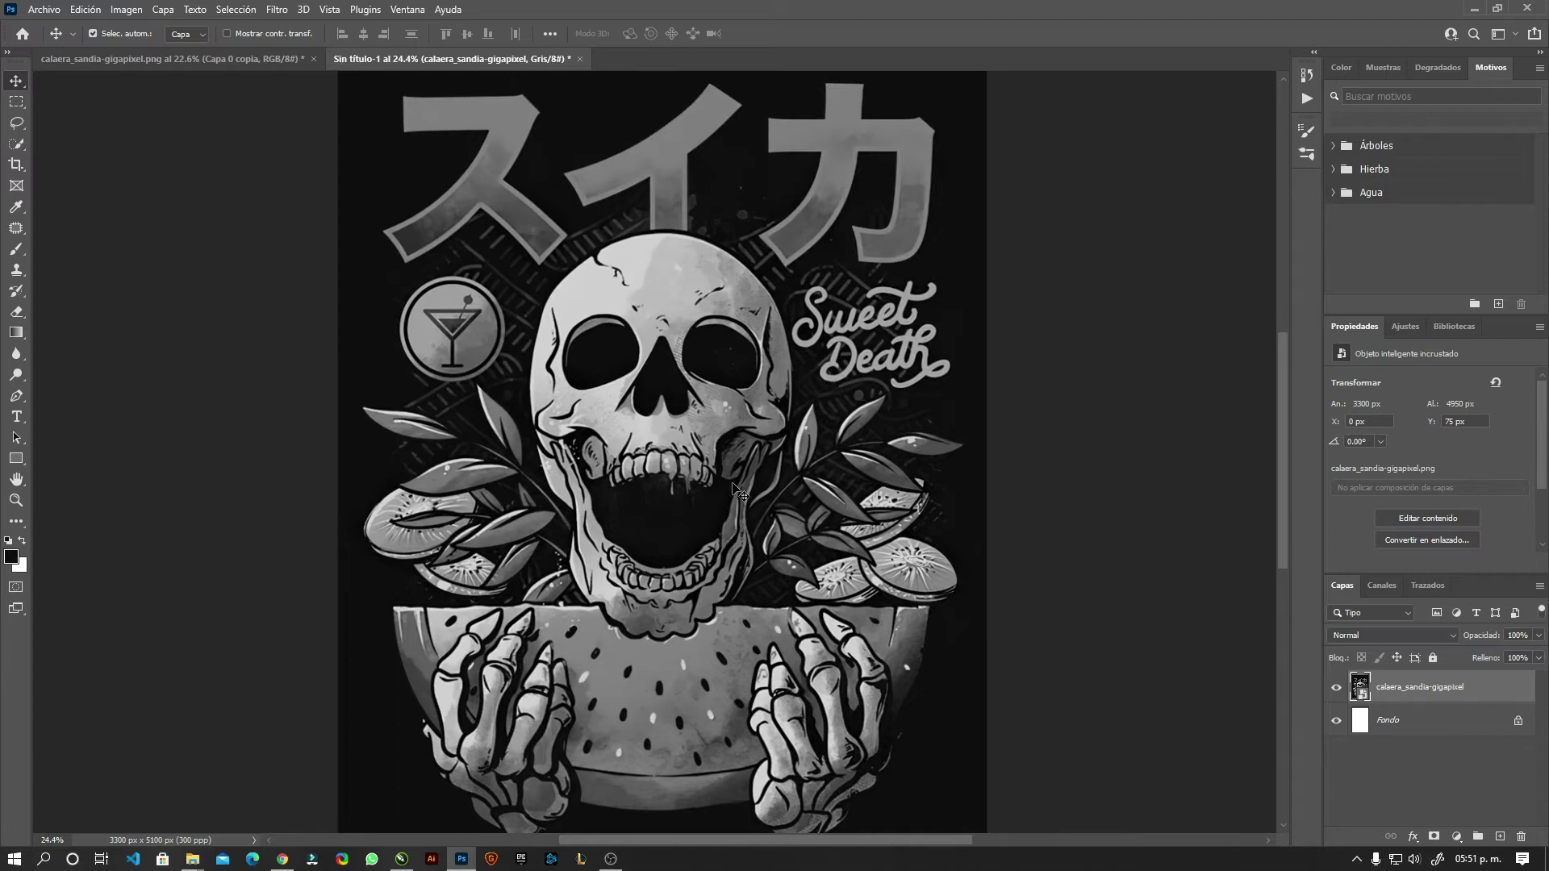
pyautogui.scroll(-2, 819, 554)
pyautogui.scroll(2, 831, 585)
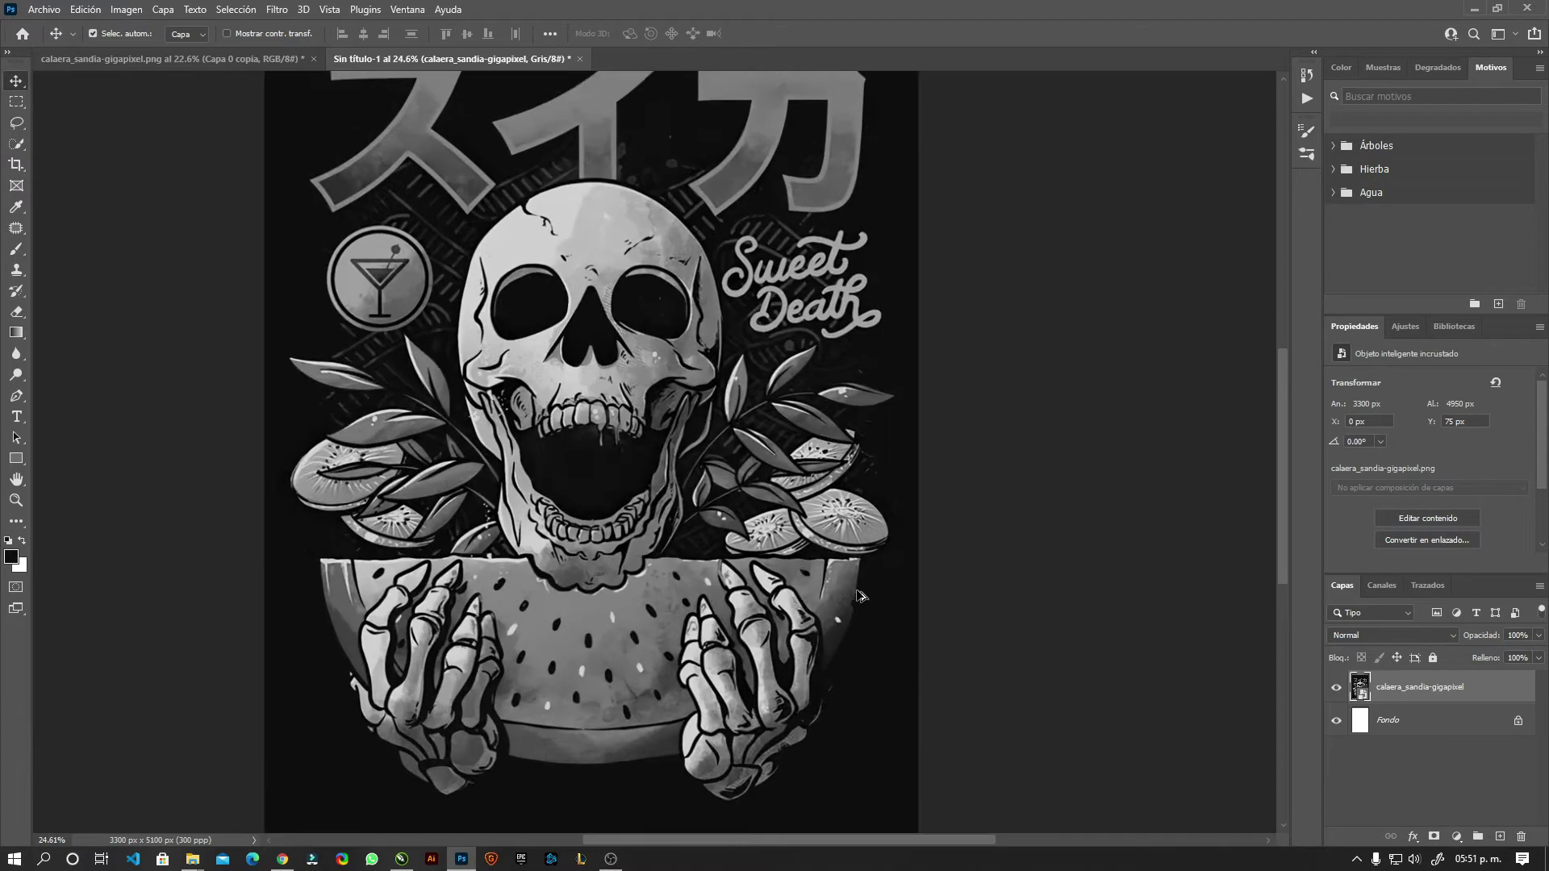
pyautogui.scroll(1, 758, 236)
pyautogui.scroll(-2, 508, 184)
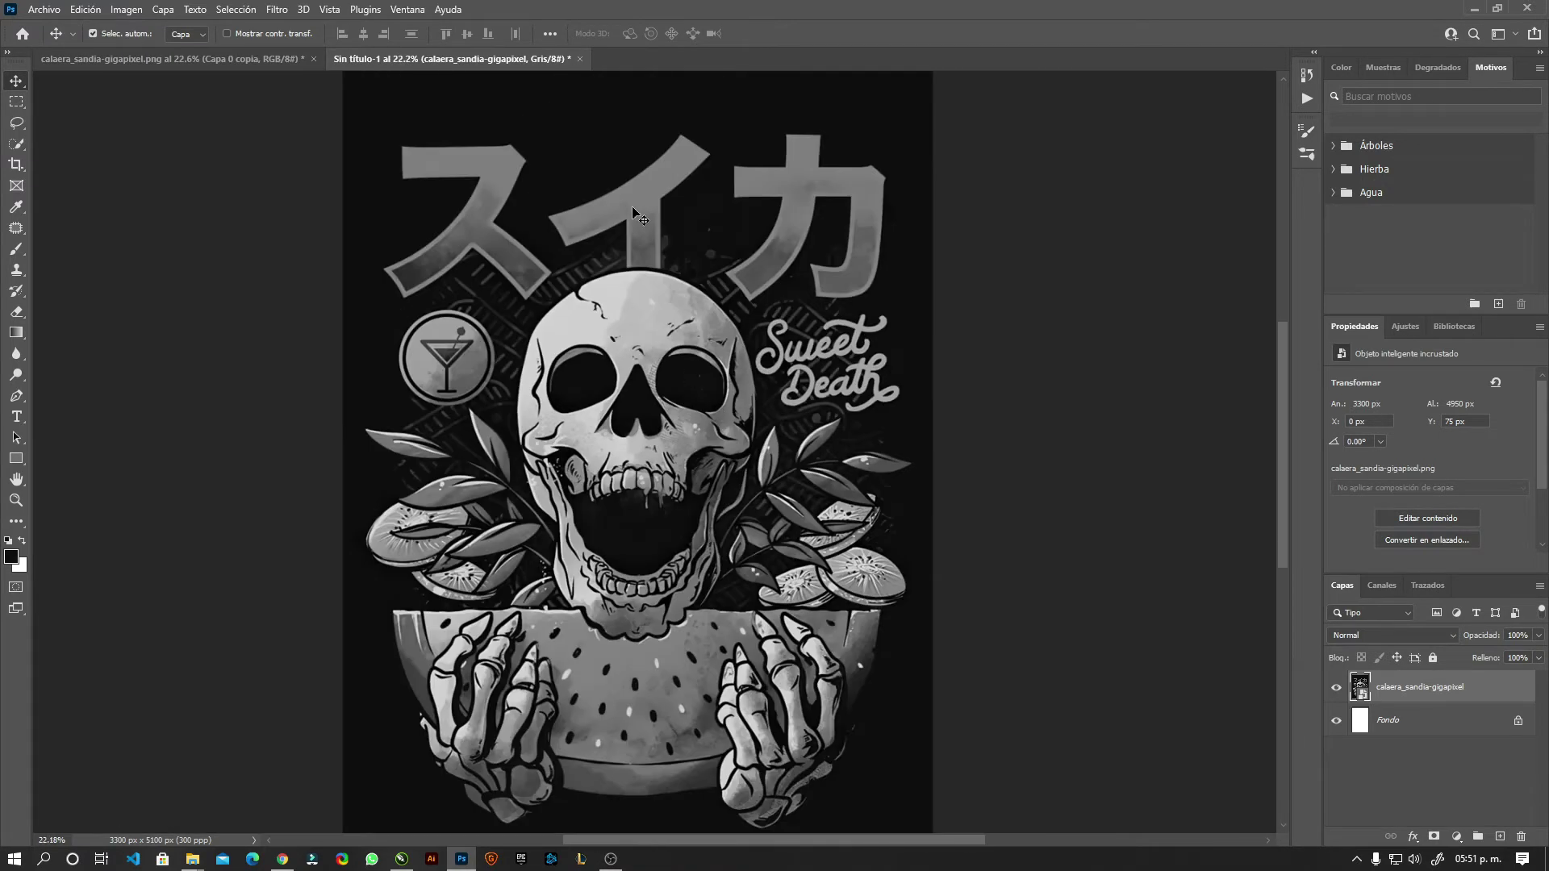
# Make a Color Range selection of the artwork's light areas and dismiss the smart-object error
pyautogui.click(235, 9)
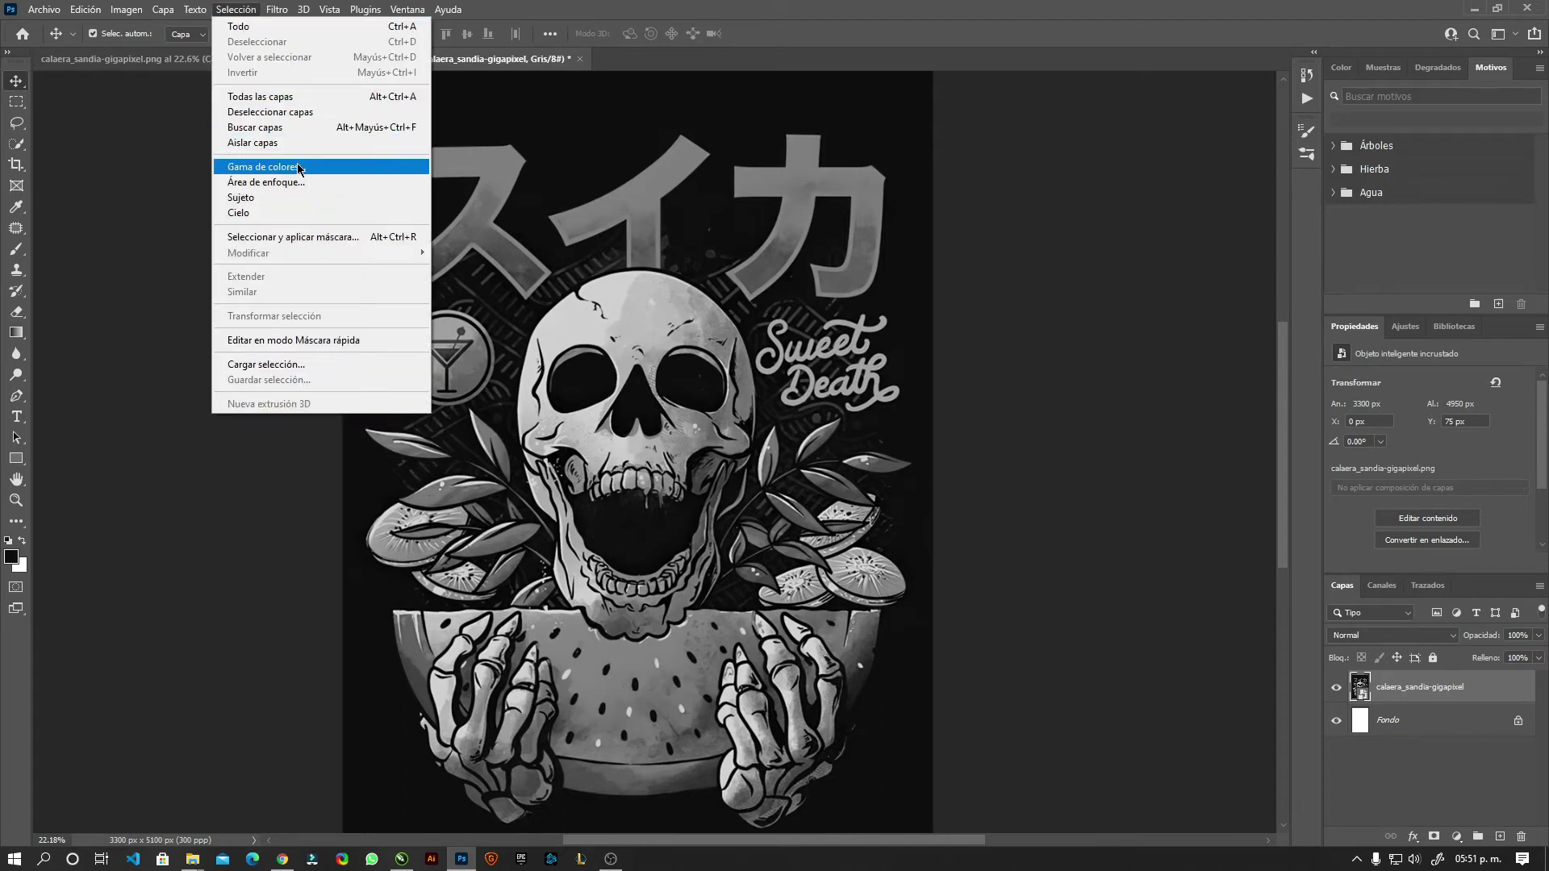
pyautogui.click(266, 166)
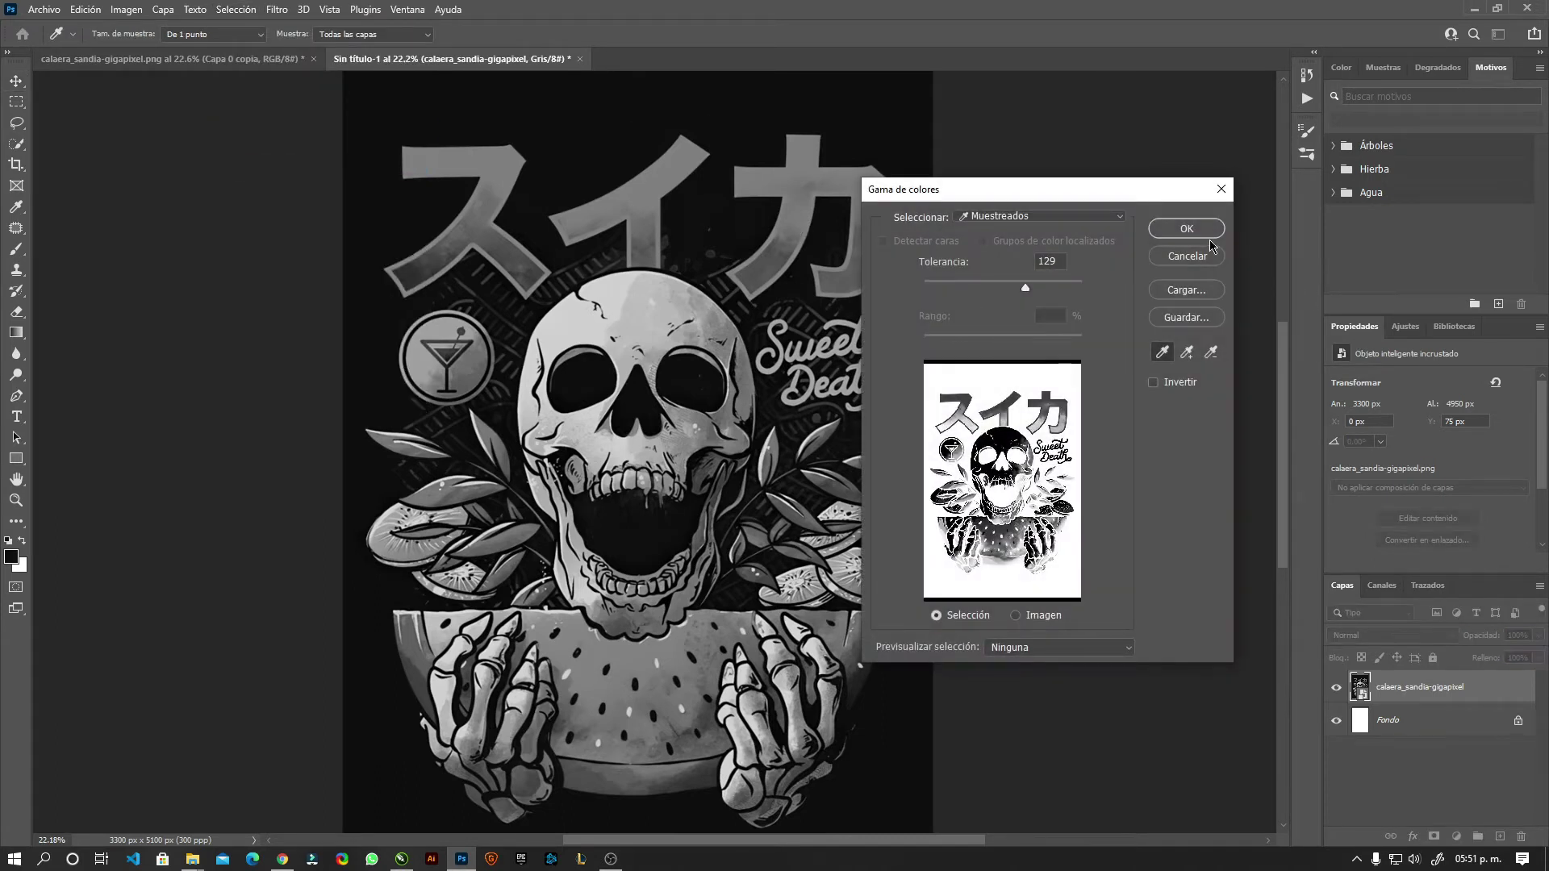
pyautogui.click(1203, 232)
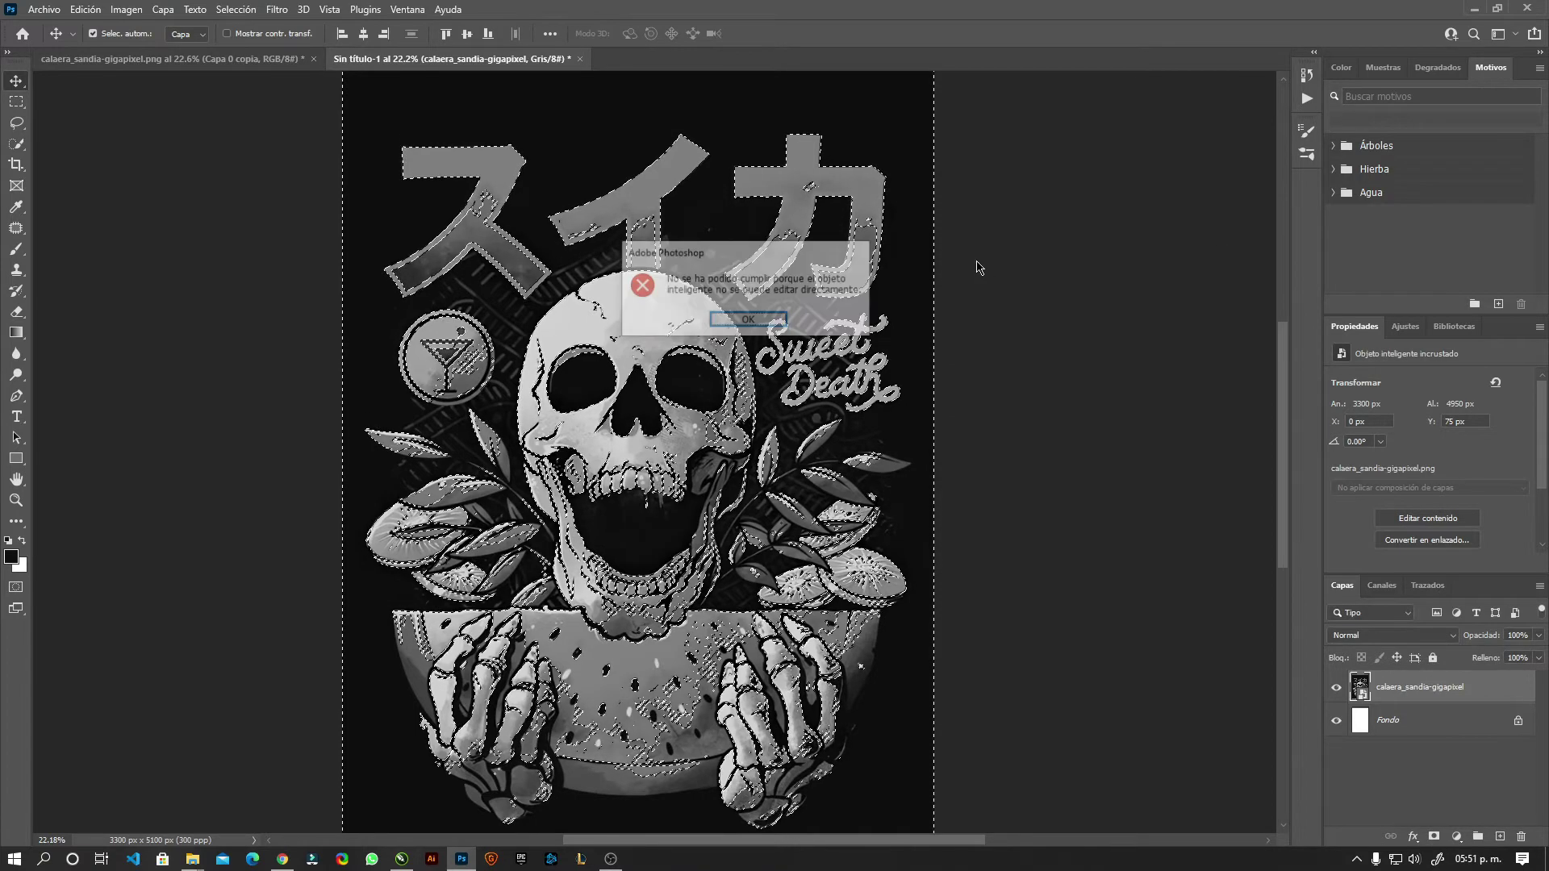
pyautogui.click(749, 321)
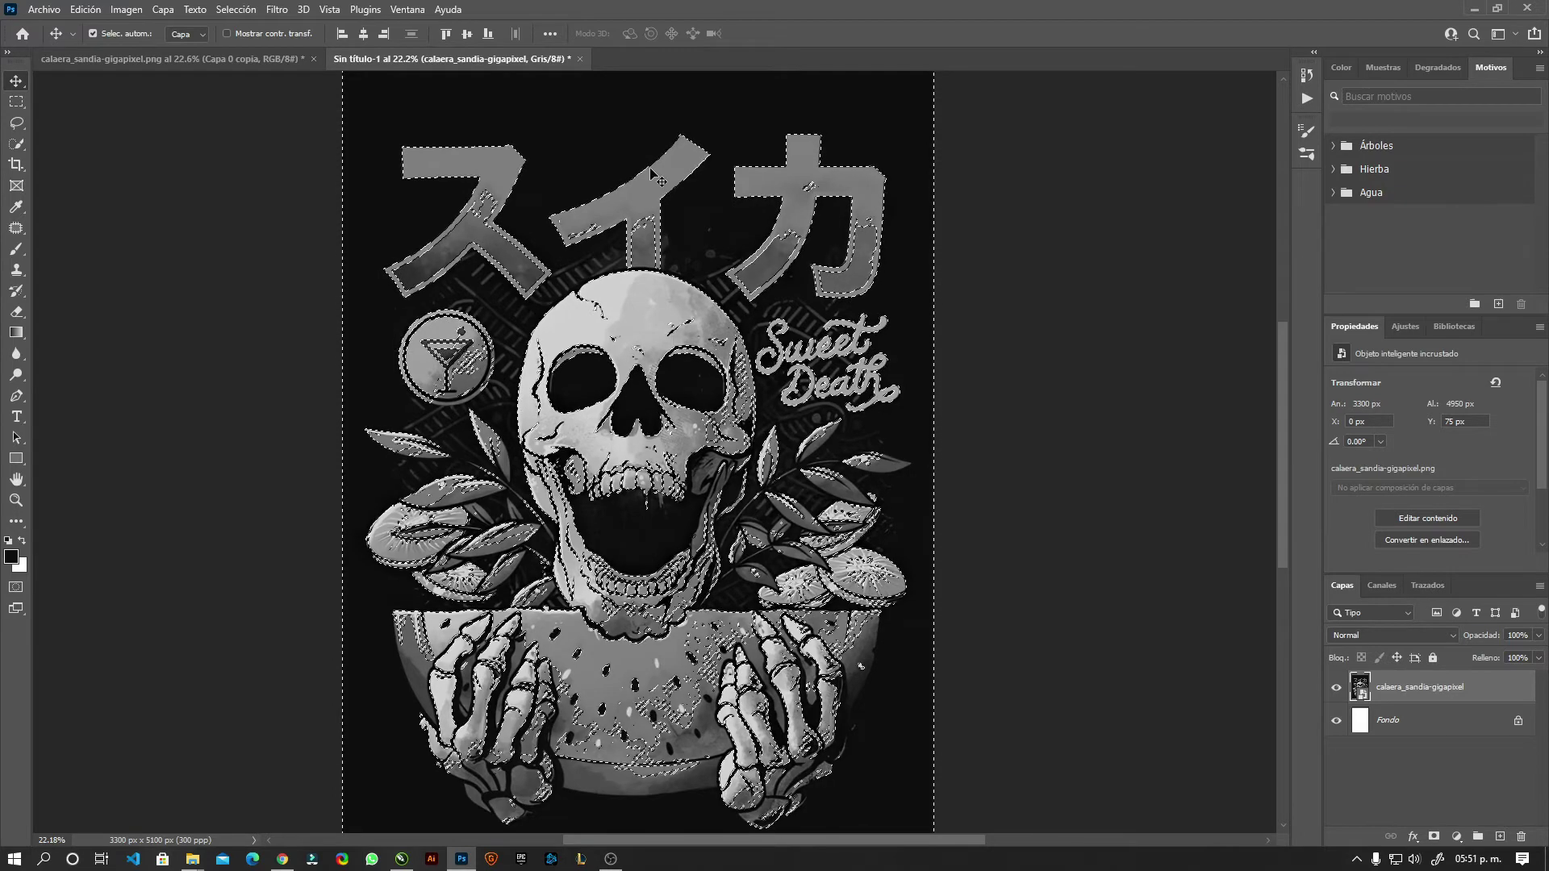
# Try deleting the selected pixels, dismiss the error, and rasterize the placed calaera layer
pyautogui.rightClick(1362, 701)
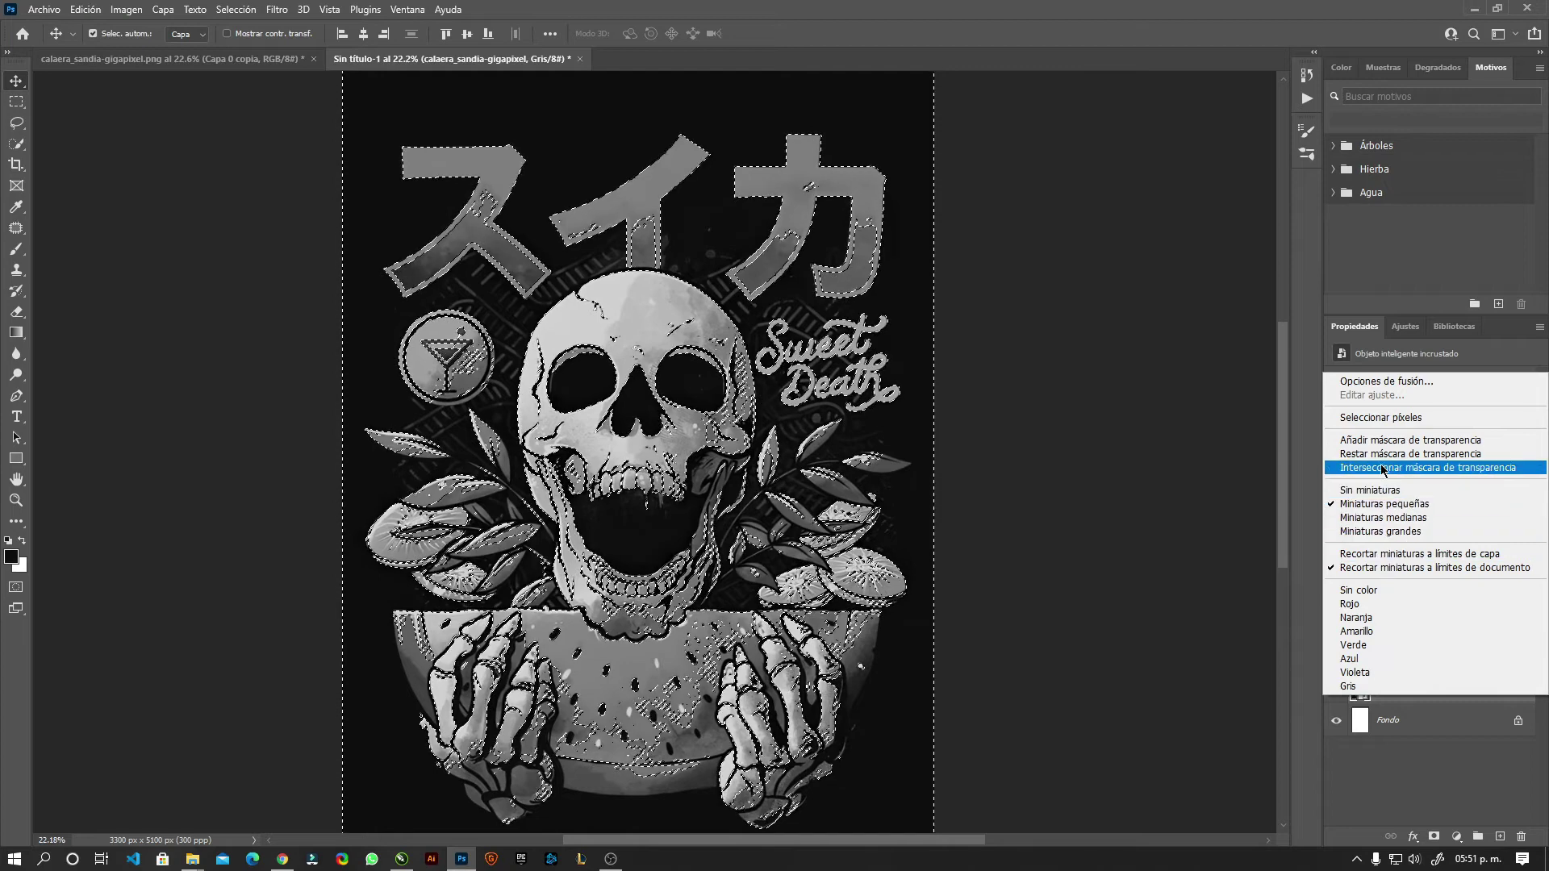
pyautogui.click(1456, 713)
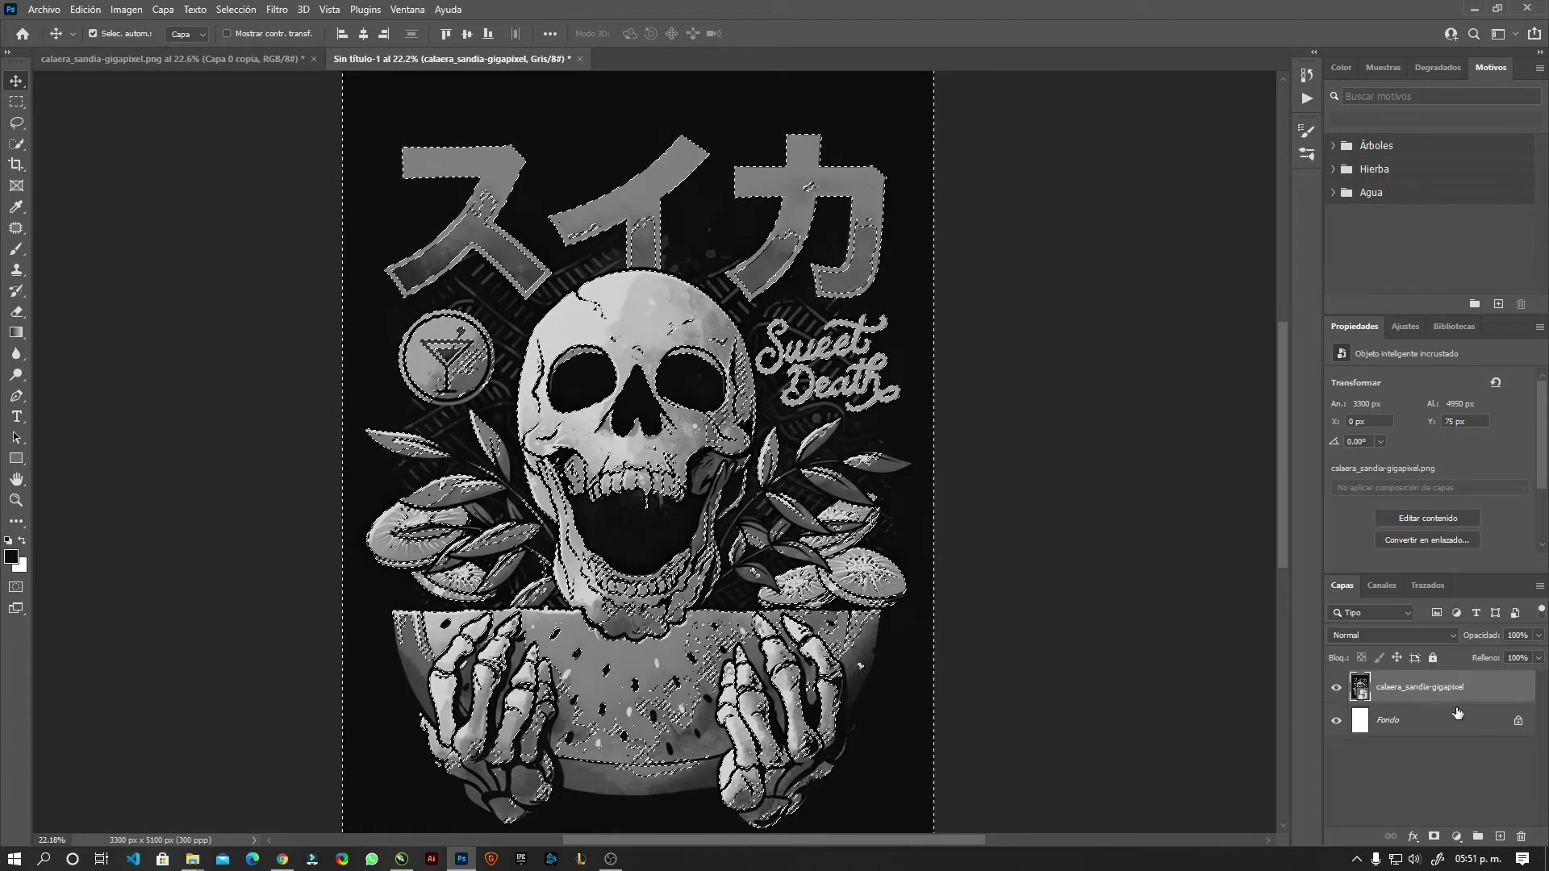
pyautogui.press('Delete')
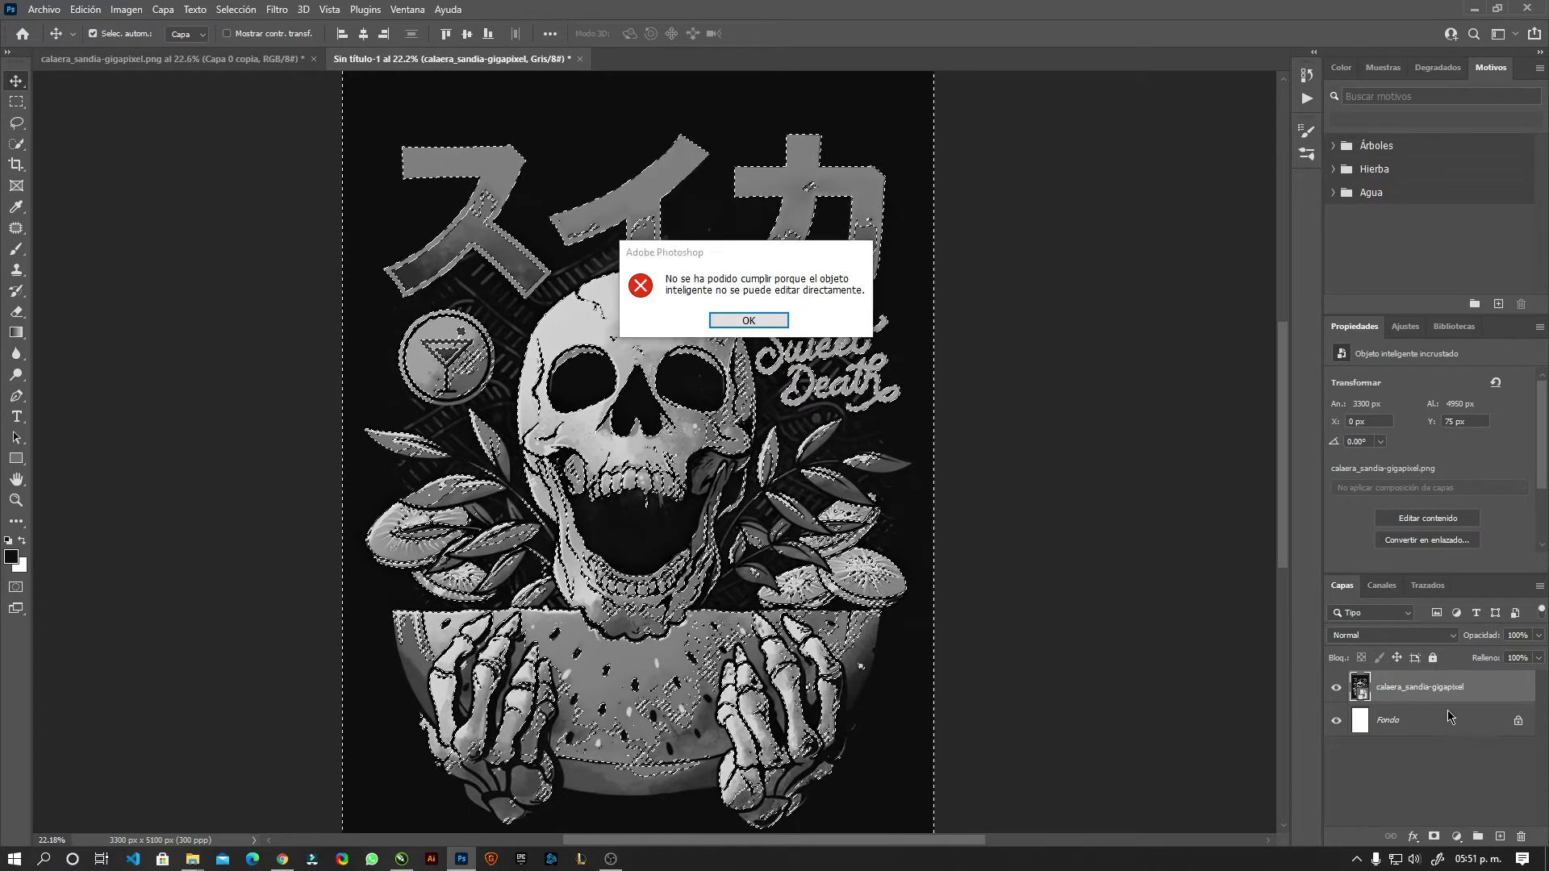
pyautogui.click(750, 319)
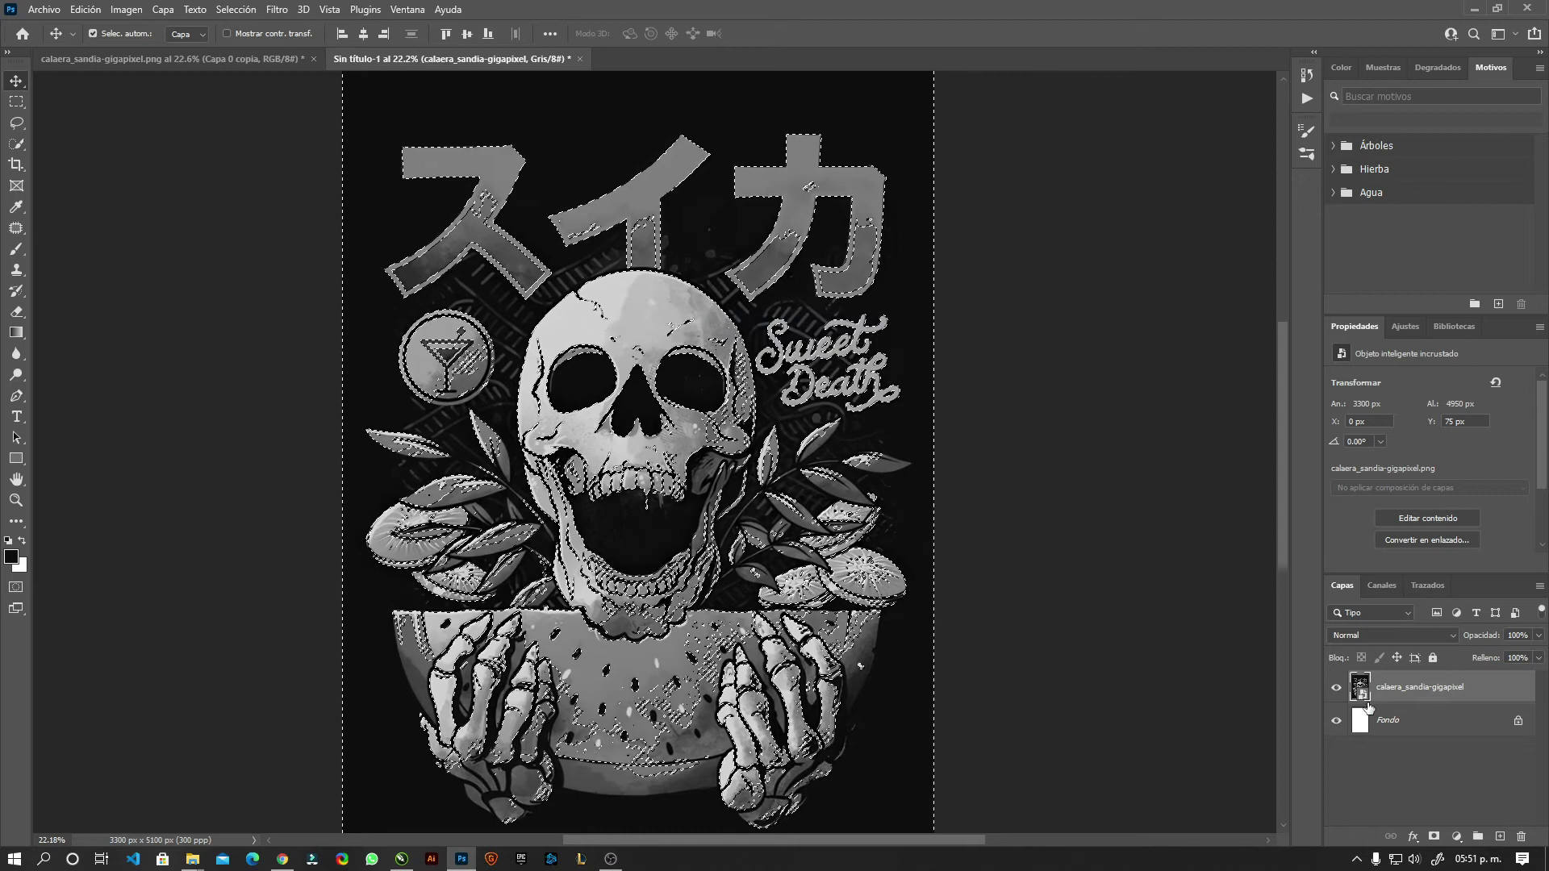
pyautogui.rightClick(1368, 707)
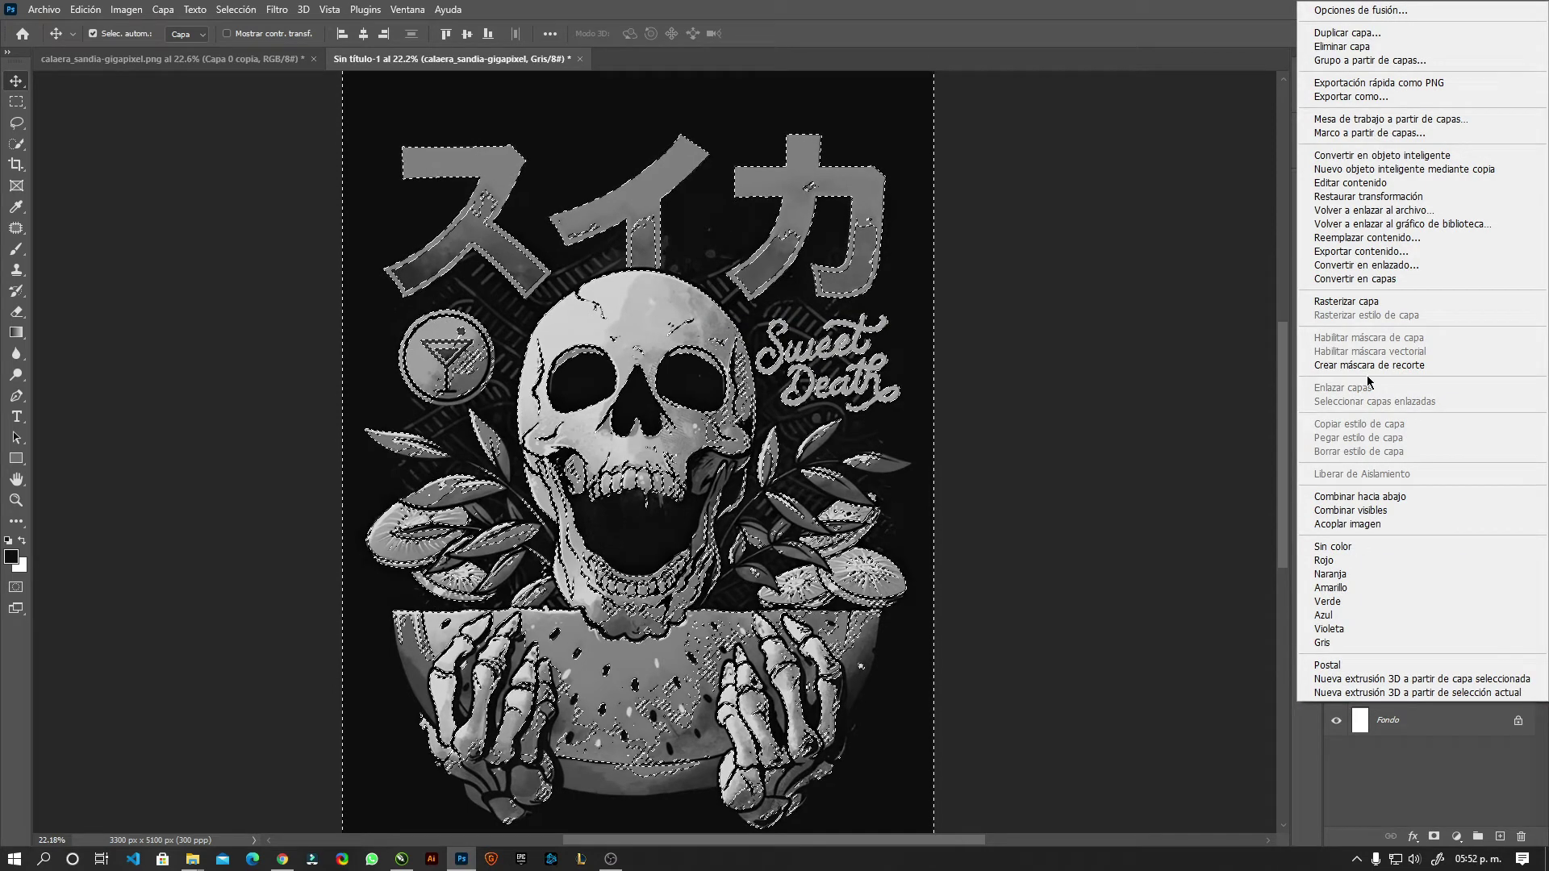
pyautogui.press('Escape')
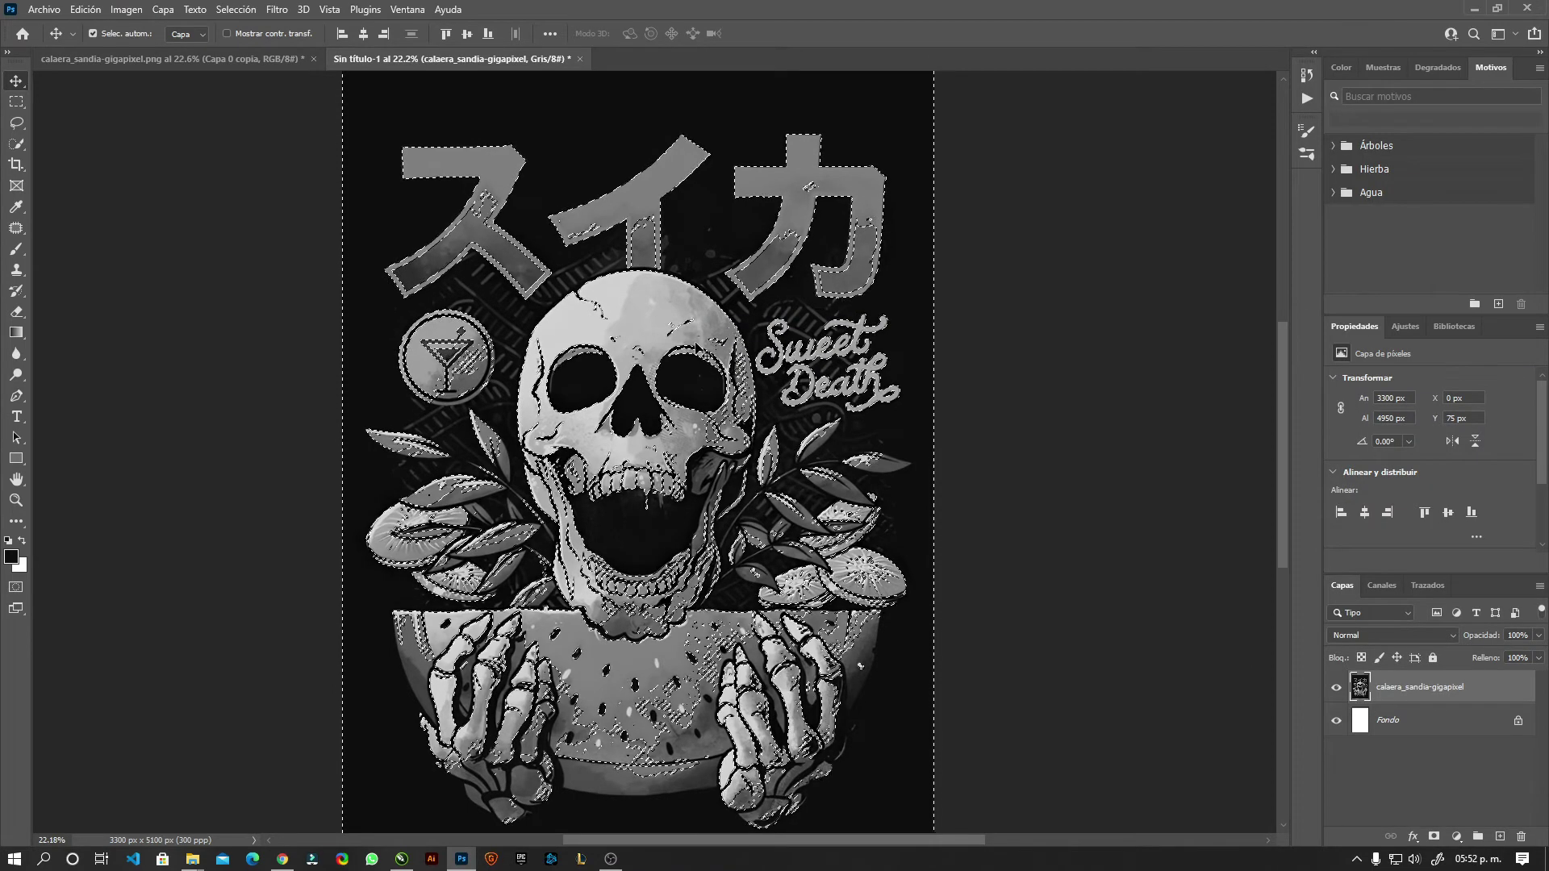
# Delete the selected dark background pixels and clear the selection with Ctrl+D
pyautogui.press('Delete')
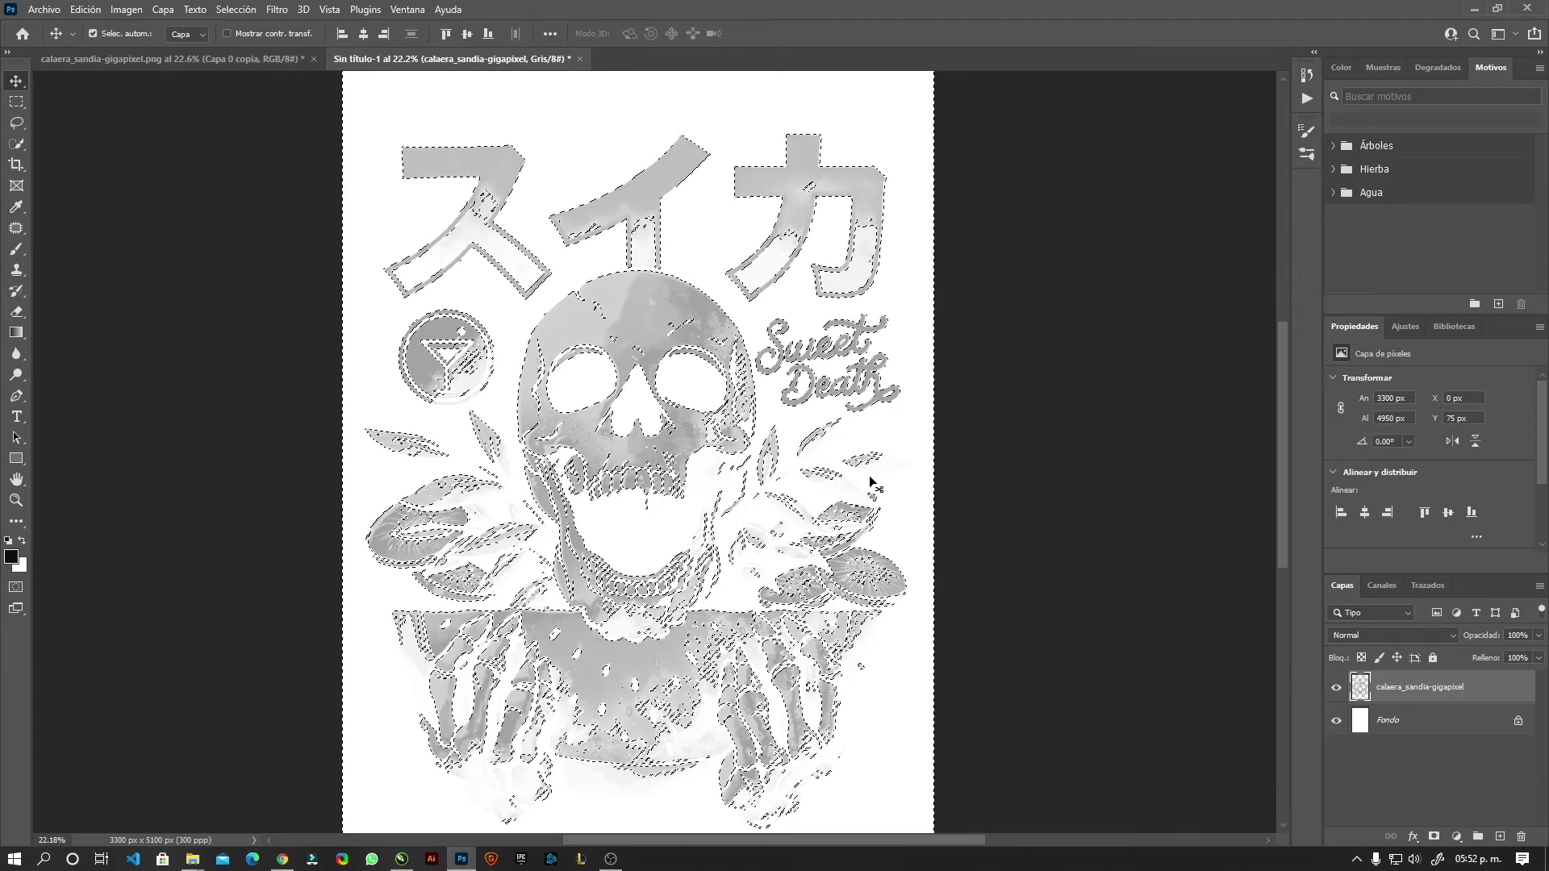
pyautogui.scroll(3, 361, 352)
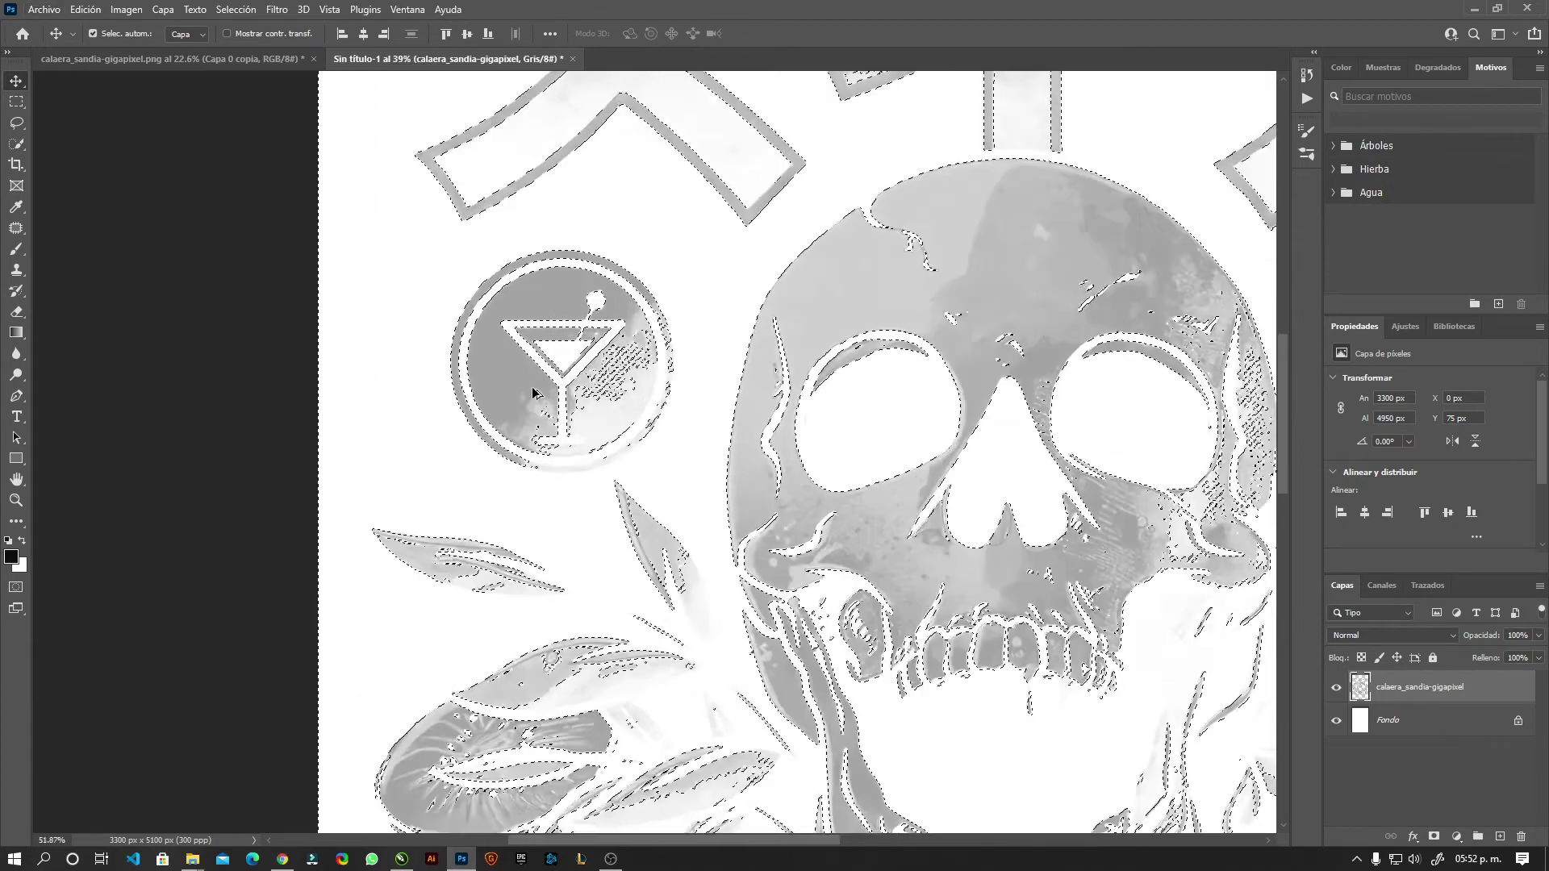
pyautogui.scroll(3, 571, 375)
pyautogui.hotkey('ctrl', 'd')
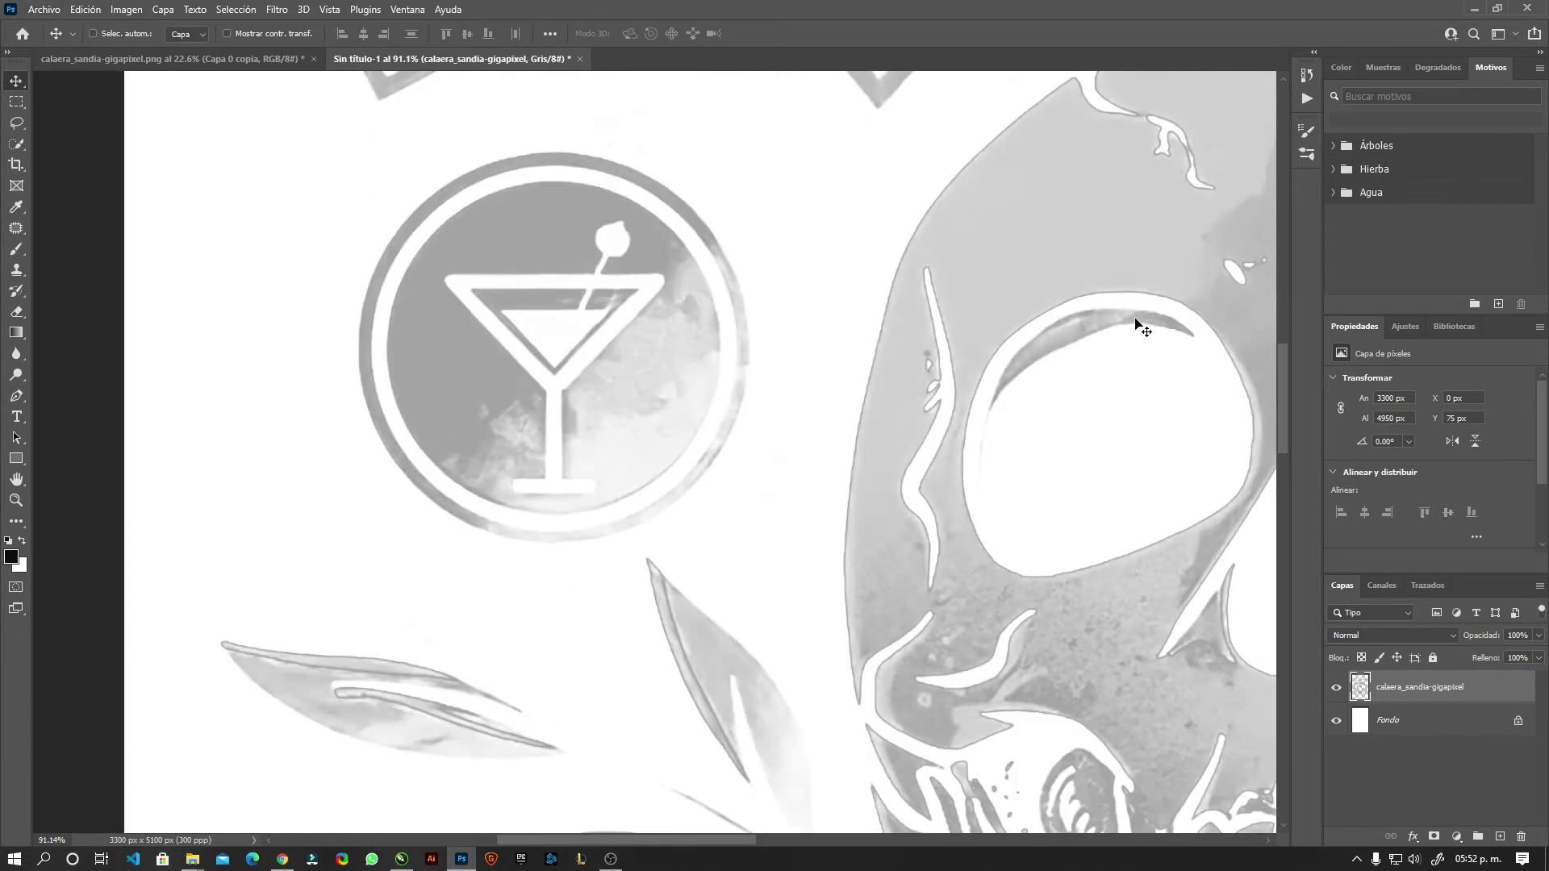
pyautogui.scroll(-2, 540, 448)
pyautogui.scroll(-3, 671, 448)
pyautogui.scroll(5, 671, 448)
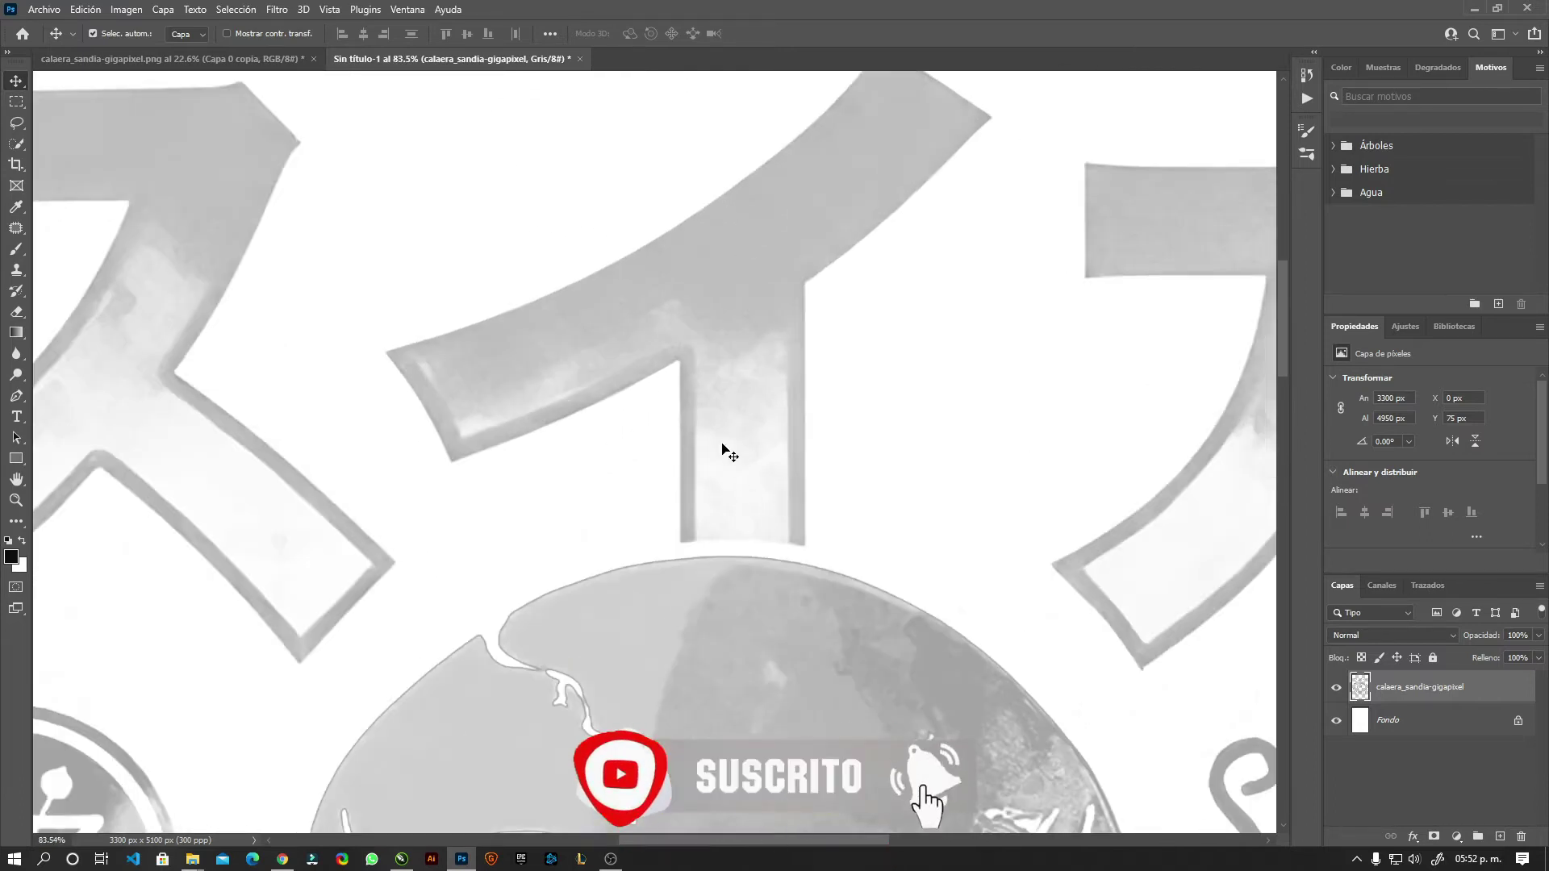
# Erase along the middle character's stem with an enlarged eraser, undoing the strokes
pyautogui.press('e')
pyautogui.moveTo(685, 367); pyautogui.dragTo(737, 357)
pyautogui.moveTo(743, 431)
pyautogui.mouseDown()
pyautogui.moveTo(736, 476)
pyautogui.moveTo(764, 328)
pyautogui.moveTo(778, 396)
pyautogui.mouseUp()
pyautogui.hotkey('ctrl', 'z')
pyautogui.moveTo(777, 307)
pyautogui.mouseDown()
pyautogui.moveTo(779, 349)
pyautogui.moveTo(705, 305)
pyautogui.moveTo(739, 417)
pyautogui.mouseUp()
pyautogui.hotkey('ctrl', 'z')
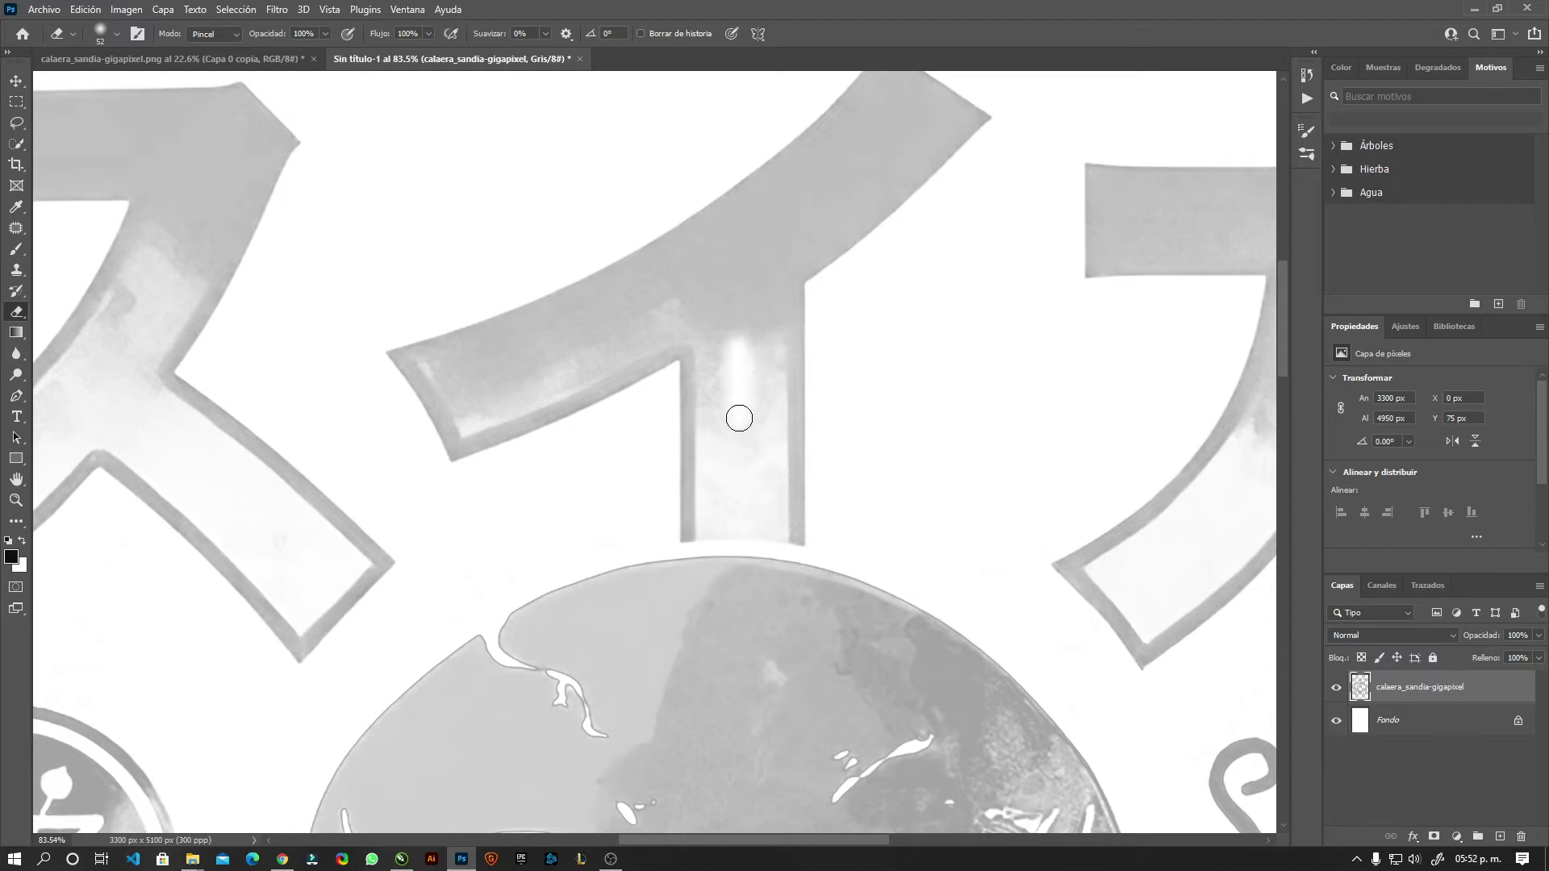
pyautogui.hotkey('ctrl', 'z')
# Try smaller brush and eraser strokes on the stem, undoing each one
pyautogui.click(17, 249)
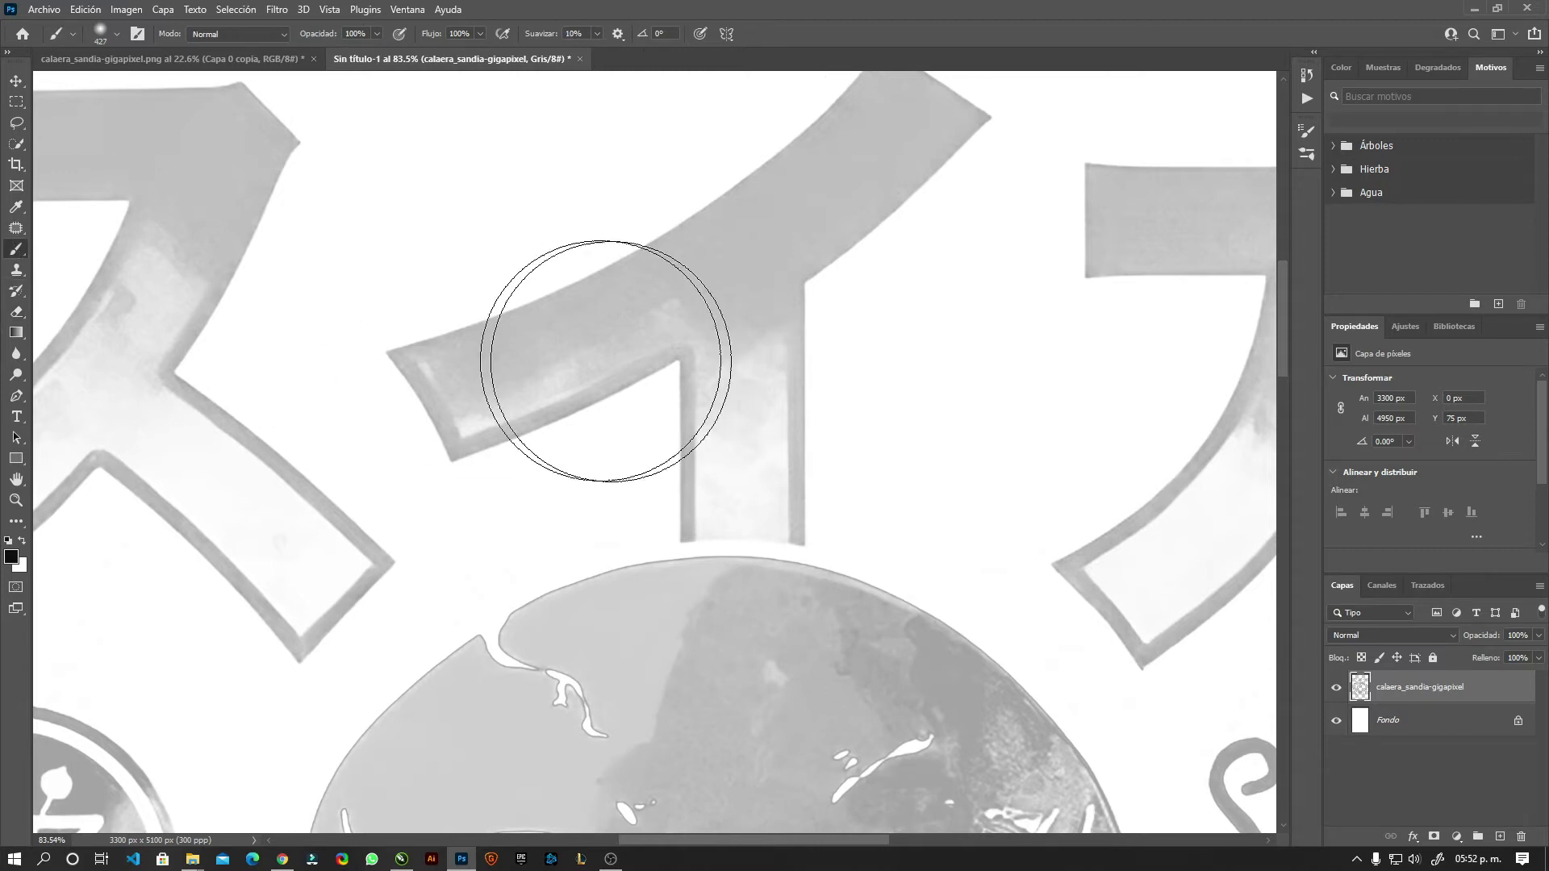
pyautogui.moveTo(726, 357); pyautogui.dragTo(732, 374)
pyautogui.hotkey('ctrl', 'z')
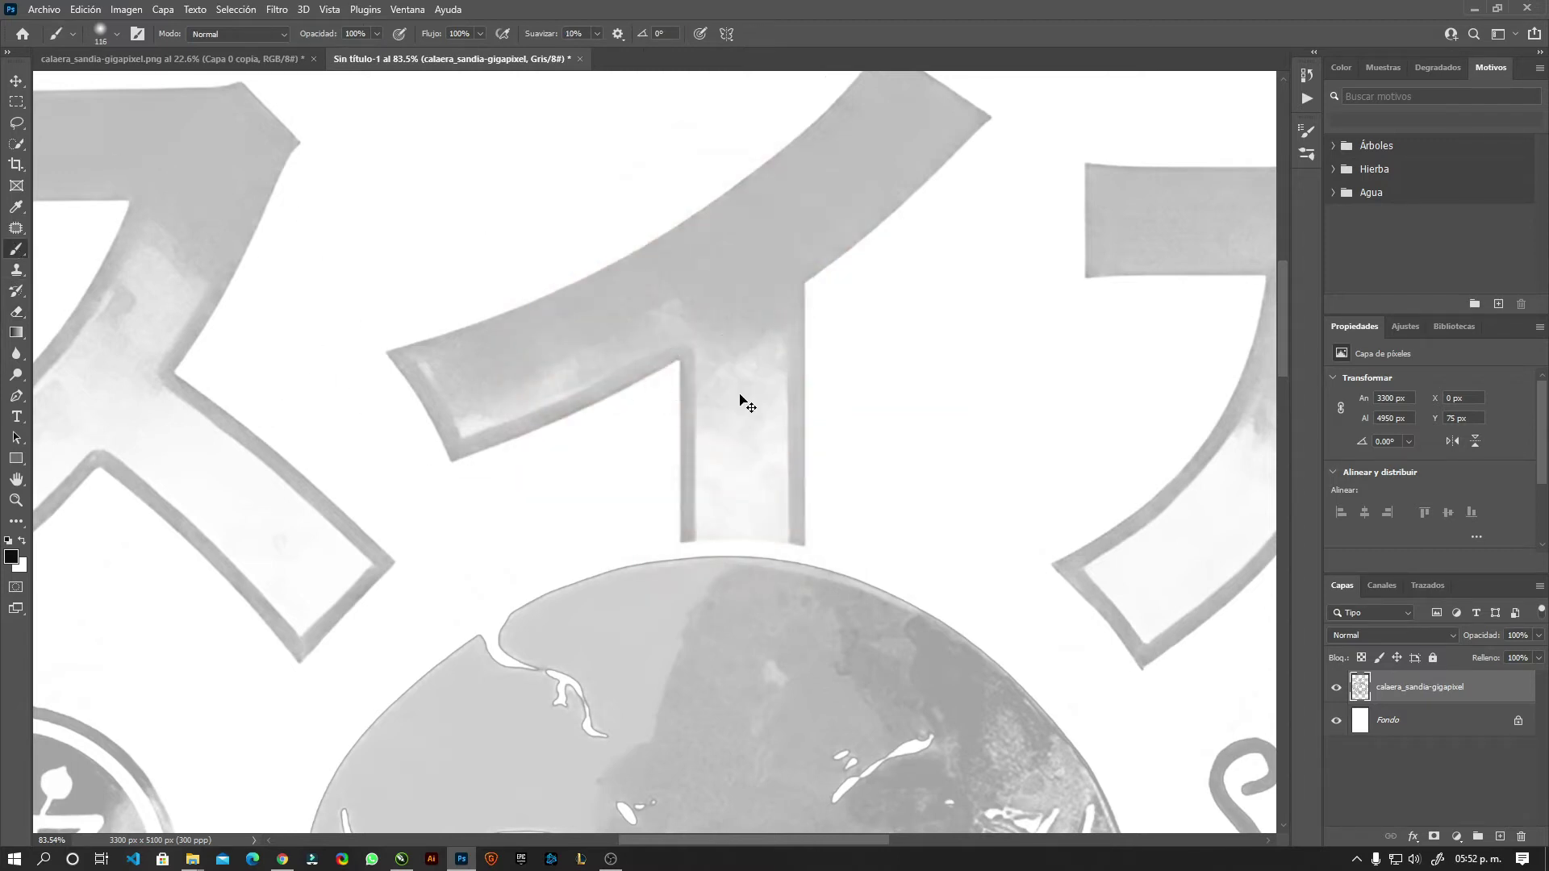
pyautogui.click(15, 315)
pyautogui.moveTo(716, 345)
pyautogui.mouseDown()
pyautogui.moveTo(722, 389)
pyautogui.moveTo(748, 371)
pyautogui.mouseUp()
pyautogui.hotkey('ctrl', 'z')
pyautogui.press('x')
pyautogui.hotkey('ctrl', 'z')
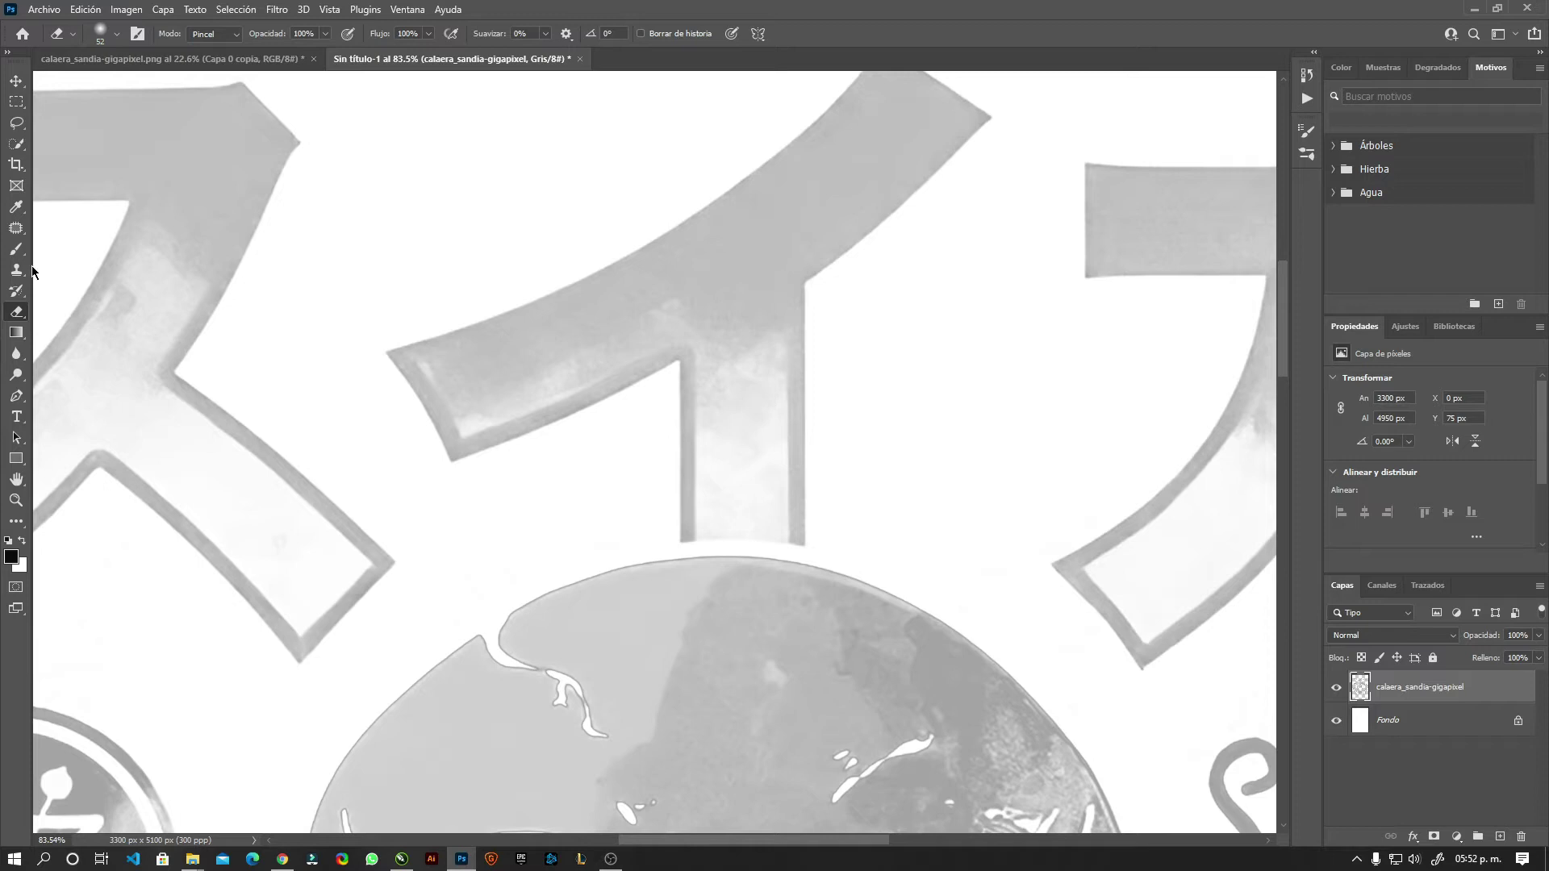
# Paint the stem white, then black with foreground 0, undoing the black stroke
pyautogui.click(16, 251)
pyautogui.press('x')
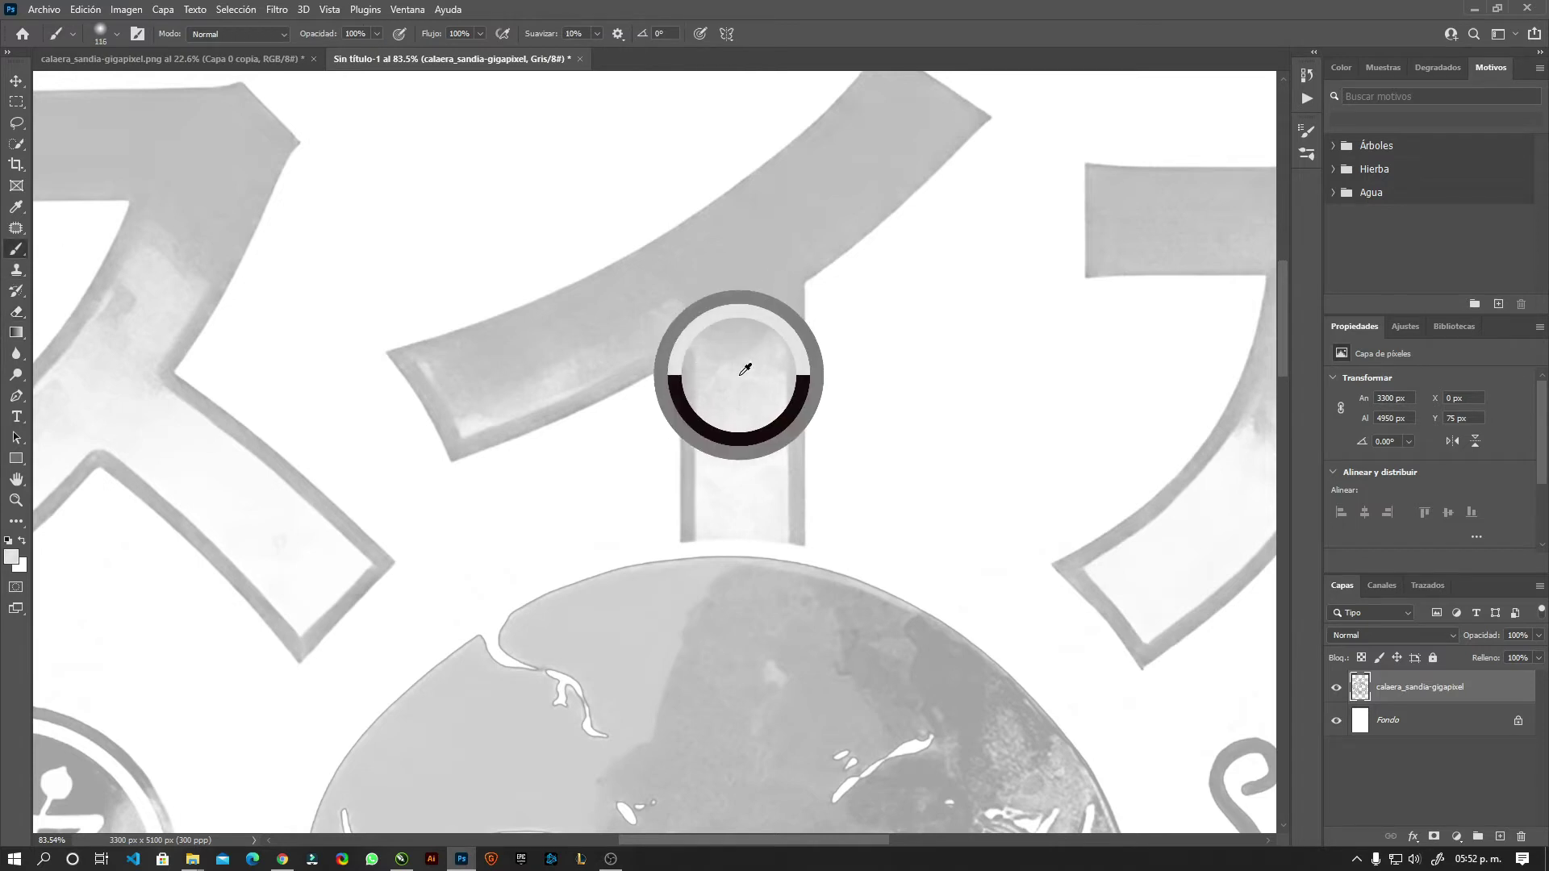
pyautogui.moveTo(752, 358); pyautogui.dragTo(743, 467)
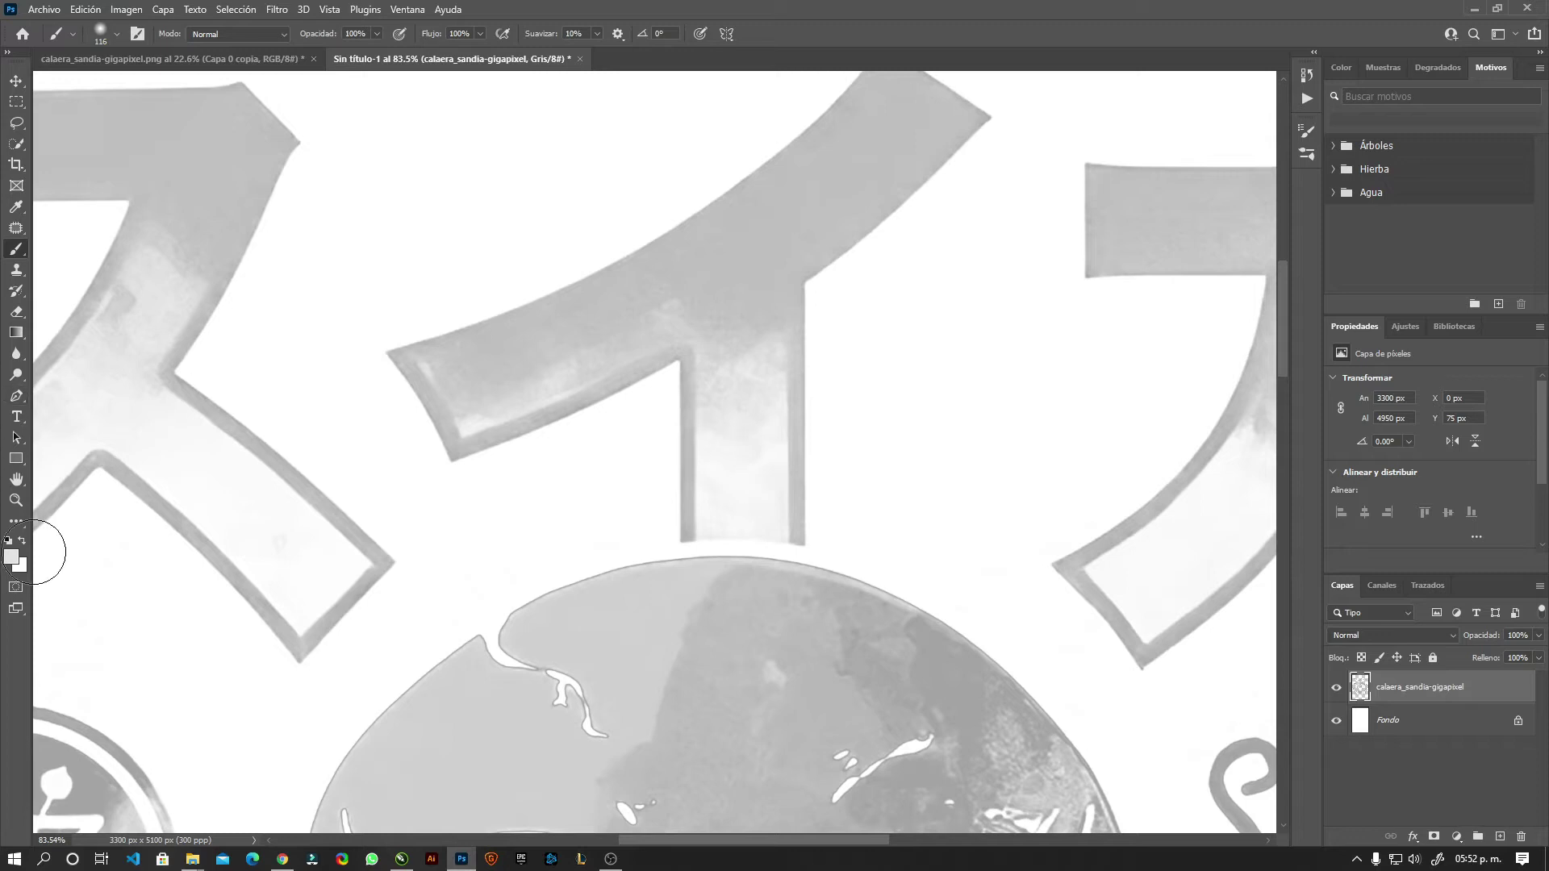
pyautogui.click(11, 558)
pyautogui.write('0')
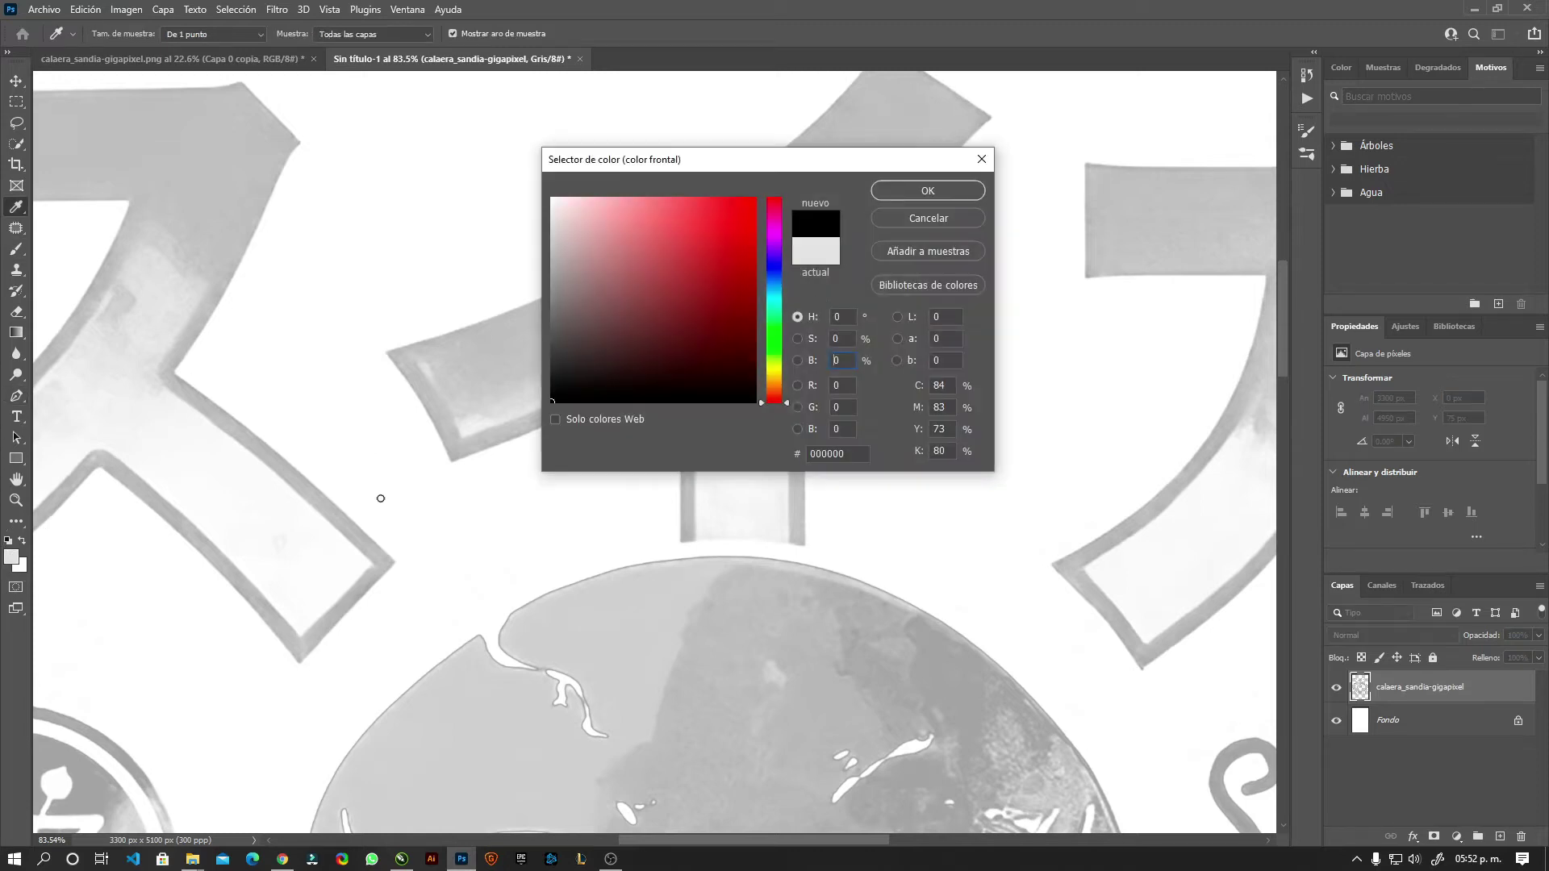
pyautogui.click(928, 191)
pyautogui.moveTo(744, 363); pyautogui.dragTo(726, 439)
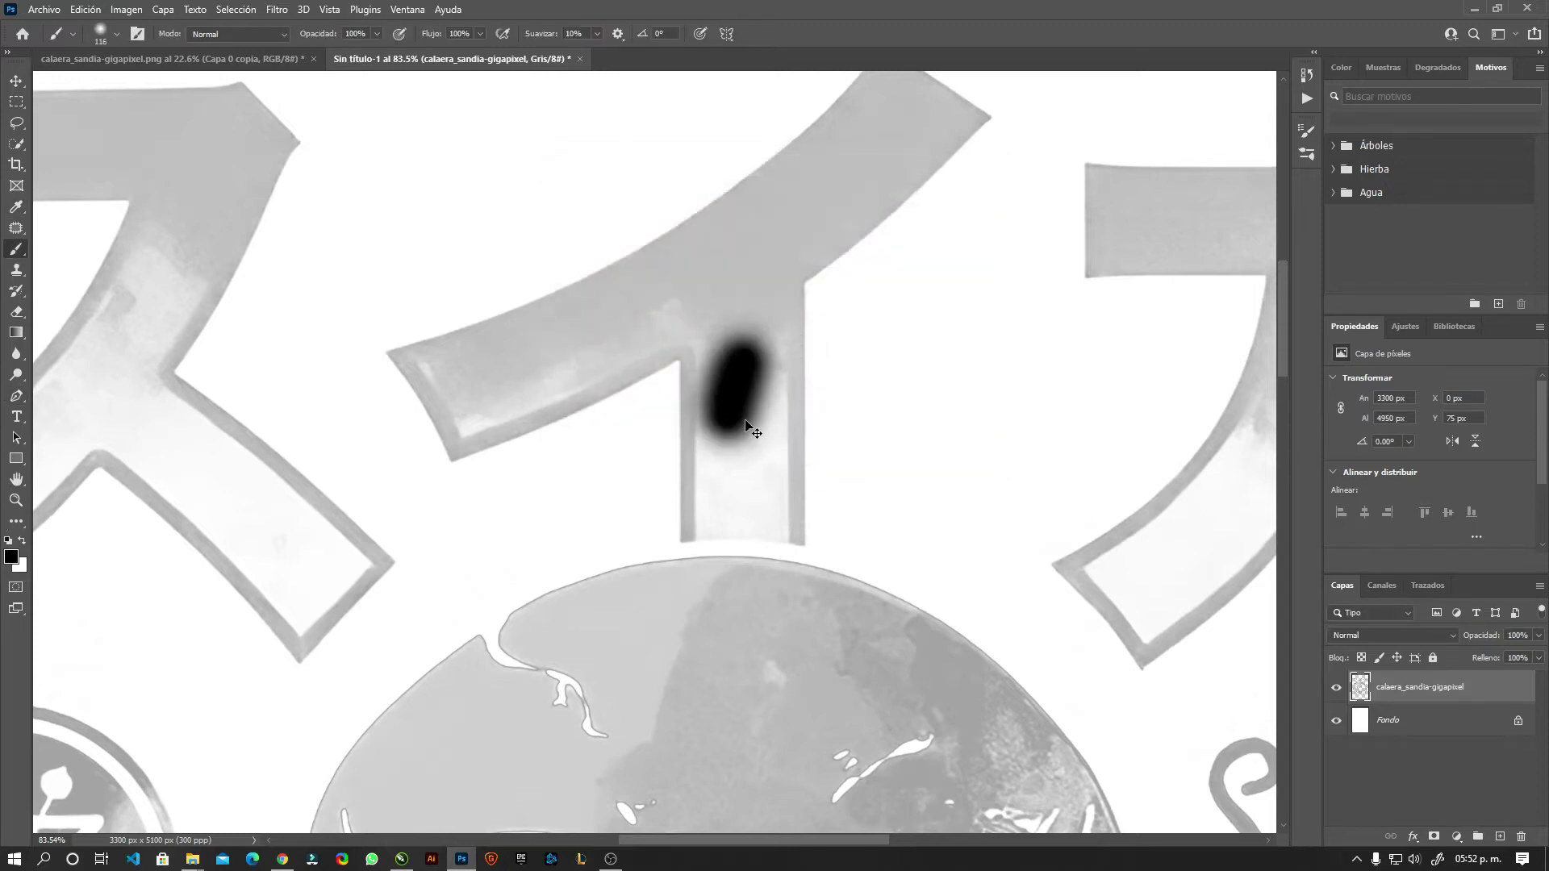
pyautogui.hotkey('ctrl', 'z')
# Restore white over black, test a white stroke on the stem, undo it, and fit the poster
pyautogui.press('c')
pyautogui.press('x')
pyautogui.click(16, 80)
pyautogui.press('x')
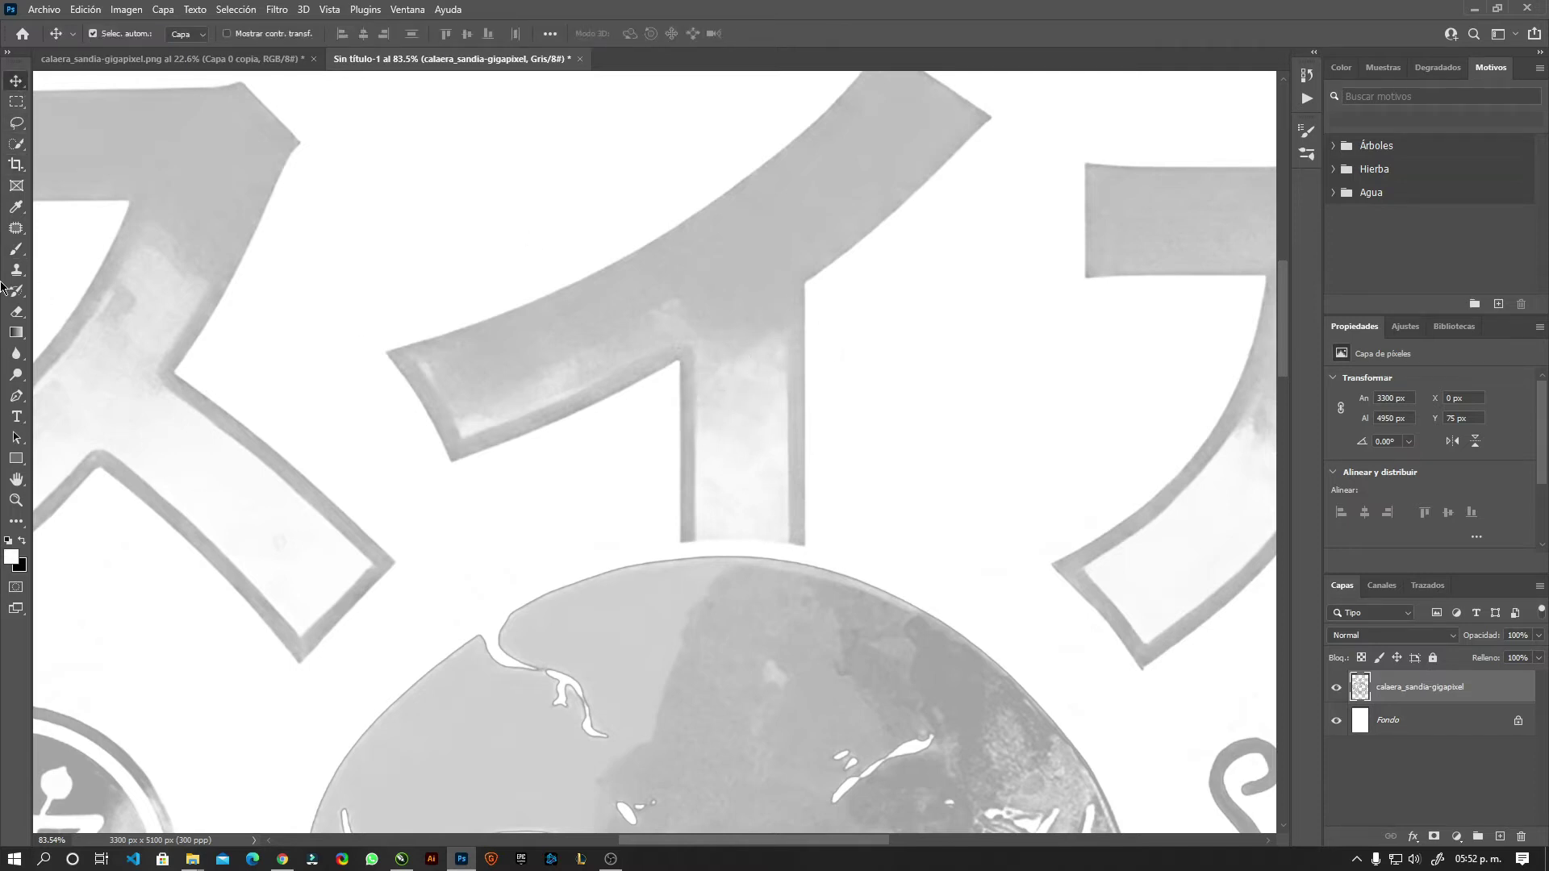
pyautogui.click(16, 249)
pyautogui.moveTo(714, 321); pyautogui.dragTo(718, 396)
pyautogui.hotkey('ctrl', 'z')
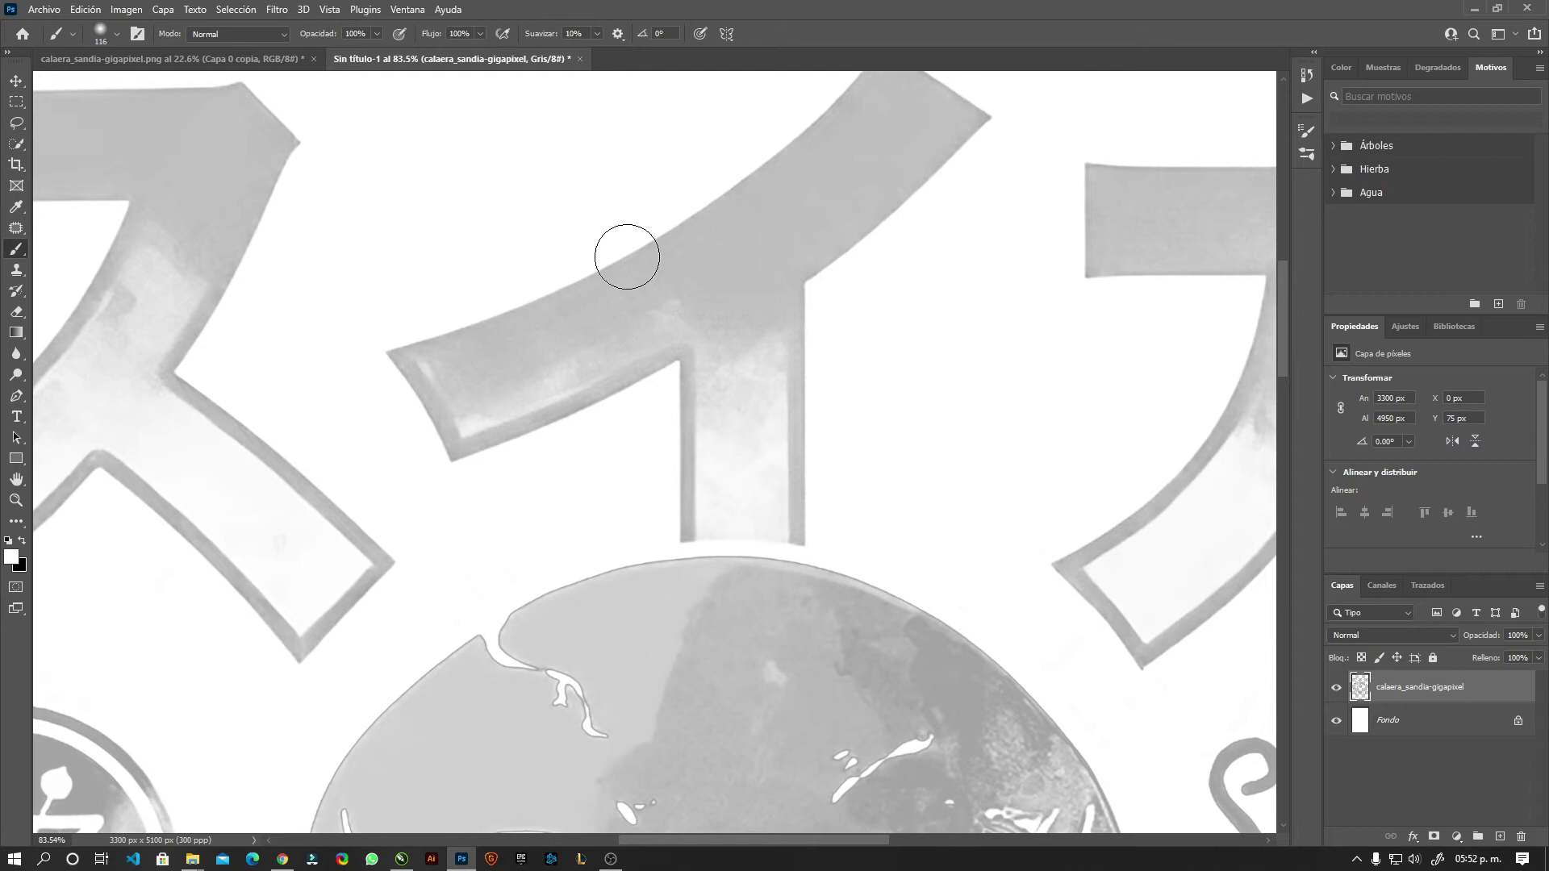
pyautogui.hotkey('ctrl', '0')
pyautogui.scroll(3, 688, 391)
# Zoom in on 'Sweet Death' and paint white on the S's upper-left curve with a smaller brush
pyautogui.scroll(3, 668, 362)
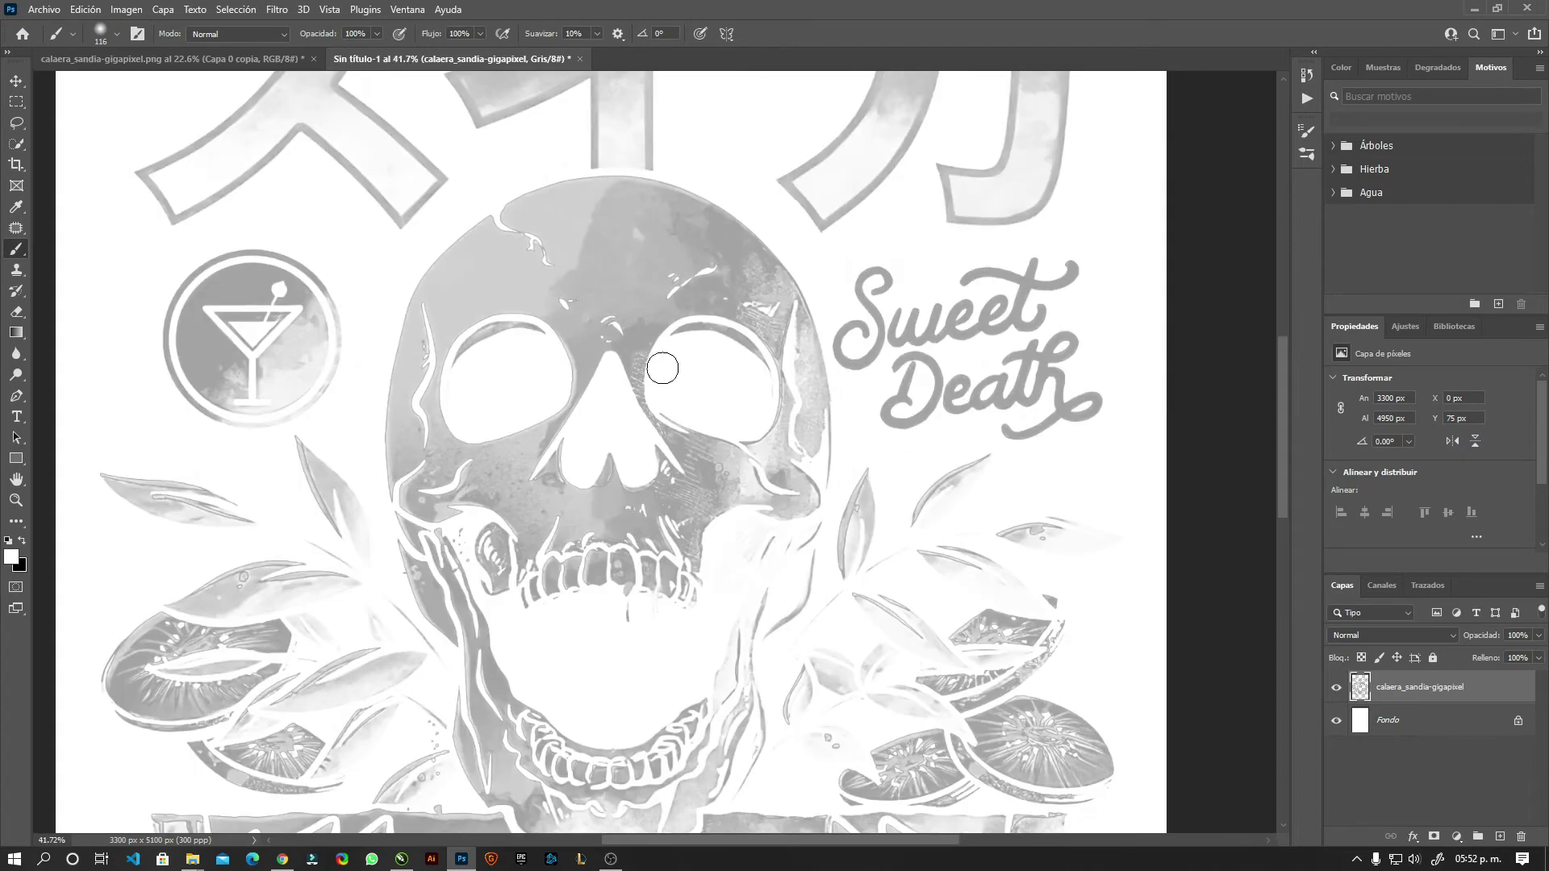
pyautogui.scroll(2, 964, 363)
pyautogui.scroll(3, 863, 339)
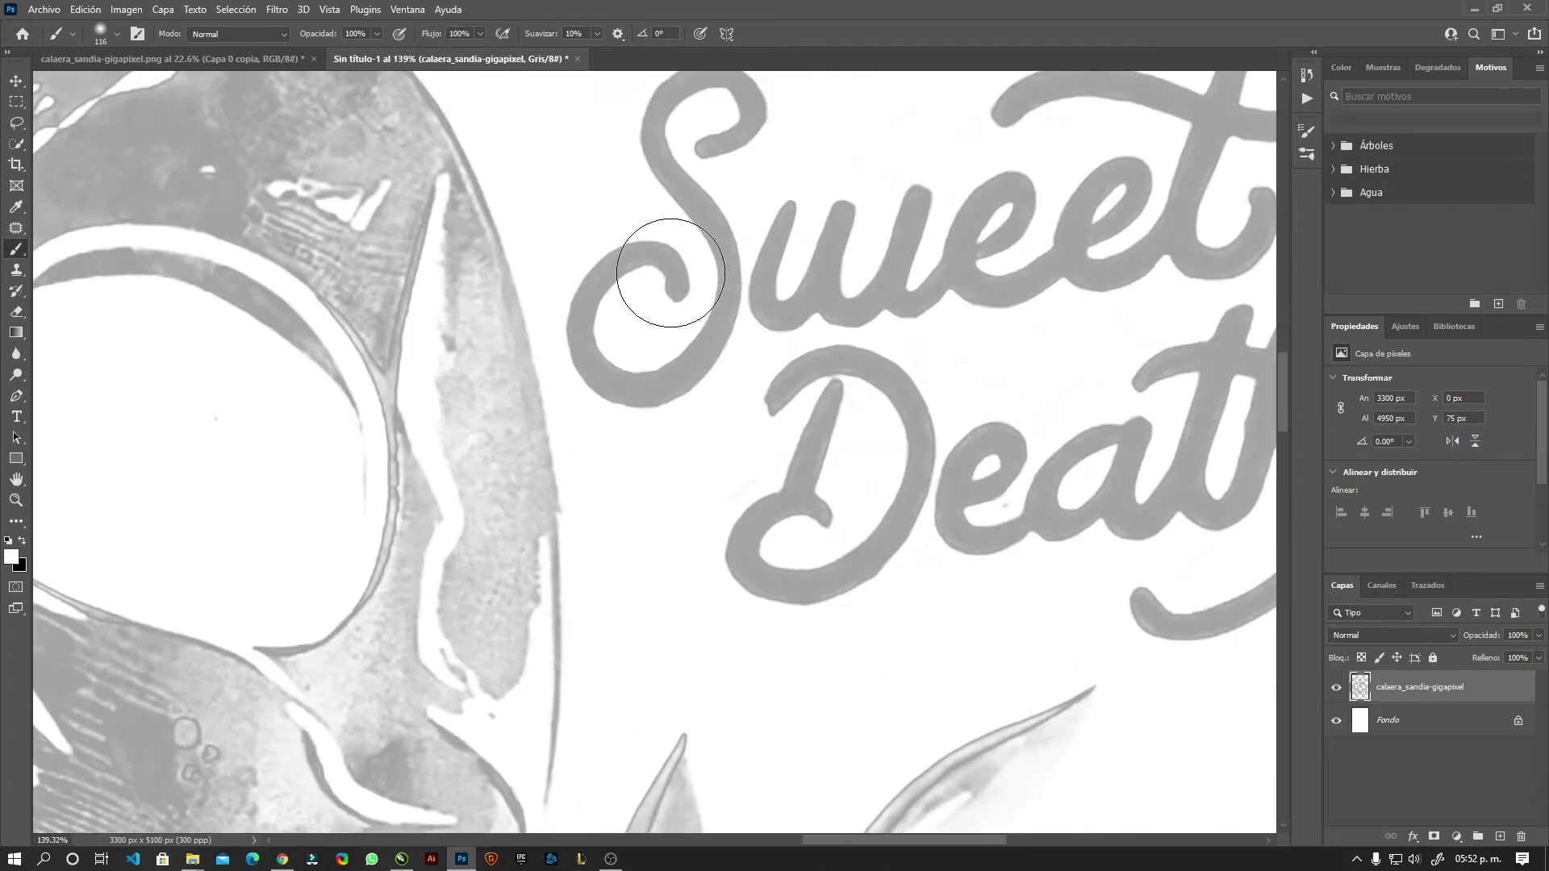
pyautogui.moveTo(584, 243); pyautogui.dragTo(588, 238)
pyautogui.rightClick(601, 326)
pyautogui.press('Escape')
pyautogui.keyDown('alt'); pyautogui.click(581, 284); pyautogui.keyUp('alt')
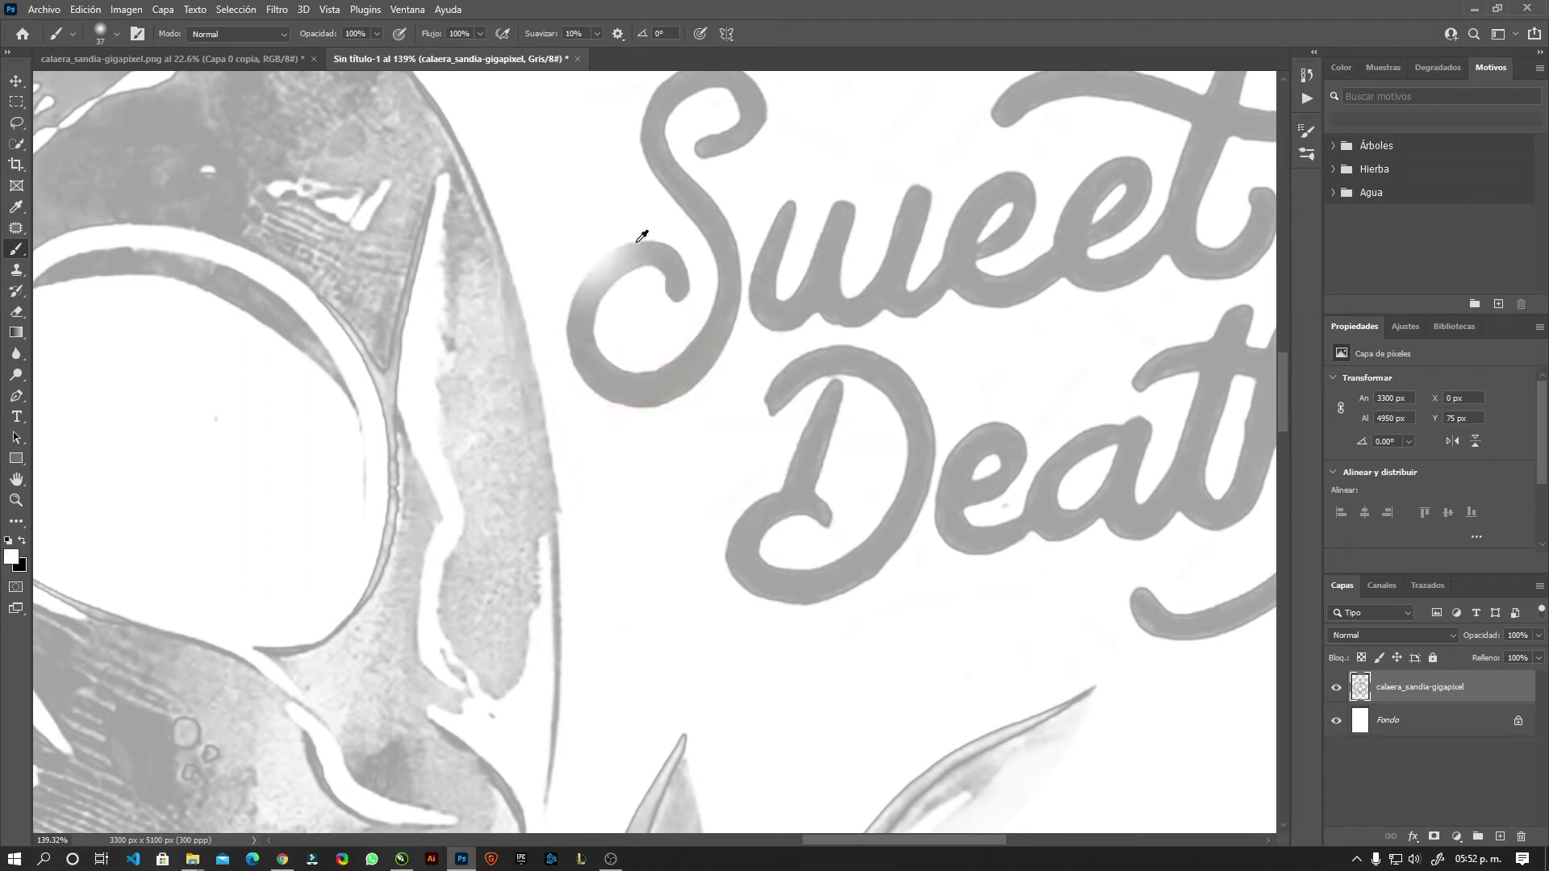
# Erase the upper end of the S loop, then undo the erasing
pyautogui.click(16, 311)
pyautogui.moveTo(579, 300); pyautogui.dragTo(658, 252)
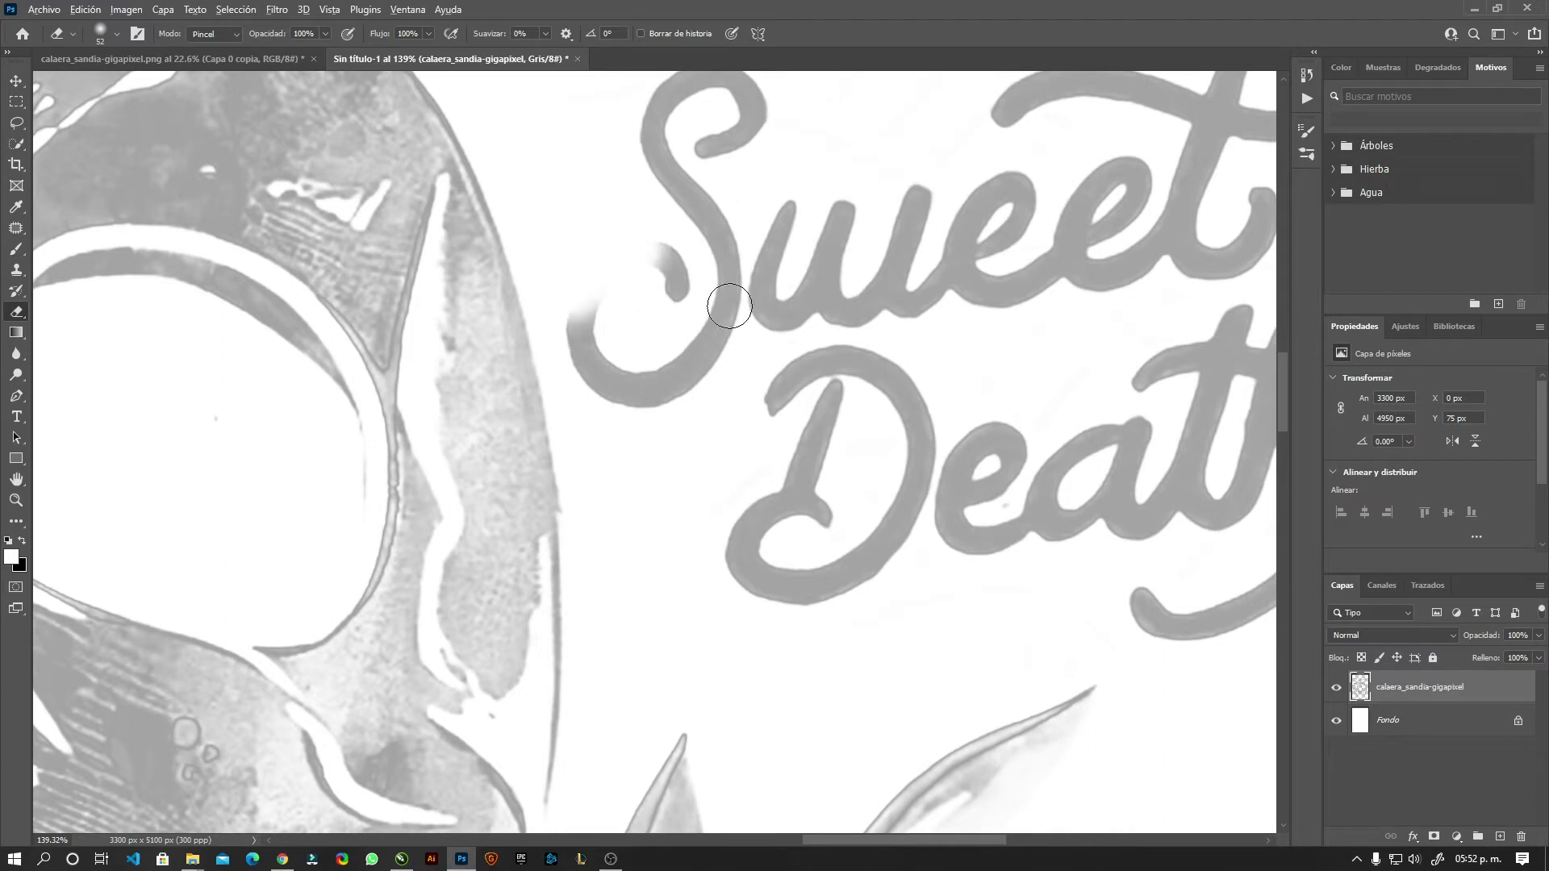
pyautogui.moveTo(581, 318); pyautogui.dragTo(591, 296)
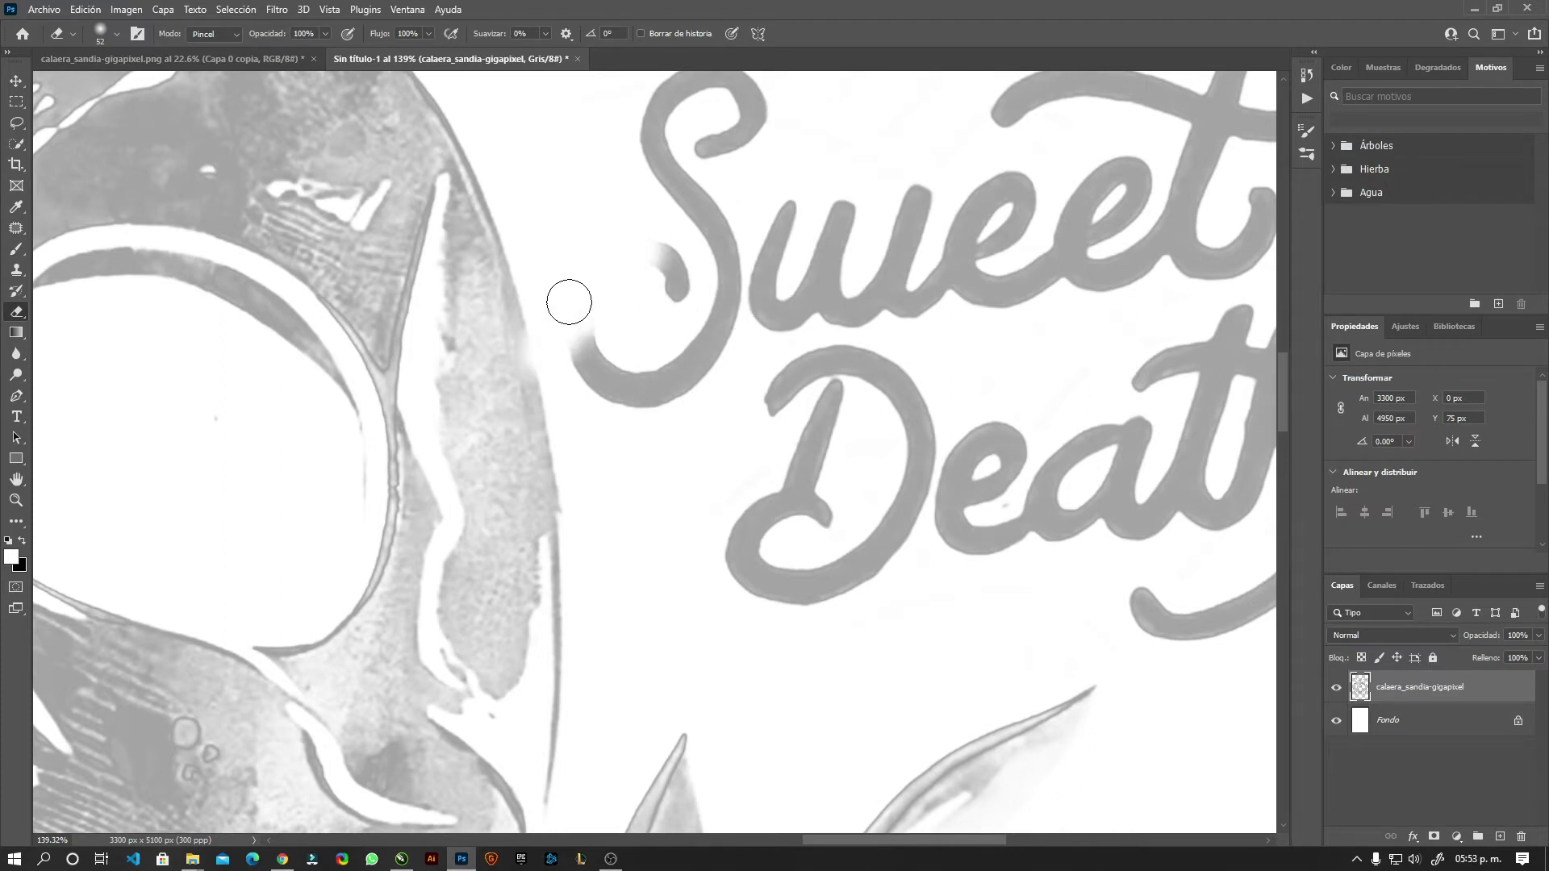
pyautogui.hotkey('ctrl', 'z')
pyautogui.hotkey('ctrl', 'z')
# Reselect the artwork selection and return to the colour watermelon document
pyautogui.hotkey('ctrl', 'alt', '2')
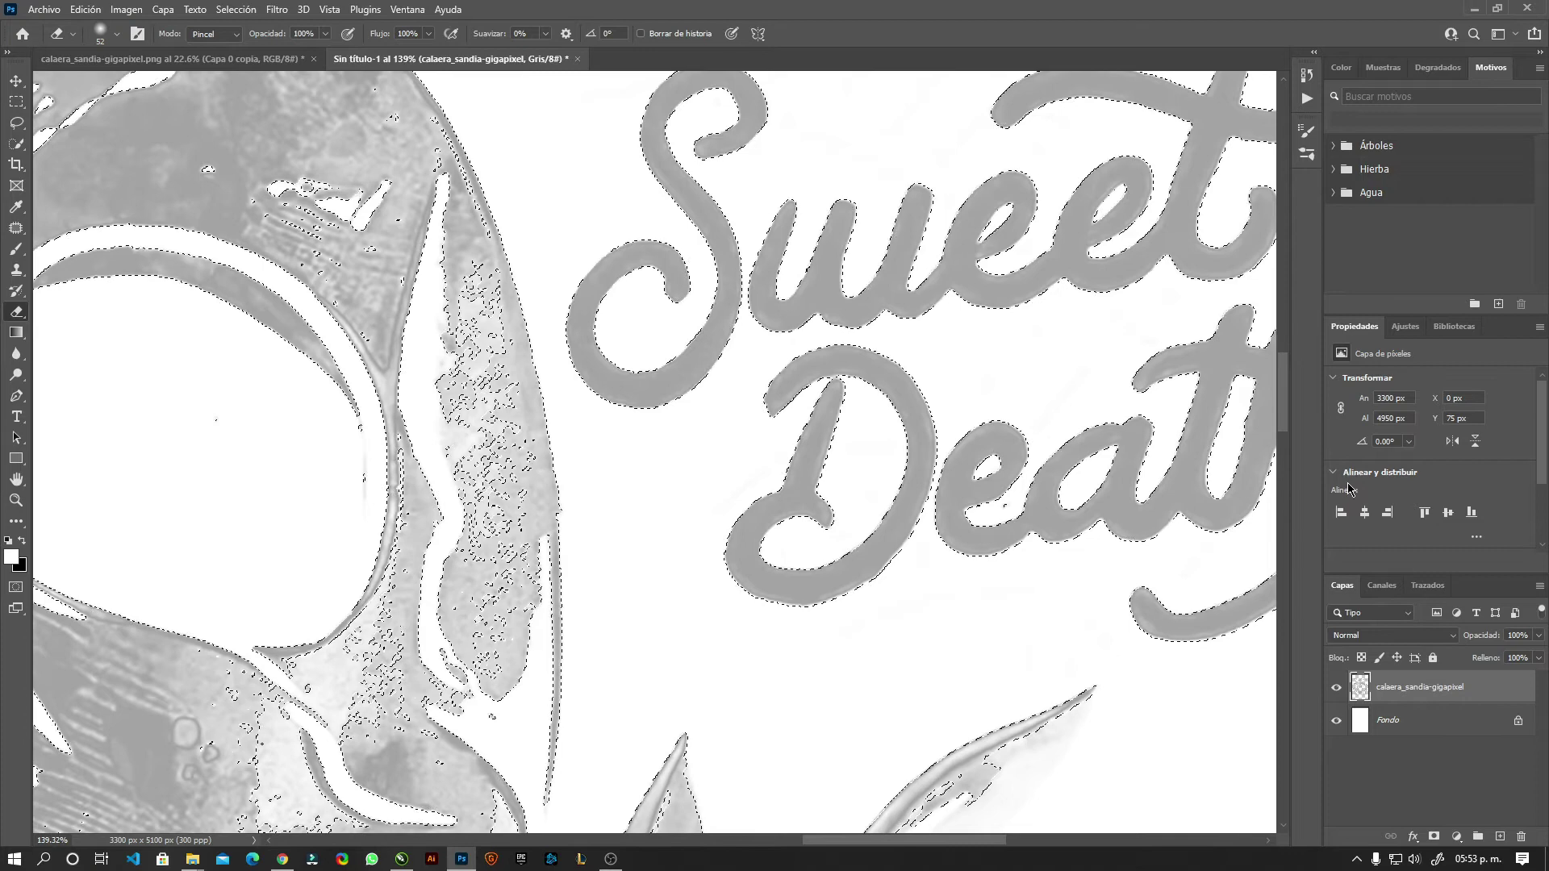
pyautogui.scroll(-5, 806, 338)
pyautogui.scroll(2, 887, 355)
pyautogui.scroll(2, 943, 359)
pyautogui.scroll(-1, 481, 180)
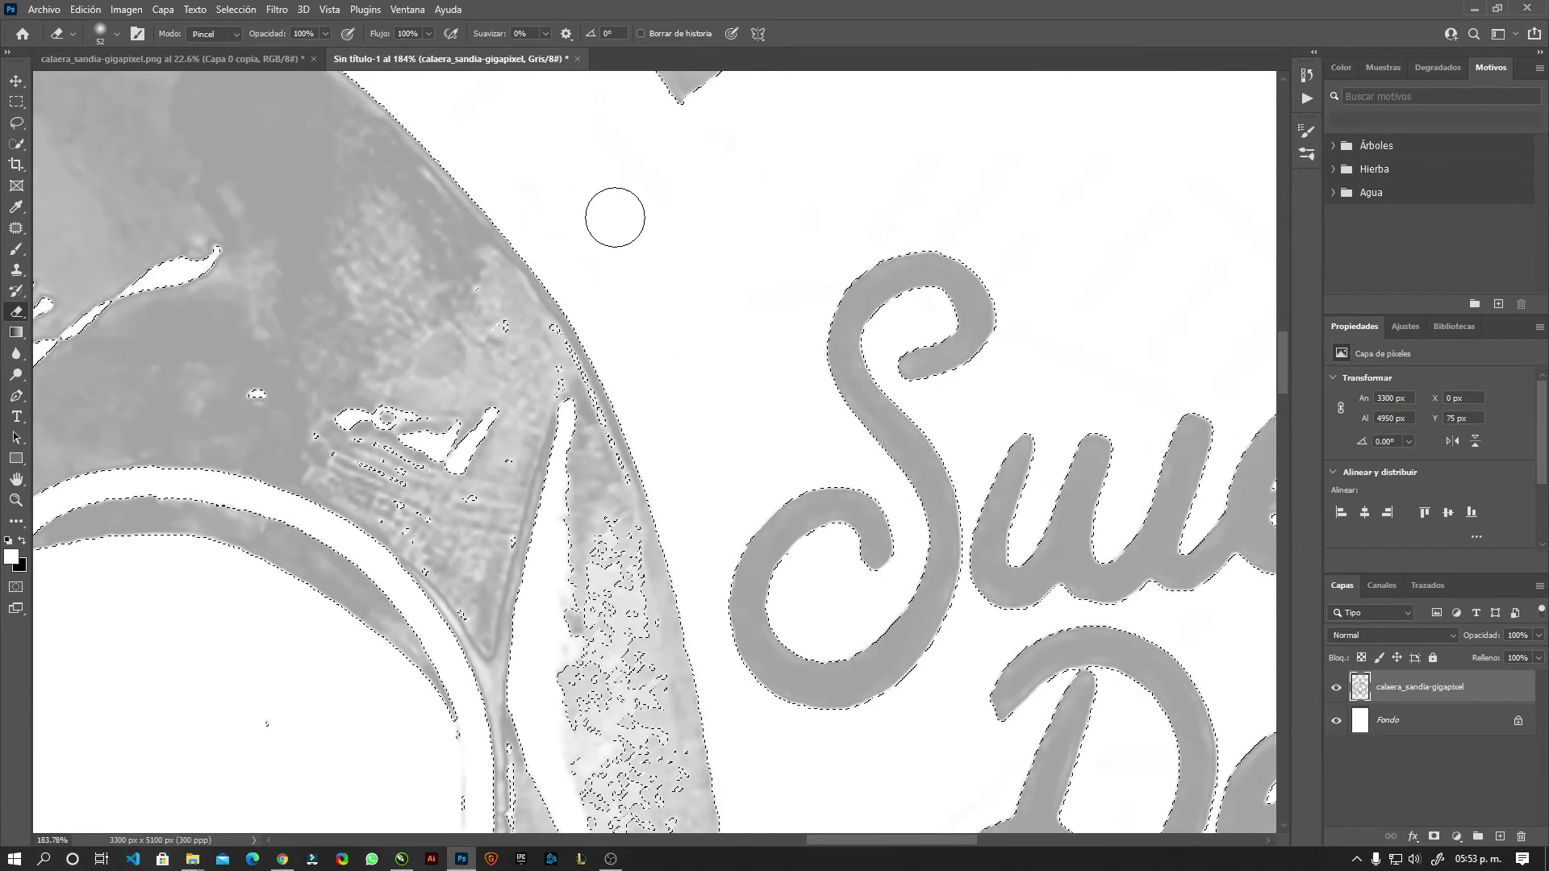
pyautogui.scroll(-4, 481, 180)
pyautogui.scroll(2, 719, 302)
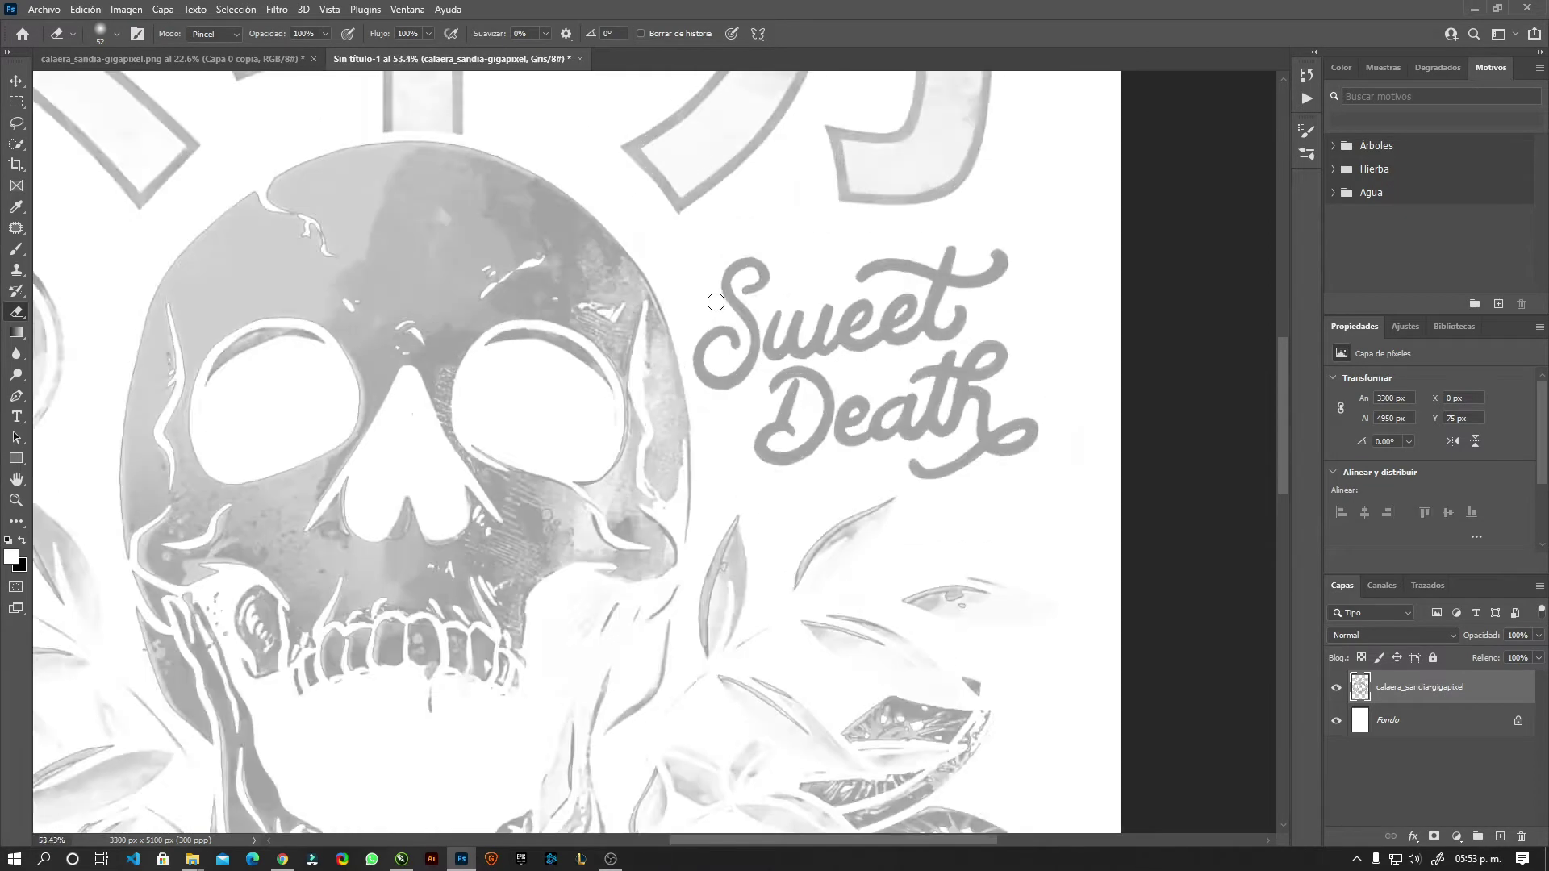
pyautogui.scroll(3, 726, 298)
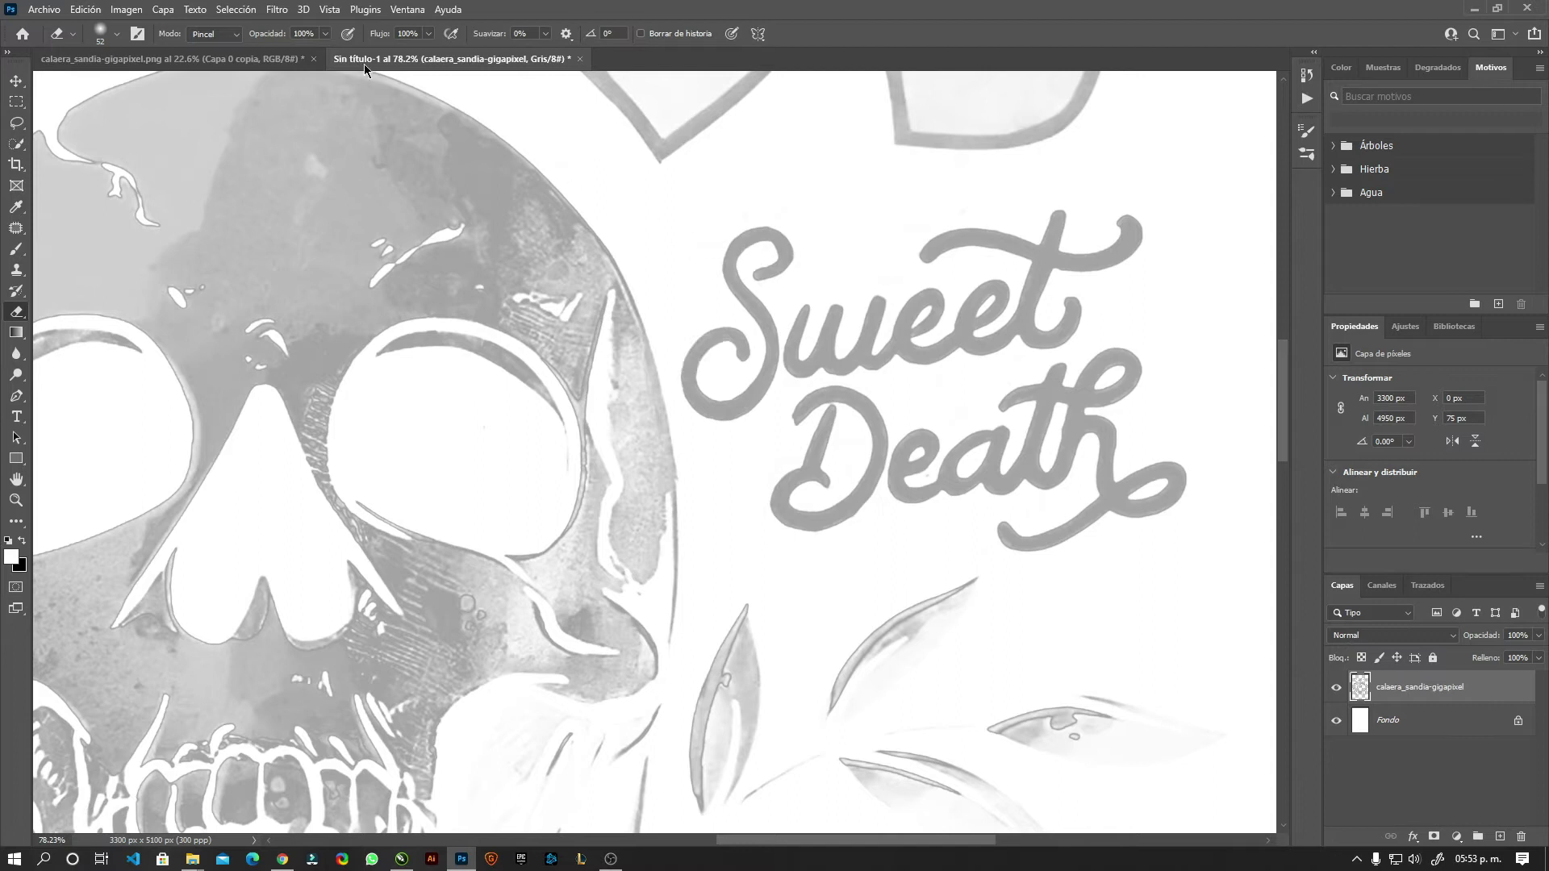
pyautogui.click(209, 58)
# Hide Capa 0 and make Capa 0 copia the working layer
pyautogui.scroll(3, 808, 518)
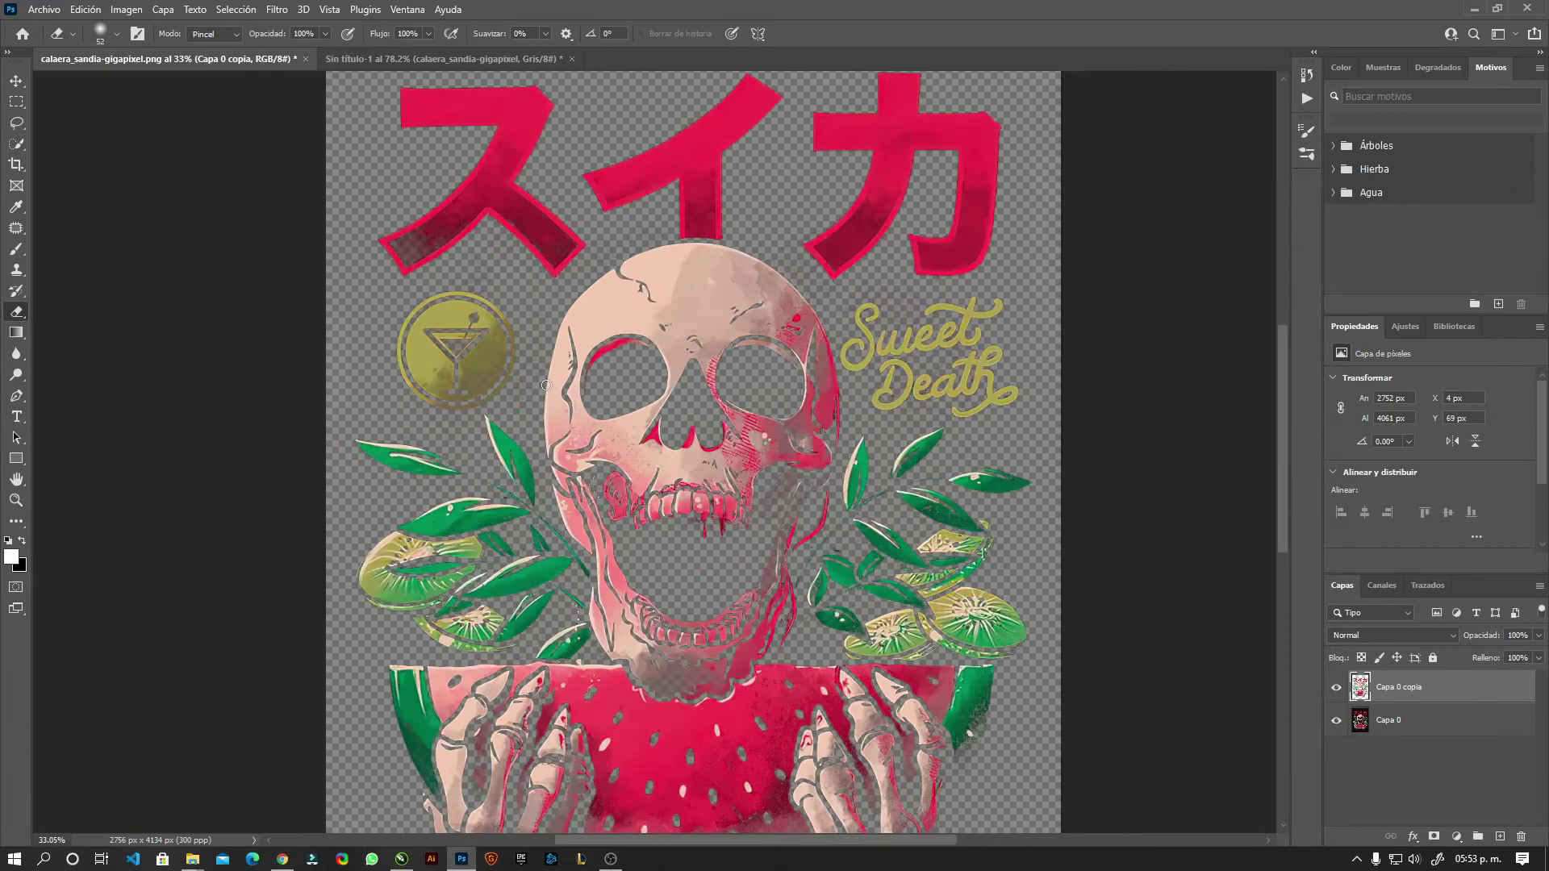
pyautogui.scroll(2, 963, 403)
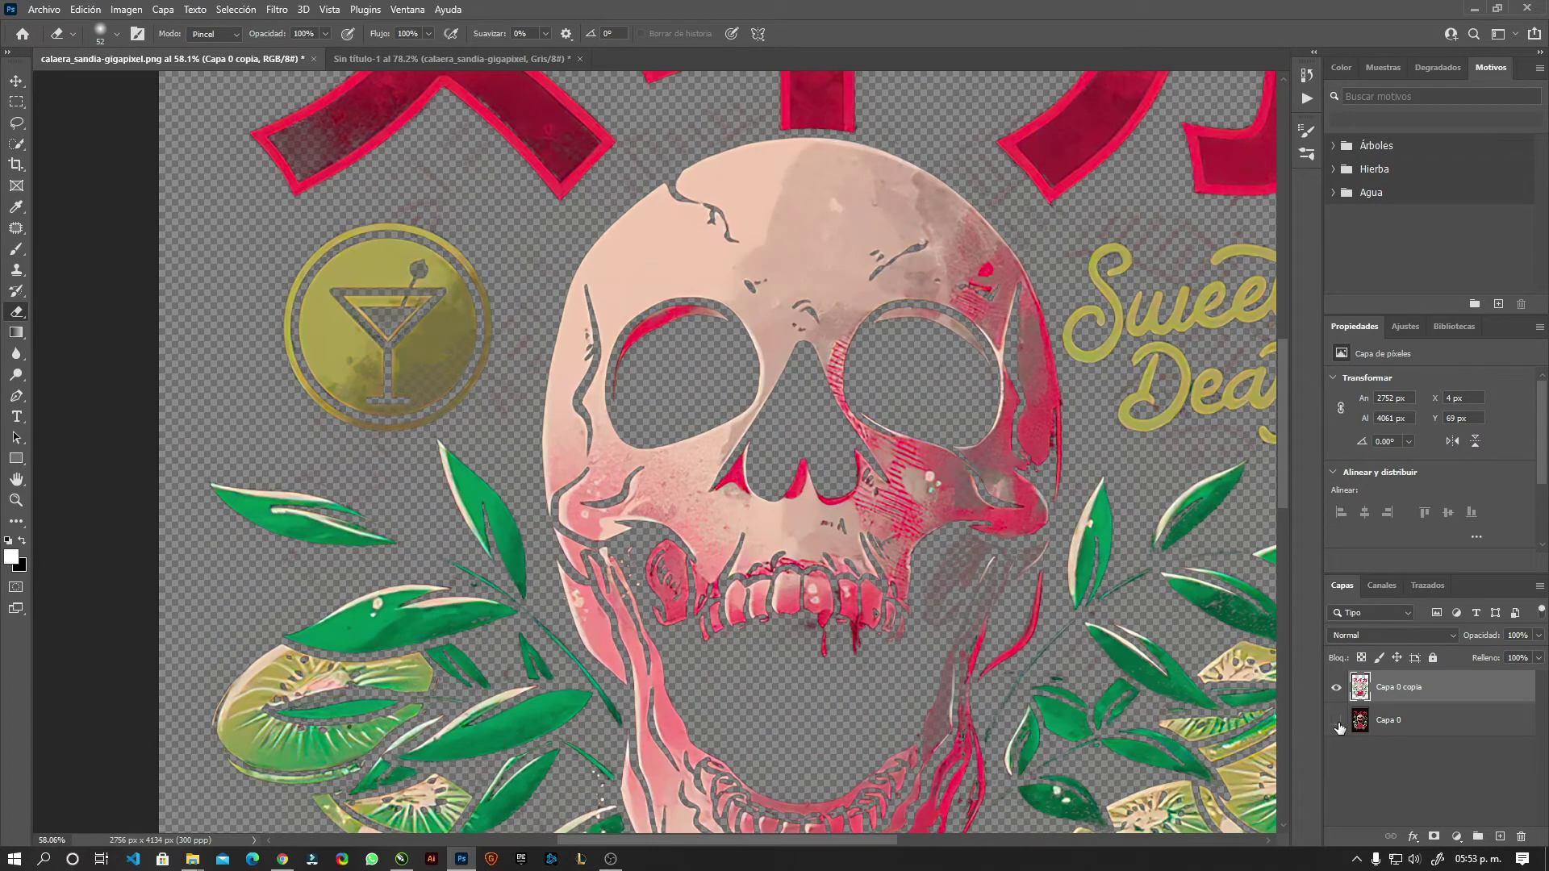
pyautogui.click(1336, 720)
pyautogui.click(1389, 726)
pyautogui.scroll(-2, 787, 403)
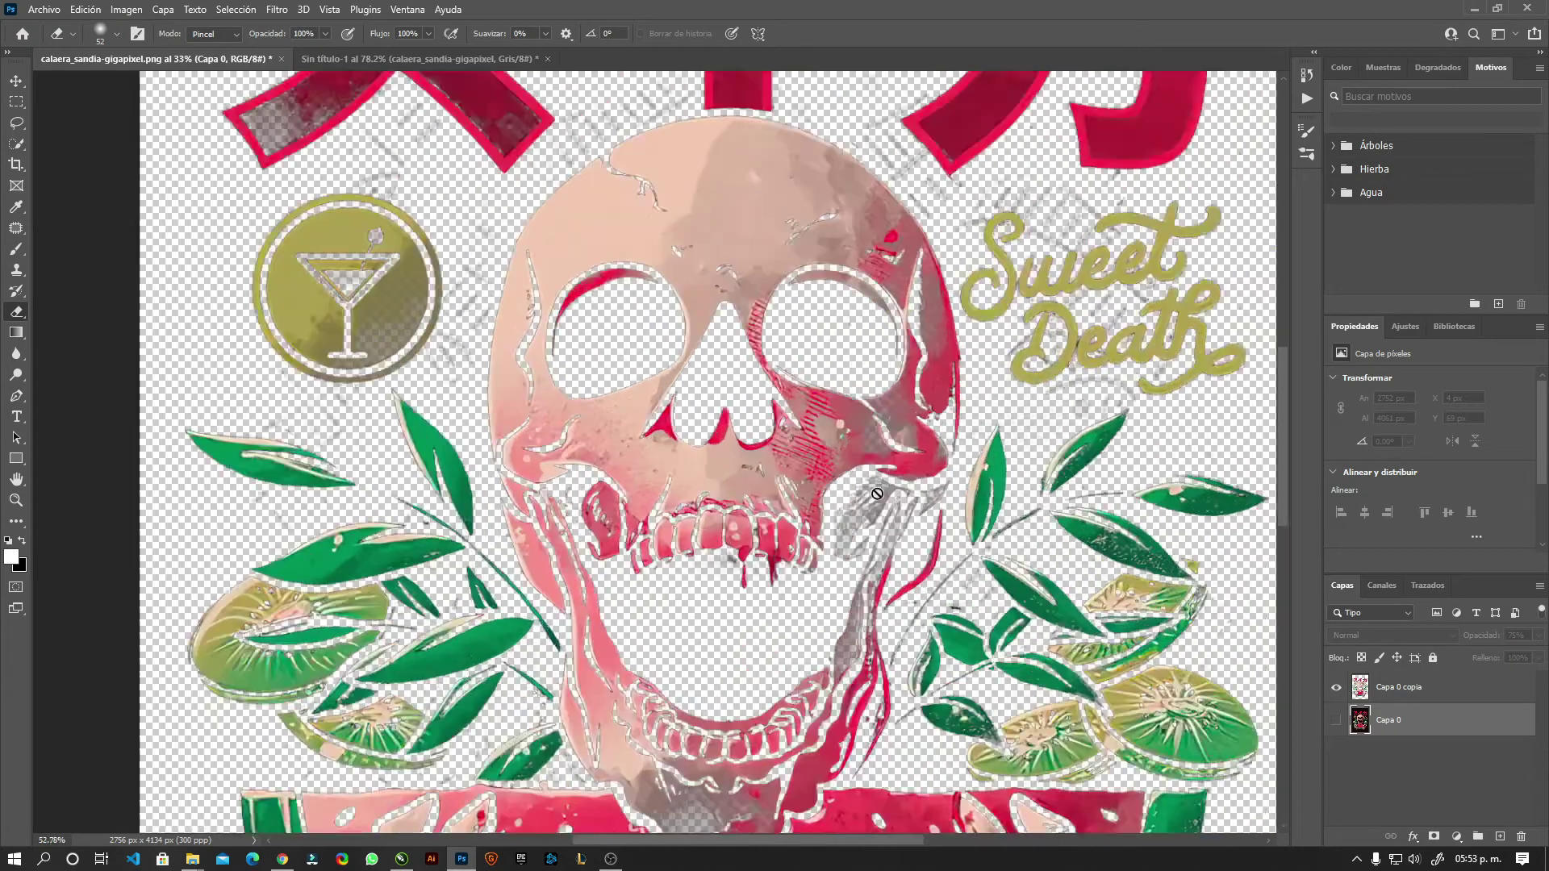
pyautogui.scroll(3, 786, 403)
pyautogui.scroll(2, 787, 403)
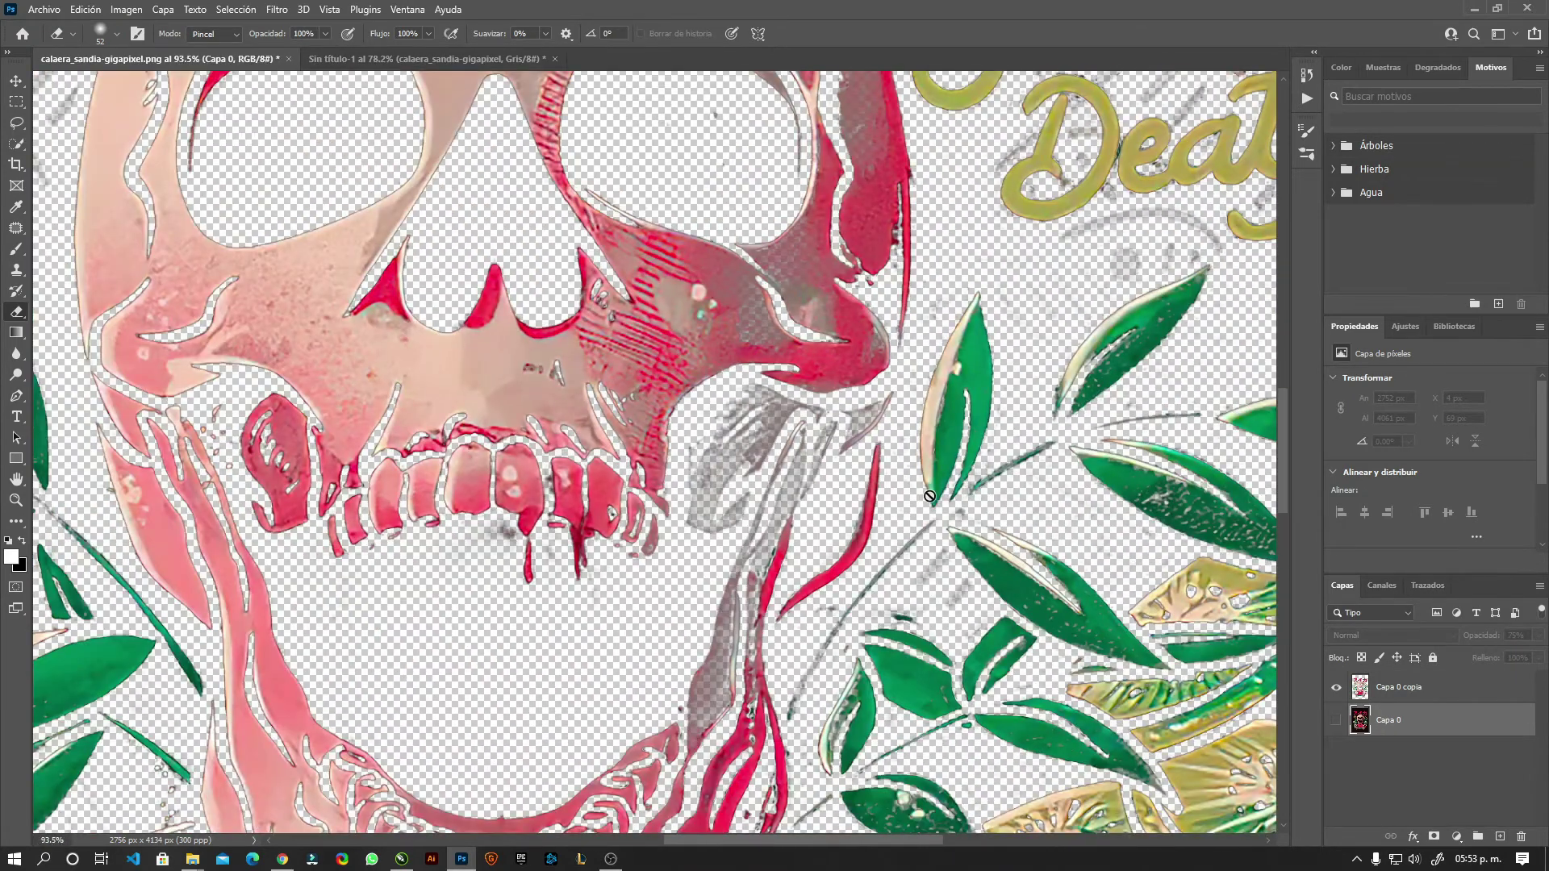
pyautogui.click(1390, 686)
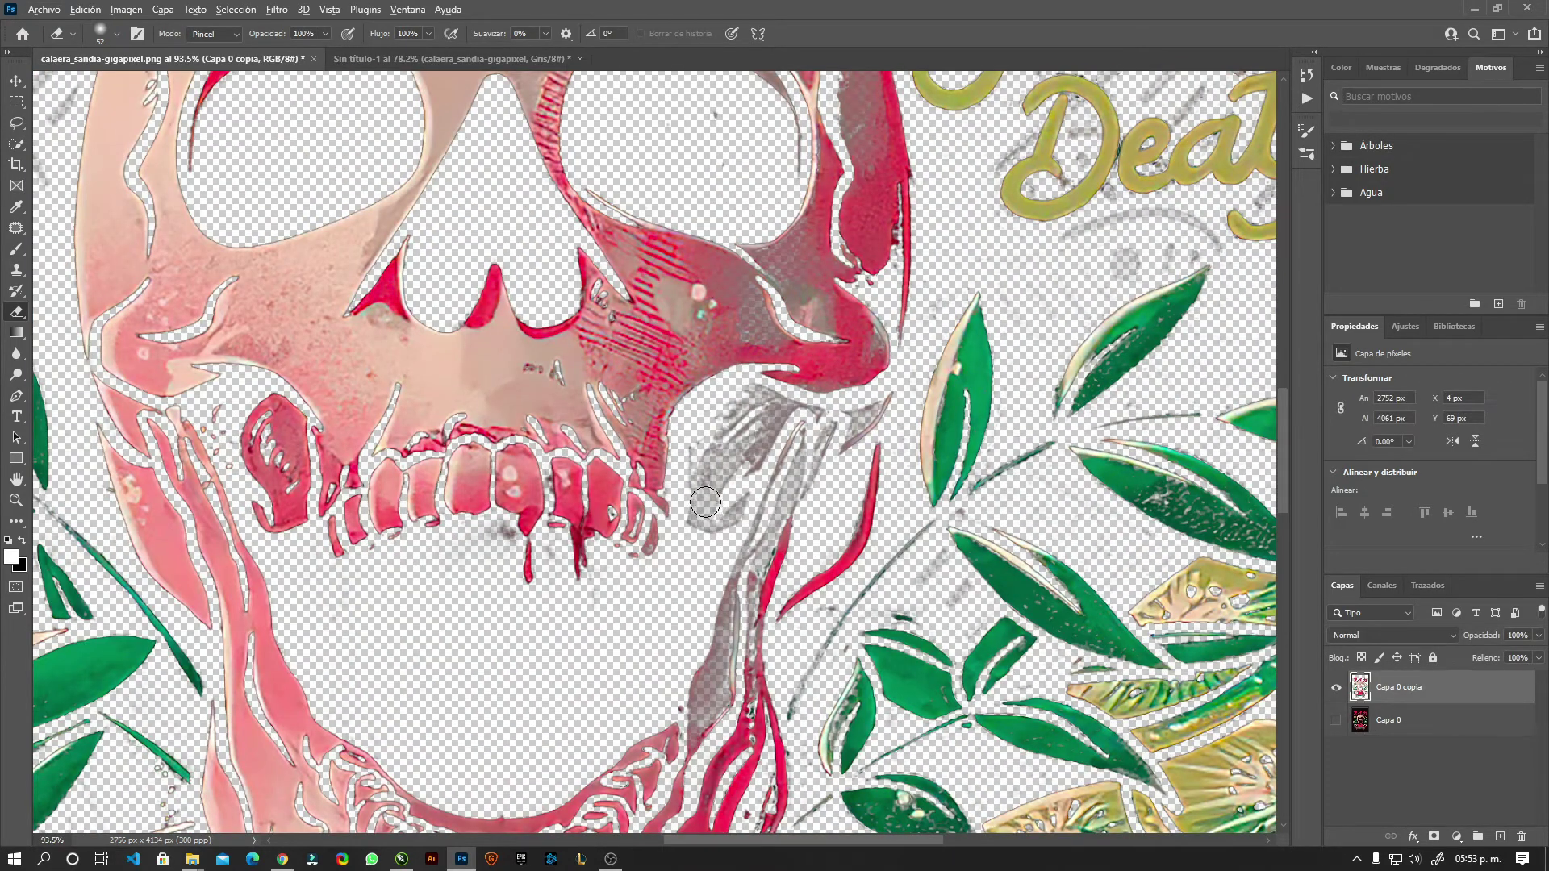
# Try restoring parts of the canvas with the History Brush, dismissing each error
pyautogui.keyDown('alt'); pyautogui.click(715, 470); pyautogui.keyUp('alt')
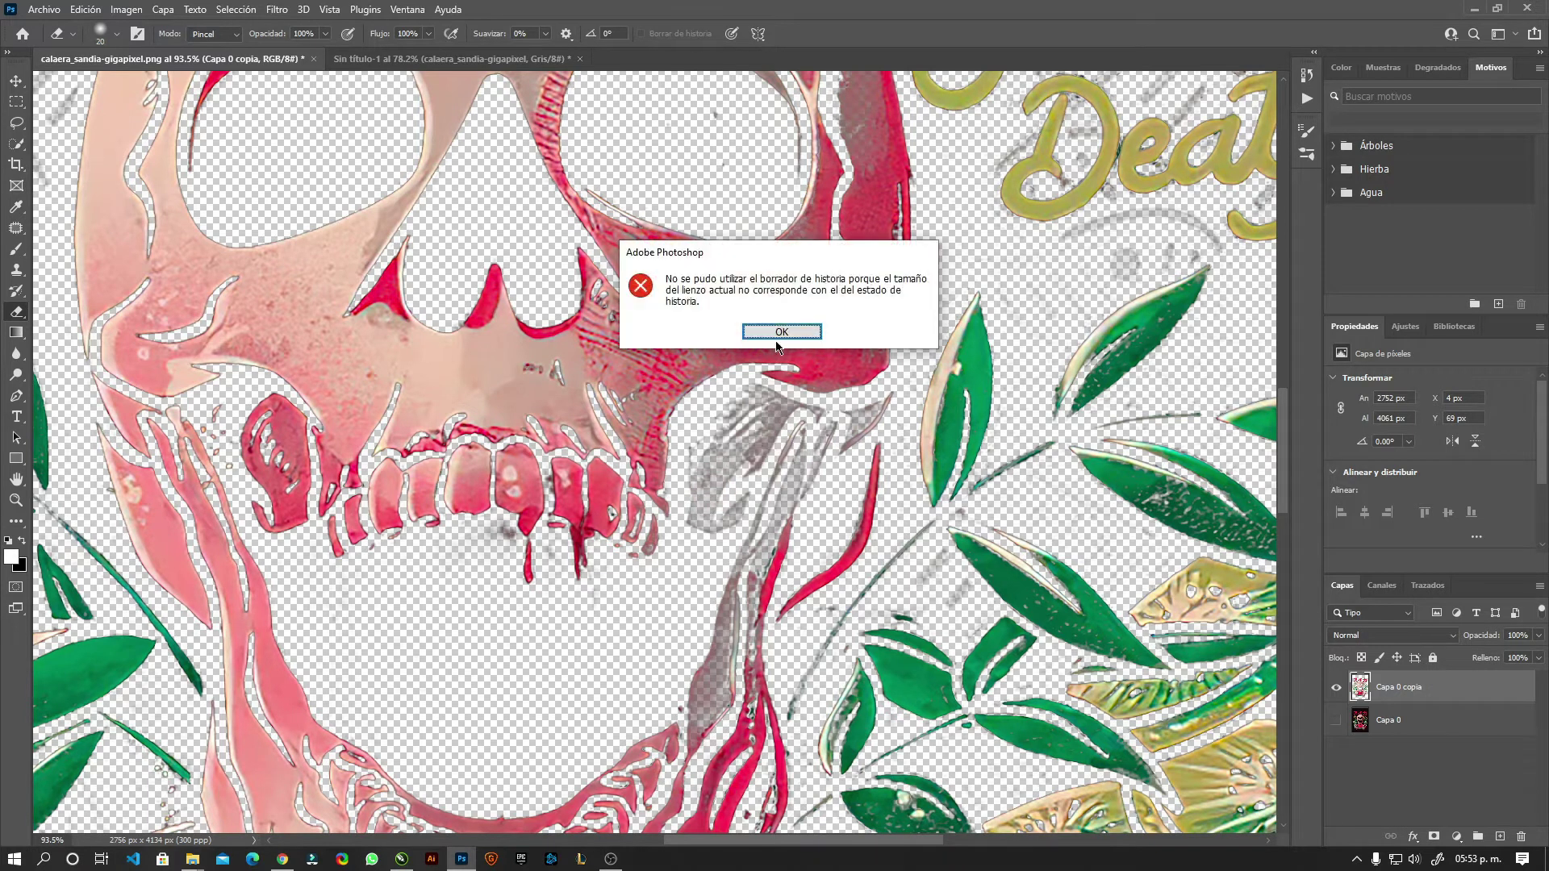
pyautogui.click(780, 330)
pyautogui.keyDown('alt'); pyautogui.click(748, 397); pyautogui.keyUp('alt')
pyautogui.click(782, 332)
pyautogui.keyDown('alt'); pyautogui.click(696, 495); pyautogui.keyUp('alt')
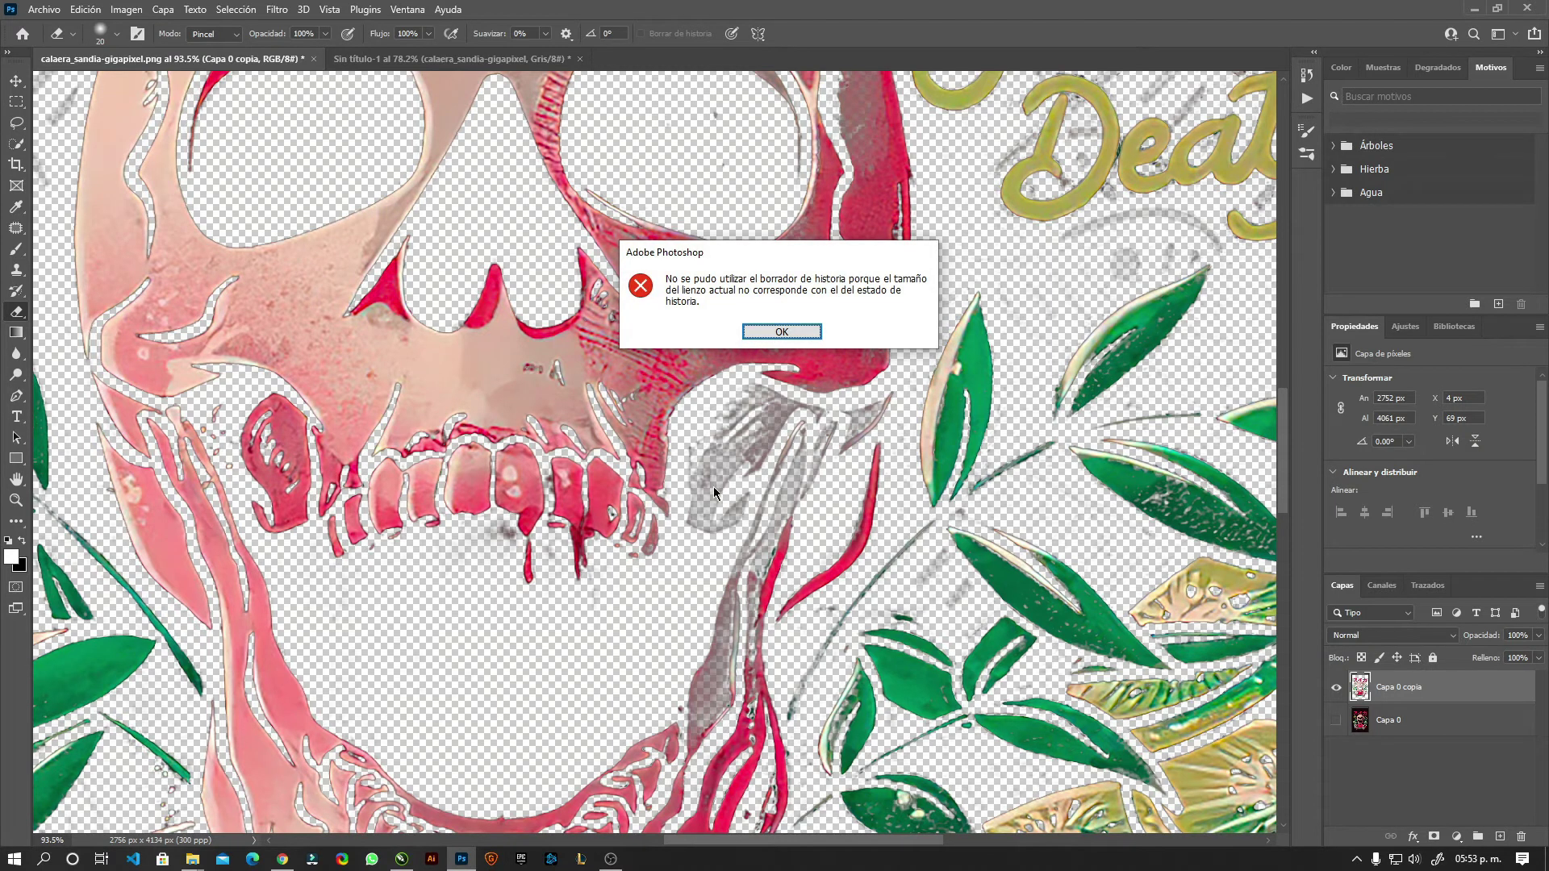
pyautogui.click(790, 330)
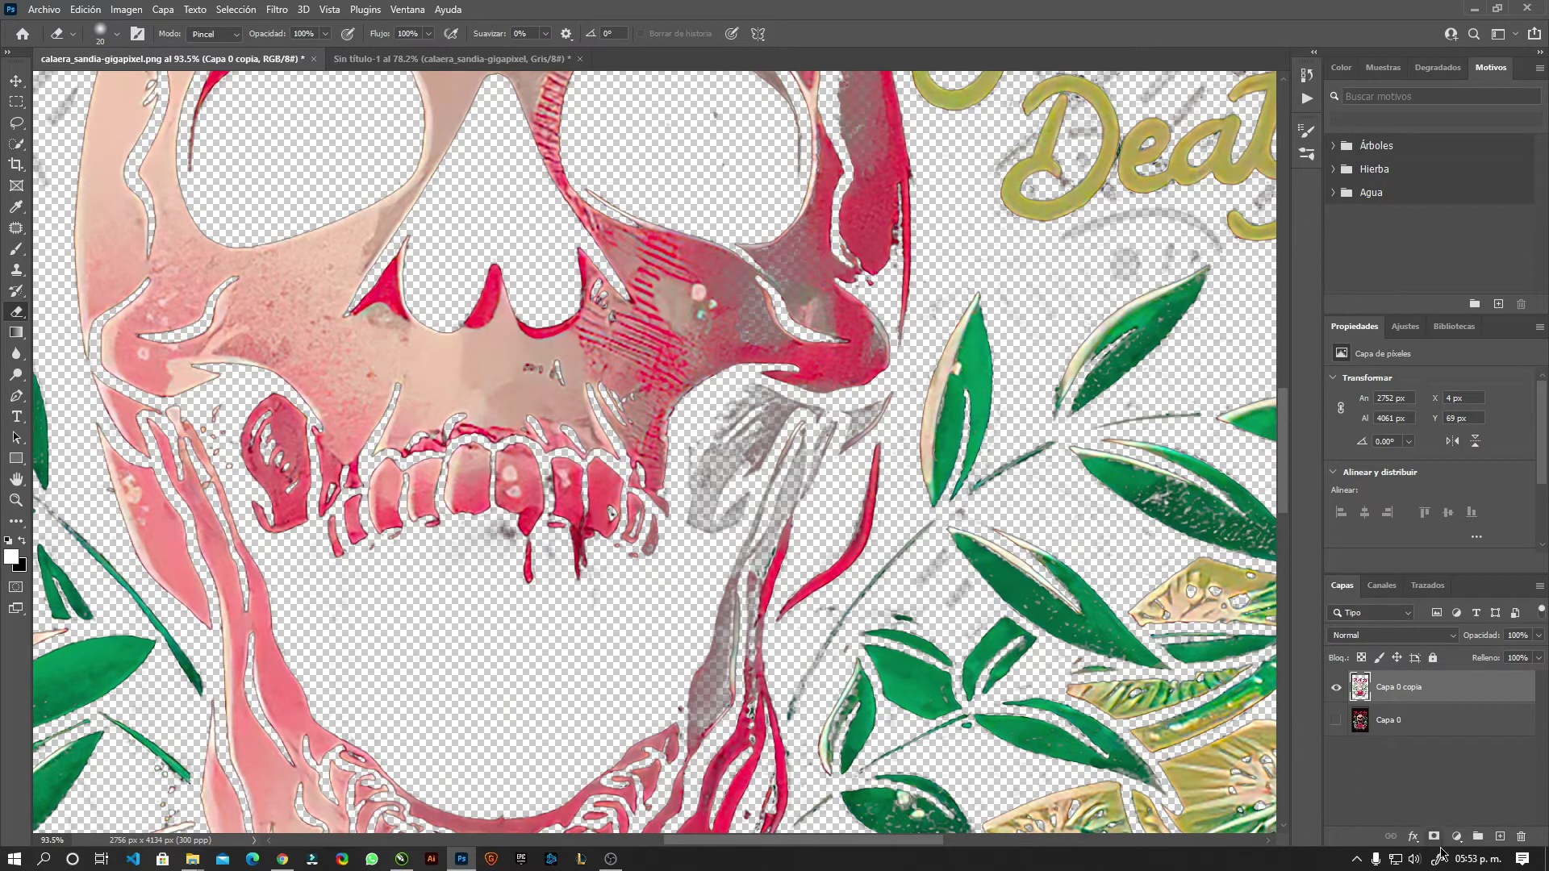
# Duplicate Capa 0 as Capa 0 copia 2, move it to the top, show it, and add a black mask
pyautogui.click(1396, 726)
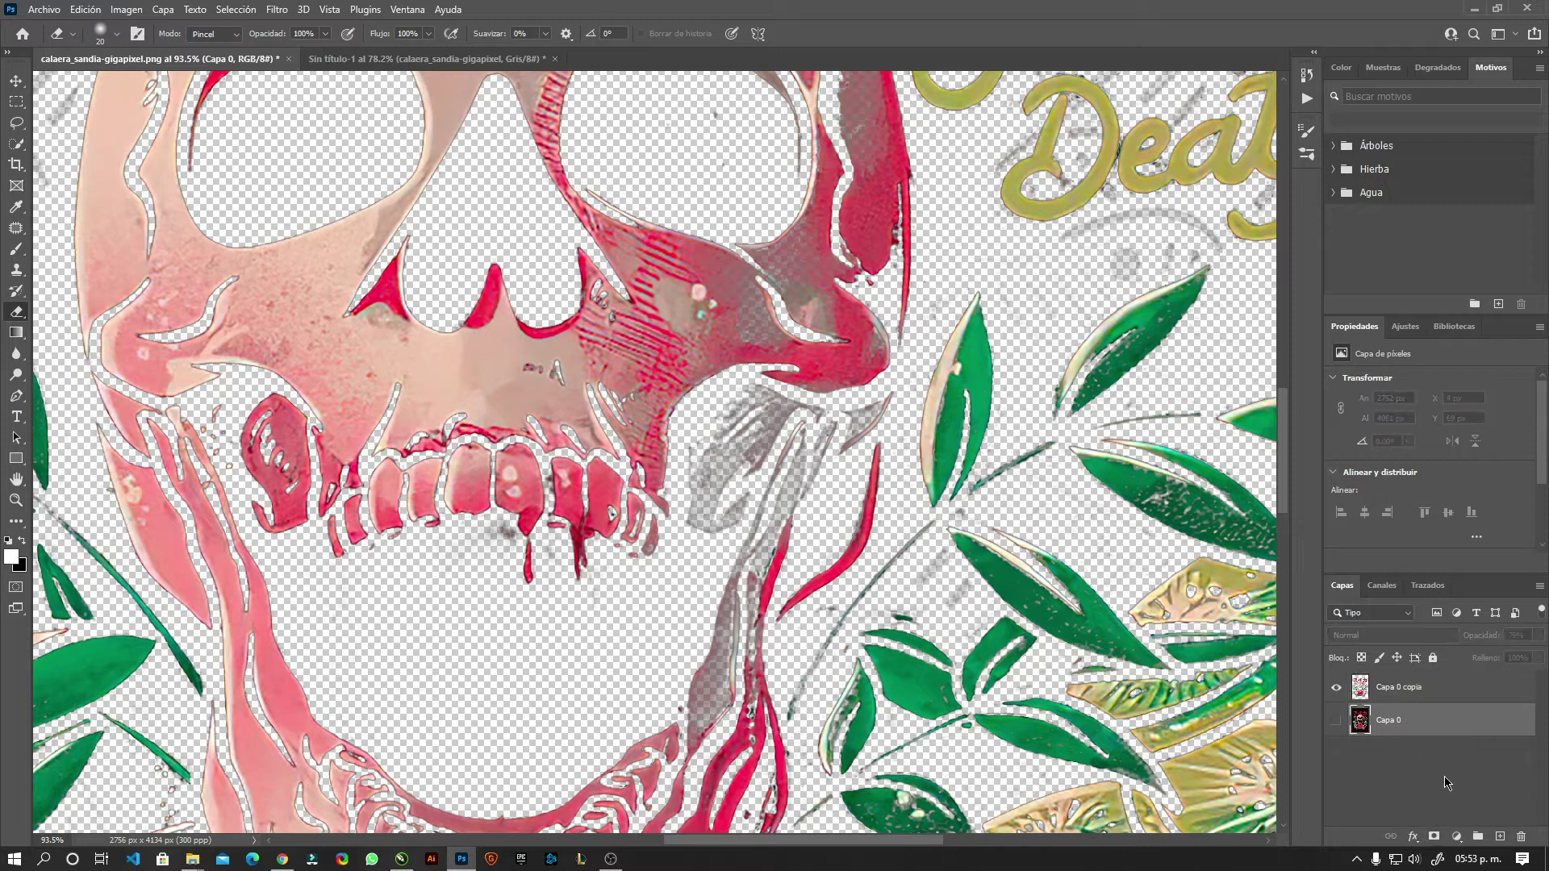
pyautogui.hotkey('ctrl', 'j')
pyautogui.moveTo(1425, 734); pyautogui.dragTo(1416, 681)
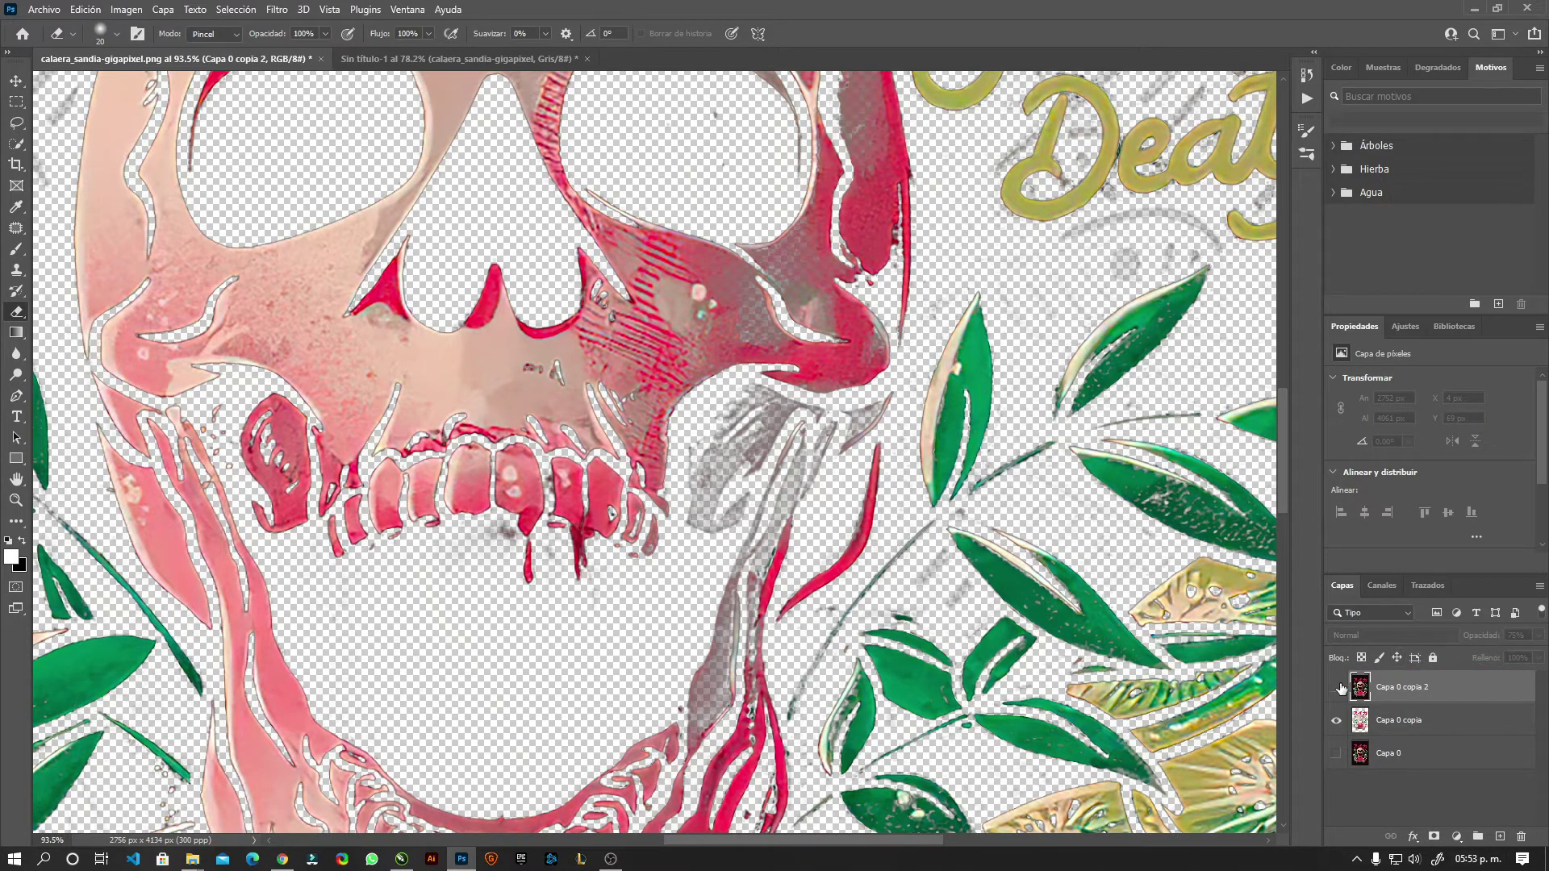
pyautogui.click(1337, 687)
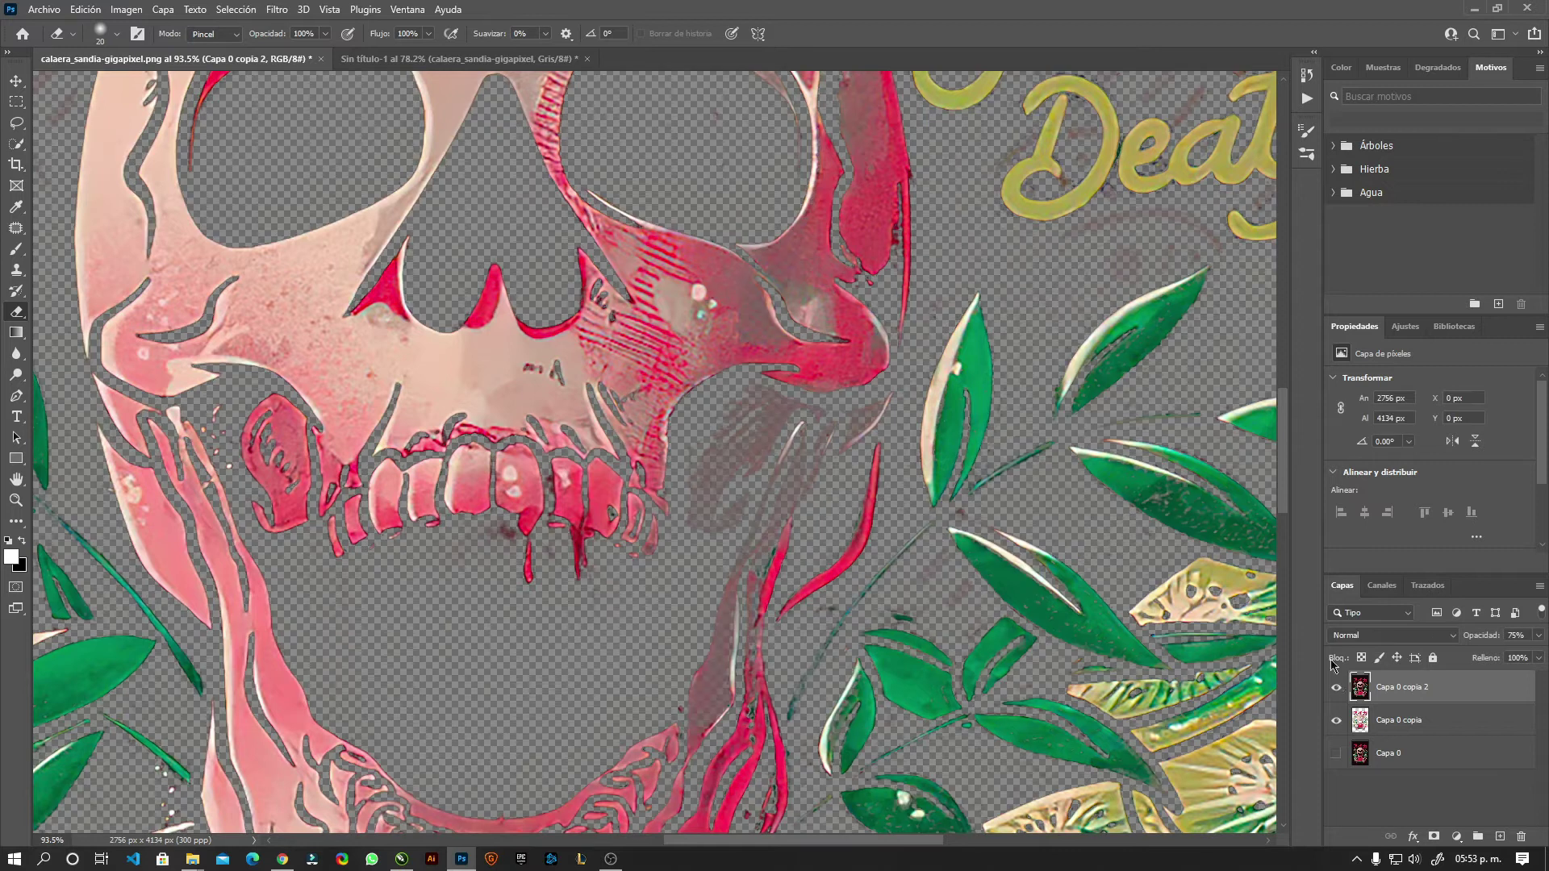
pyautogui.keyDown('alt'); pyautogui.click(1432, 837); pyautogui.keyUp('alt')
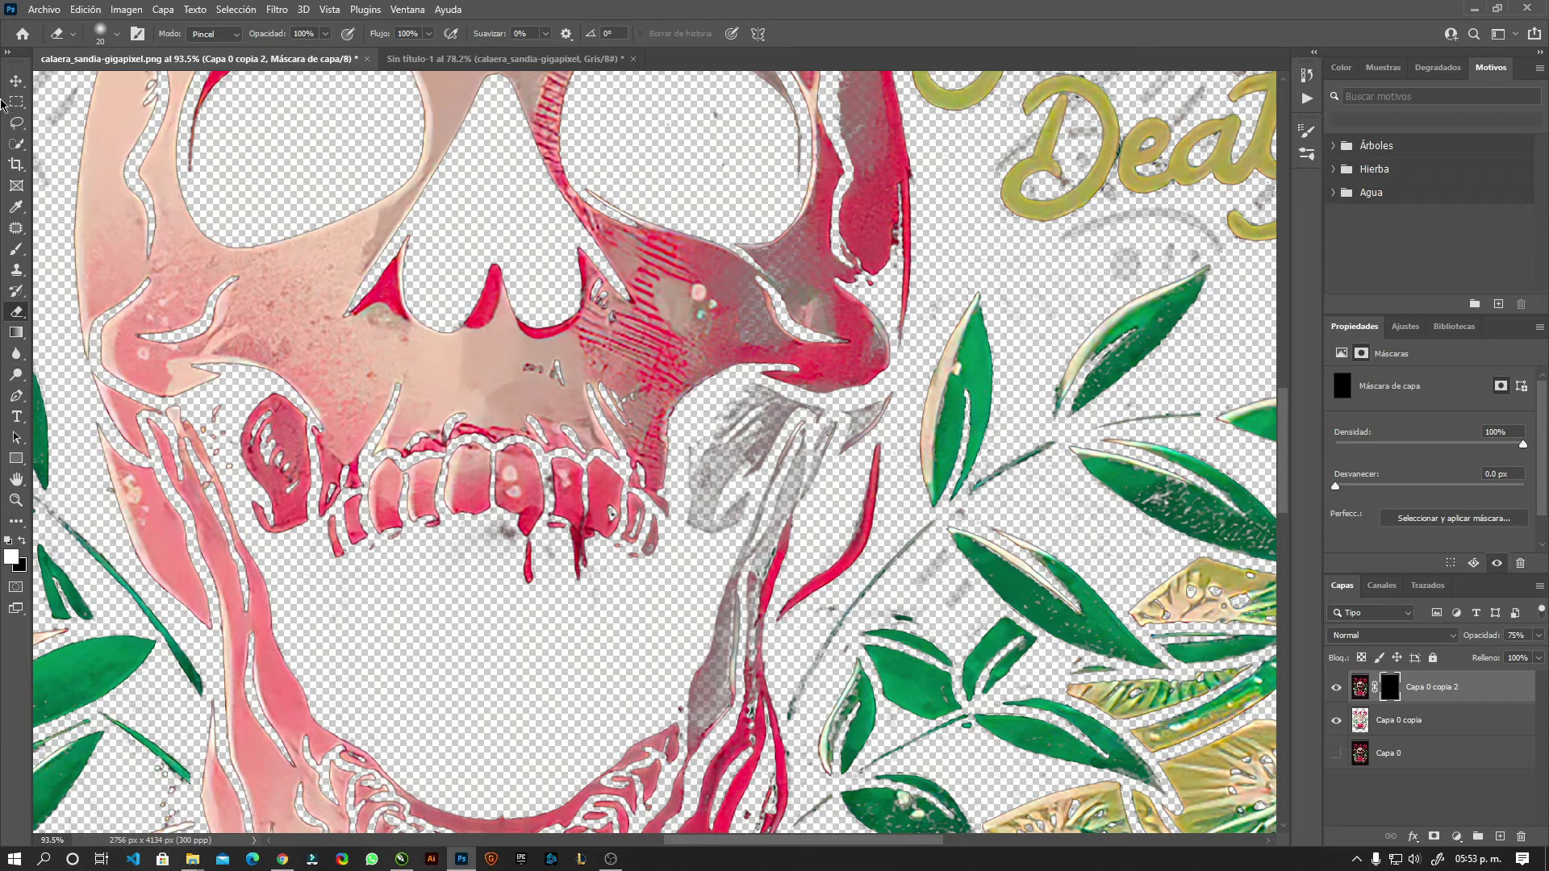
# Paint the jaw shadow back in on the black mask with the Brush
pyautogui.click(16, 251)
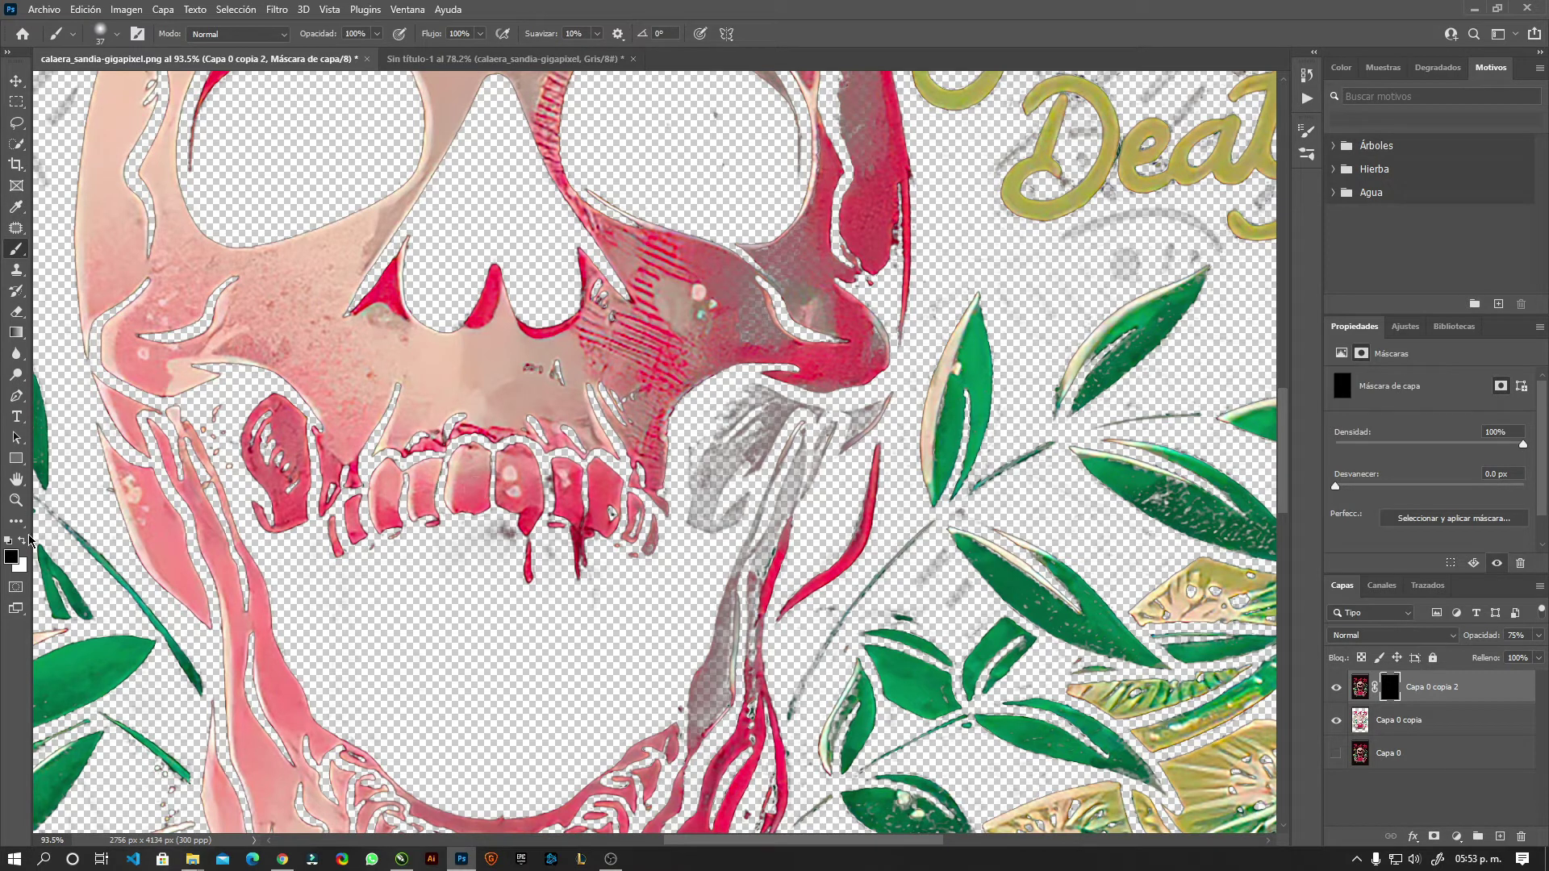
pyautogui.moveTo(743, 471); pyautogui.dragTo(720, 552)
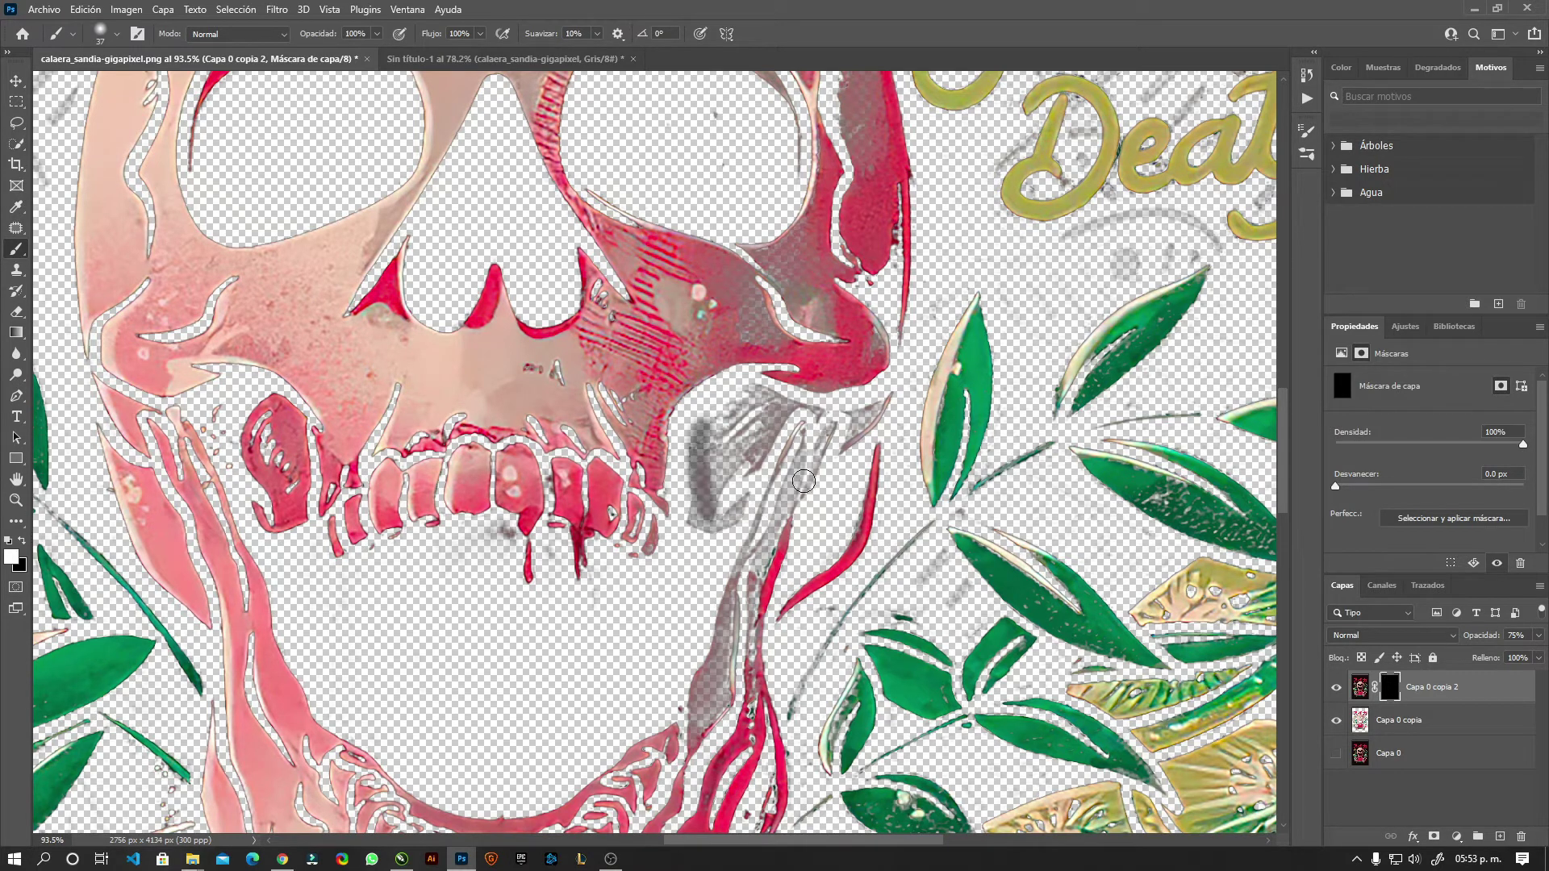
pyautogui.moveTo(773, 406); pyautogui.dragTo(691, 390)
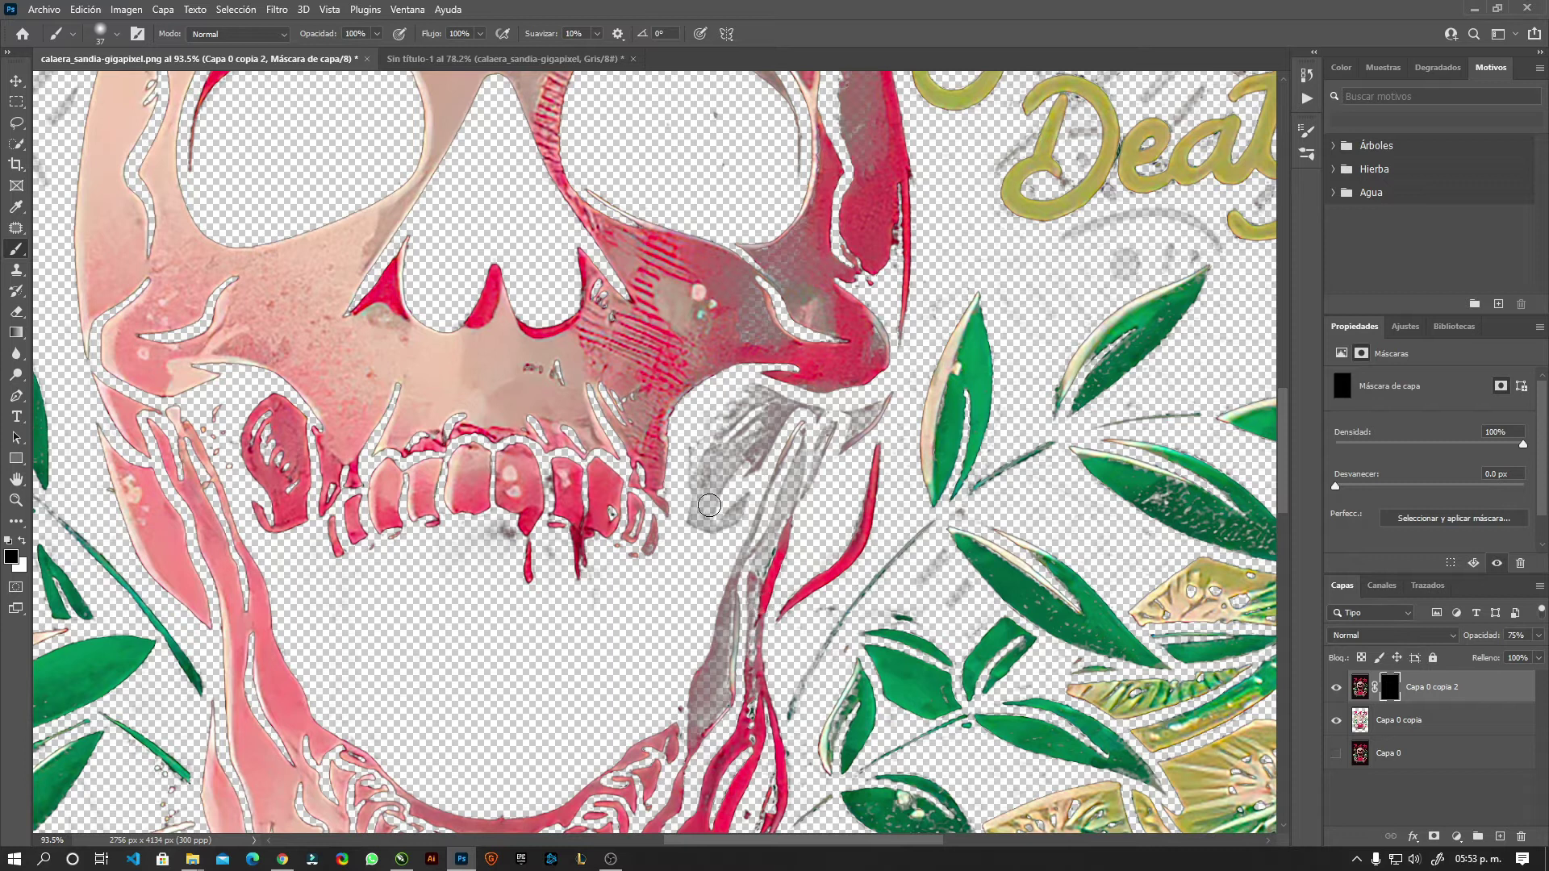
# Target the layer pixels and set Capa 0 copia 2 to 100% opacity
pyautogui.click(1444, 692)
pyautogui.click(1542, 636)
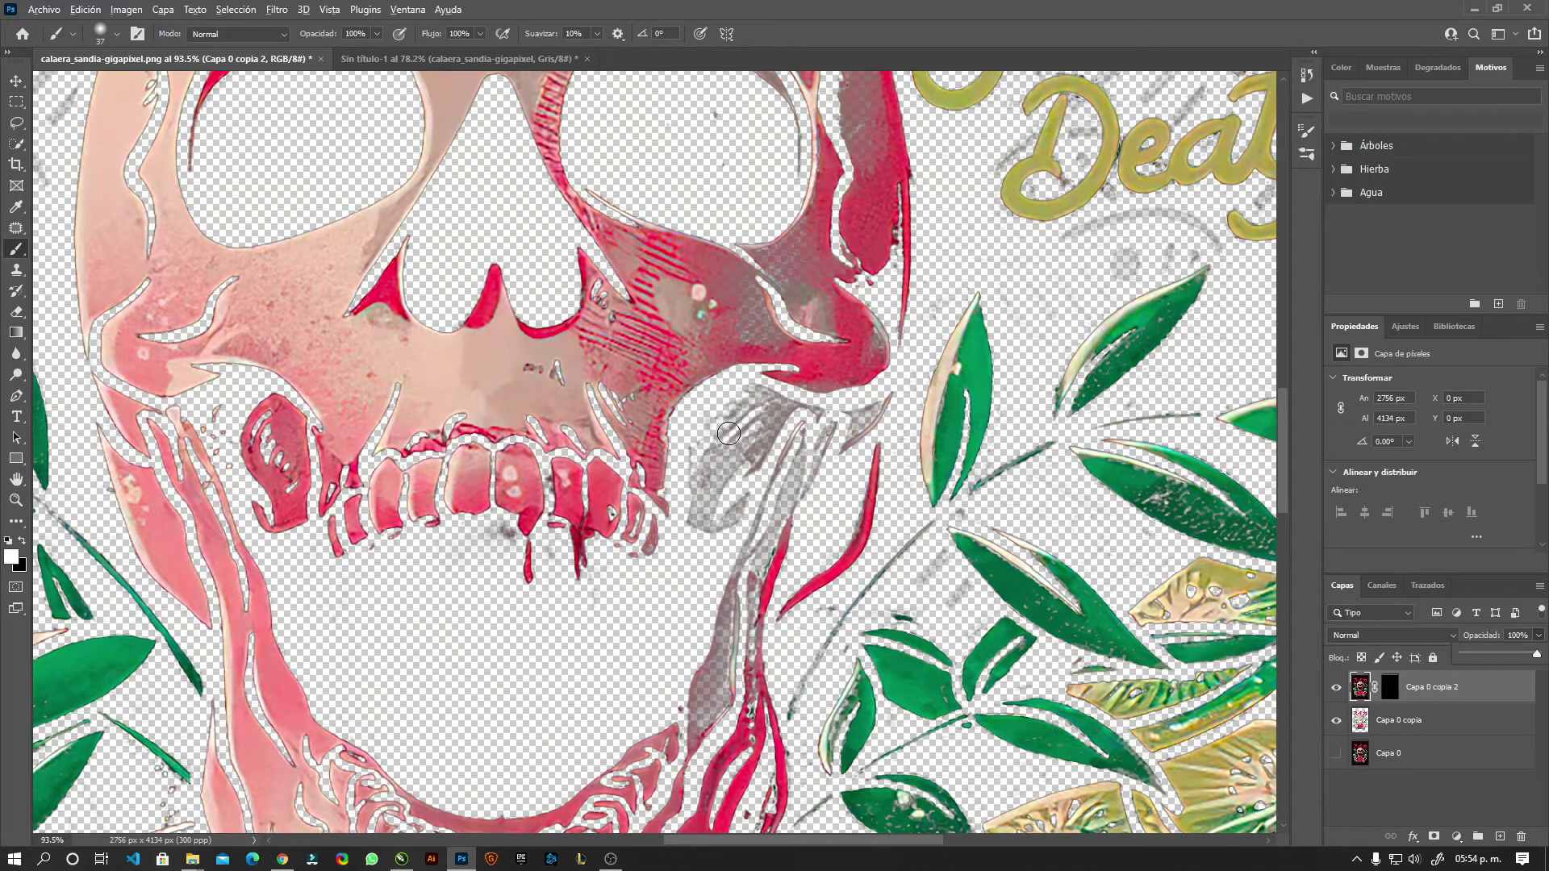
pyautogui.scroll(5, 728, 433)
pyautogui.press('x')
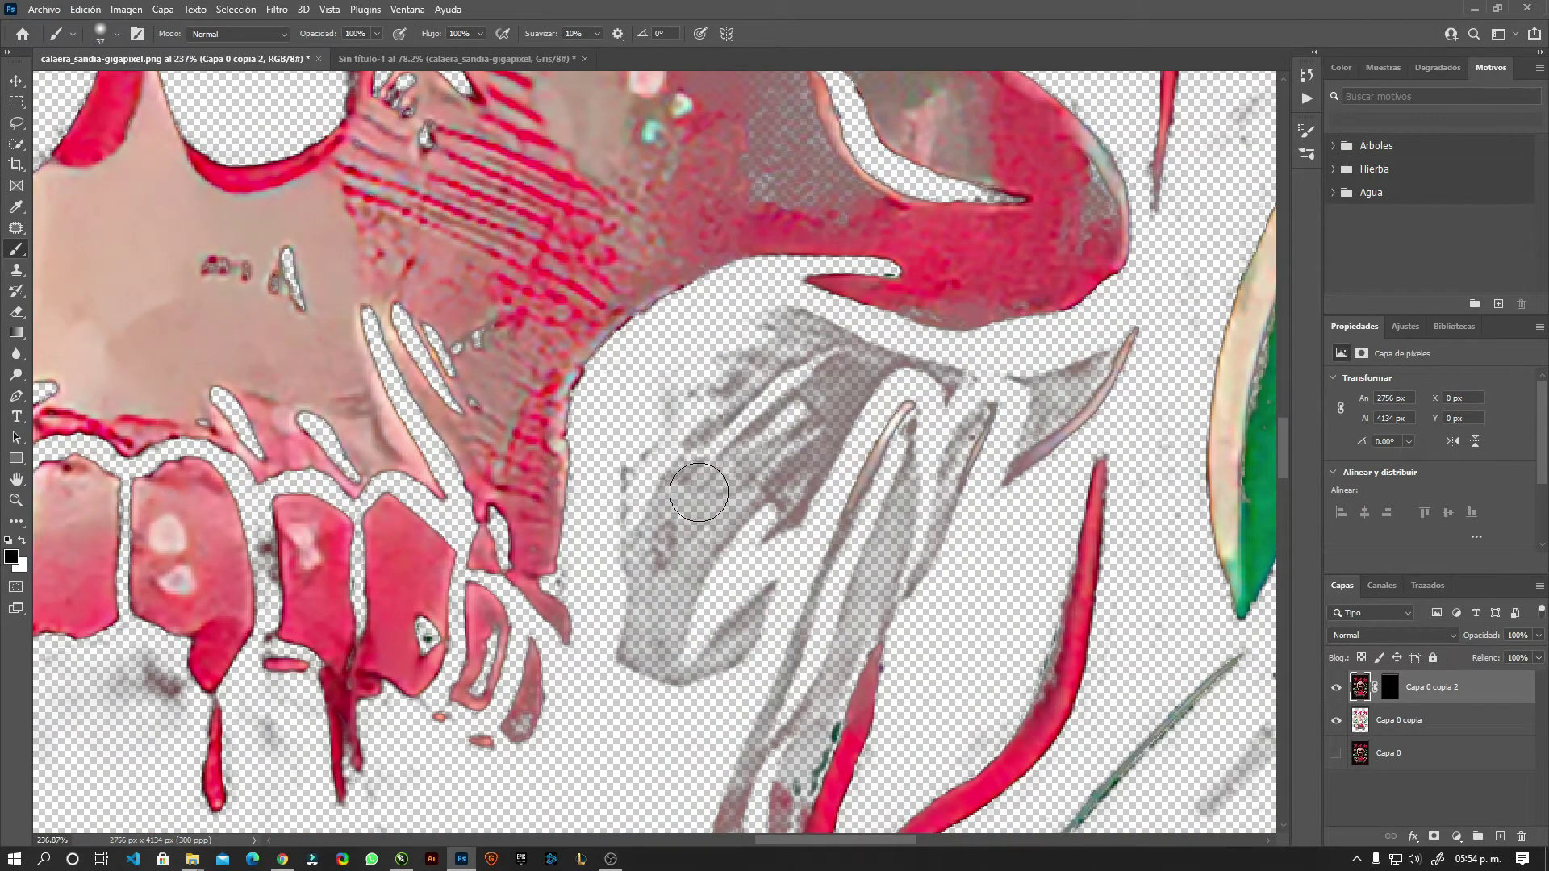
# Shrink the brush to 18 px and target the layer mask for painting
pyautogui.rightClick(699, 492)
pyautogui.moveTo(698, 494); pyautogui.dragTo(671, 507)
pyautogui.press('x')
pyautogui.click(1390, 688)
pyautogui.press('x')
pyautogui.press('x')
# Paint reveal strokes down the jaw shadow on the mask, undoing the unwanted ones
pyautogui.moveTo(676, 545); pyautogui.dragTo(739, 480)
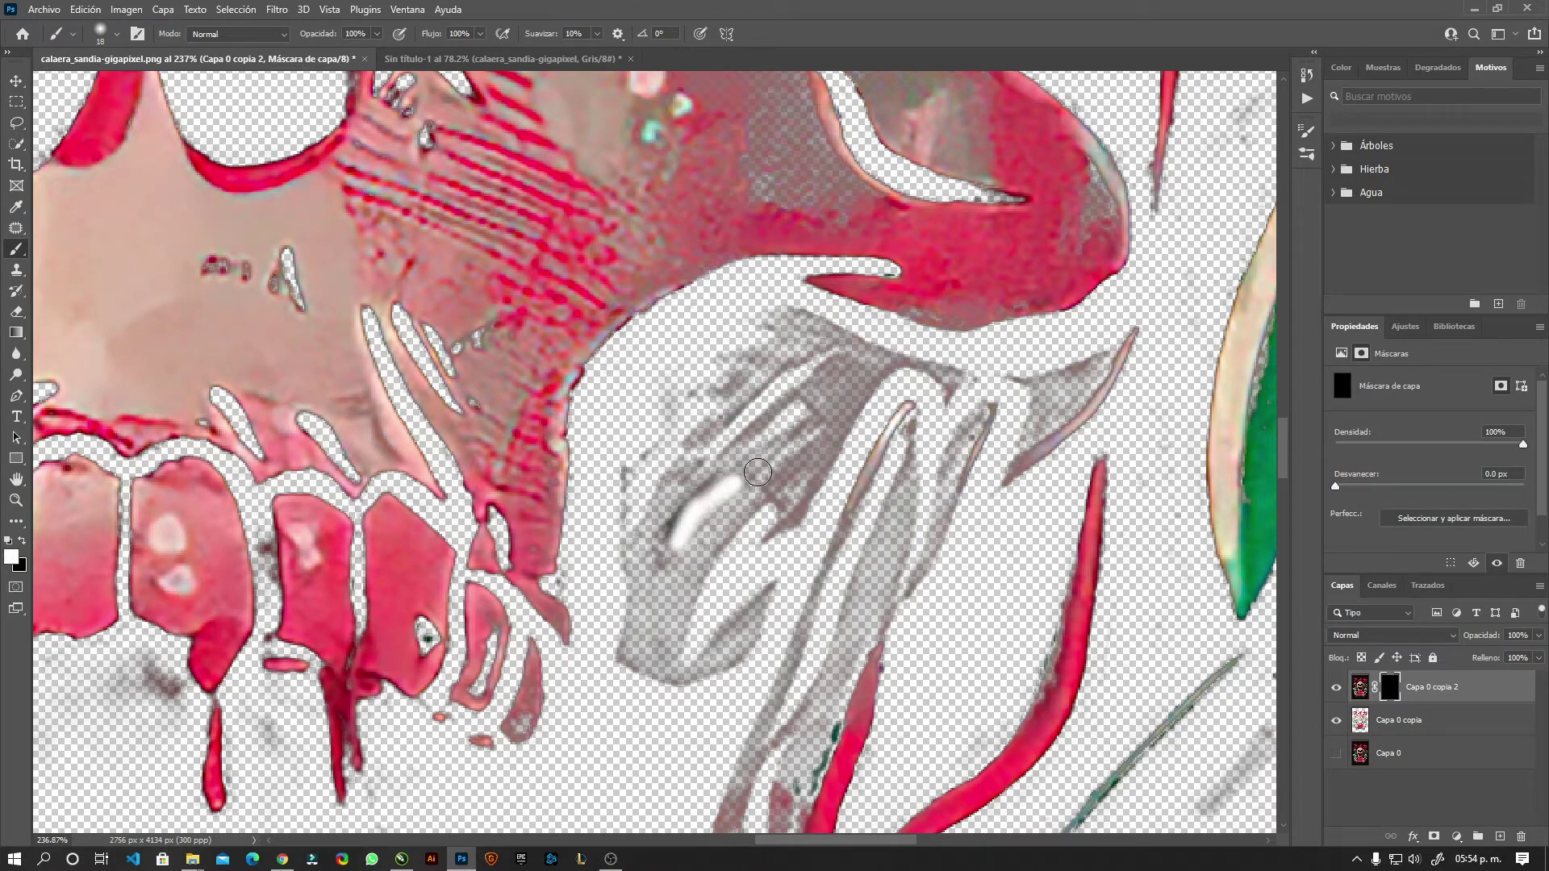
pyautogui.hotkey('ctrl', 'z')
pyautogui.moveTo(735, 478)
pyautogui.mouseDown()
pyautogui.moveTo(658, 648)
pyautogui.moveTo(694, 443)
pyautogui.moveTo(1542, 500)
pyautogui.moveTo(643, 587)
pyautogui.mouseUp()
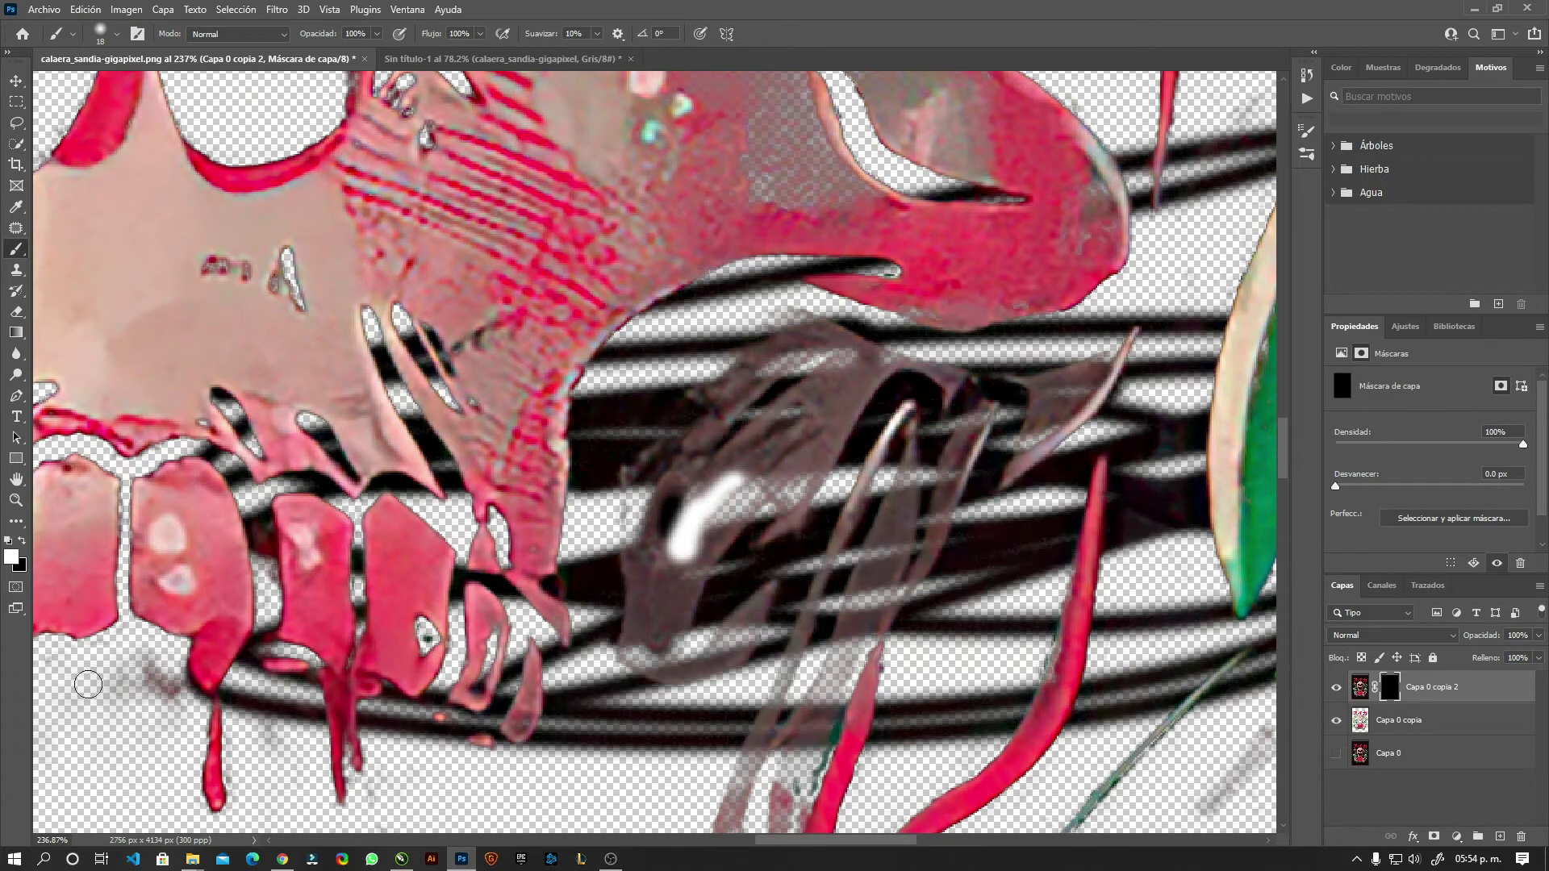
pyautogui.scroll(-2, 705, 430)
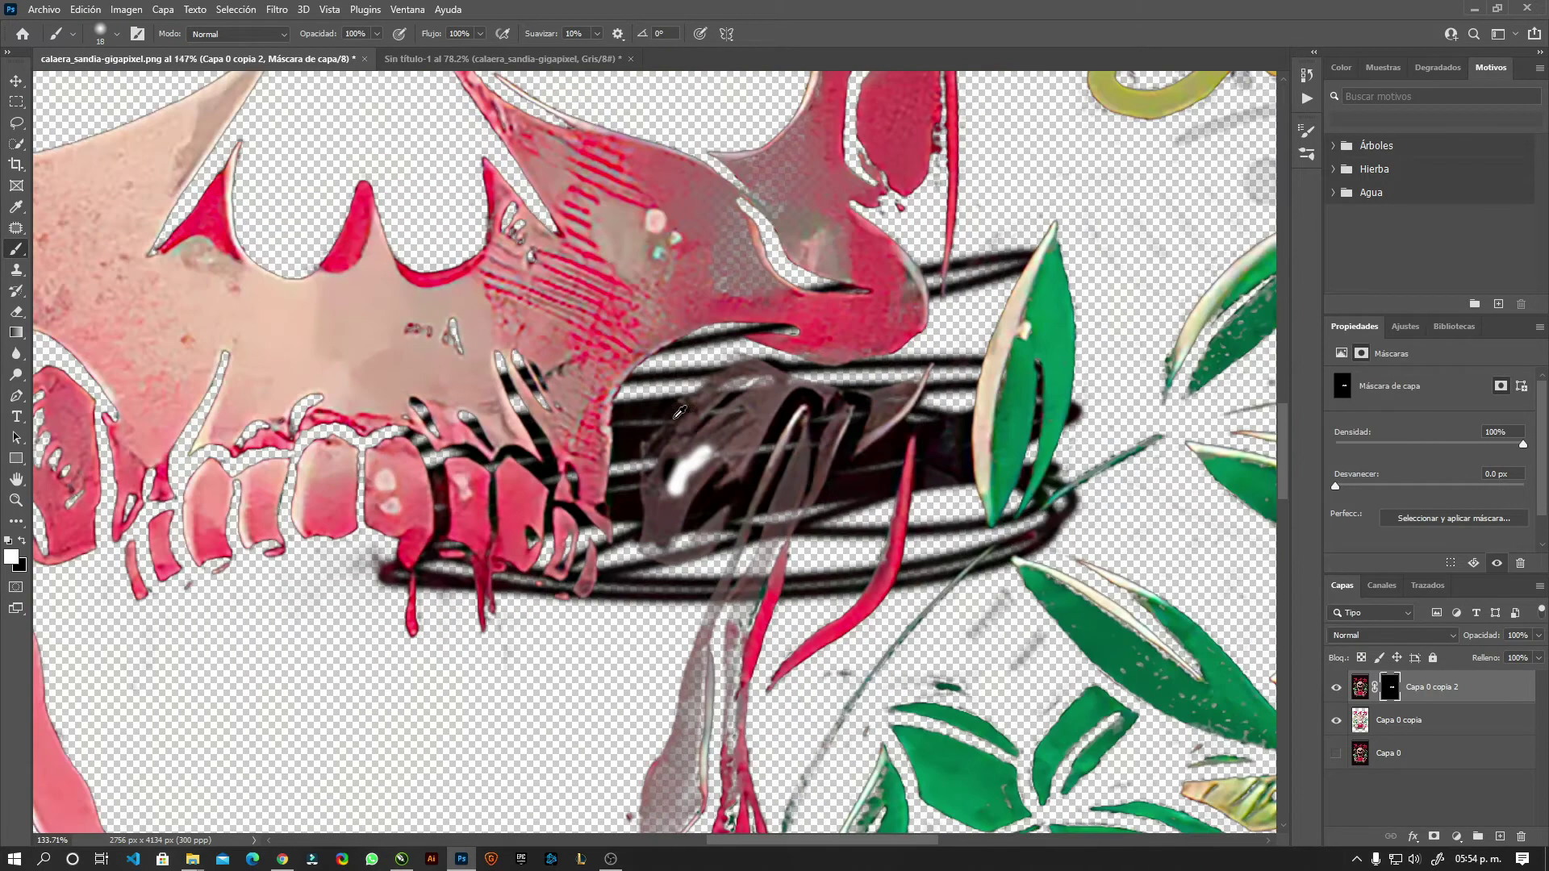
pyautogui.hotkey('ctrl', 'z')
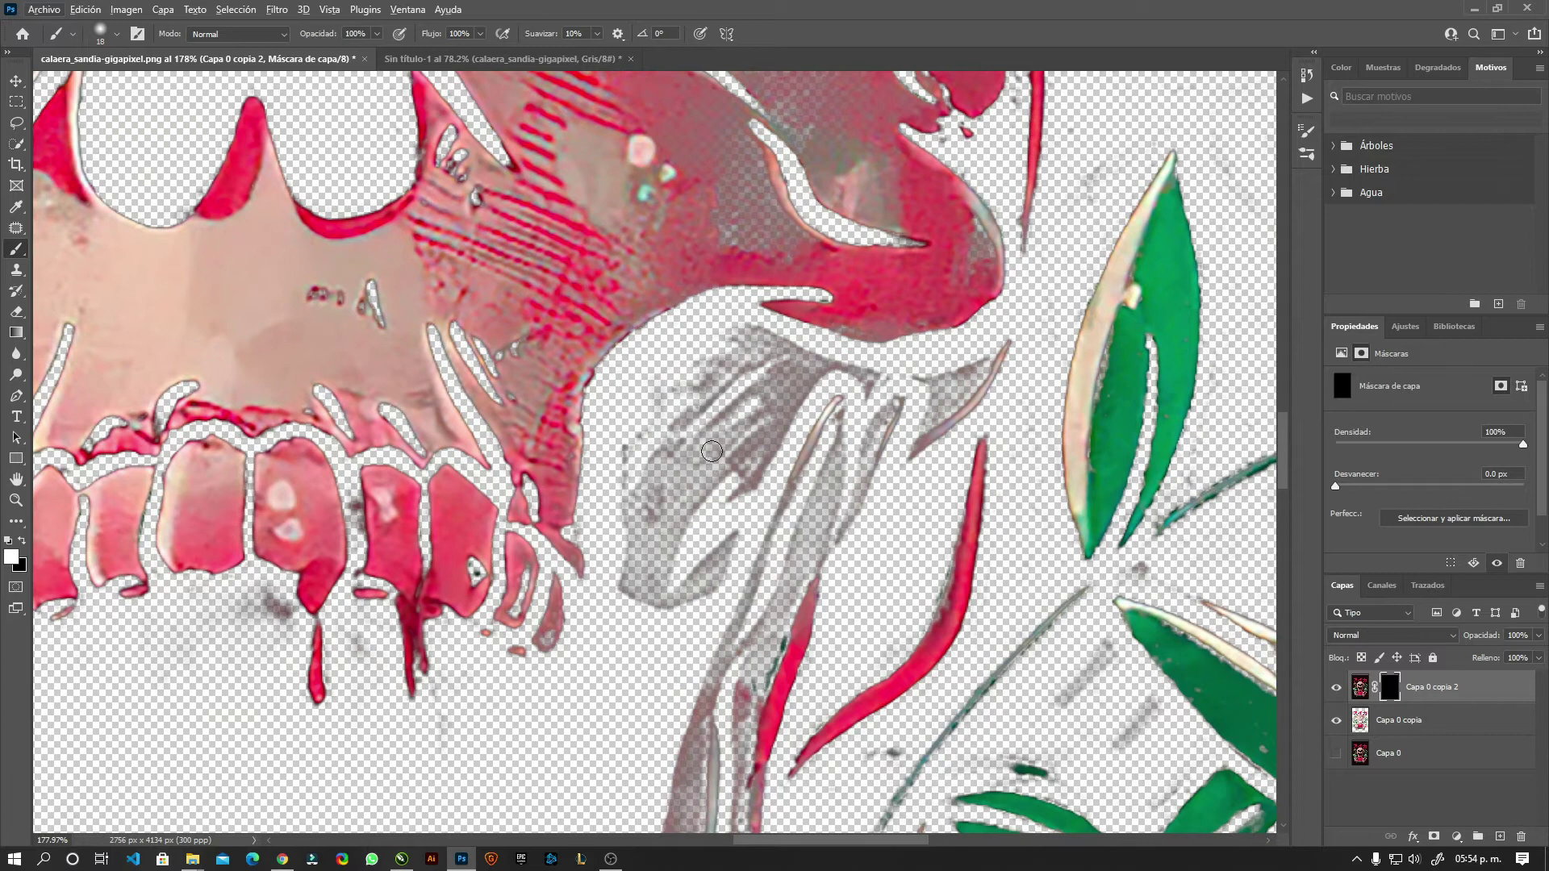
pyautogui.scroll(4, 712, 451)
# Keep a diagonal reveal streak over the jaw shadow, undo a hiding stroke, and zoom out
pyautogui.moveTo(715, 528)
pyautogui.mouseDown()
pyautogui.moveTo(843, 407)
pyautogui.moveTo(622, 552)
pyautogui.moveTo(633, 564)
pyautogui.moveTo(577, 709)
pyautogui.moveTo(609, 556)
pyautogui.mouseUp()
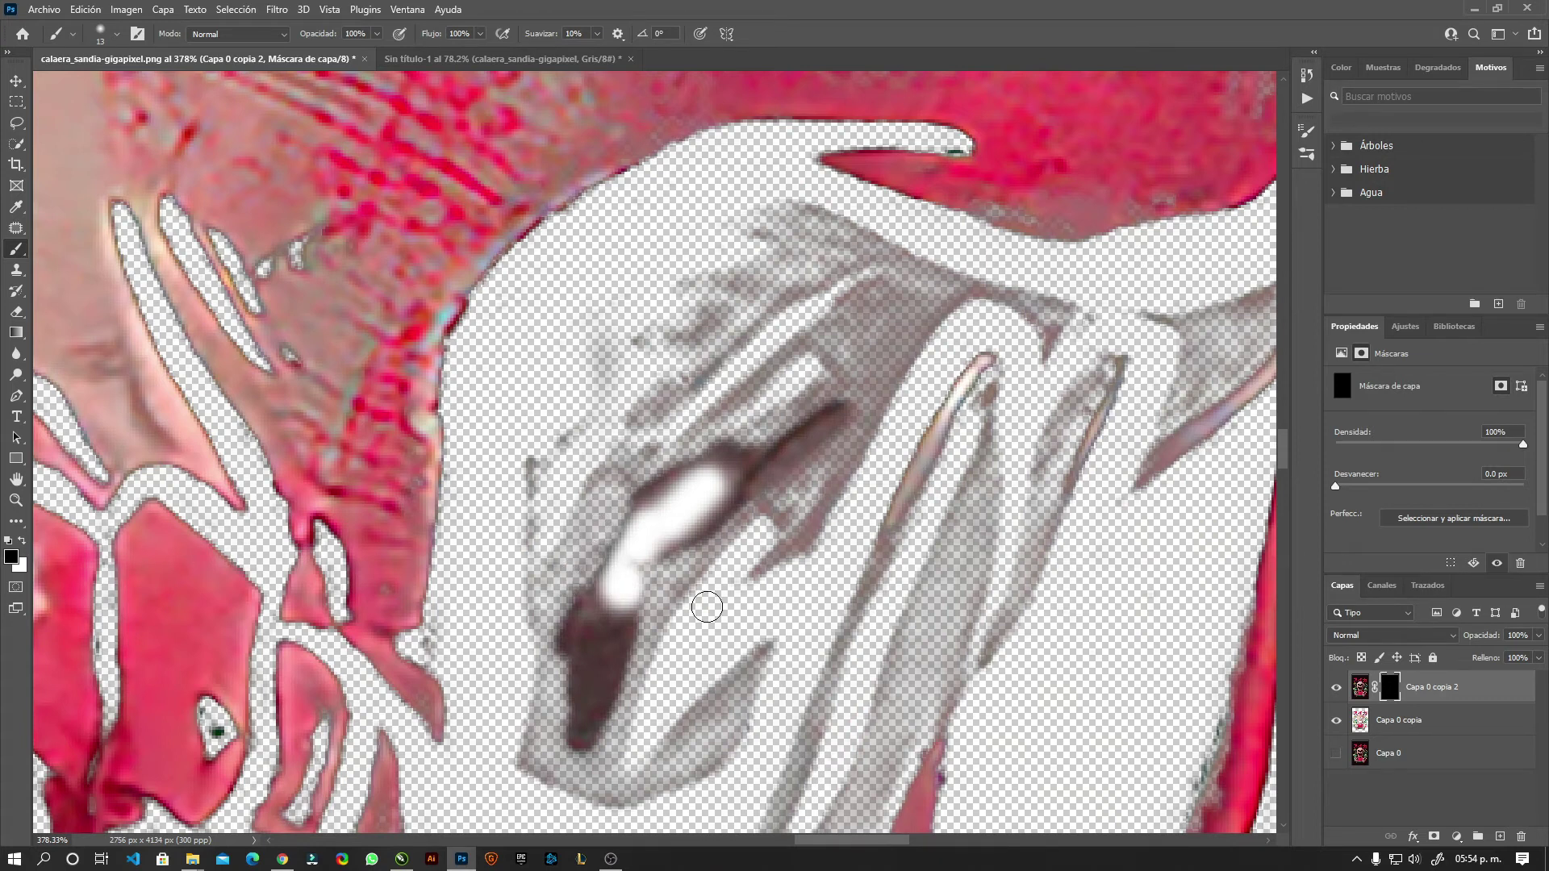
pyautogui.press('x')
pyautogui.moveTo(633, 459); pyautogui.dragTo(623, 716)
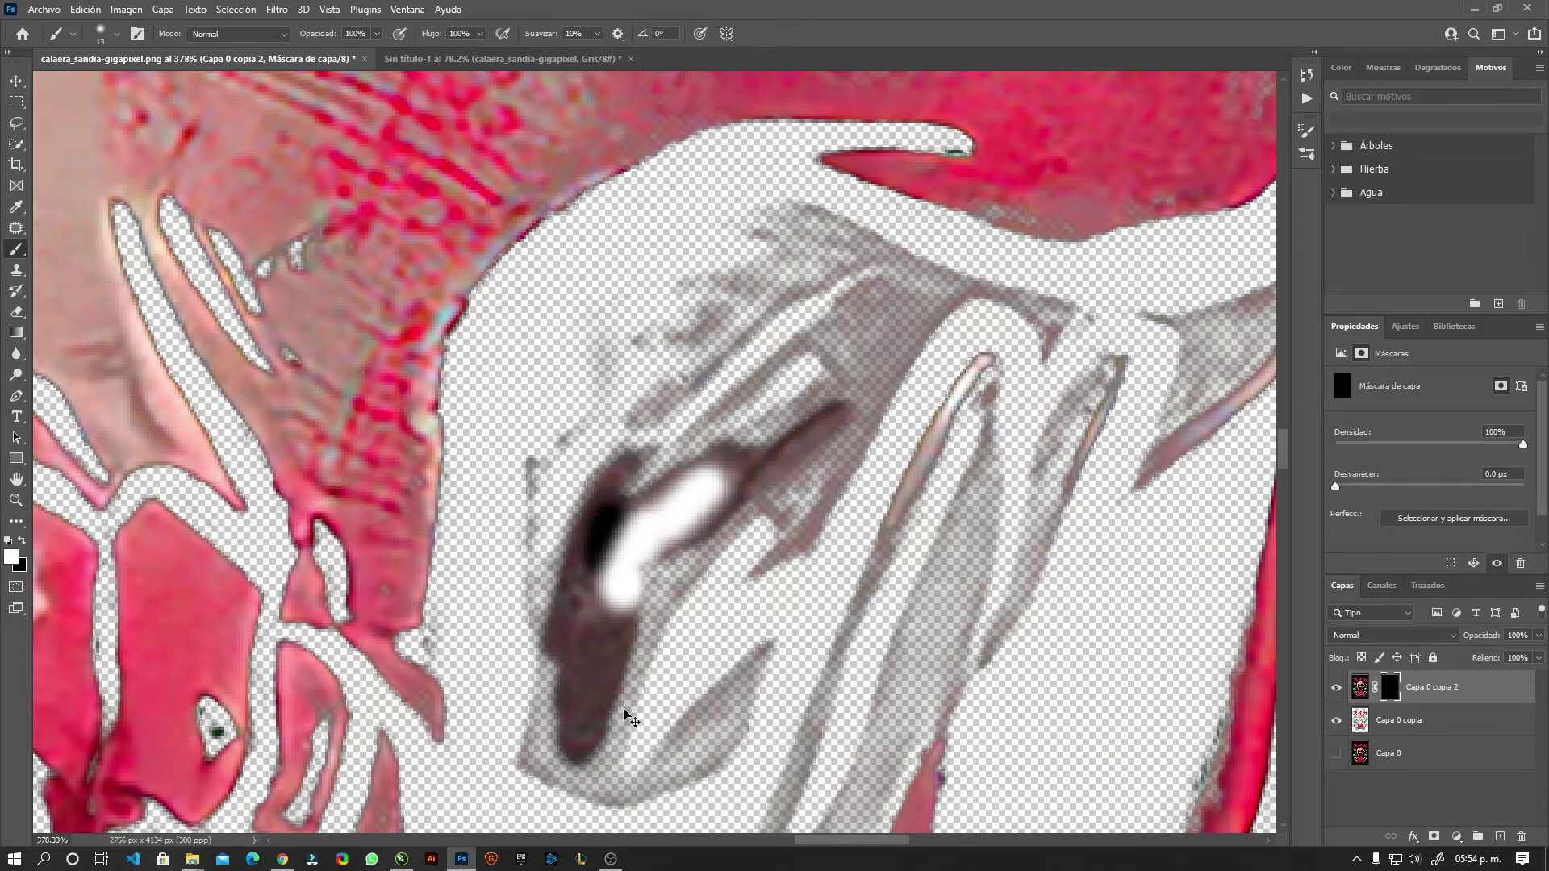
pyautogui.hotkey('ctrl', 'z')
pyautogui.hotkey('ctrl', 'z')
pyautogui.hotkey('ctrl', 'z')
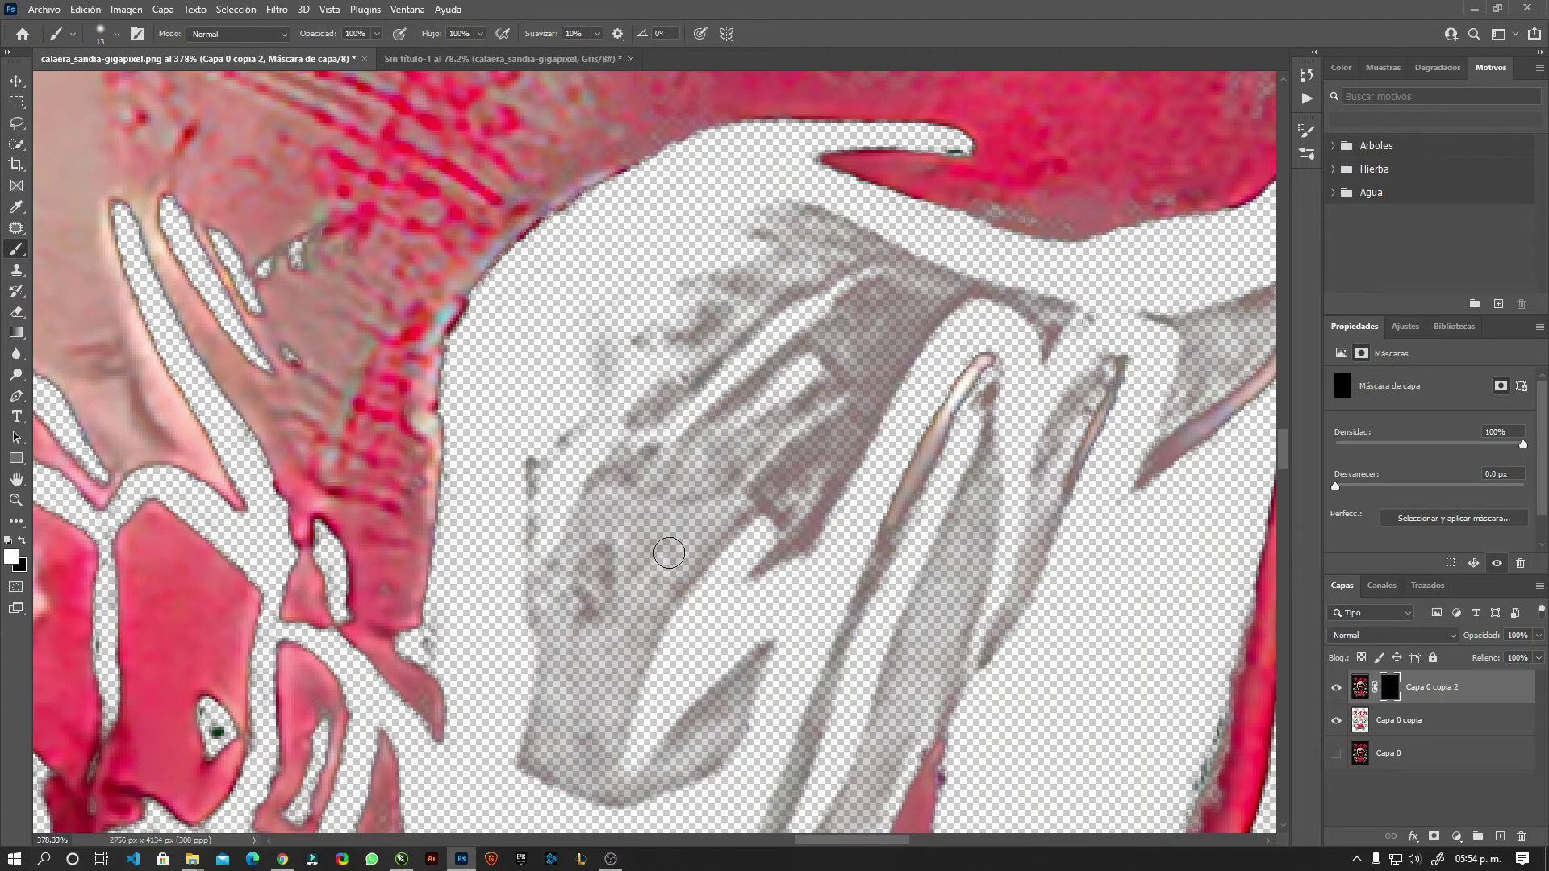
pyautogui.scroll(-5, 669, 552)
pyautogui.scroll(-3, 726, 573)
pyautogui.scroll(-3, 806, 605)
pyautogui.scroll(-1, 882, 627)
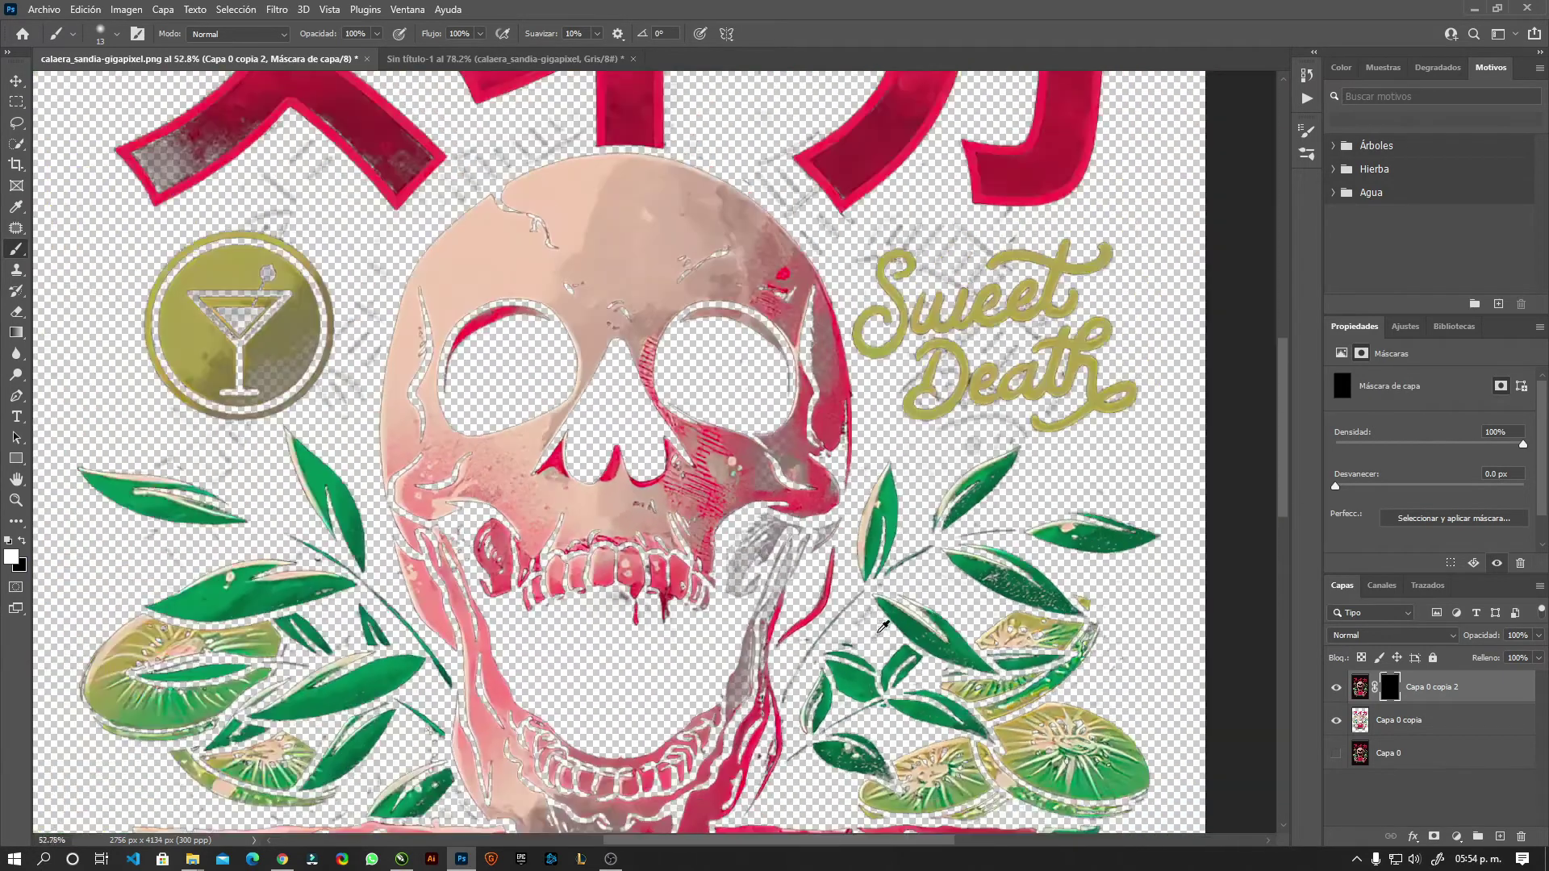
# On Capa 0 copia 2's mask, restore the grey streaks between the leaves and hide a pinkish spot
pyautogui.scroll(6, 882, 627)
pyautogui.scroll(4, 882, 626)
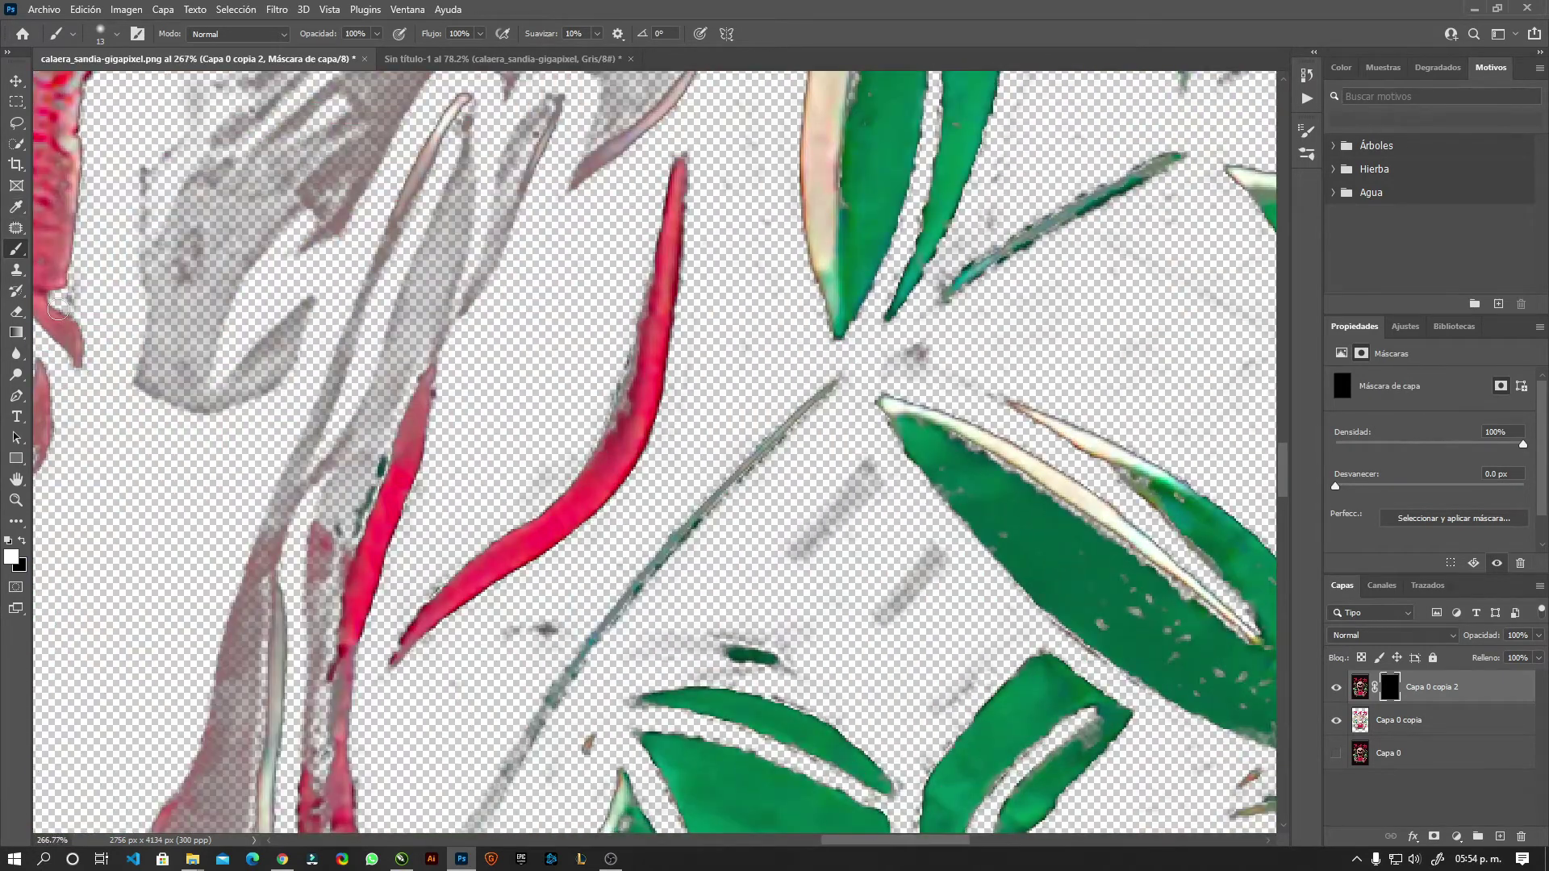
pyautogui.scroll(4, 920, 637)
pyautogui.keyDown('alt'); pyautogui.rightClick(870, 619); pyautogui.keyUp('alt')
pyautogui.moveTo(851, 625); pyautogui.dragTo(904, 585)
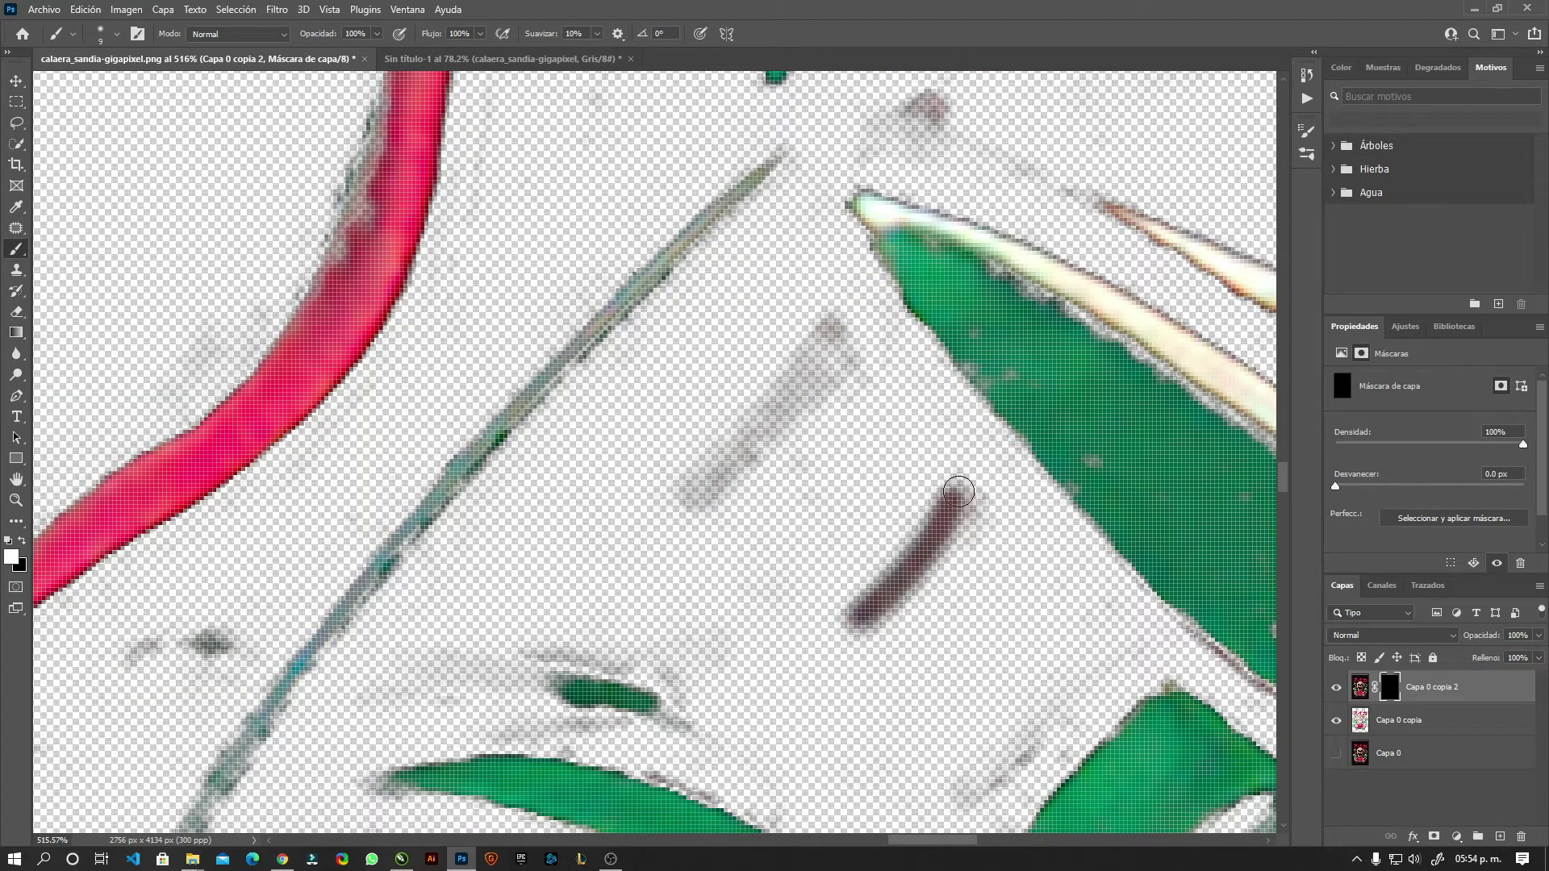
pyautogui.moveTo(829, 335); pyautogui.dragTo(694, 492)
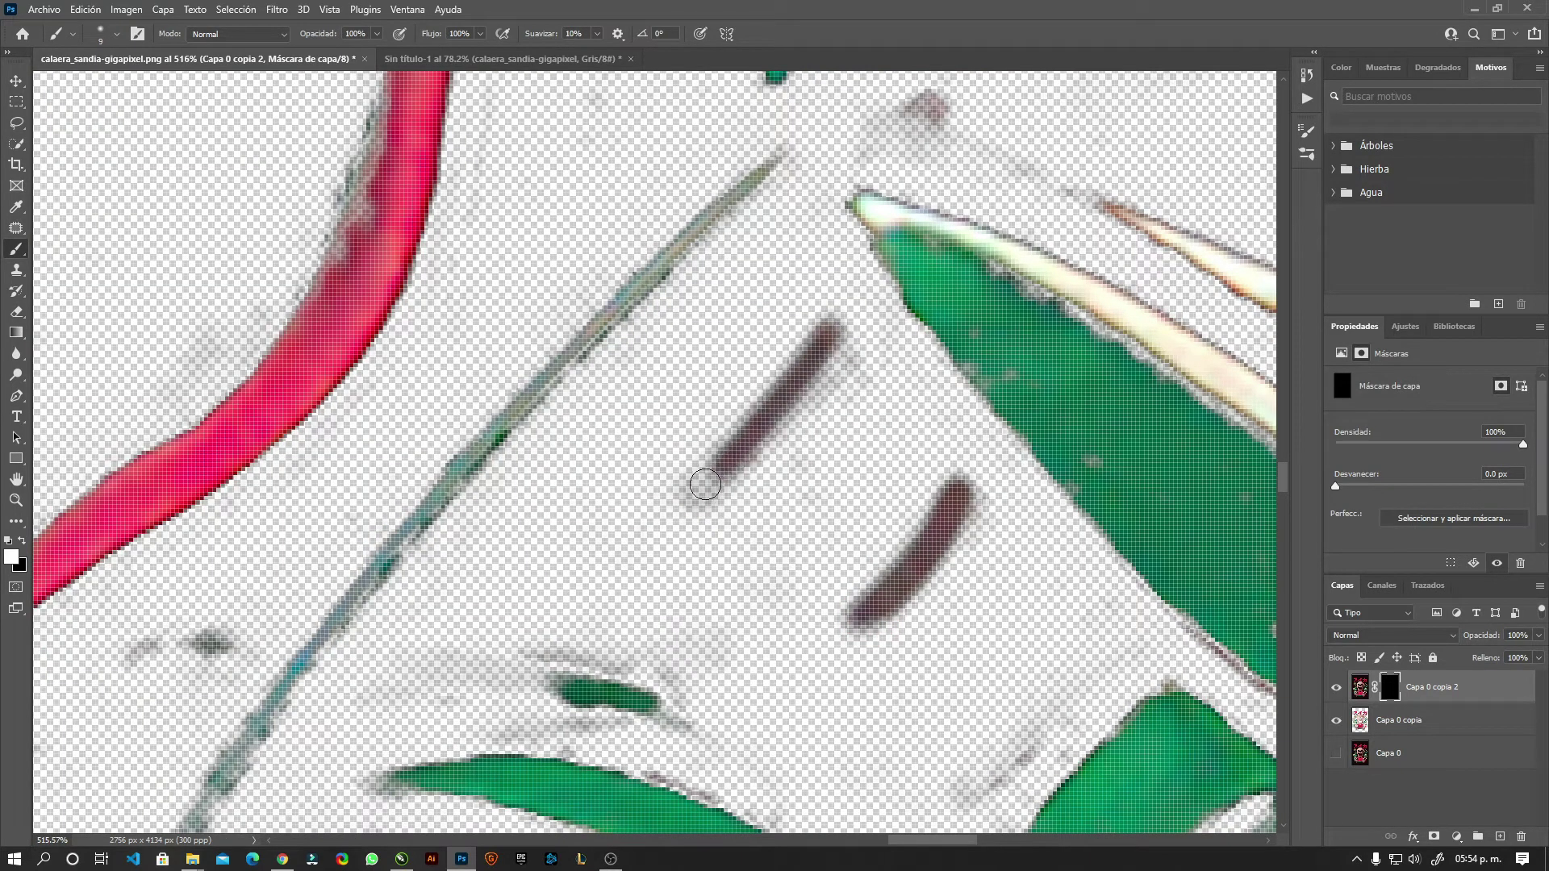
pyautogui.moveTo(861, 228)
pyautogui.mouseDown()
pyautogui.moveTo(507, 736)
pyautogui.moveTo(524, 711)
pyautogui.mouseUp()
pyautogui.moveTo(577, 580); pyautogui.dragTo(541, 593)
pyautogui.moveTo(554, 736); pyautogui.dragTo(957, 283)
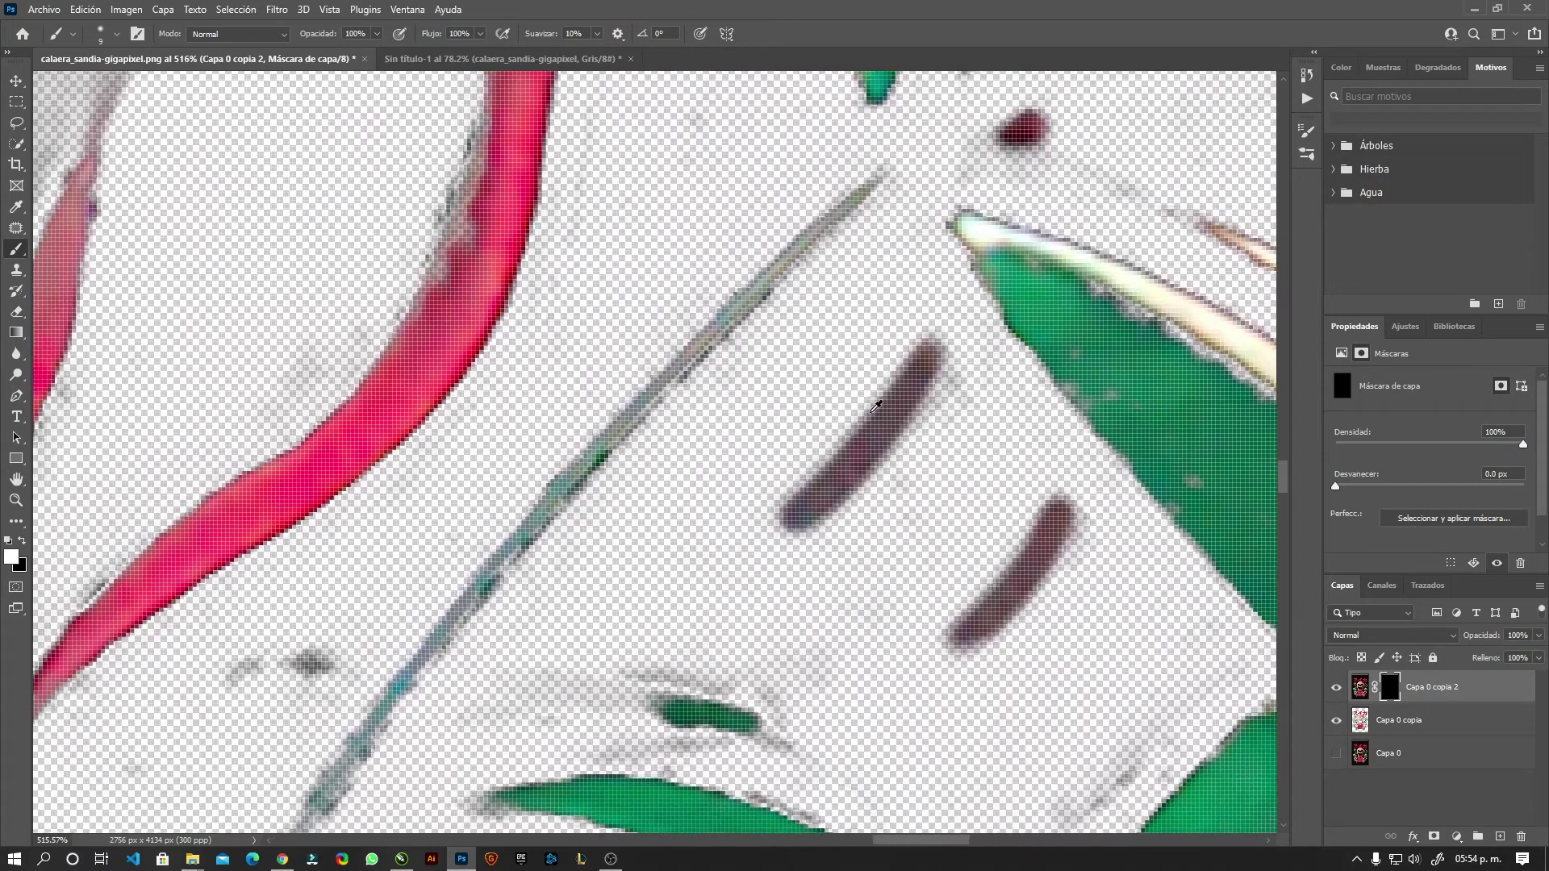
# Restore the diagonal stem's green and teal tones on the mask, undoing one stray stroke
pyautogui.scroll(-1, 846, 413)
pyautogui.scroll(-1, 846, 414)
pyautogui.scroll(-1, 846, 414)
pyautogui.scroll(2, 623, 680)
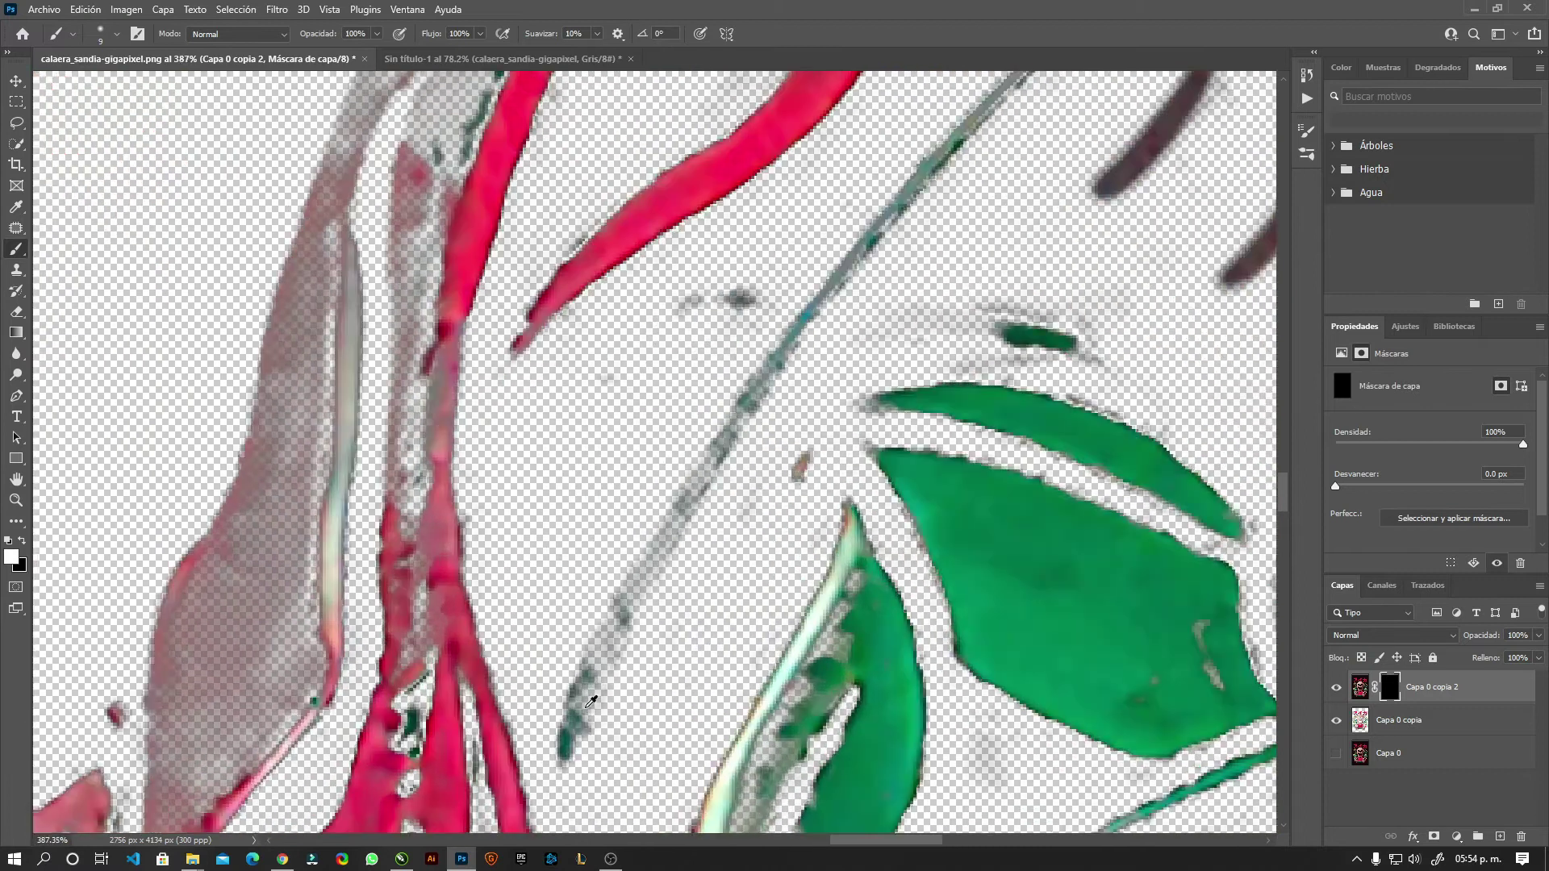
pyautogui.moveTo(572, 730)
pyautogui.mouseDown()
pyautogui.moveTo(681, 472)
pyautogui.moveTo(752, 396)
pyautogui.mouseUp()
pyautogui.moveTo(849, 270)
pyautogui.mouseDown()
pyautogui.moveTo(713, 446)
pyautogui.moveTo(568, 738)
pyautogui.moveTo(625, 609)
pyautogui.moveTo(579, 680)
pyautogui.moveTo(569, 738)
pyautogui.moveTo(686, 494)
pyautogui.moveTo(811, 335)
pyautogui.mouseUp()
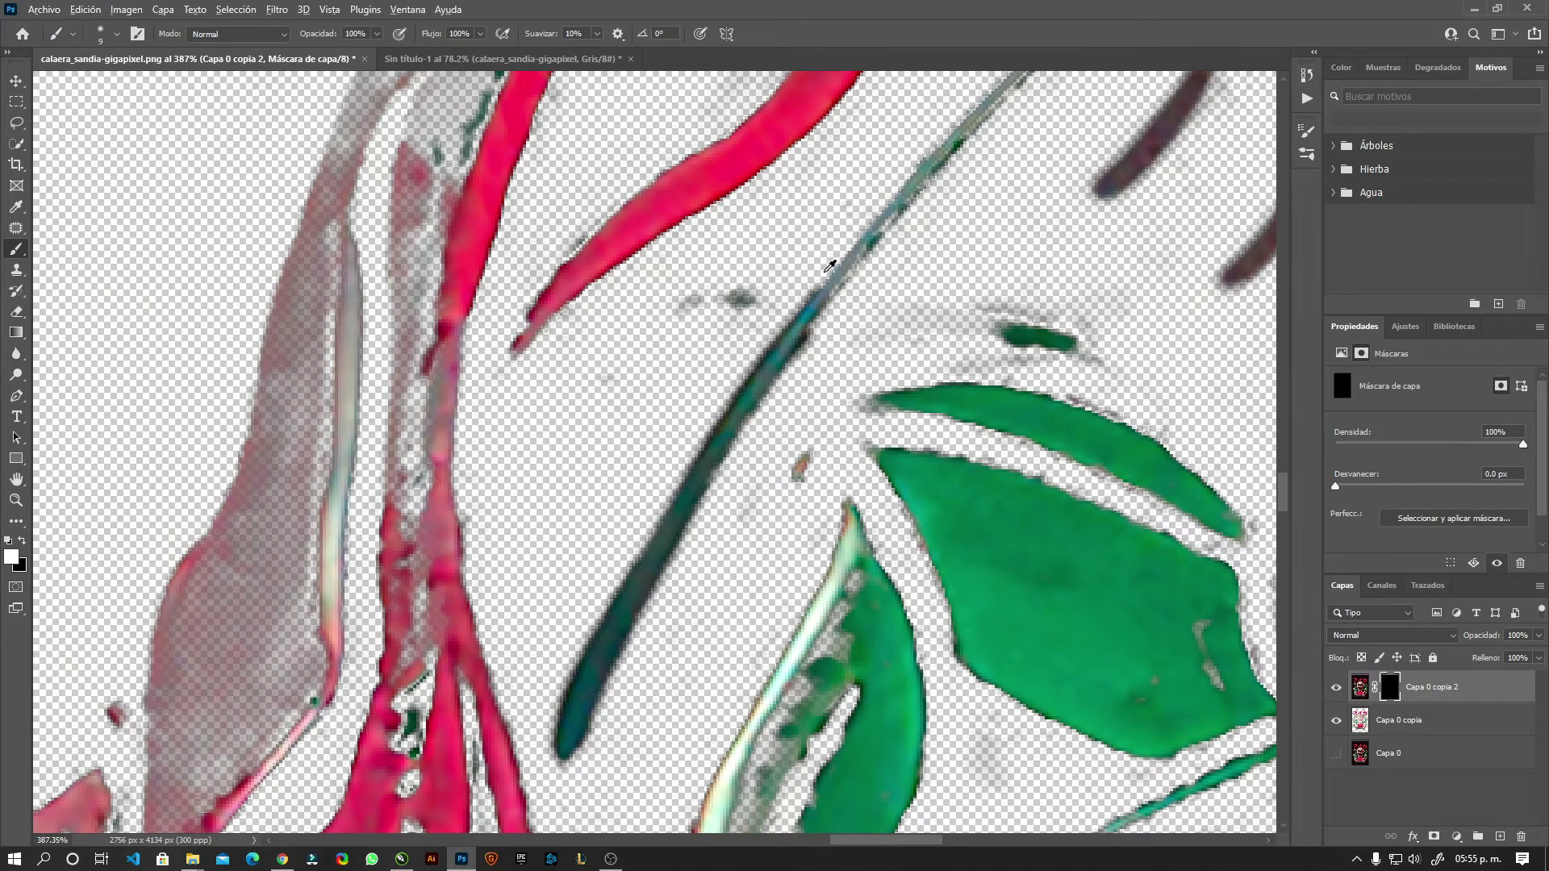
pyautogui.moveTo(831, 269); pyautogui.dragTo(794, 307)
pyautogui.hotkey('ctrl', 'z')
pyautogui.moveTo(692, 440)
pyautogui.mouseDown()
pyautogui.moveTo(569, 666)
pyautogui.moveTo(537, 775)
pyautogui.mouseUp()
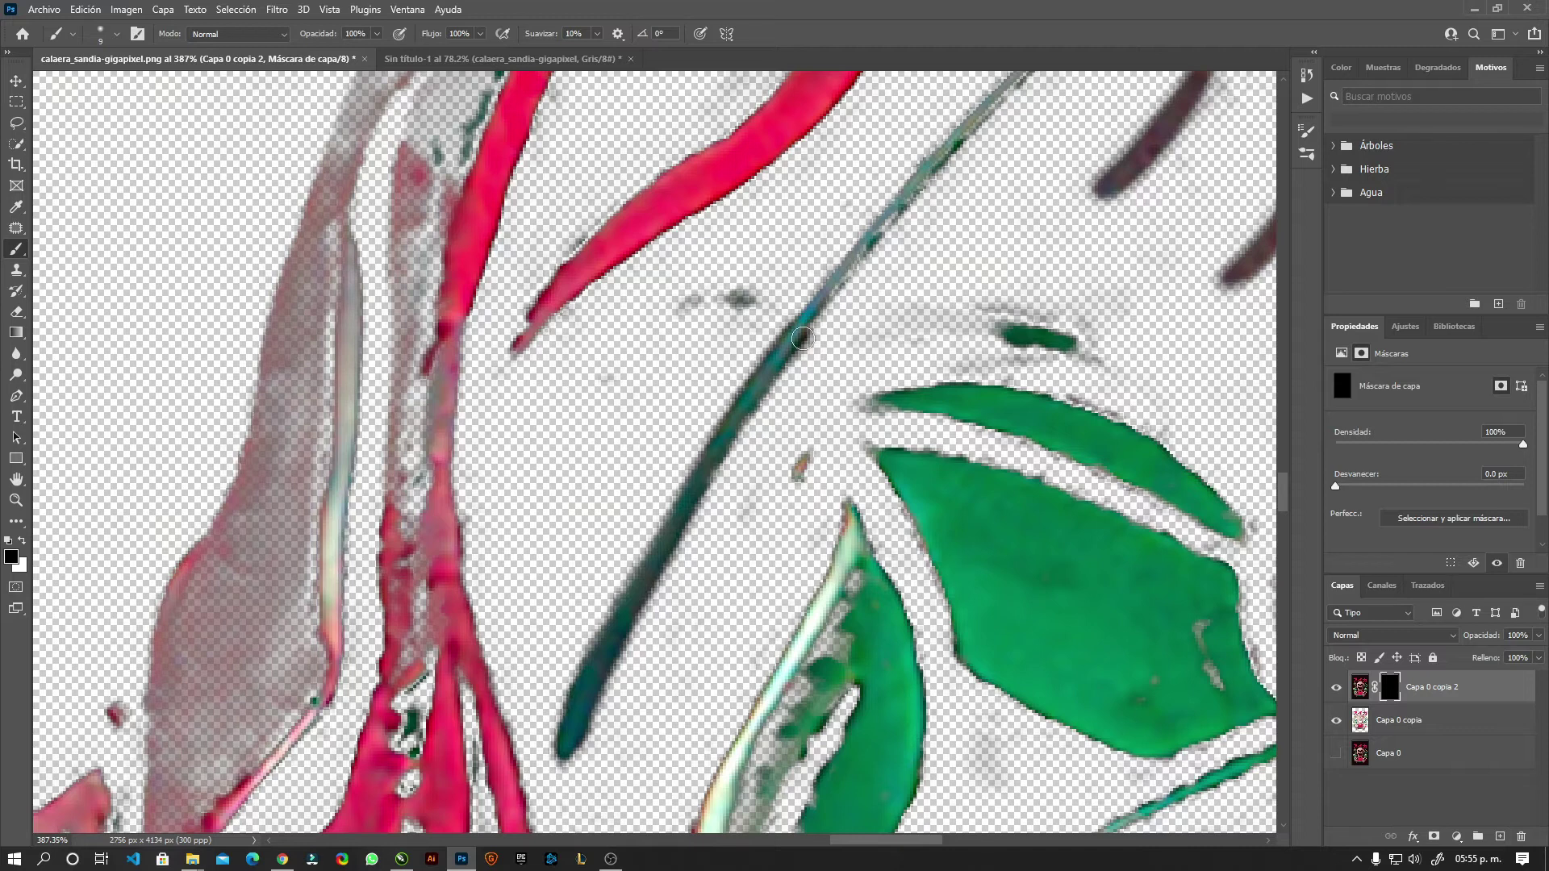
pyautogui.moveTo(959, 196); pyautogui.dragTo(702, 541)
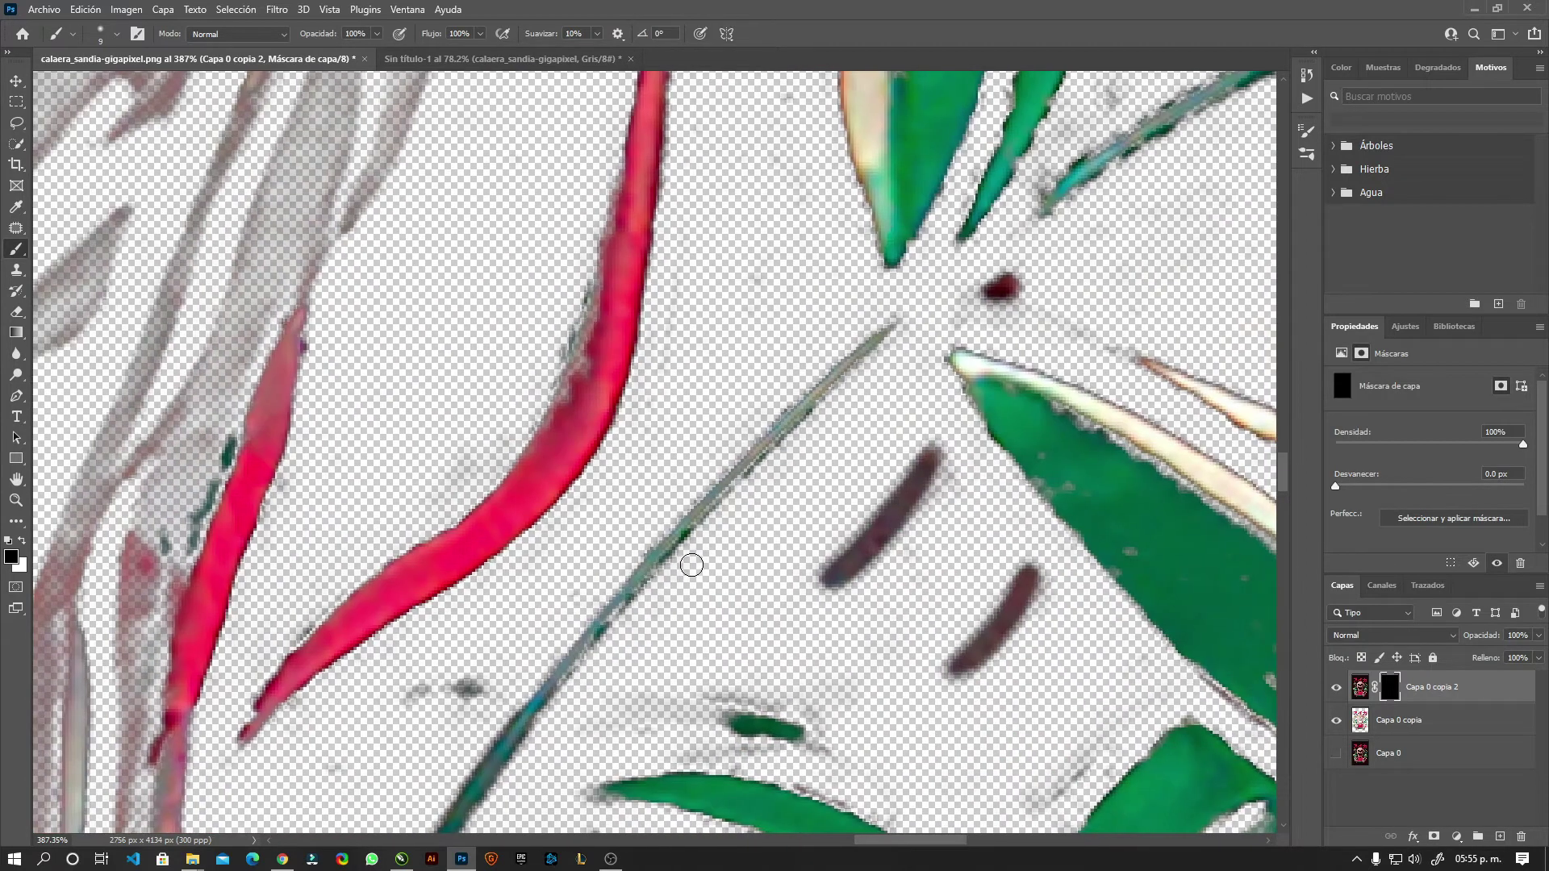
# Swap painting colours to reveal green inside the leaf gap, then zoom out to review
pyautogui.scroll(-5, 693, 507)
pyautogui.scroll(5, 726, 556)
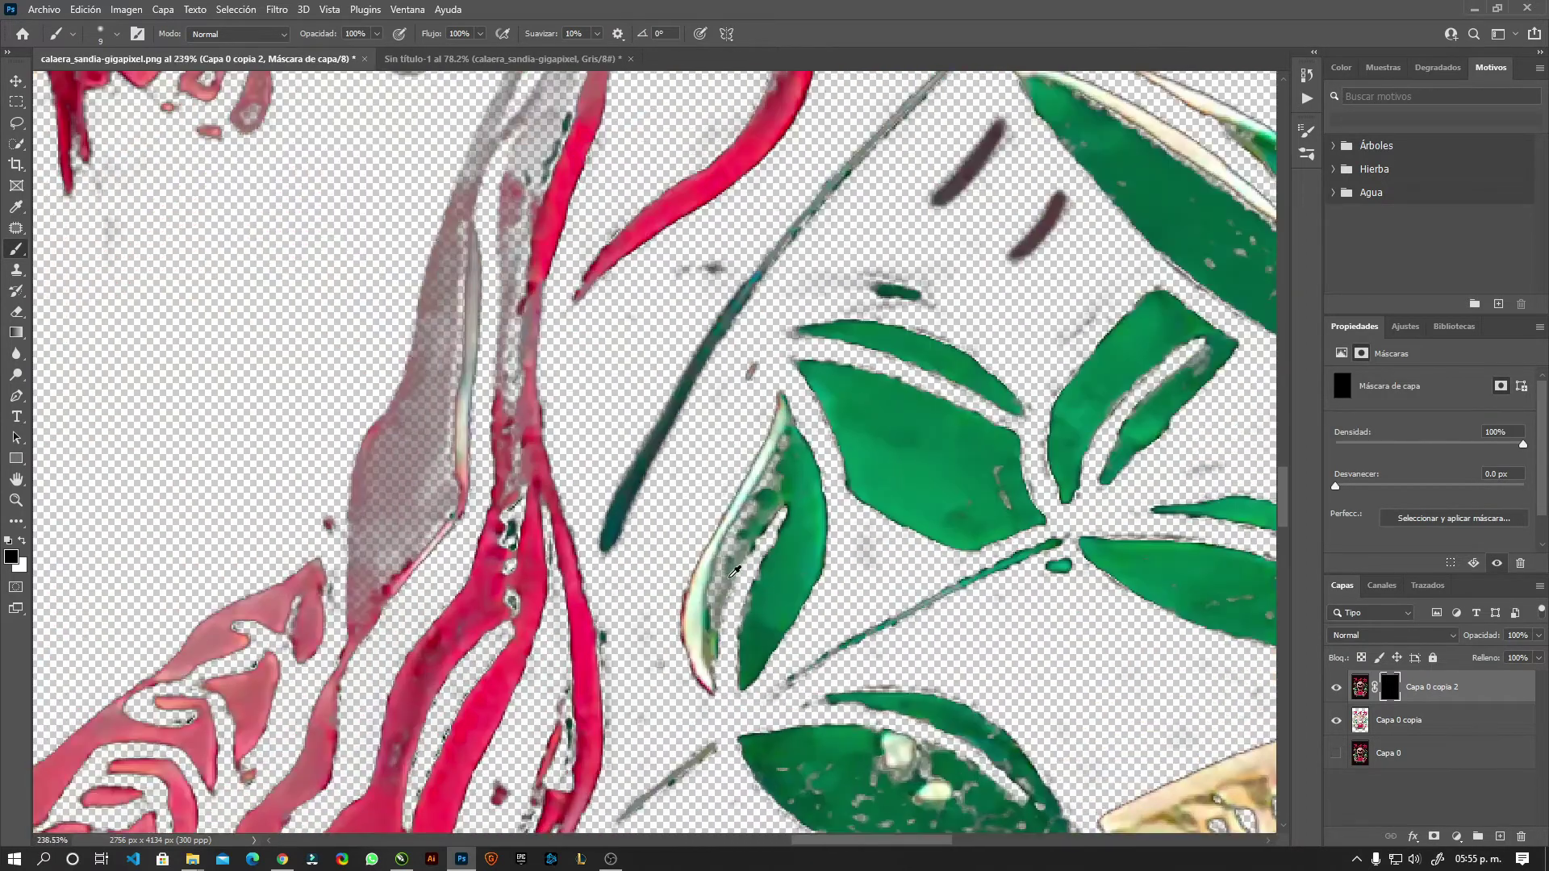
pyautogui.press('x')
pyautogui.moveTo(731, 562)
pyautogui.mouseDown()
pyautogui.moveTo(710, 597)
pyautogui.moveTo(811, 375)
pyautogui.moveTo(786, 488)
pyautogui.moveTo(730, 564)
pyautogui.moveTo(689, 702)
pyautogui.moveTo(669, 649)
pyautogui.moveTo(788, 588)
pyautogui.mouseUp()
pyautogui.scroll(-2, 843, 548)
pyautogui.scroll(-4, 855, 540)
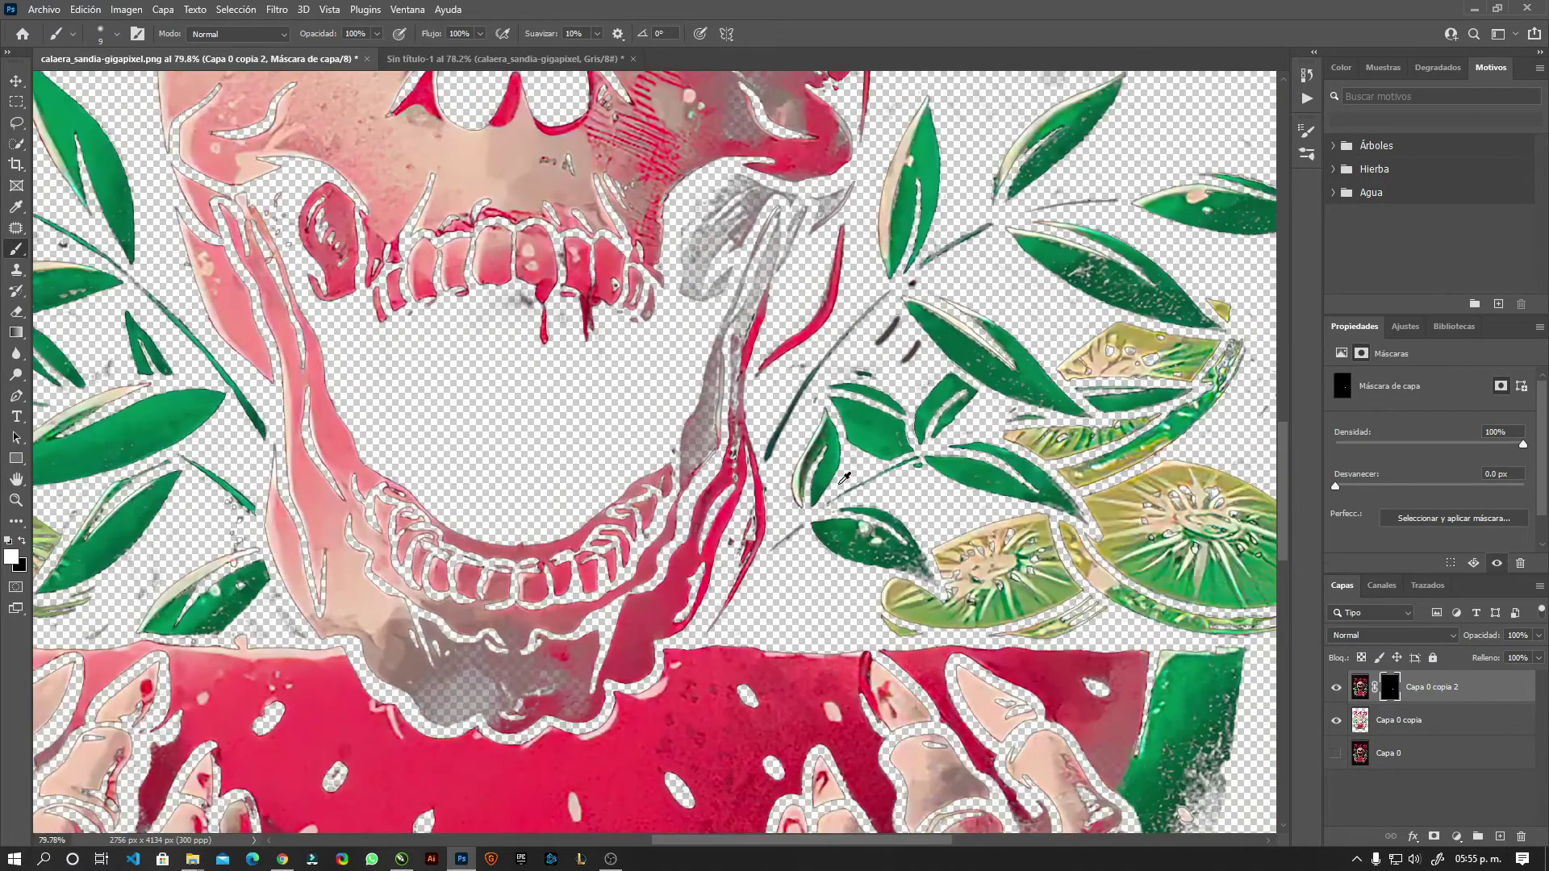
pyautogui.scroll(-3, 871, 532)
pyautogui.scroll(-2, 887, 527)
pyautogui.scroll(-2, 891, 525)
pyautogui.scroll(5, 891, 526)
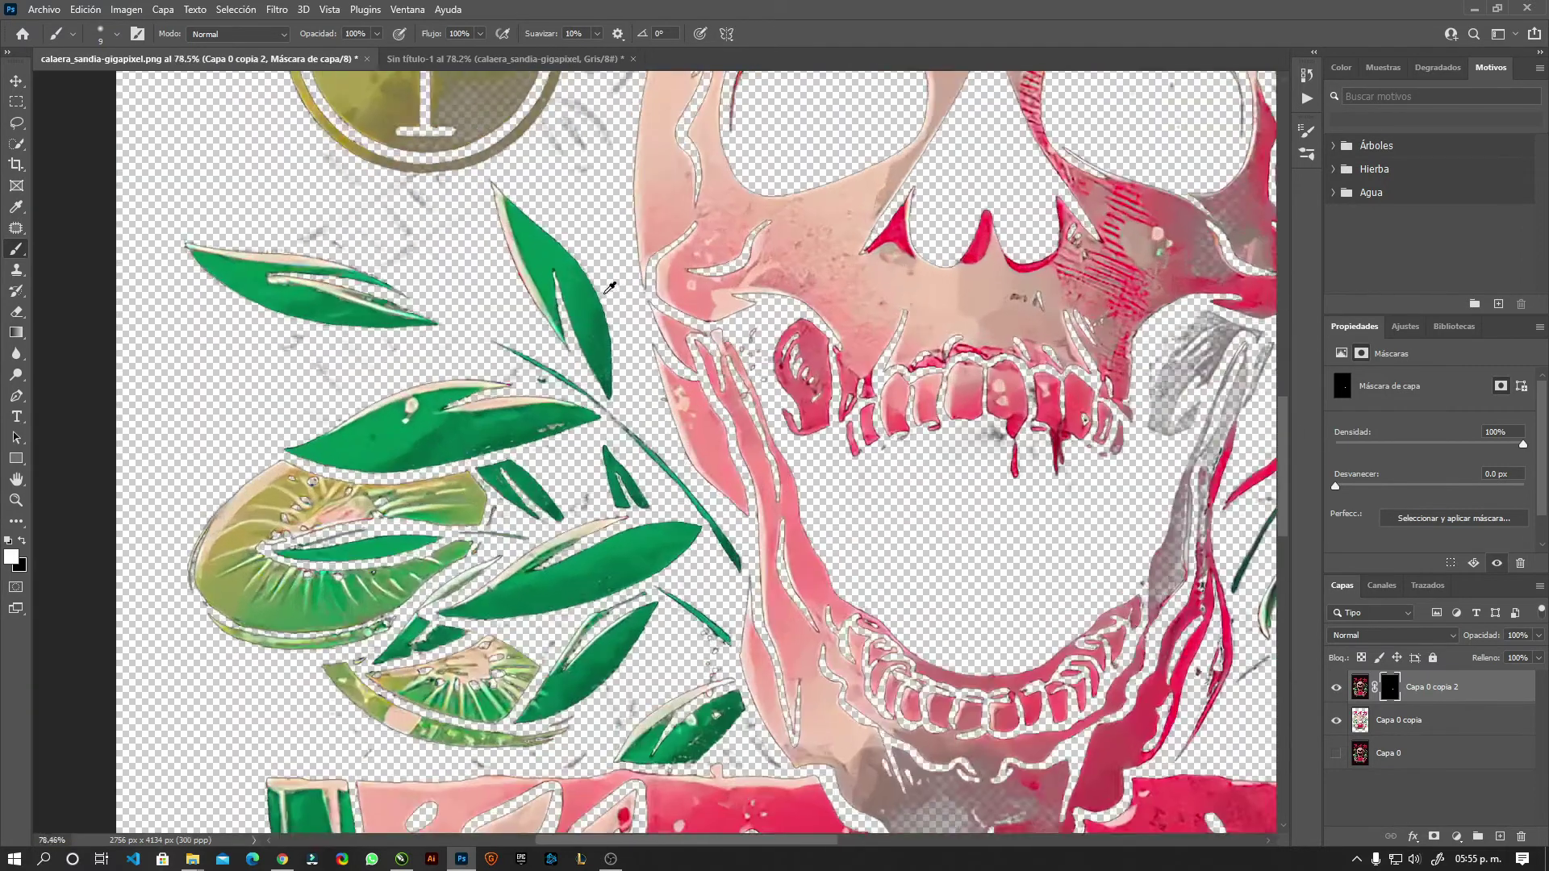
# Paint white on the mask to restore the faint dark dashes around the cocktail badge
pyautogui.scroll(3, 887, 565)
pyautogui.moveTo(605, 710); pyautogui.dragTo(829, 692)
pyautogui.moveTo(939, 399)
pyautogui.mouseDown()
pyautogui.moveTo(781, 556)
pyautogui.moveTo(750, 491)
pyautogui.mouseUp()
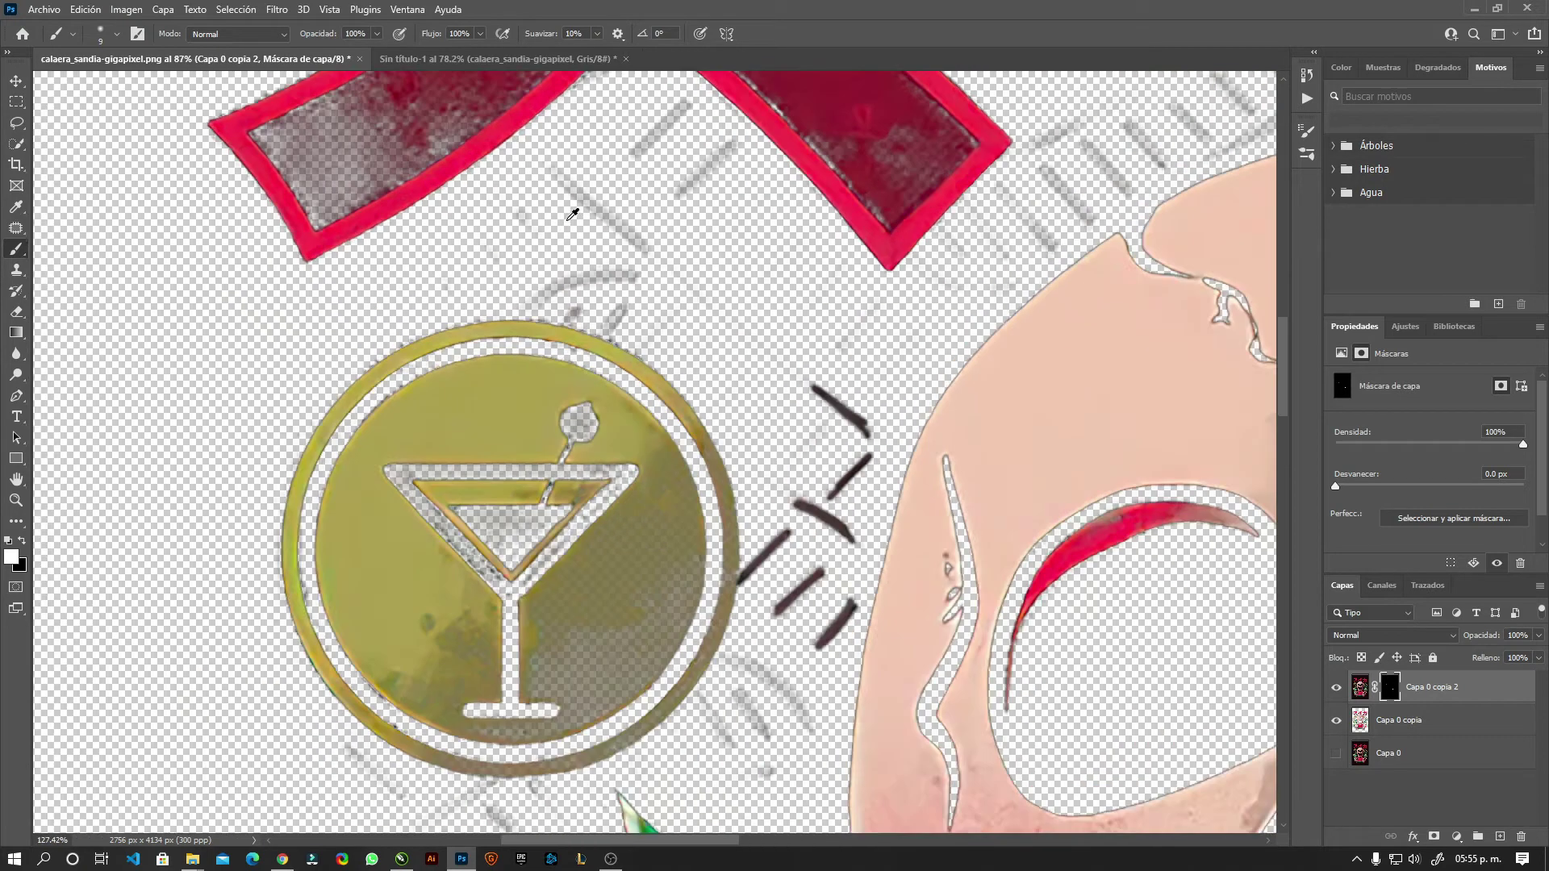
pyautogui.scroll(5, 500, 121)
pyautogui.moveTo(539, 125); pyautogui.dragTo(750, 300)
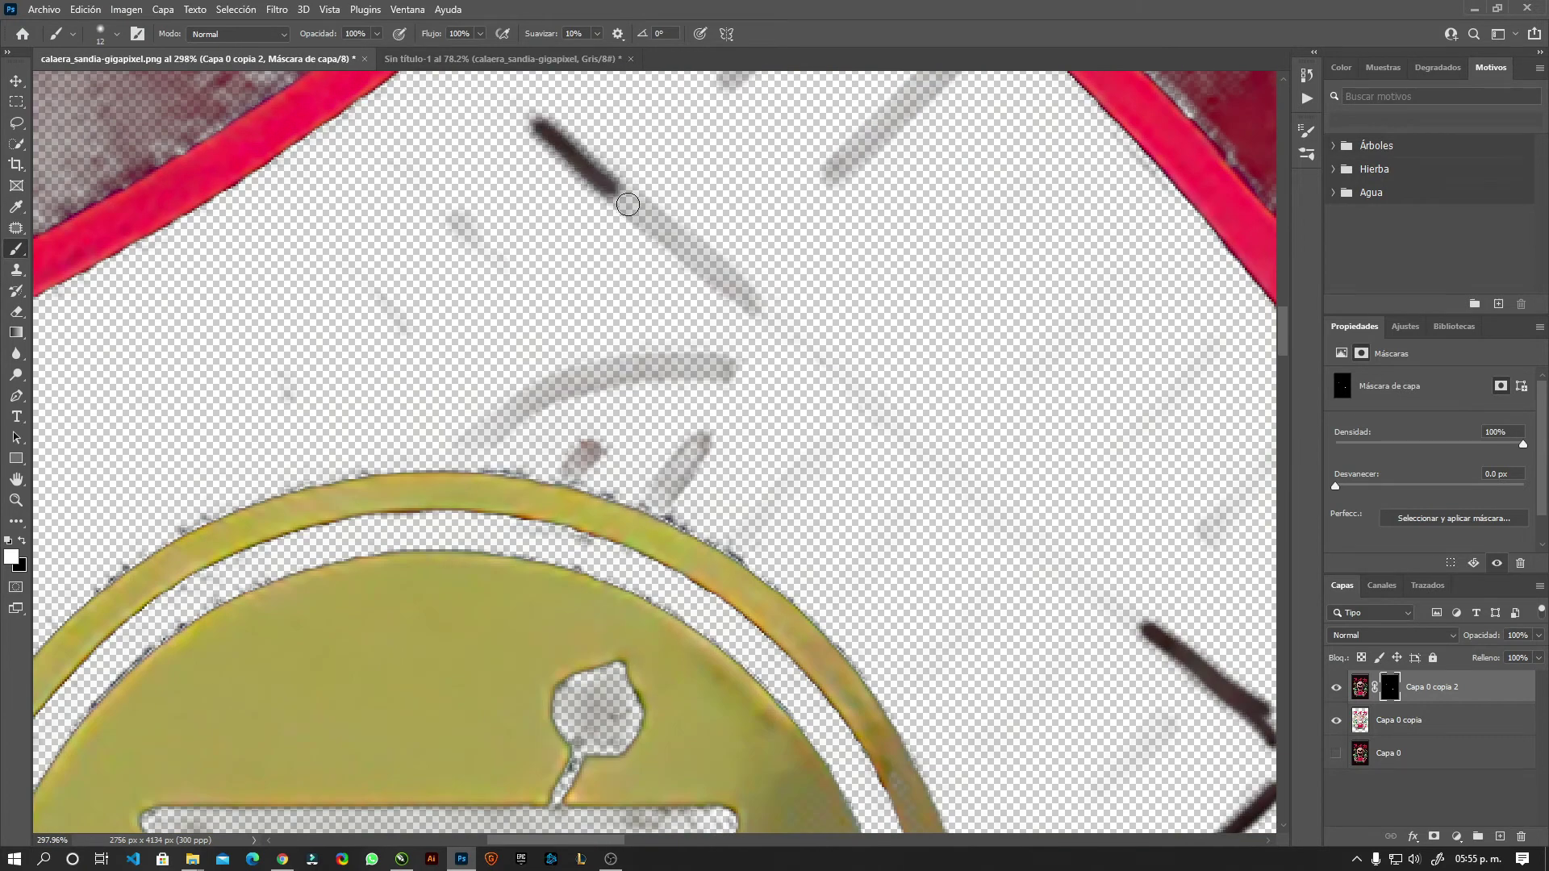
pyautogui.moveTo(730, 369)
pyautogui.mouseDown()
pyautogui.moveTo(548, 387)
pyautogui.moveTo(484, 440)
pyautogui.moveTo(713, 368)
pyautogui.mouseUp()
pyautogui.moveTo(882, 188)
pyautogui.mouseDown()
pyautogui.moveTo(635, 528)
pyautogui.moveTo(584, 513)
pyautogui.moveTo(710, 407)
pyautogui.moveTo(586, 512)
pyautogui.mouseUp()
pyautogui.moveTo(490, 428)
pyautogui.mouseDown()
pyautogui.moveTo(613, 300)
pyautogui.moveTo(488, 411)
pyautogui.mouseUp()
pyautogui.moveTo(483, 182); pyautogui.dragTo(379, 242)
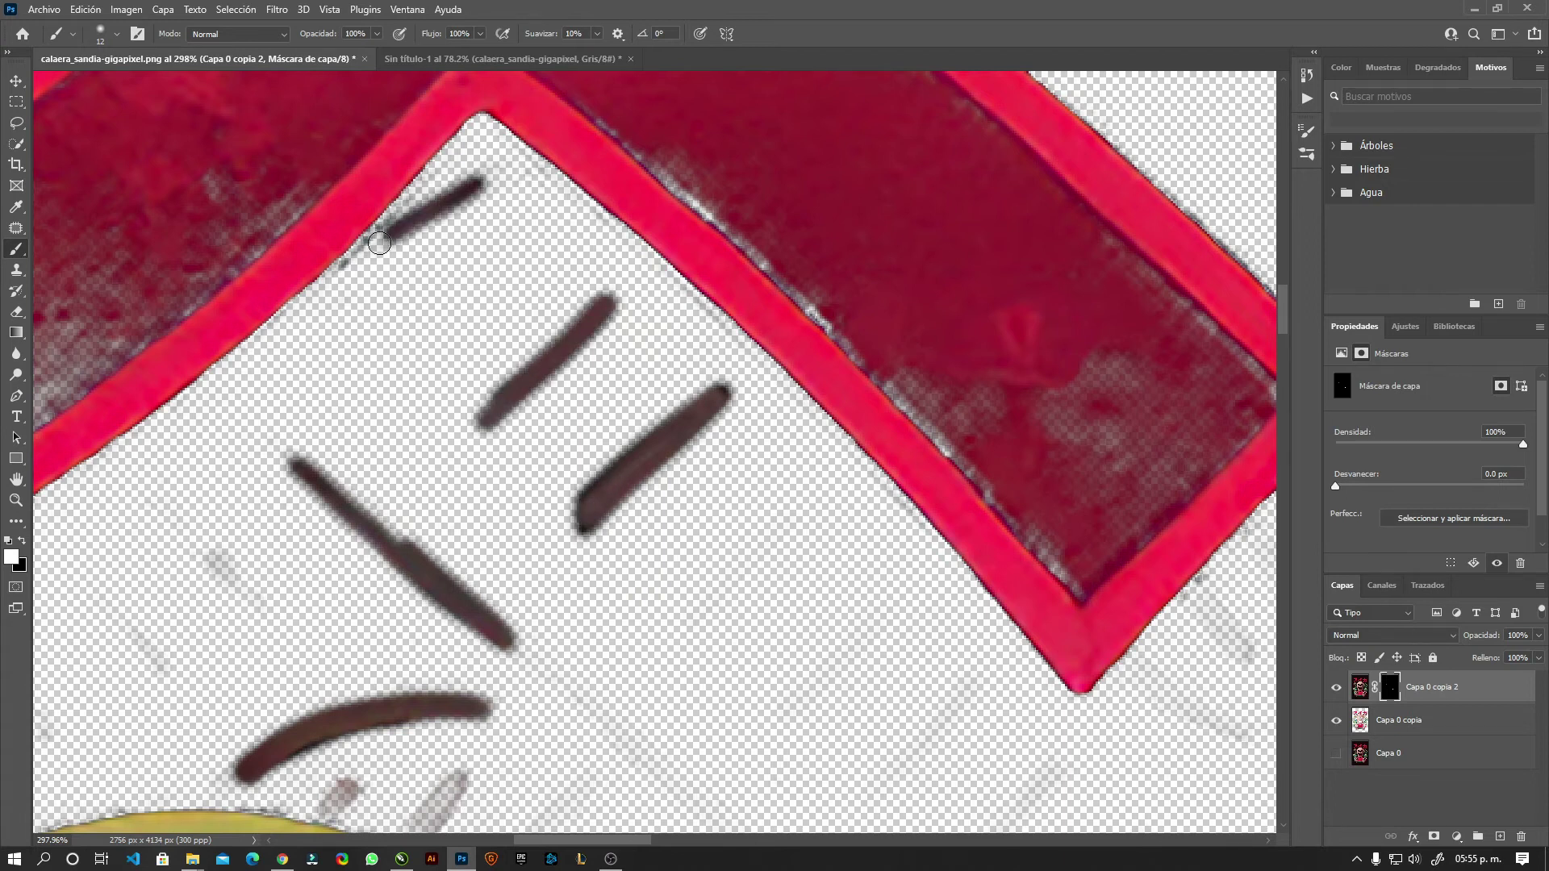
# Fill the speckled patches in the red katakana arm, redoing one stroke, then zoom out
pyautogui.scroll(-3, 379, 242)
pyautogui.scroll(-2, 687, 264)
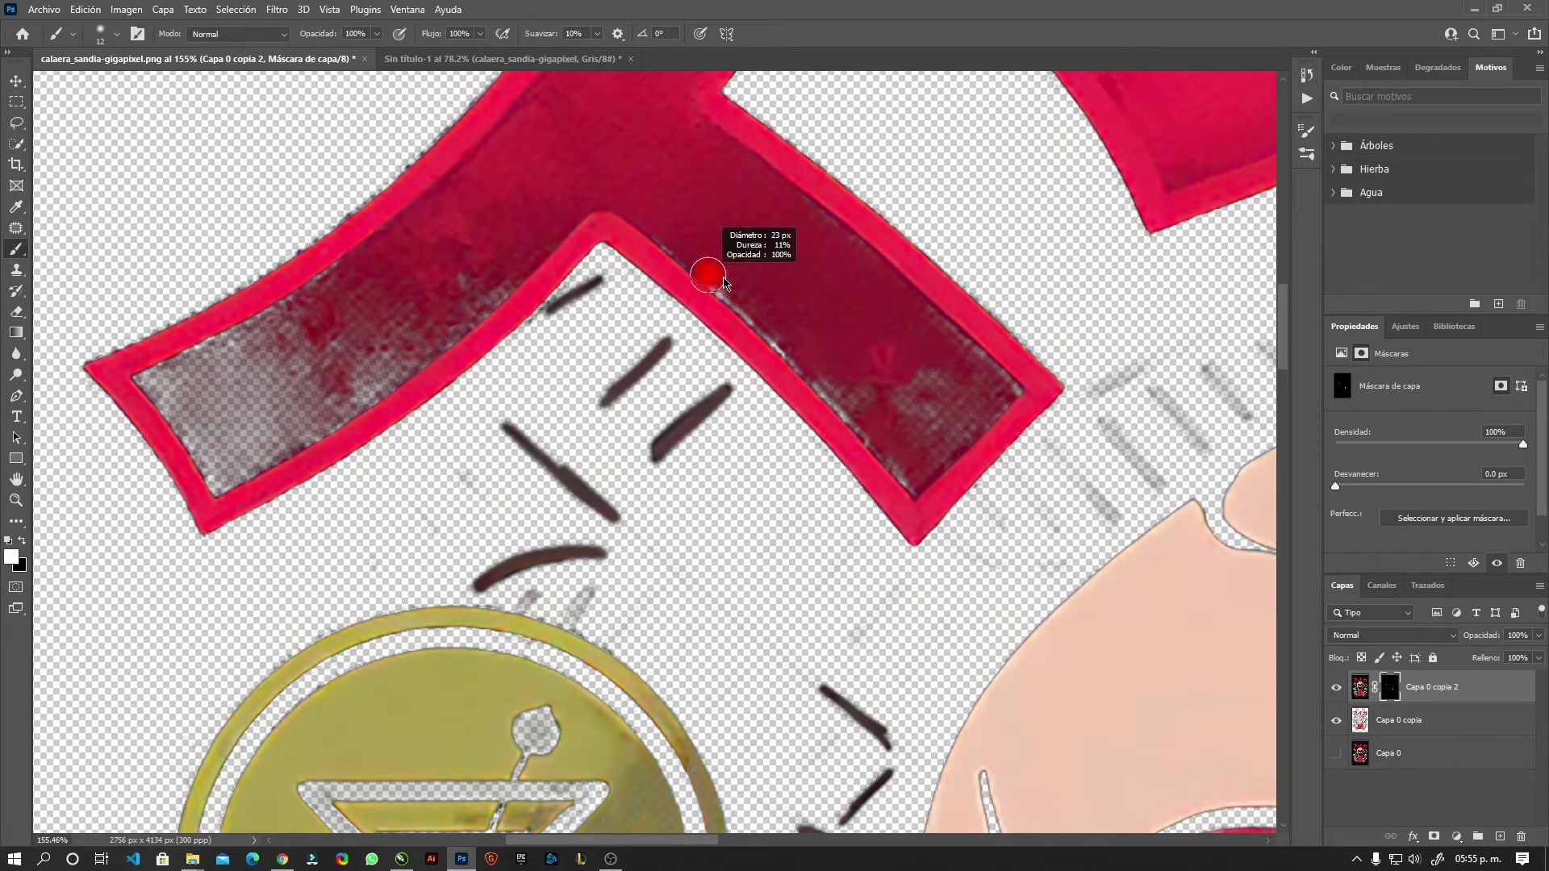
pyautogui.moveTo(686, 262)
pyautogui.mouseDown()
pyautogui.moveTo(907, 476)
pyautogui.moveTo(1001, 371)
pyautogui.moveTo(940, 442)
pyautogui.moveTo(864, 432)
pyautogui.moveTo(968, 367)
pyautogui.moveTo(933, 417)
pyautogui.mouseUp()
pyautogui.hotkey('ctrl', 'z')
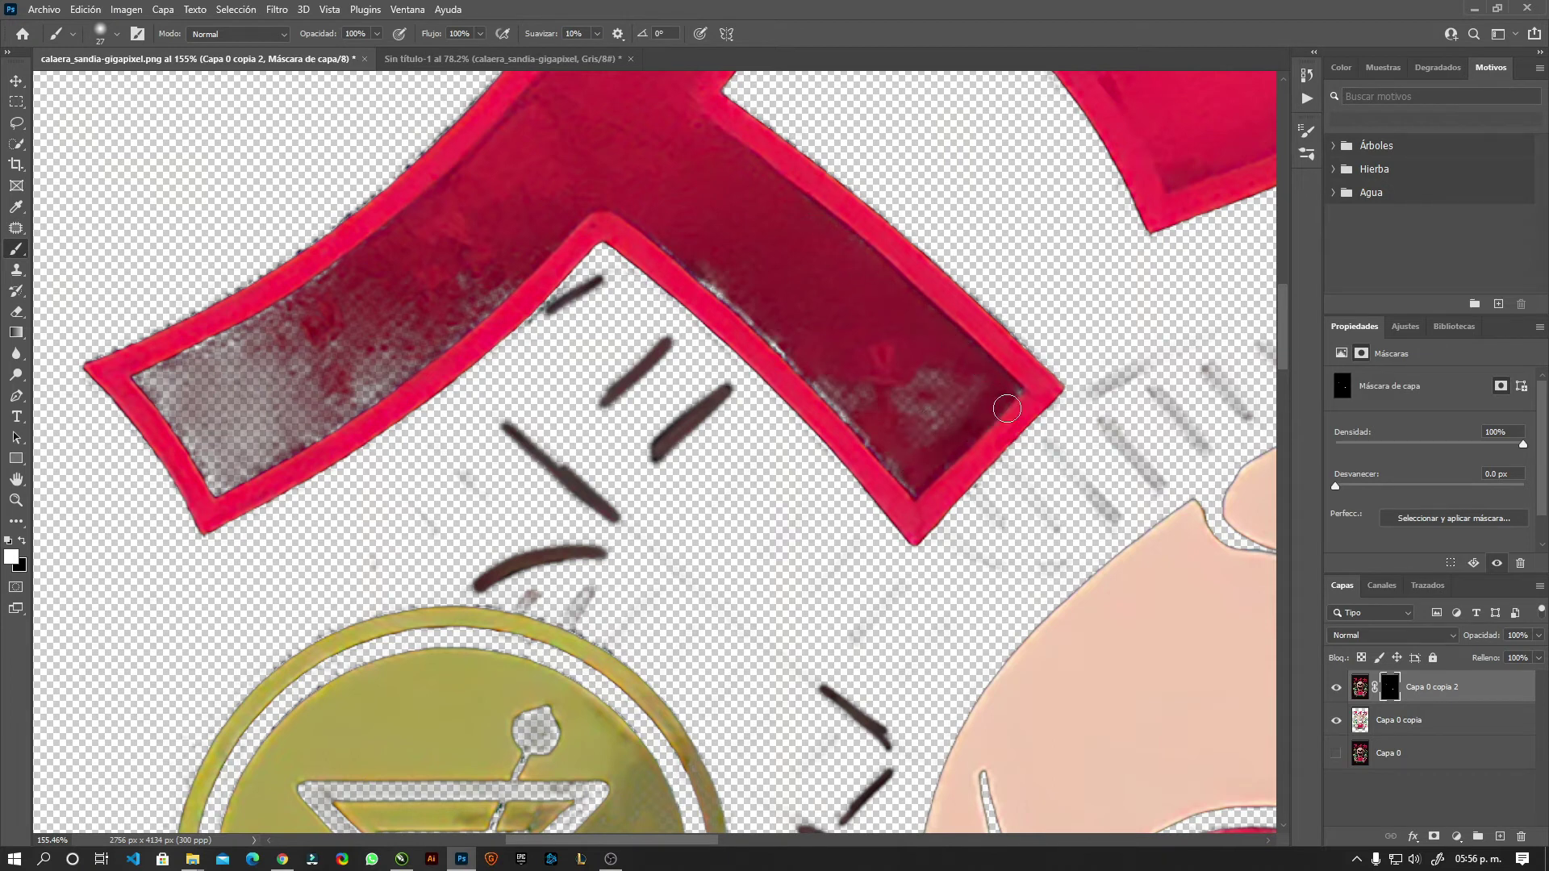
pyautogui.moveTo(1008, 396)
pyautogui.mouseDown()
pyautogui.moveTo(926, 433)
pyautogui.moveTo(898, 356)
pyautogui.moveTo(691, 263)
pyautogui.moveTo(898, 484)
pyautogui.moveTo(855, 375)
pyautogui.mouseUp()
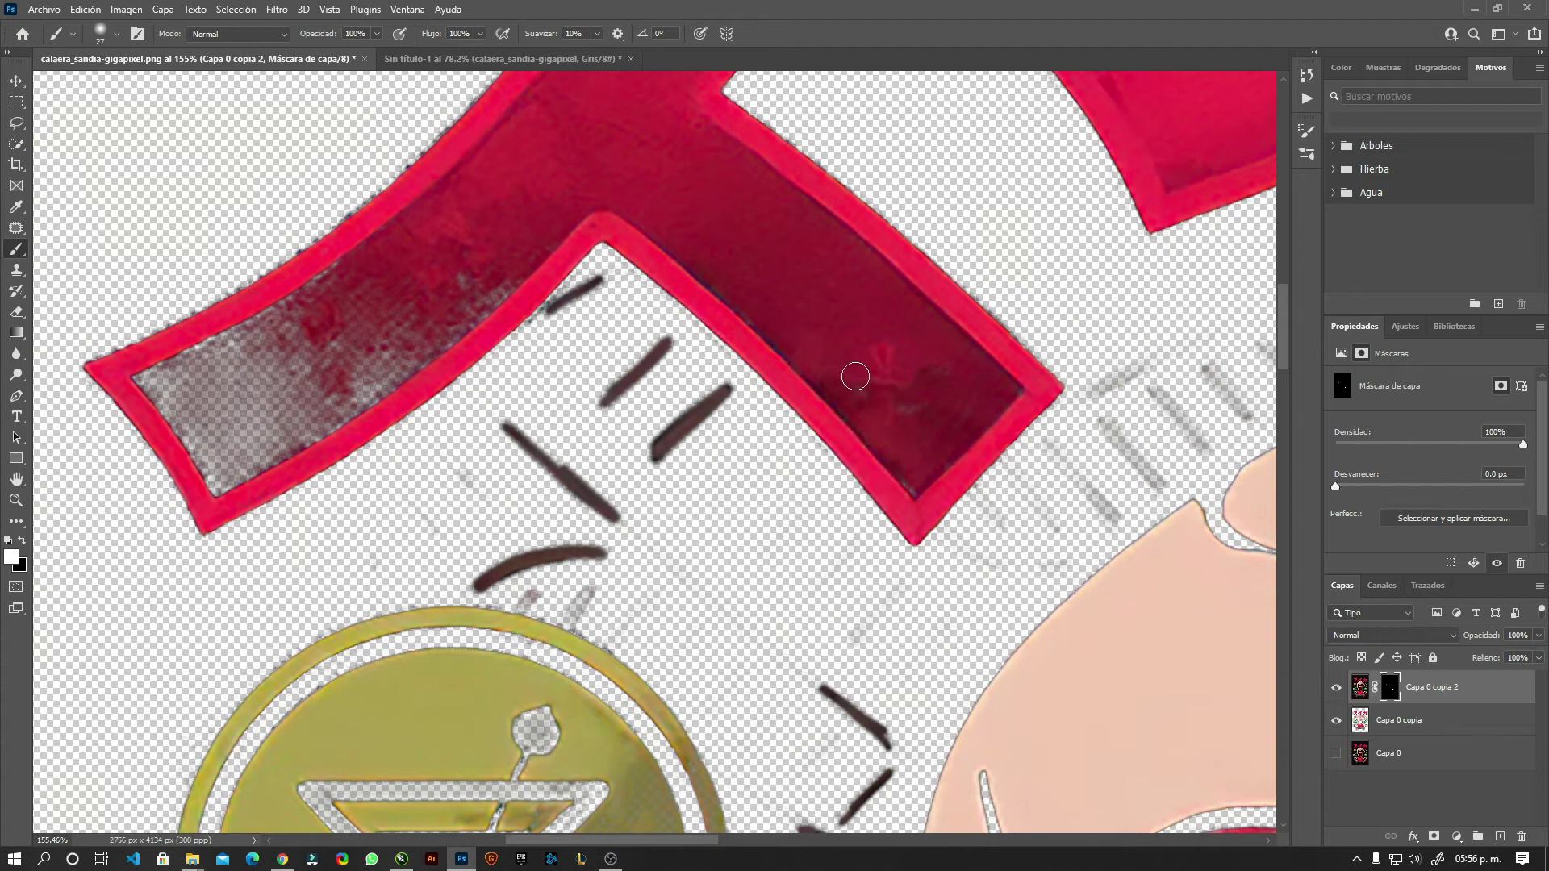
pyautogui.scroll(-3, 859, 413)
pyautogui.scroll(-3, 858, 413)
pyautogui.scroll(-1, 1134, 357)
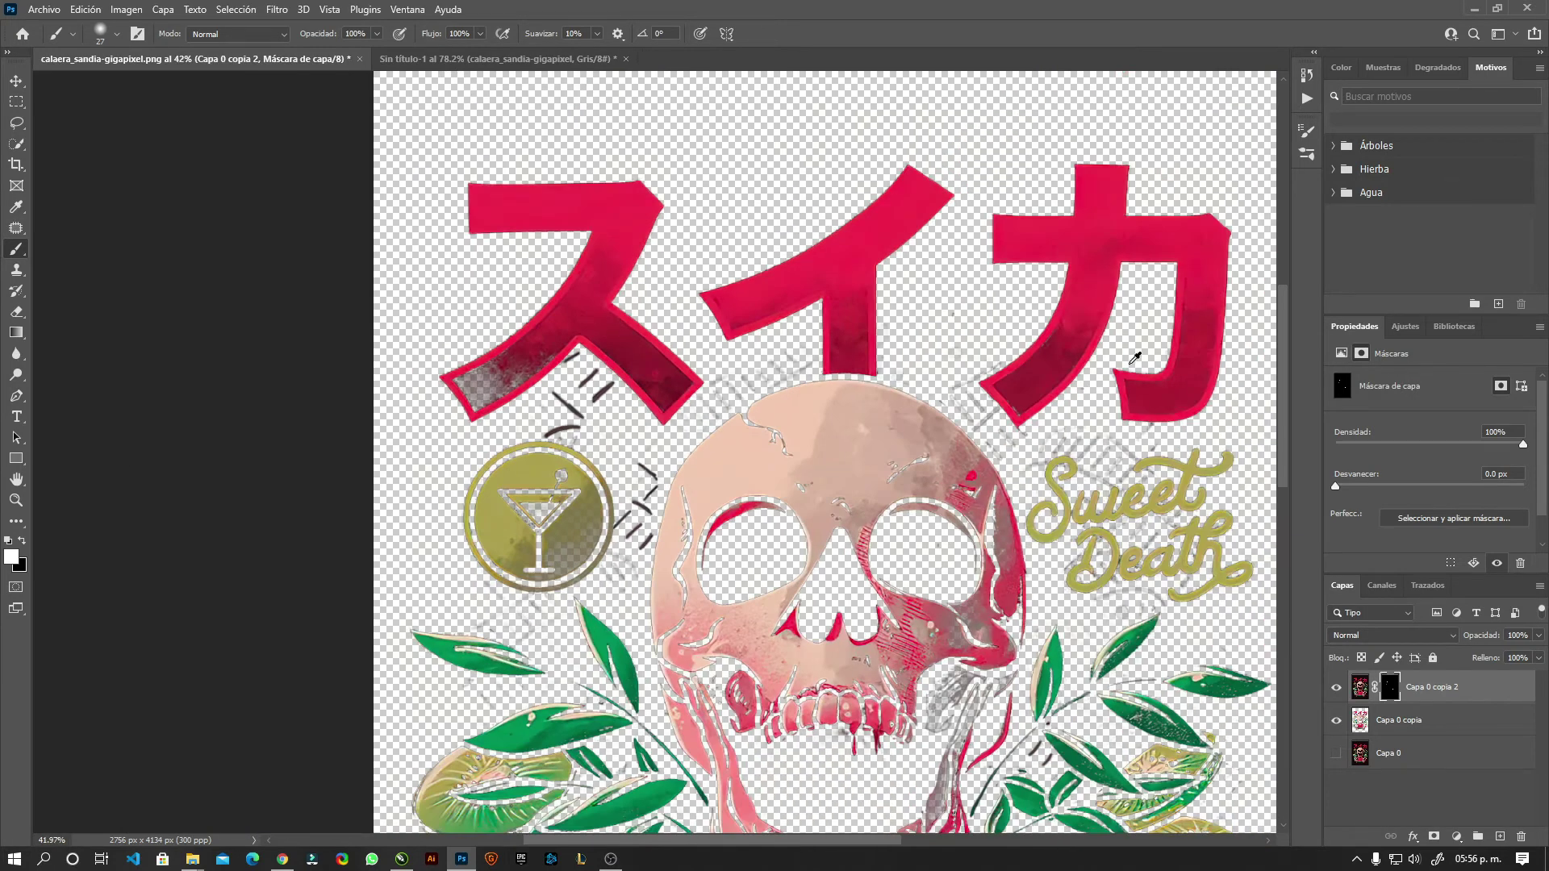
# Add a black (000000) Solid Color fill layer and move it below Capa 0 copia
pyautogui.scroll(-1, 930, 363)
pyautogui.scroll(2, 659, 420)
pyautogui.scroll(-2, 659, 419)
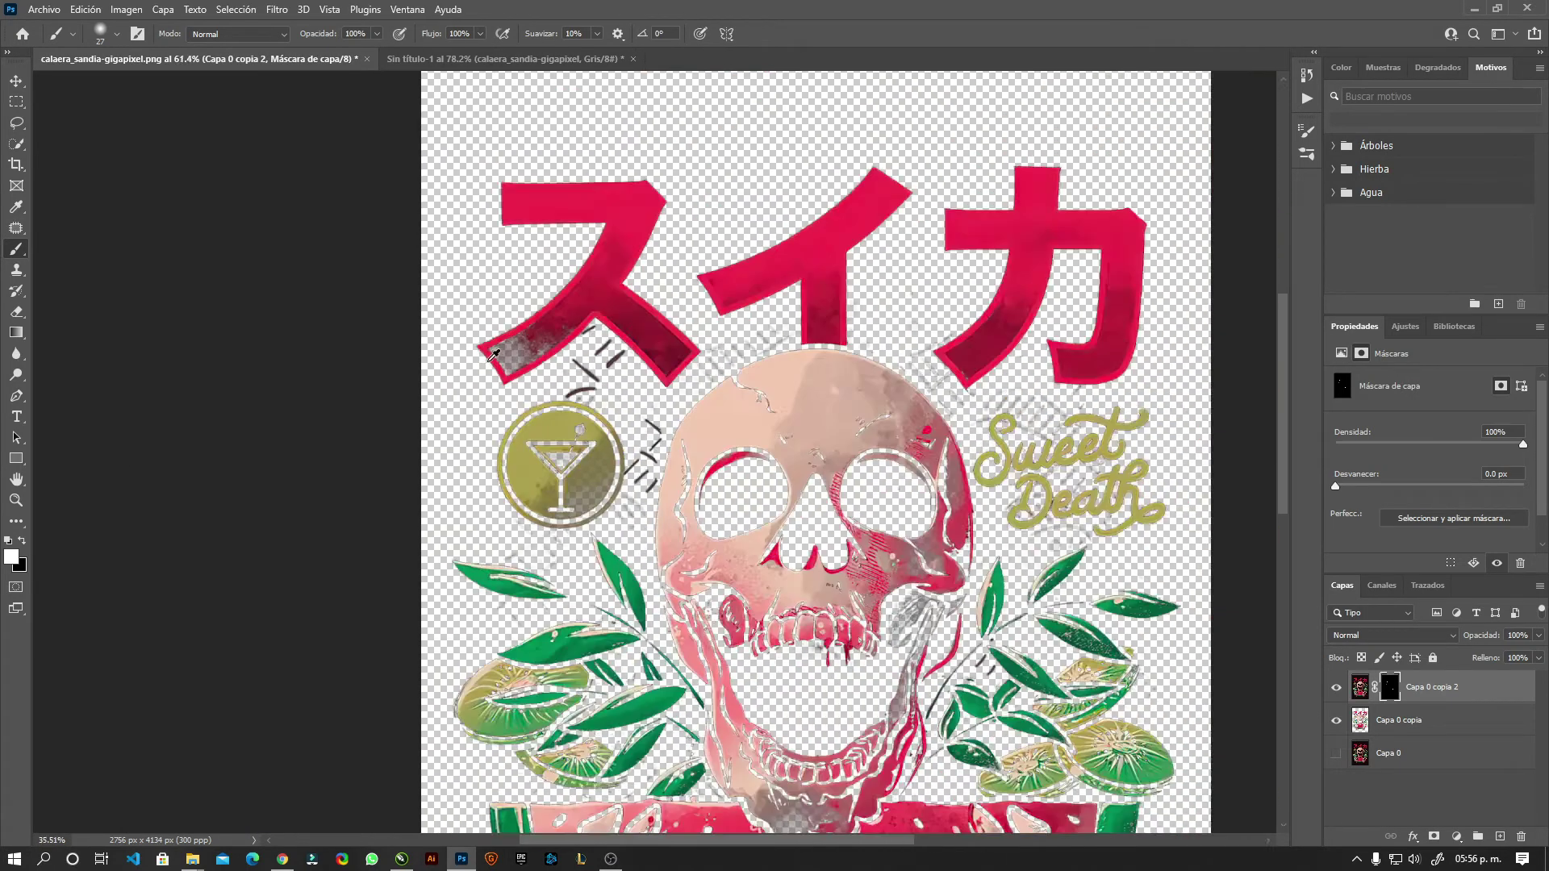
pyautogui.scroll(-2, 660, 419)
pyautogui.scroll(1, 660, 420)
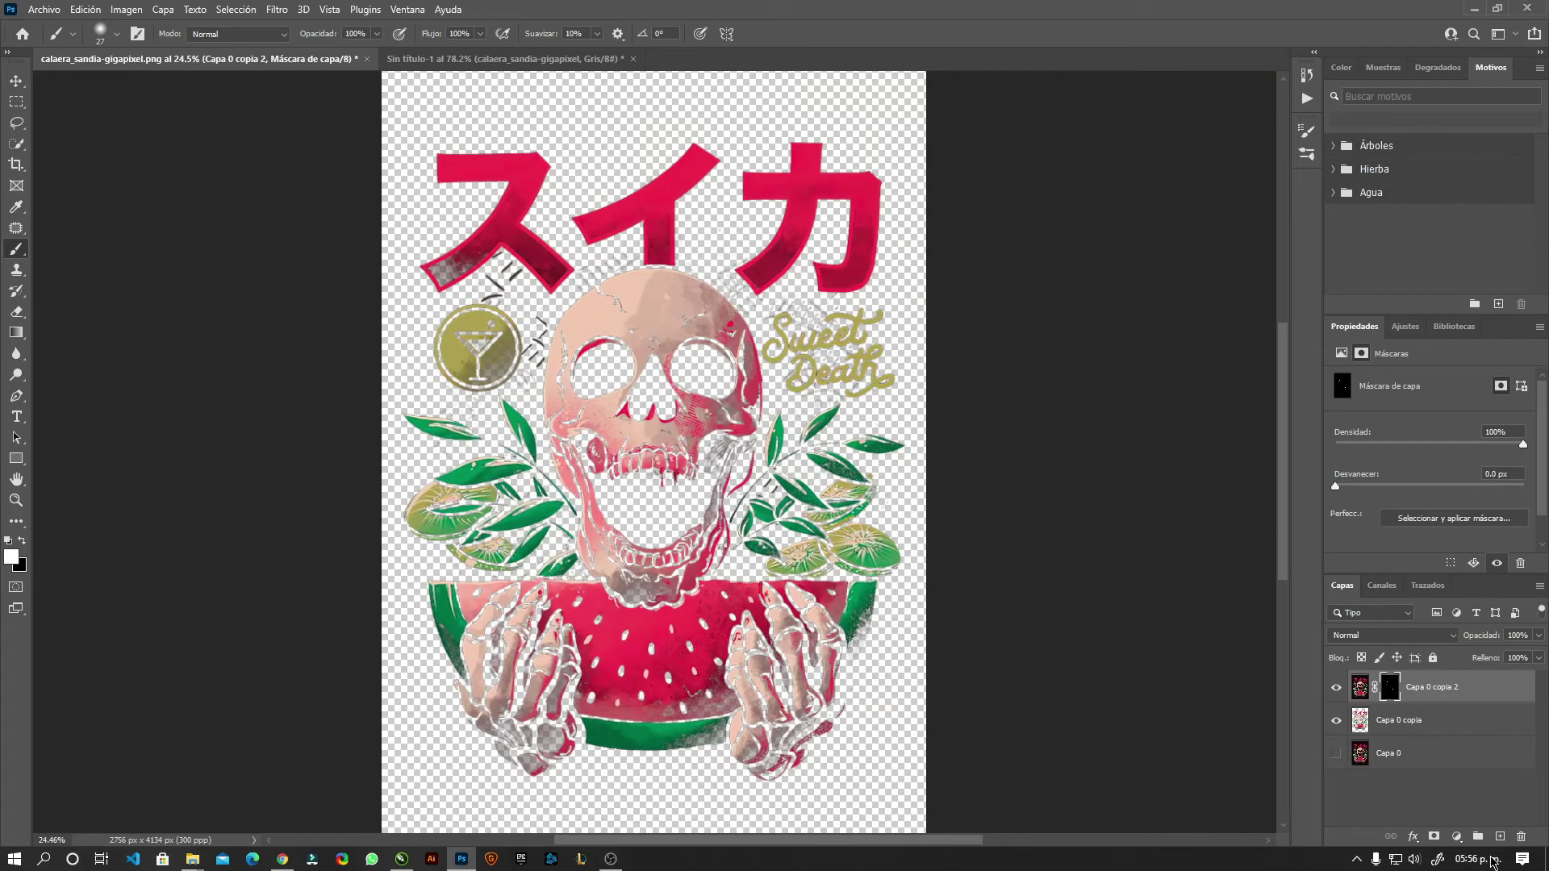
pyautogui.click(1457, 836)
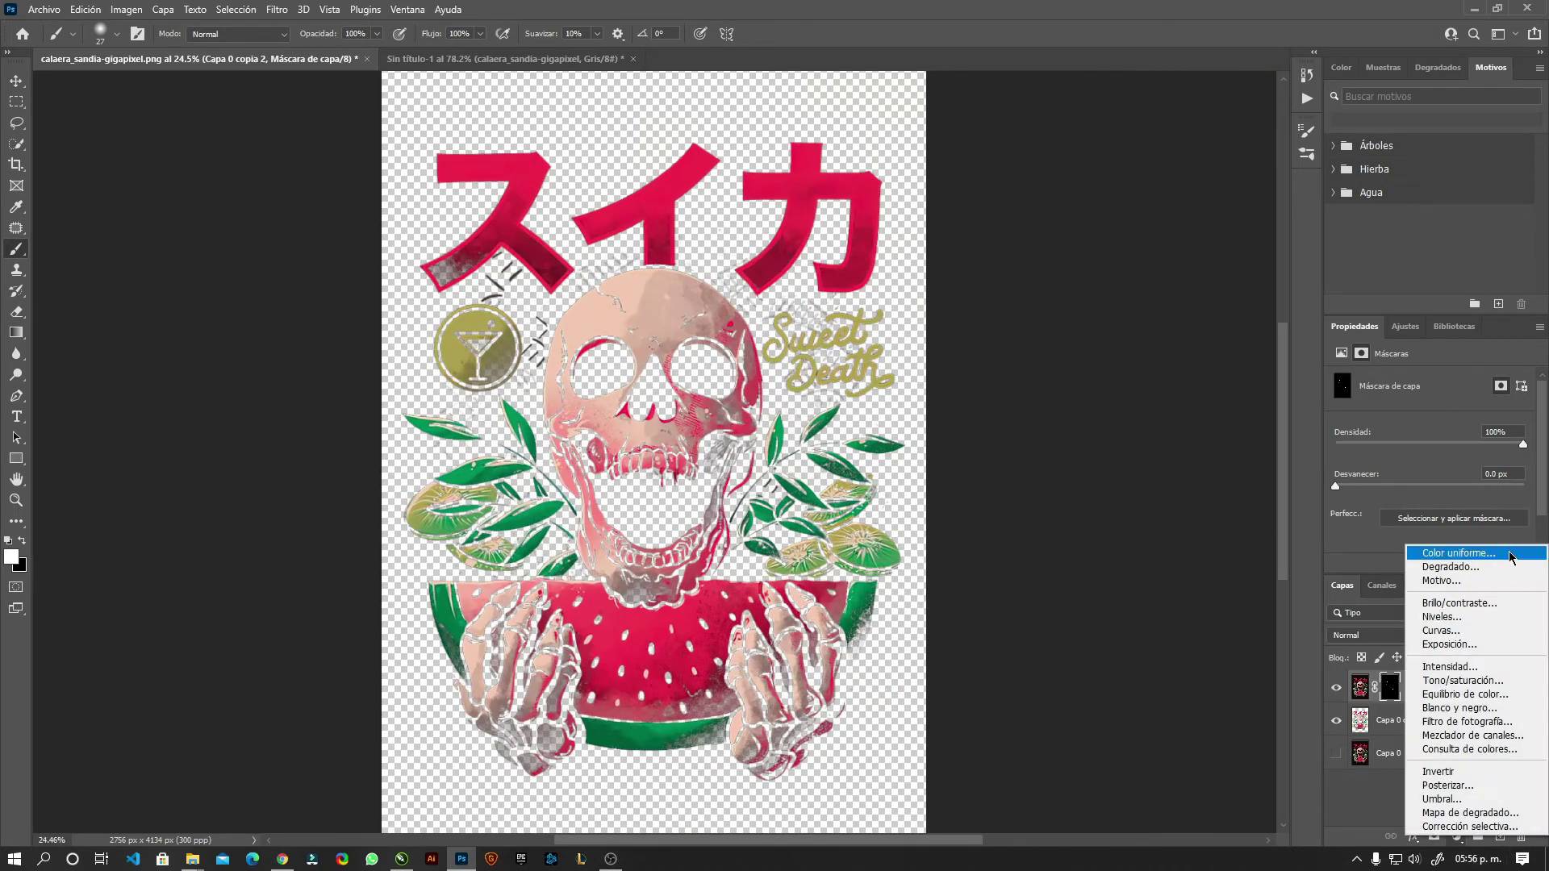
pyautogui.click(1464, 553)
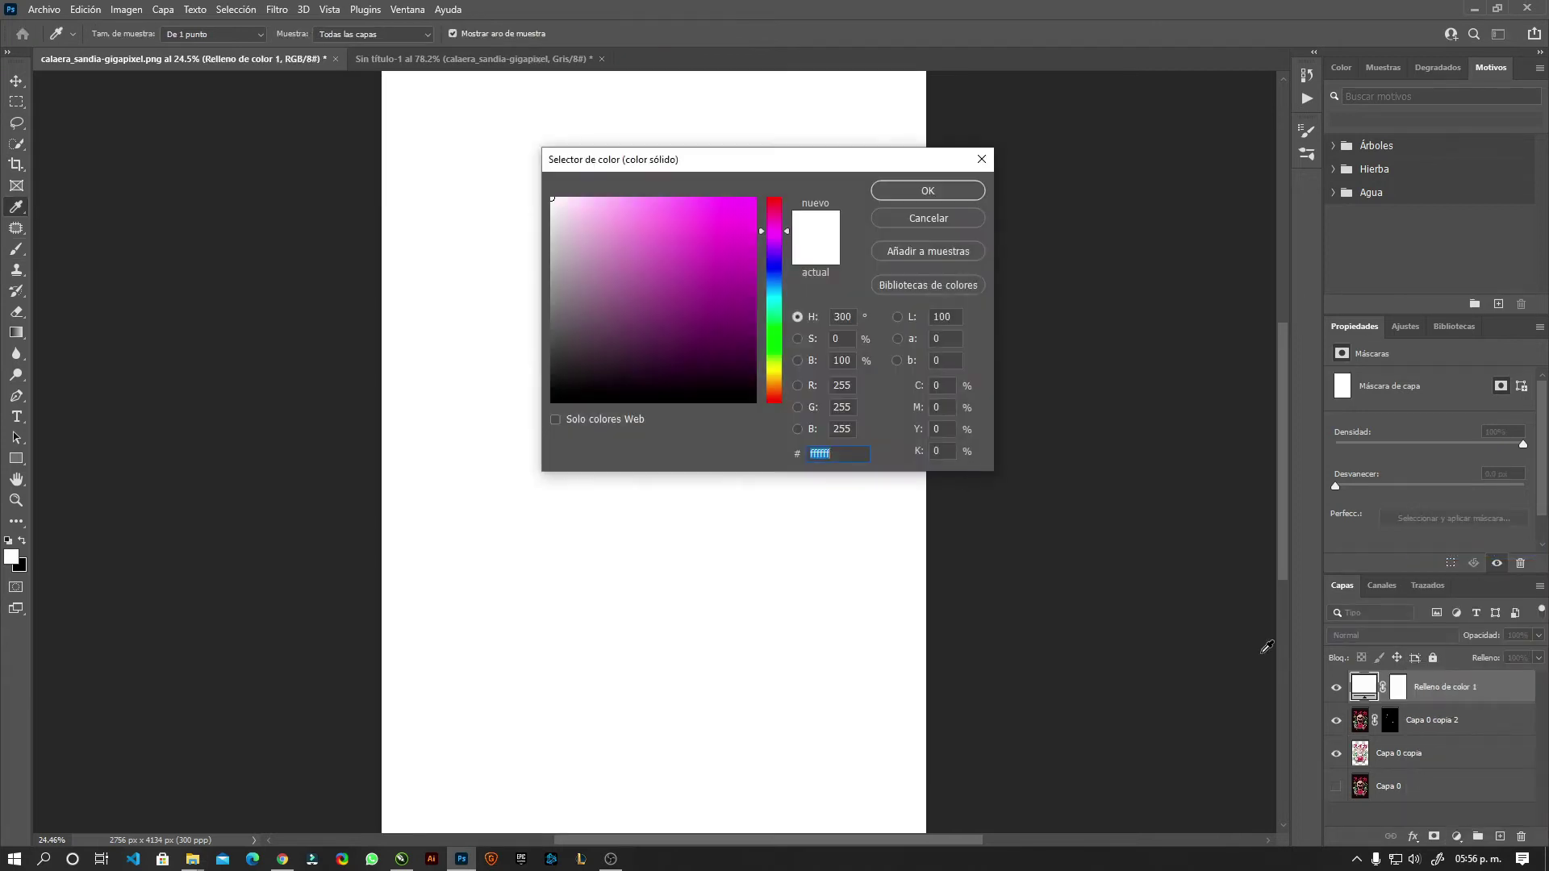
pyautogui.click(551, 401)
pyautogui.click(927, 190)
pyautogui.moveTo(1437, 690); pyautogui.dragTo(1437, 766)
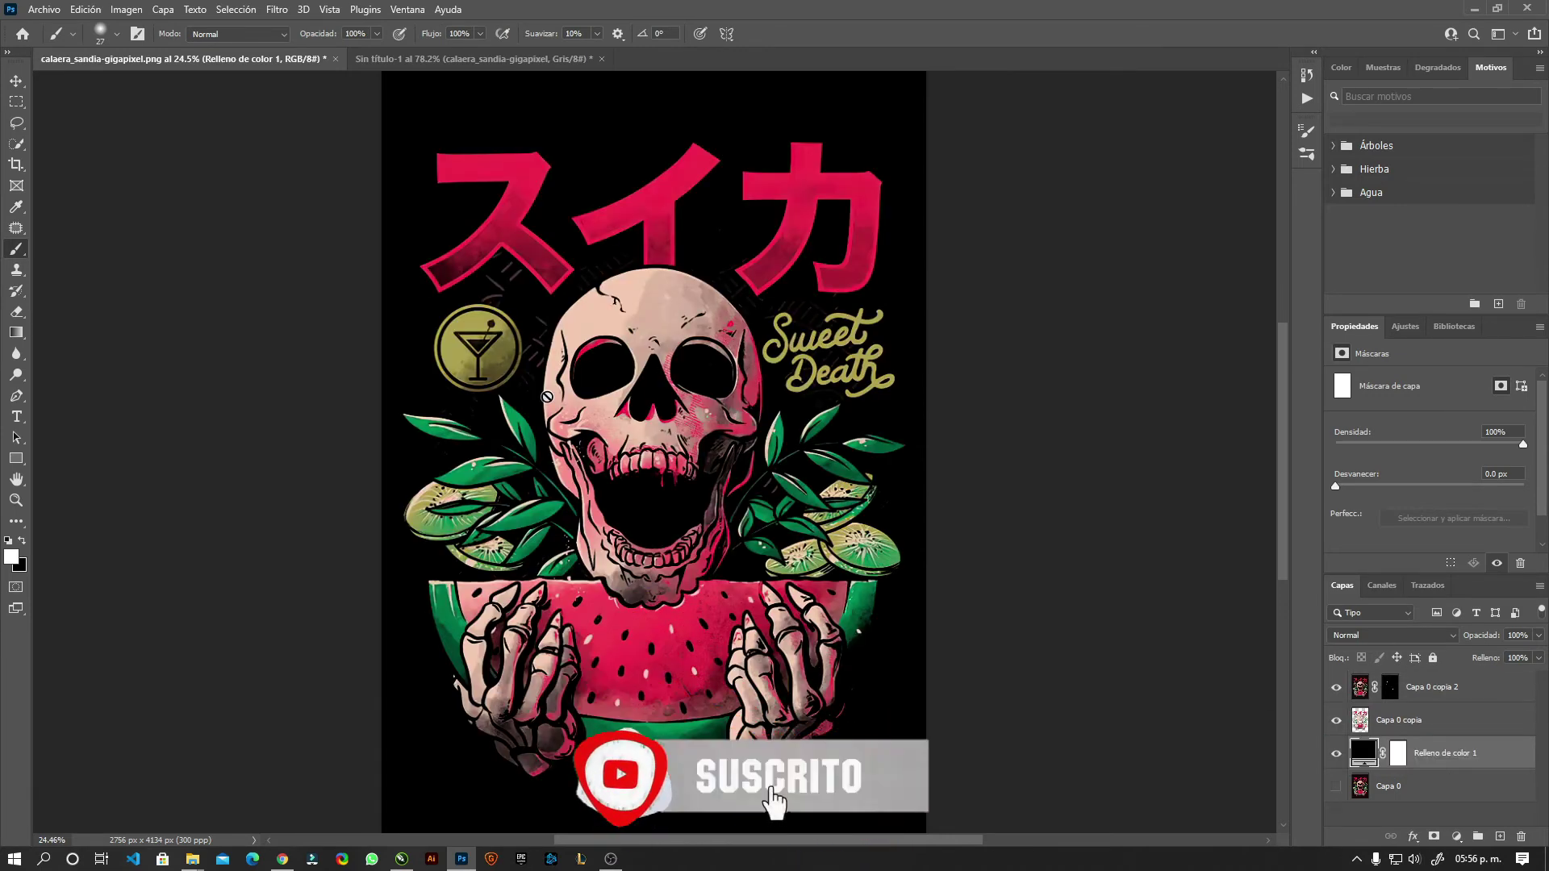
# Reselect the layer mask of Capa 0 copia 2 for further editing
pyautogui.scroll(5, 547, 397)
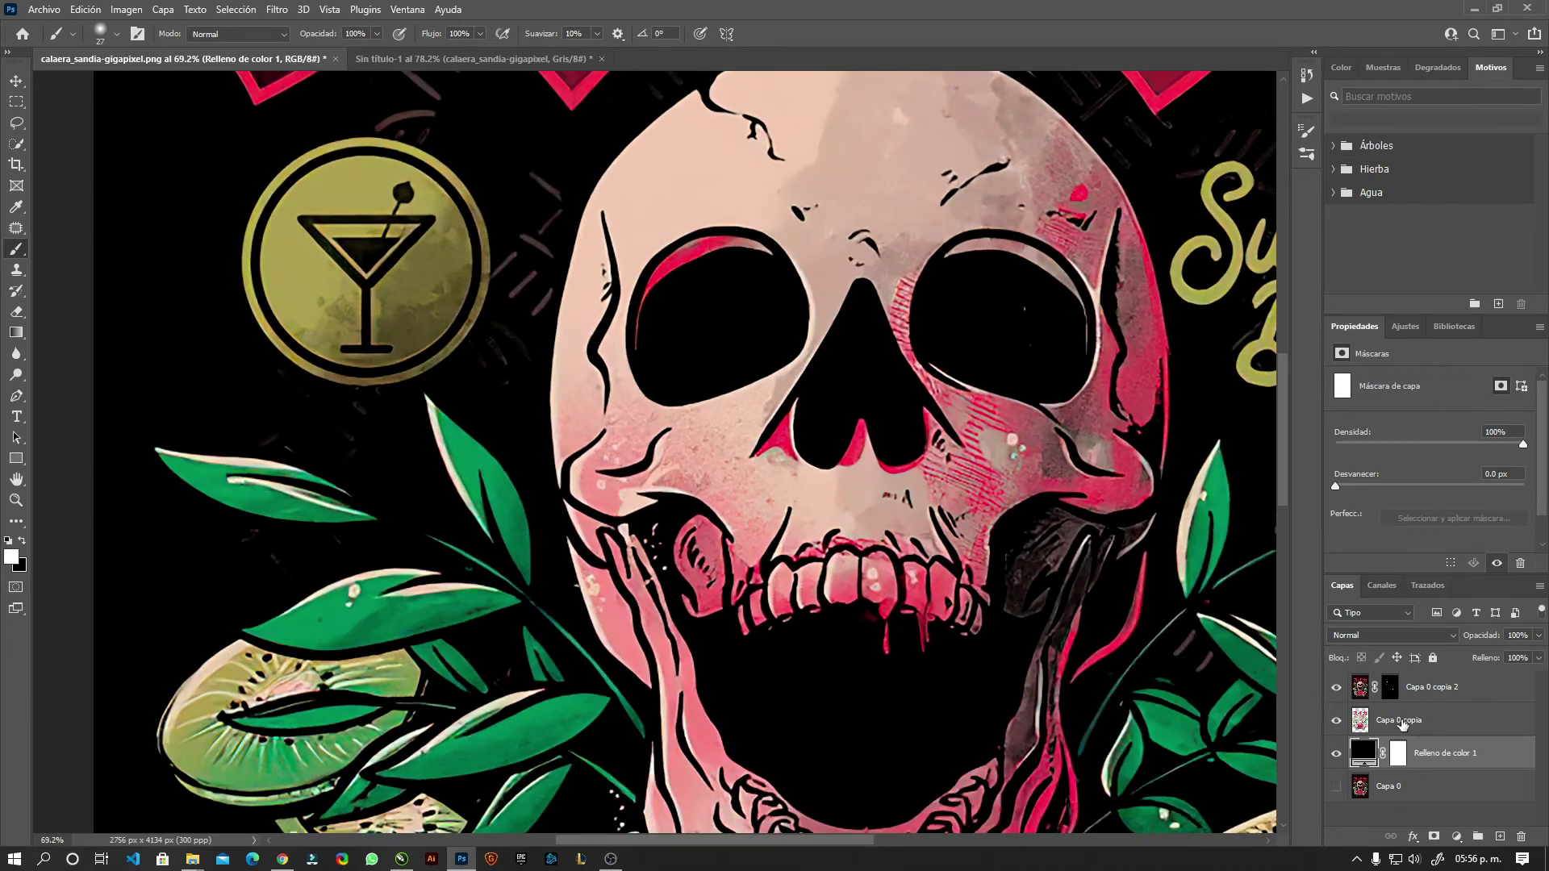
pyautogui.click(1401, 722)
pyautogui.click(1389, 687)
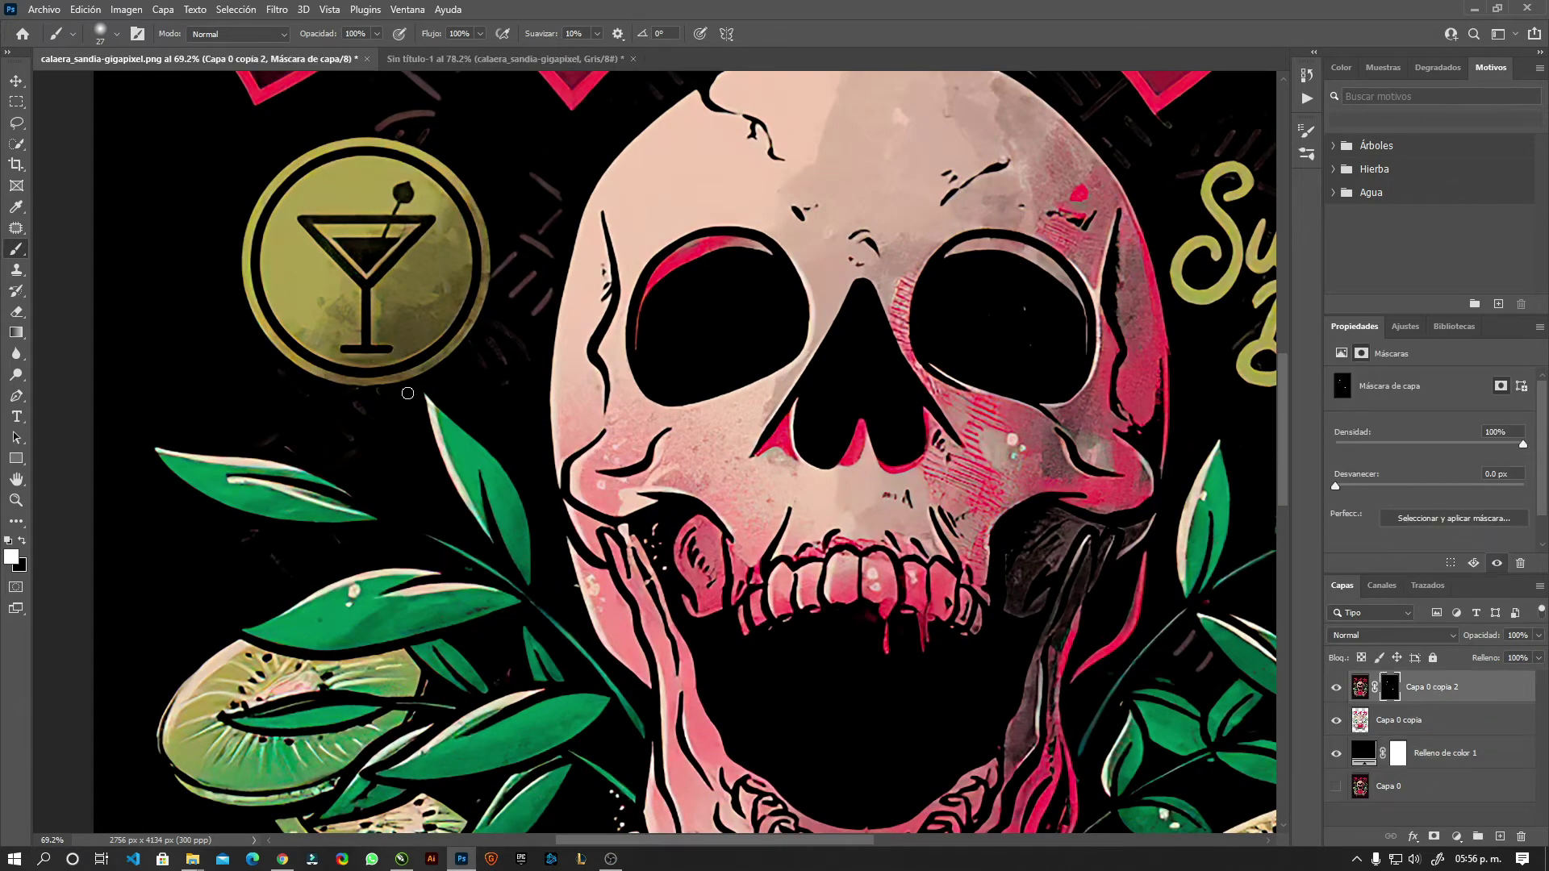
pyautogui.scroll(5, 444, 309)
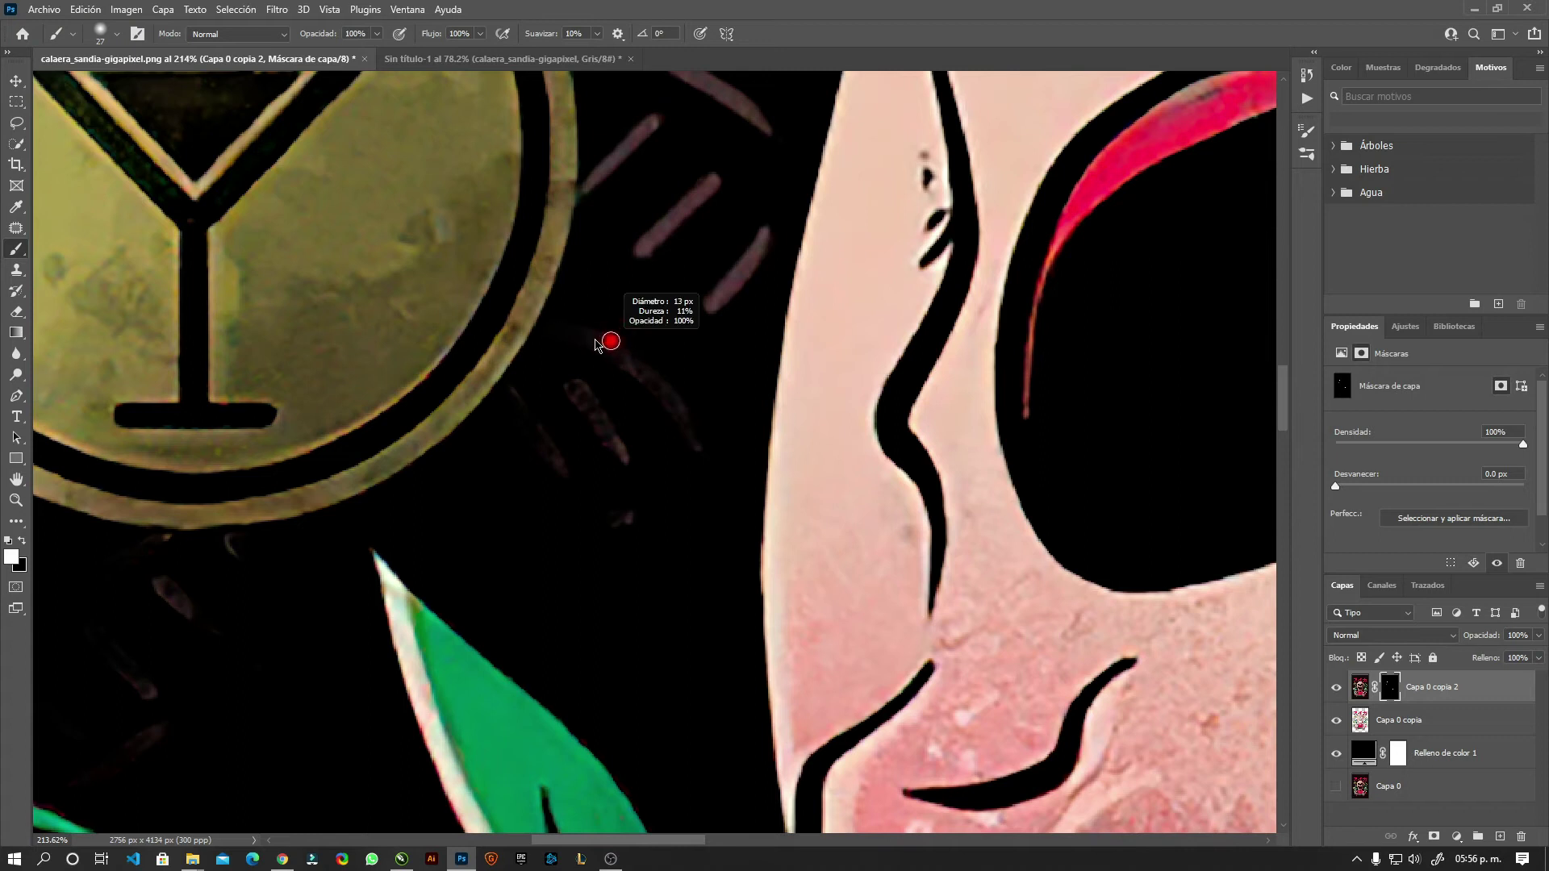
# Set the brush size and restore the faint marks and diagonal dashes around the cocktail badge
pyautogui.rightClick(596, 338)
pyautogui.moveTo(571, 327); pyautogui.dragTo(683, 430)
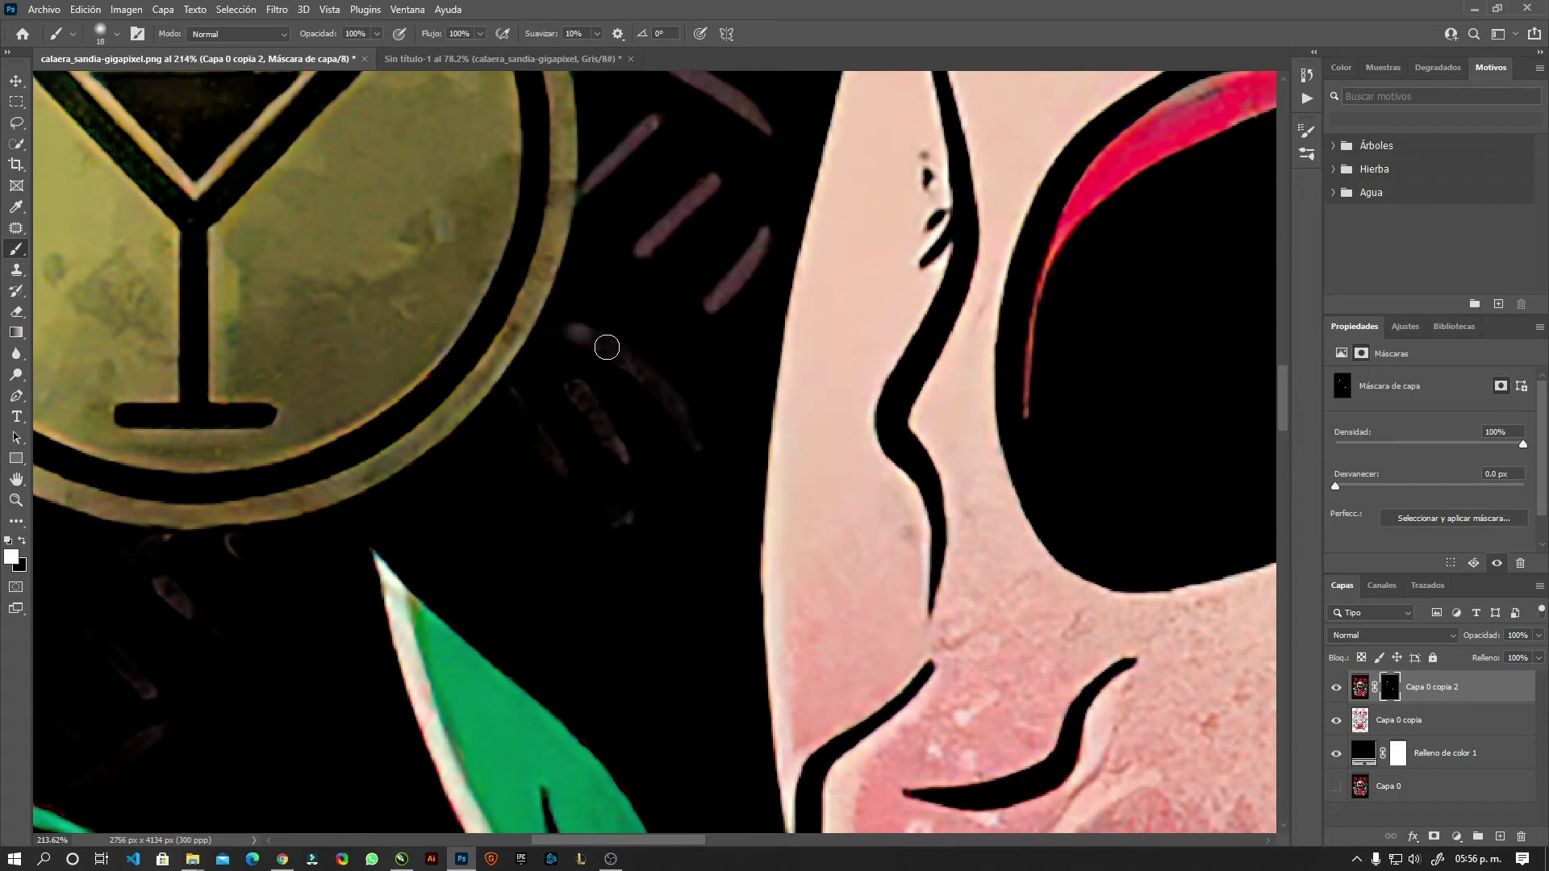
pyautogui.moveTo(575, 386); pyautogui.dragTo(619, 516)
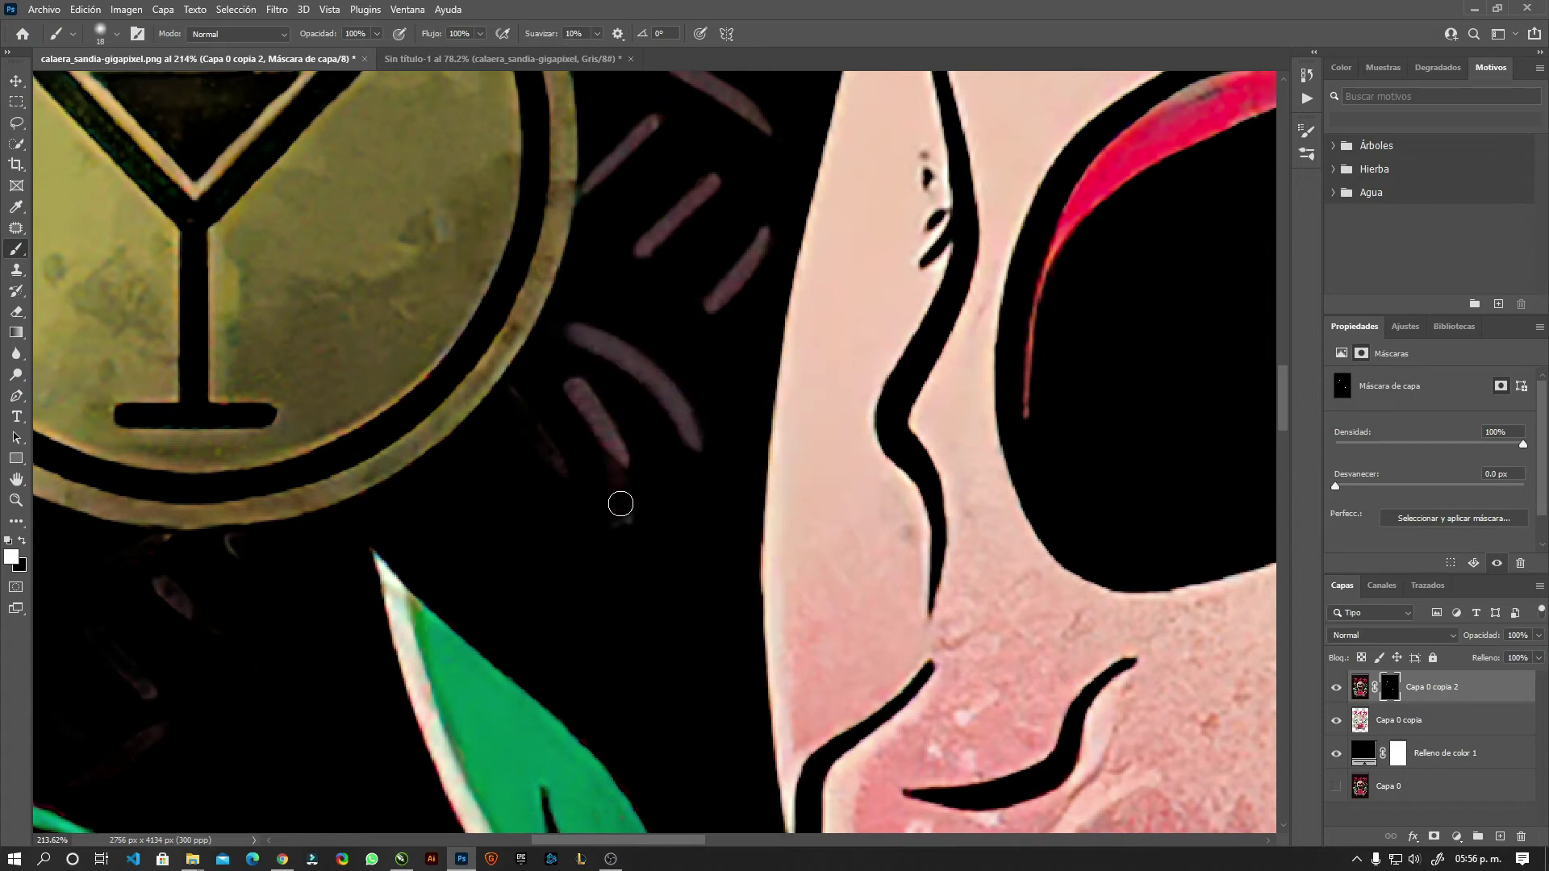
pyautogui.moveTo(521, 401)
pyautogui.mouseDown()
pyautogui.moveTo(565, 468)
pyautogui.moveTo(1101, 286)
pyautogui.mouseUp()
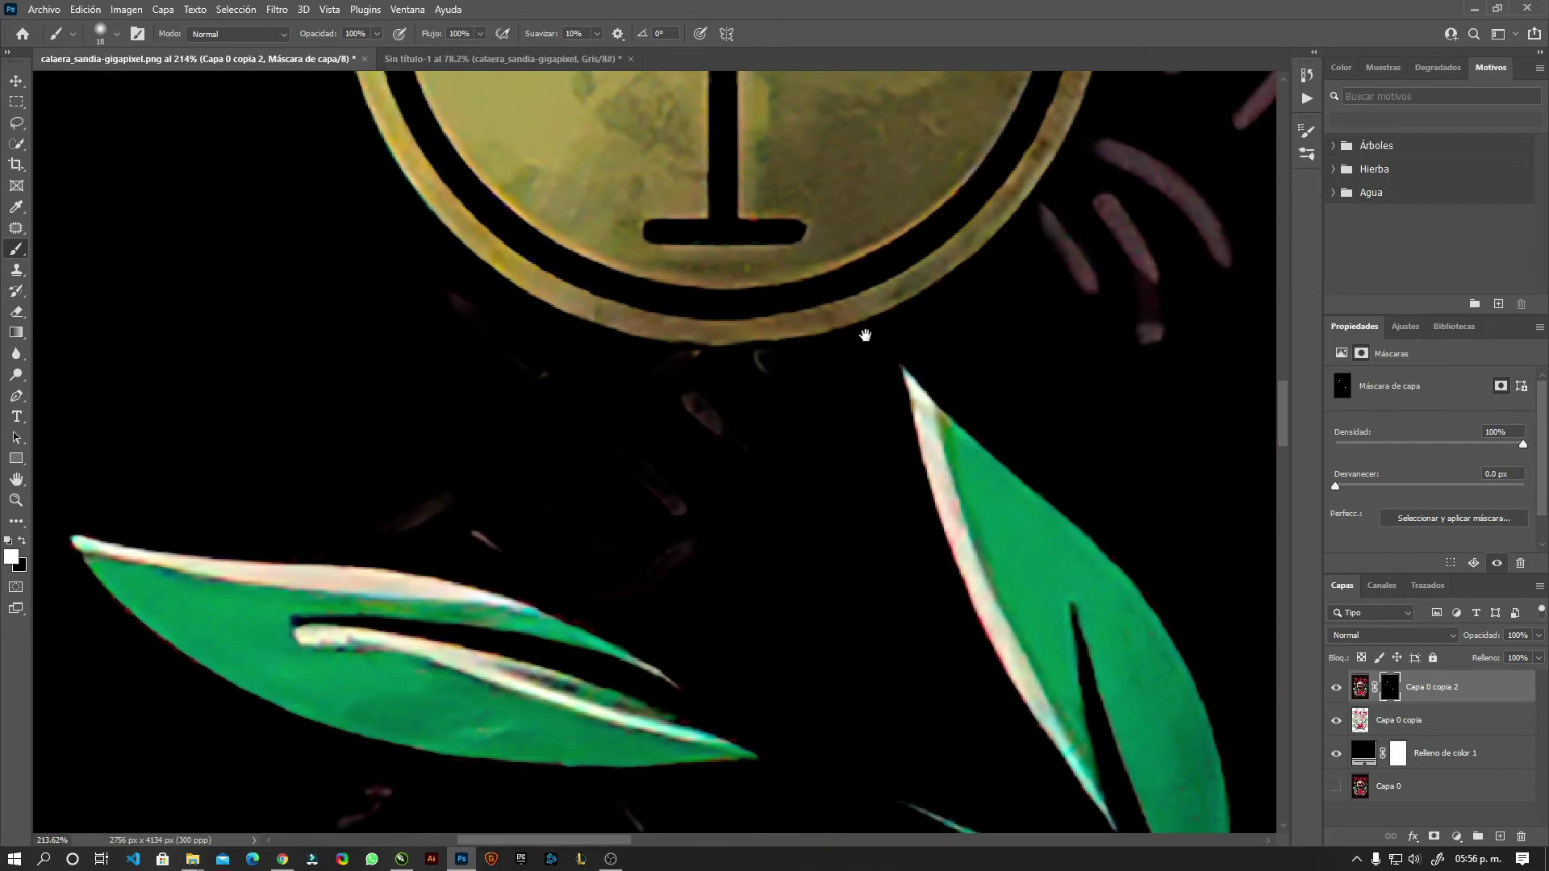
pyautogui.moveTo(702, 395); pyautogui.dragTo(765, 466)
pyautogui.moveTo(699, 358); pyautogui.dragTo(391, 533)
pyautogui.moveTo(627, 458)
pyautogui.mouseDown()
pyautogui.moveTo(685, 516)
pyautogui.moveTo(622, 608)
pyautogui.mouseUp()
pyautogui.moveTo(617, 555); pyautogui.dragTo(542, 542)
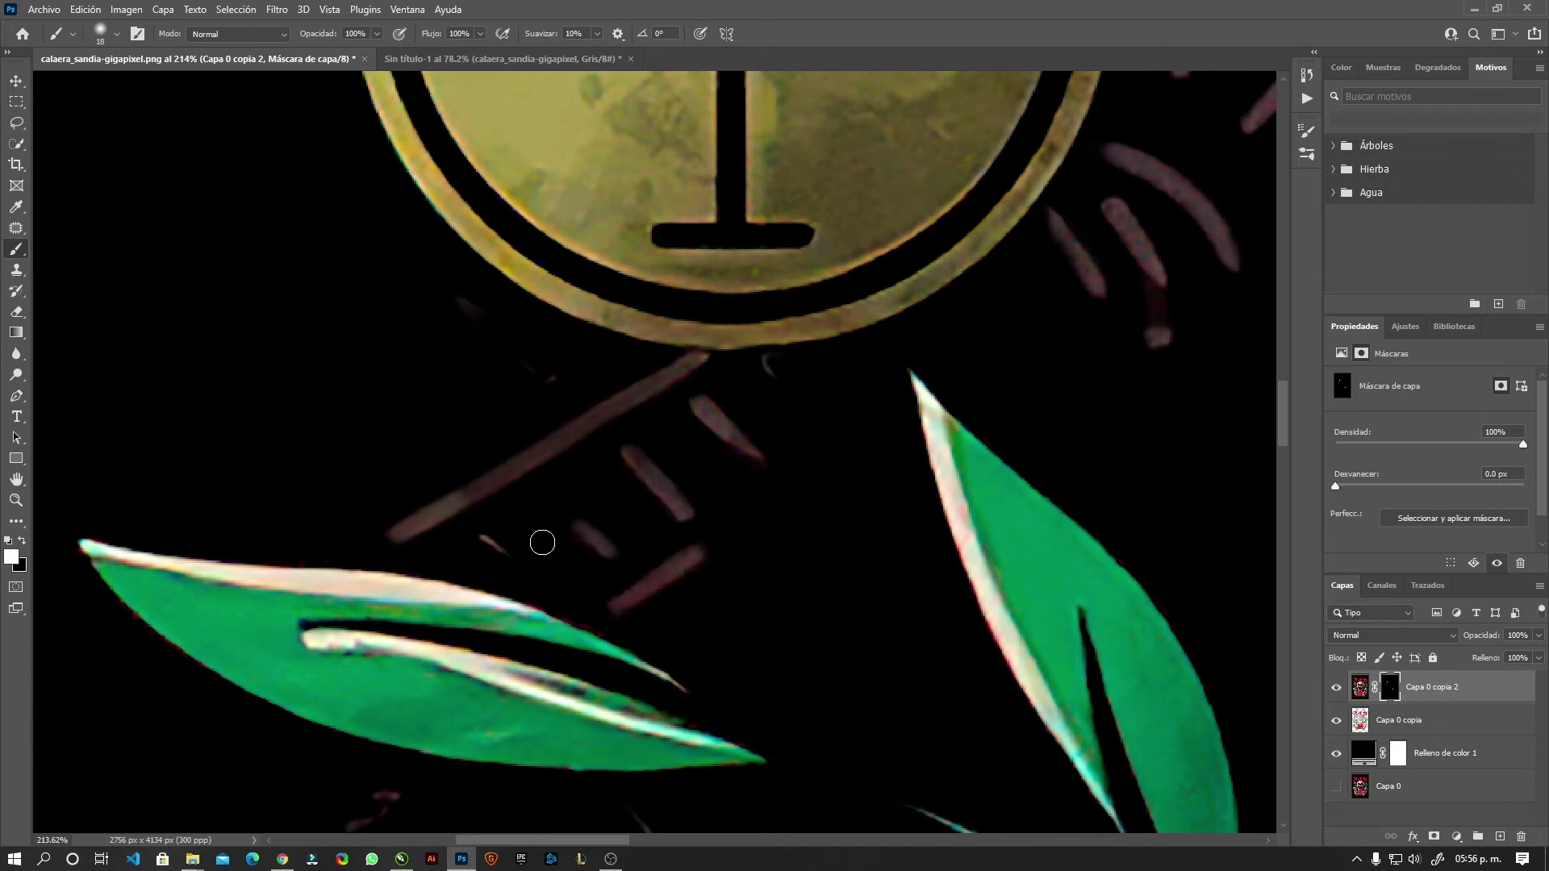
# Brighten the dim dashes beneath the red title and beside the skull
pyautogui.moveTo(1057, 197)
pyautogui.mouseDown()
pyautogui.moveTo(693, 348)
pyautogui.moveTo(647, 459)
pyautogui.moveTo(622, 675)
pyautogui.mouseUp()
pyautogui.moveTo(355, 298)
pyautogui.mouseDown()
pyautogui.moveTo(610, 544)
pyautogui.moveTo(569, 567)
pyautogui.moveTo(242, 314)
pyautogui.moveTo(565, 266)
pyautogui.moveTo(716, 415)
pyautogui.moveTo(698, 591)
pyautogui.mouseUp()
pyautogui.moveTo(541, 297)
pyautogui.mouseDown()
pyautogui.moveTo(639, 380)
pyautogui.moveTo(571, 322)
pyautogui.moveTo(632, 283)
pyautogui.moveTo(719, 367)
pyautogui.mouseUp()
pyautogui.moveTo(650, 228)
pyautogui.mouseDown()
pyautogui.moveTo(633, 390)
pyautogui.moveTo(584, 401)
pyautogui.moveTo(771, 290)
pyautogui.mouseUp()
pyautogui.moveTo(655, 621)
pyautogui.mouseDown()
pyautogui.moveTo(620, 435)
pyautogui.moveTo(745, 333)
pyautogui.mouseUp()
pyautogui.moveTo(757, 443); pyautogui.dragTo(815, 512)
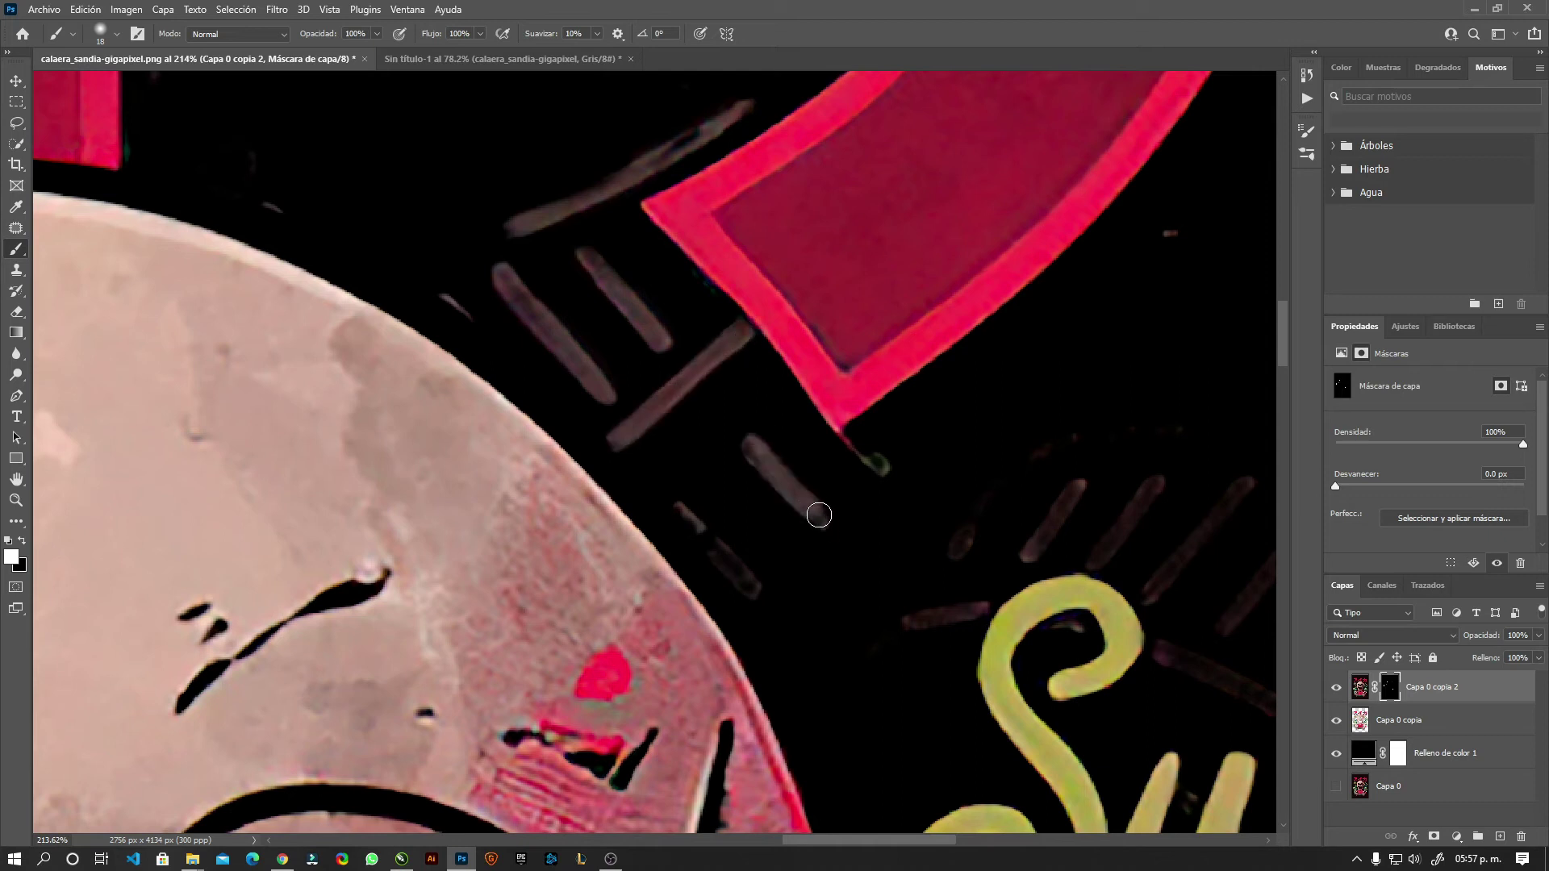
pyautogui.moveTo(723, 580); pyautogui.dragTo(682, 512)
# Brighten the dashes around the Sweet lettering and the dim arc with its long diagonal
pyautogui.moveTo(884, 623)
pyautogui.mouseDown()
pyautogui.moveTo(650, 446)
pyautogui.moveTo(768, 439)
pyautogui.moveTo(882, 459)
pyautogui.moveTo(1105, 558)
pyautogui.moveTo(1174, 454)
pyautogui.moveTo(1067, 485)
pyautogui.mouseUp()
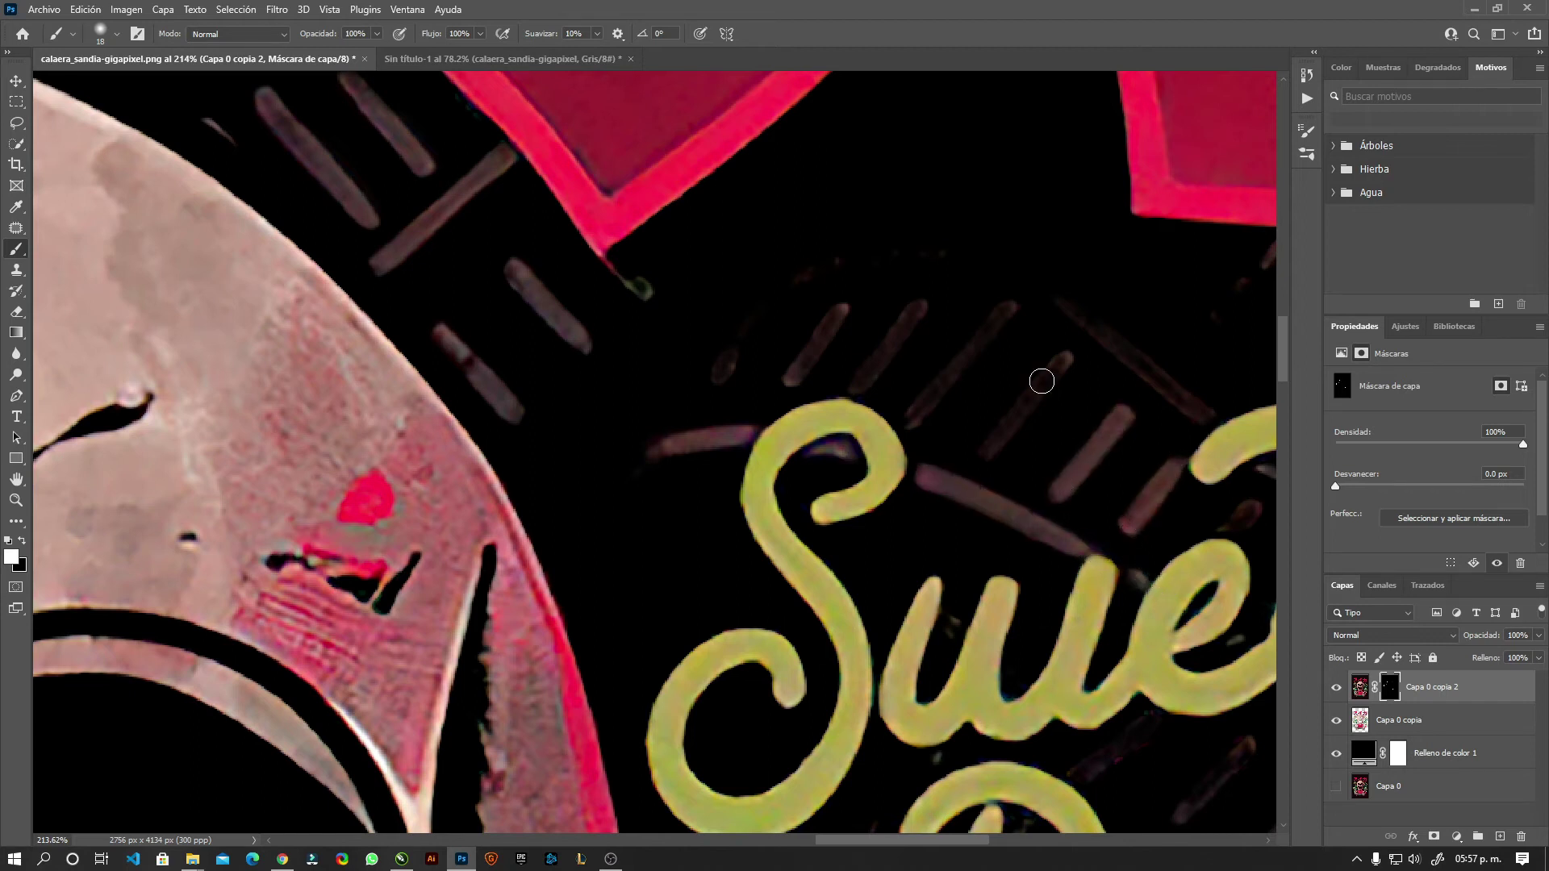
pyautogui.moveTo(1065, 359); pyautogui.dragTo(999, 448)
pyautogui.moveTo(1012, 306); pyautogui.dragTo(908, 413)
pyautogui.moveTo(912, 327); pyautogui.dragTo(856, 396)
pyautogui.moveTo(836, 322)
pyautogui.mouseDown()
pyautogui.moveTo(783, 386)
pyautogui.moveTo(788, 290)
pyautogui.moveTo(942, 252)
pyautogui.mouseUp()
pyautogui.moveTo(1058, 303)
pyautogui.mouseDown()
pyautogui.moveTo(1201, 413)
pyautogui.moveTo(552, 282)
pyautogui.moveTo(643, 328)
pyautogui.mouseUp()
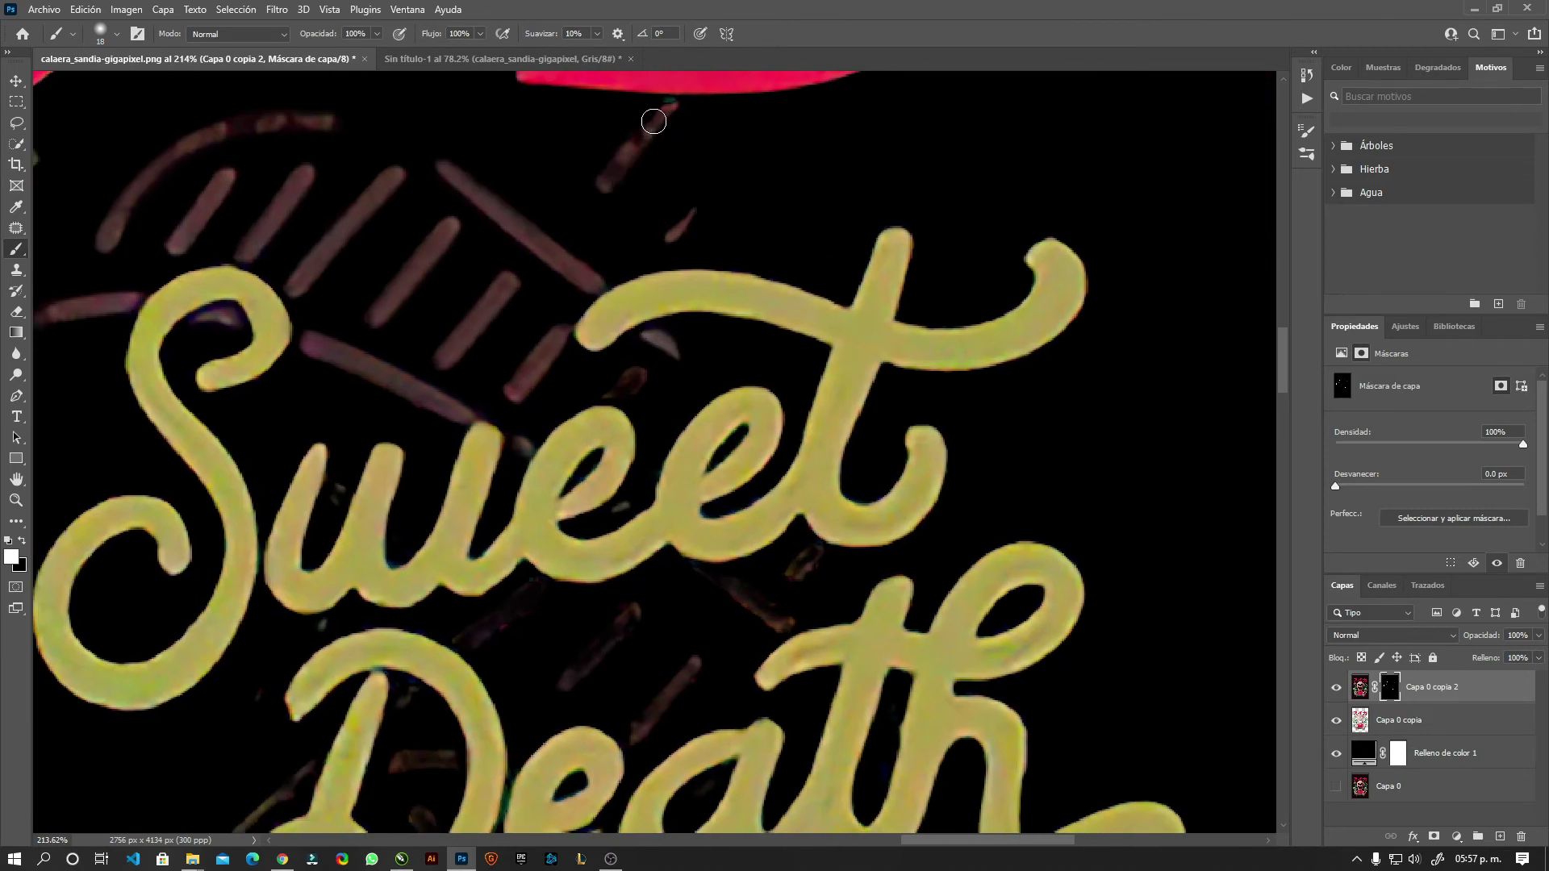
# Restore the dashes around Death, the arc and dot below it, then zoom out
pyautogui.moveTo(758, 337); pyautogui.dragTo(724, 145)
pyautogui.moveTo(762, 328)
pyautogui.mouseDown()
pyautogui.moveTo(743, 432)
pyautogui.moveTo(660, 449)
pyautogui.moveTo(595, 546)
pyautogui.moveTo(595, 414)
pyautogui.moveTo(491, 408)
pyautogui.moveTo(287, 597)
pyautogui.mouseUp()
pyautogui.moveTo(187, 638)
pyautogui.mouseDown()
pyautogui.moveTo(284, 553)
pyautogui.moveTo(366, 560)
pyautogui.moveTo(384, 629)
pyautogui.moveTo(456, 715)
pyautogui.mouseUp()
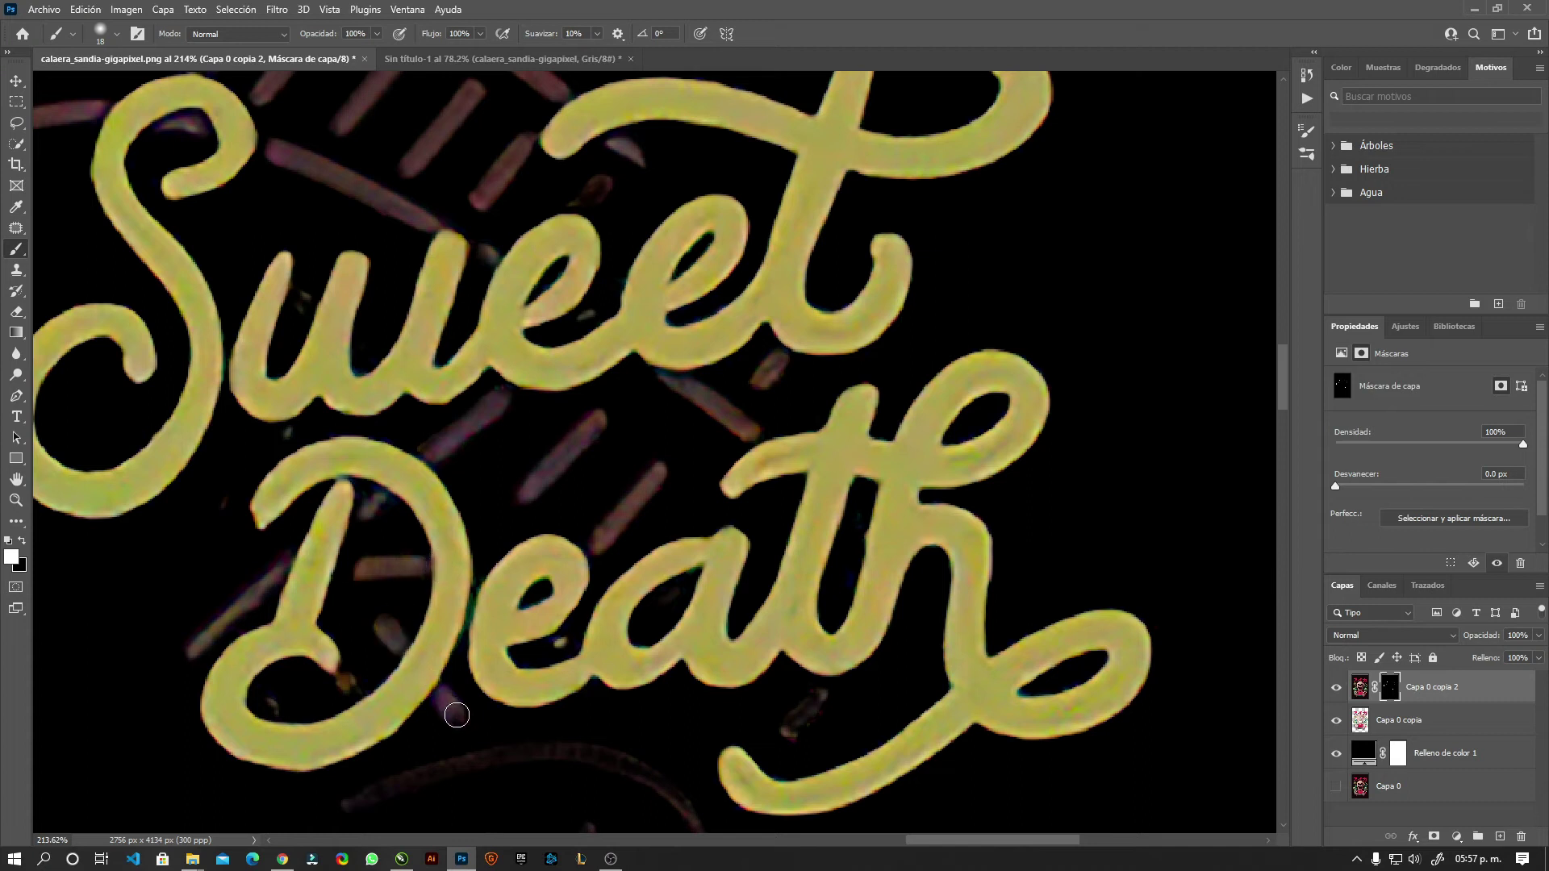
pyautogui.moveTo(342, 682); pyautogui.dragTo(365, 698)
pyautogui.moveTo(560, 327); pyautogui.dragTo(615, 221)
pyautogui.moveTo(319, 492)
pyautogui.mouseDown()
pyautogui.moveTo(370, 463)
pyautogui.moveTo(560, 436)
pyautogui.moveTo(681, 528)
pyautogui.mouseUp()
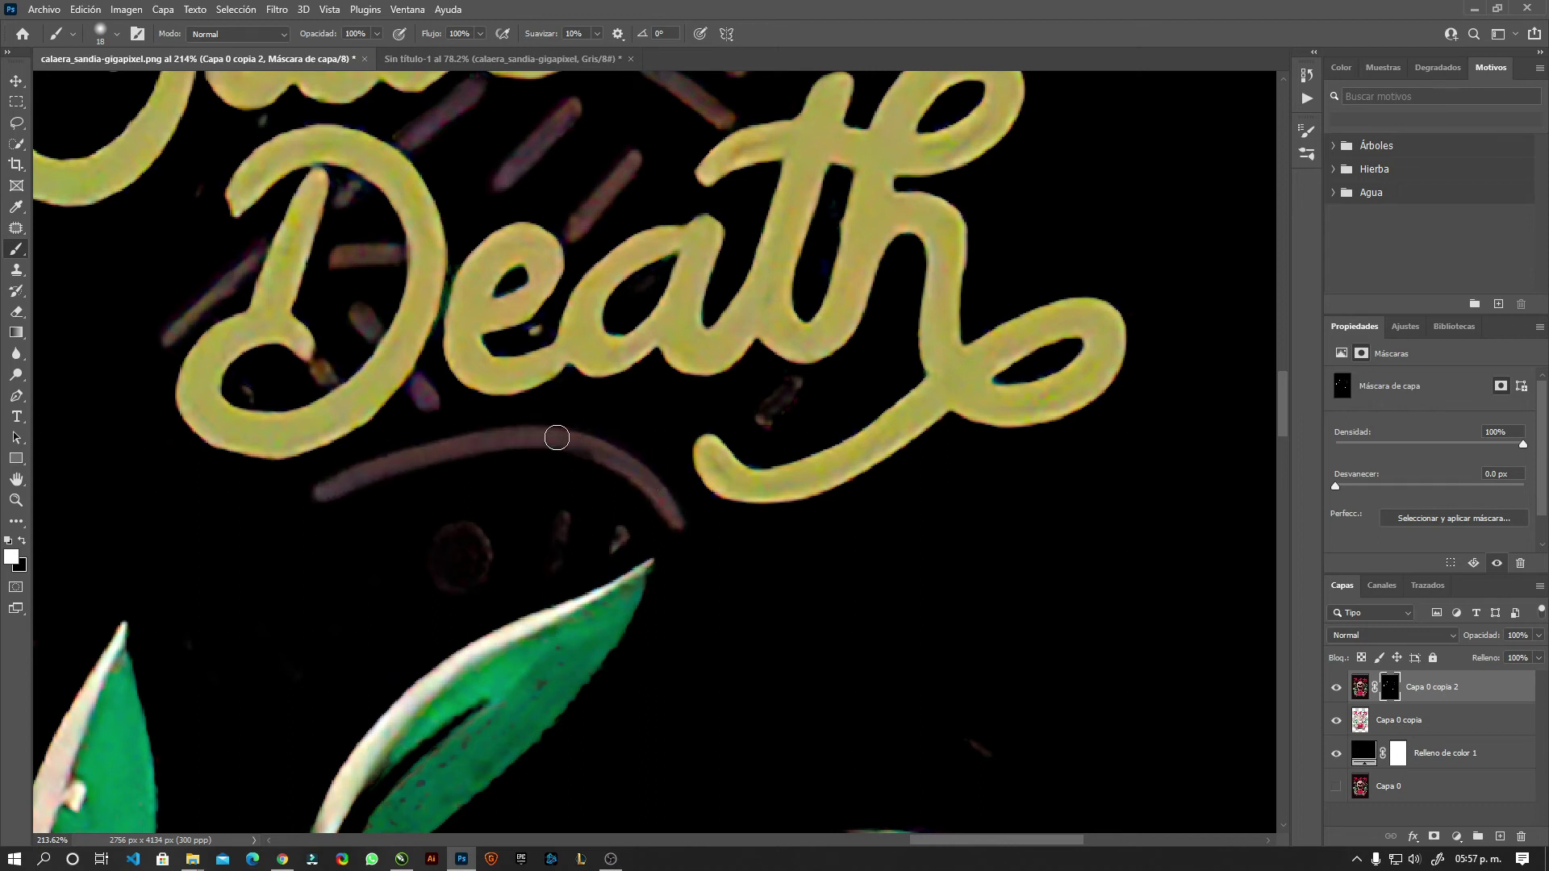
pyautogui.moveTo(421, 553)
pyautogui.mouseDown()
pyautogui.moveTo(449, 577)
pyautogui.moveTo(473, 557)
pyautogui.mouseUp()
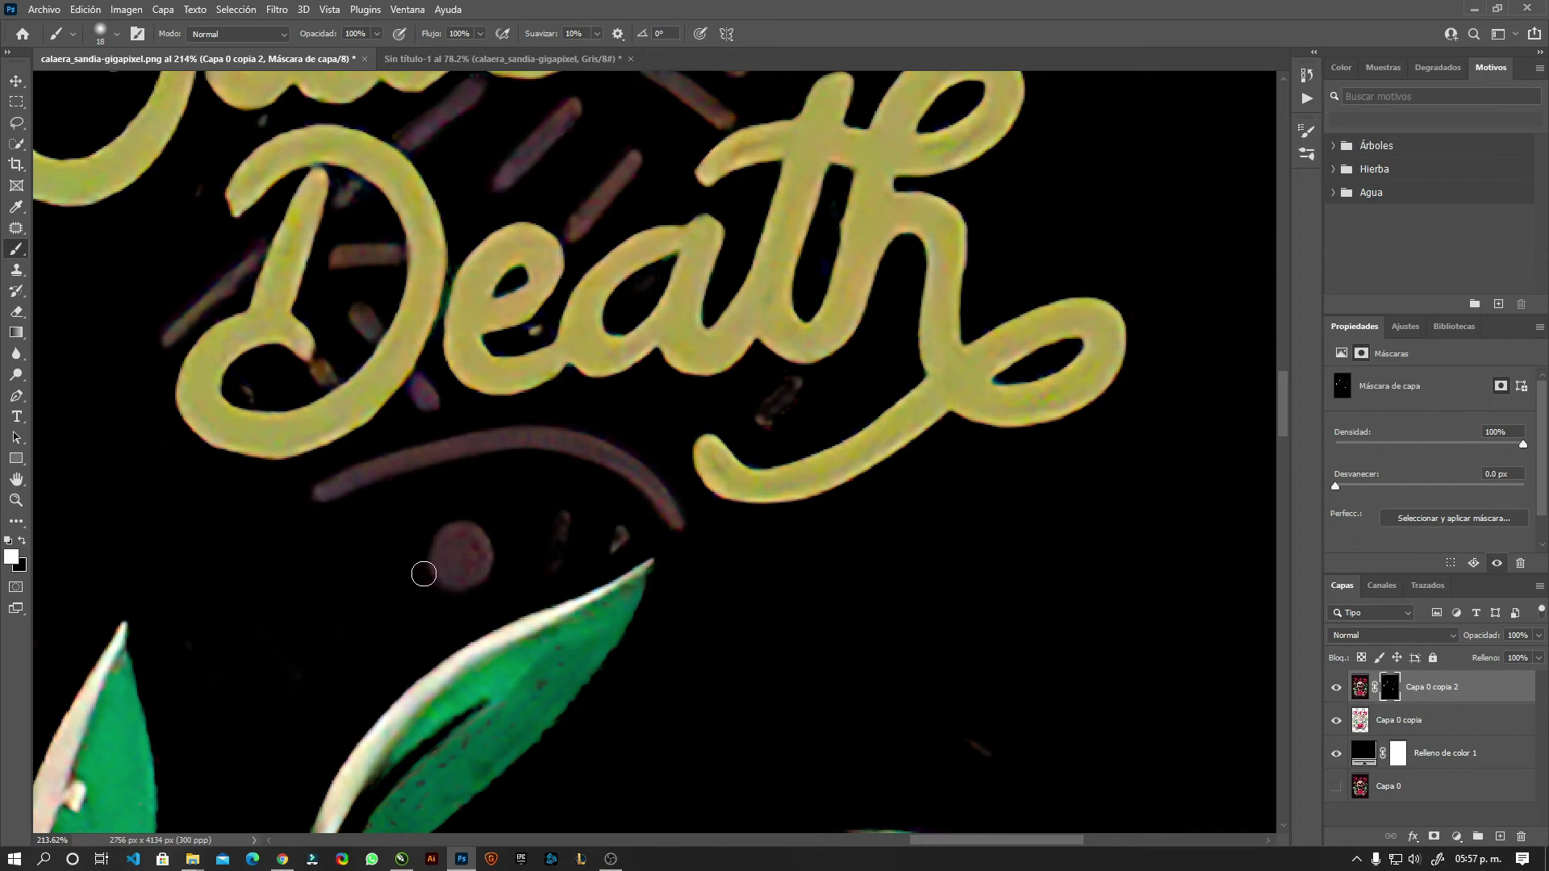
pyautogui.moveTo(565, 519); pyautogui.dragTo(556, 564)
pyautogui.moveTo(763, 413); pyautogui.dragTo(799, 378)
pyautogui.scroll(-2, 806, 380)
pyautogui.scroll(-3, 917, 393)
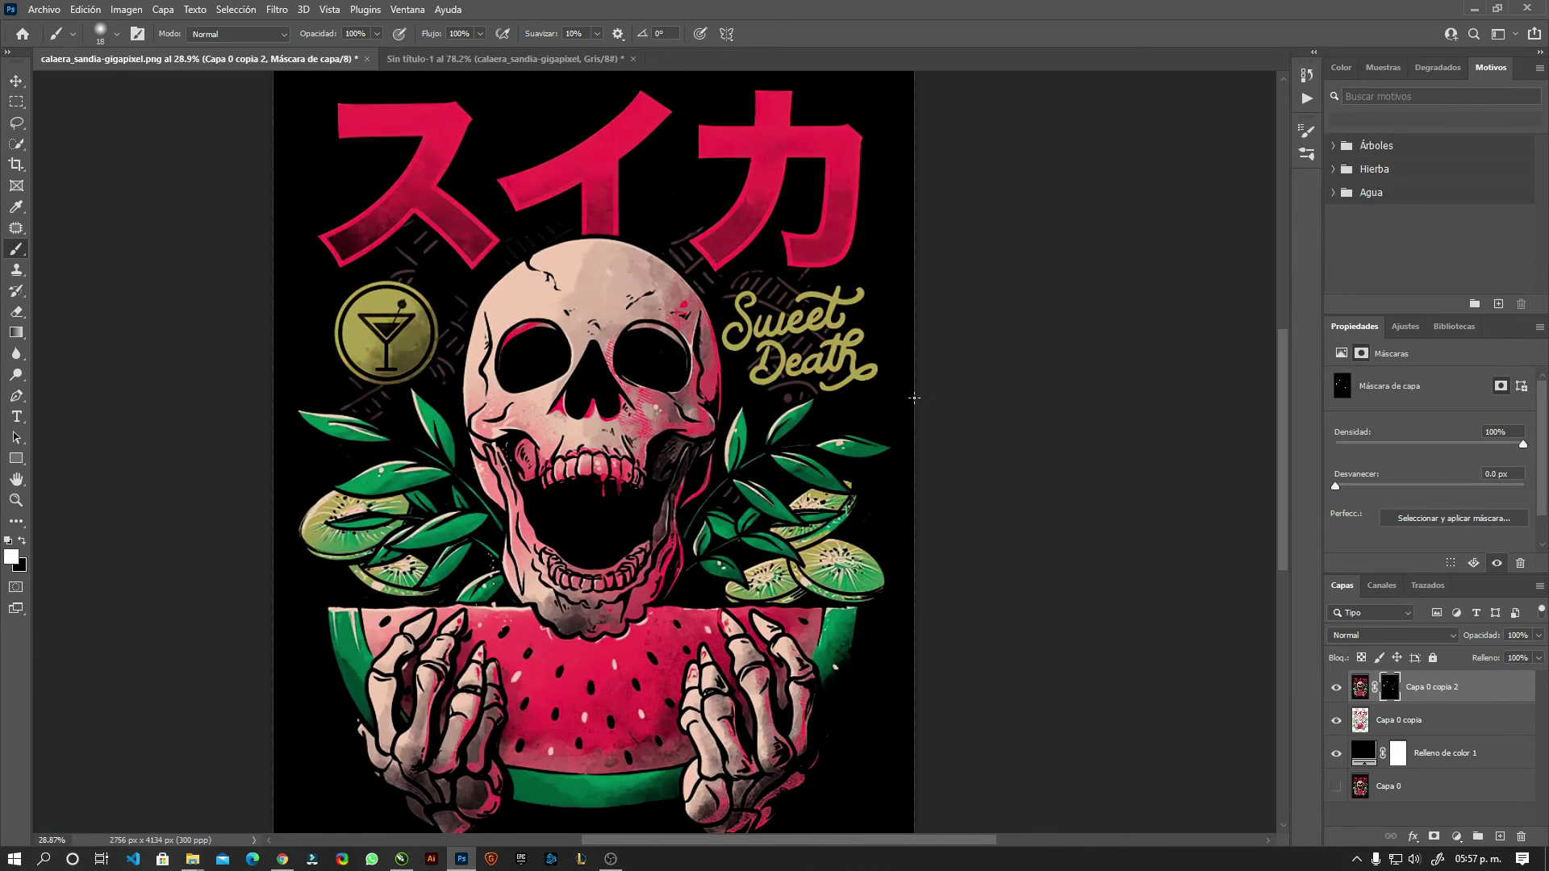
# Hide the black 'Relleno de color 1' fill so the artwork sits on transparency
pyautogui.scroll(-1, 828, 412)
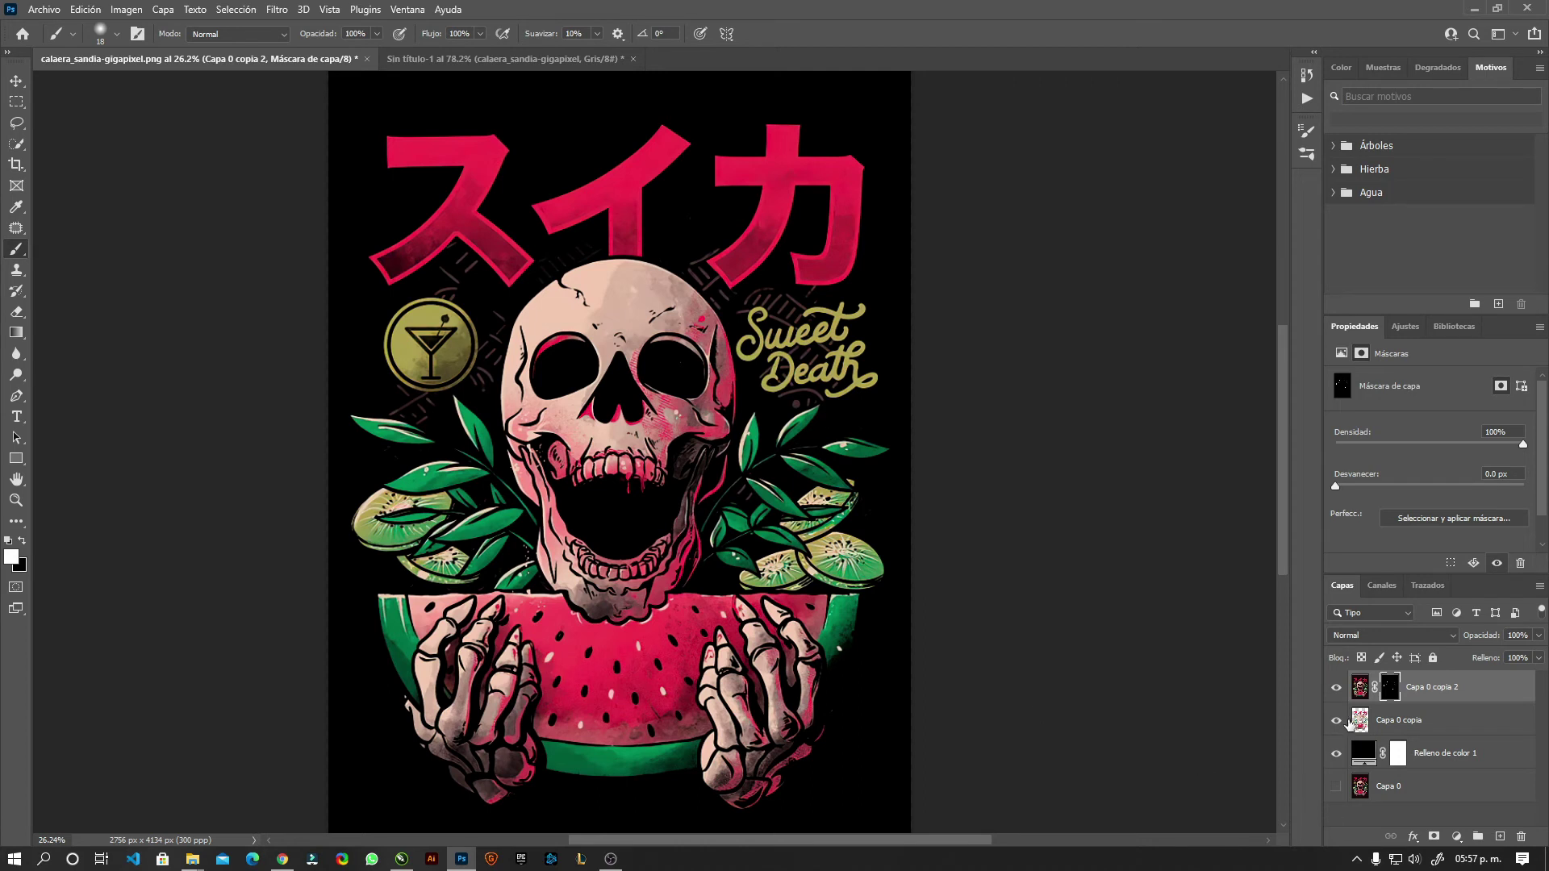
pyautogui.click(1336, 753)
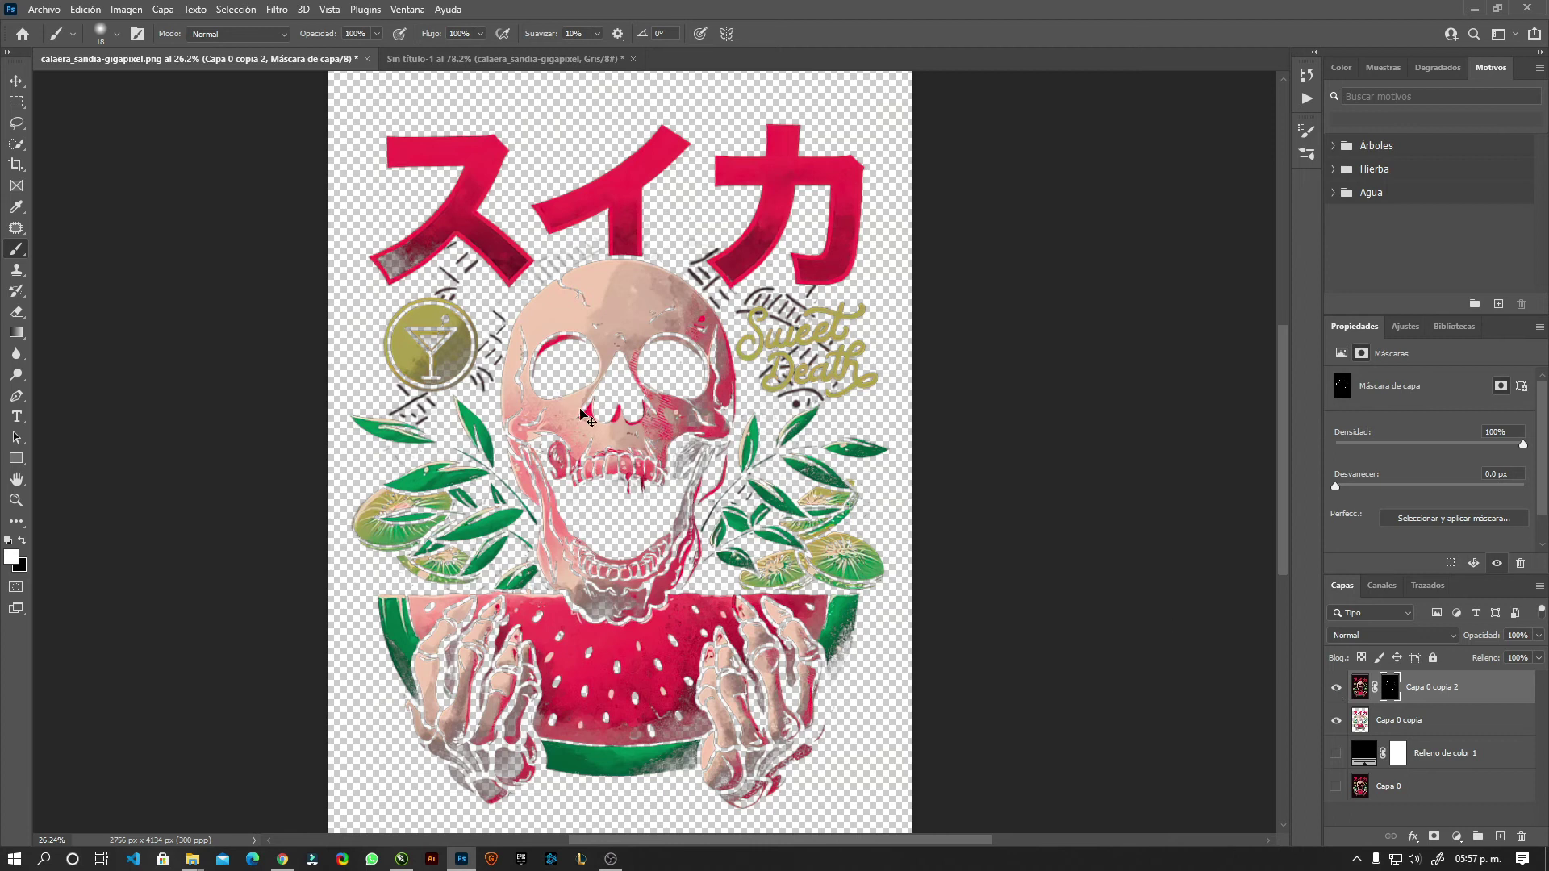
pyautogui.hotkey('ctrl', 'shift', 's')
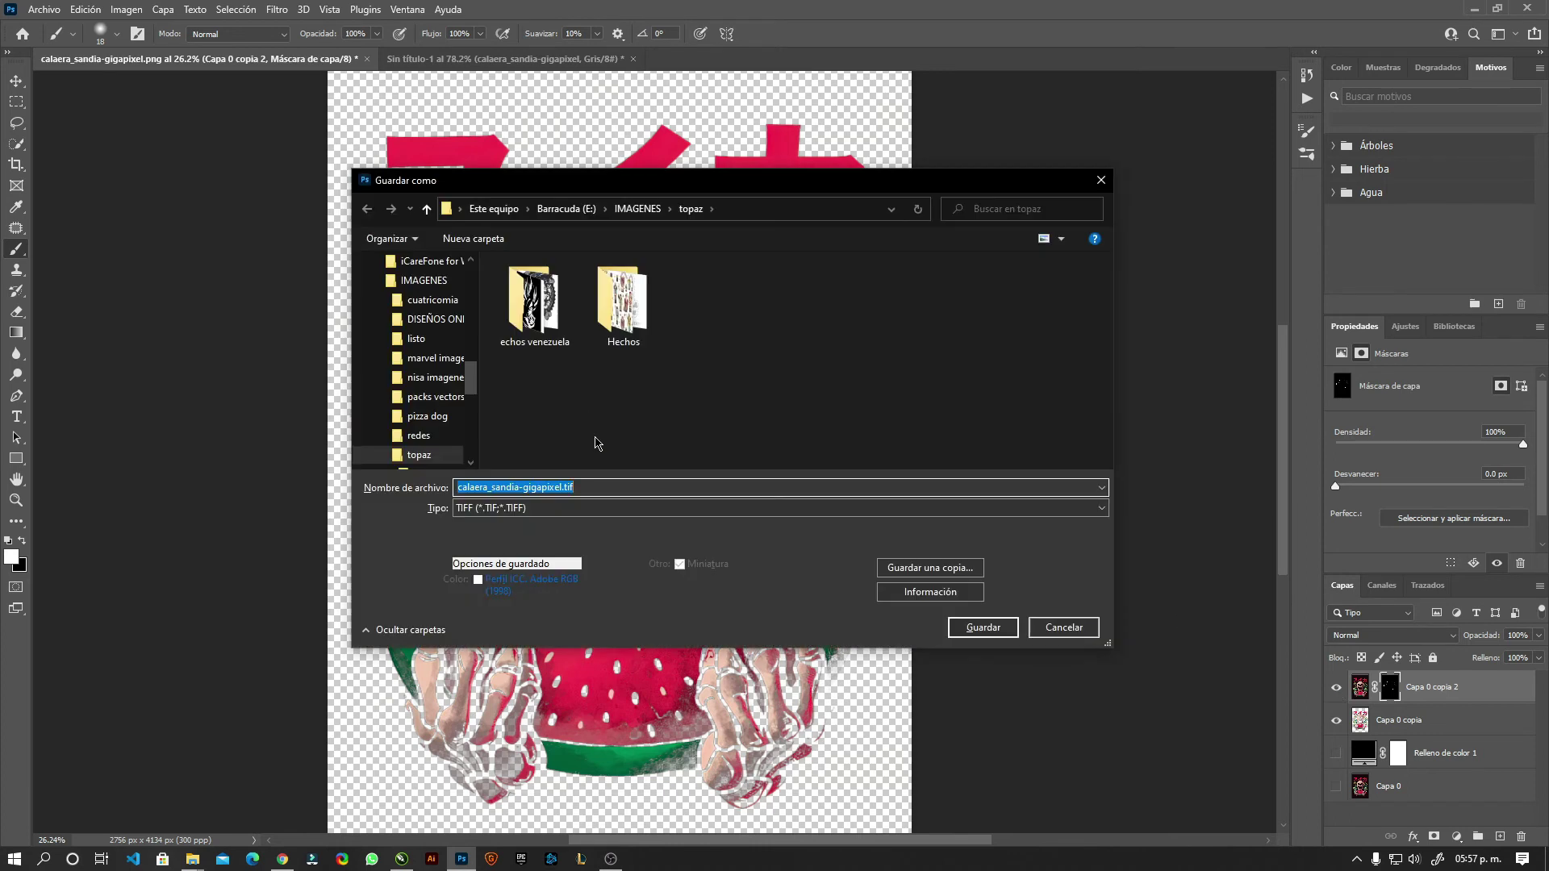
# Cancel the TIFF save and Quick Export the artwork as calaera_sandia-gigapixeldf.png
pyautogui.click(600, 508)
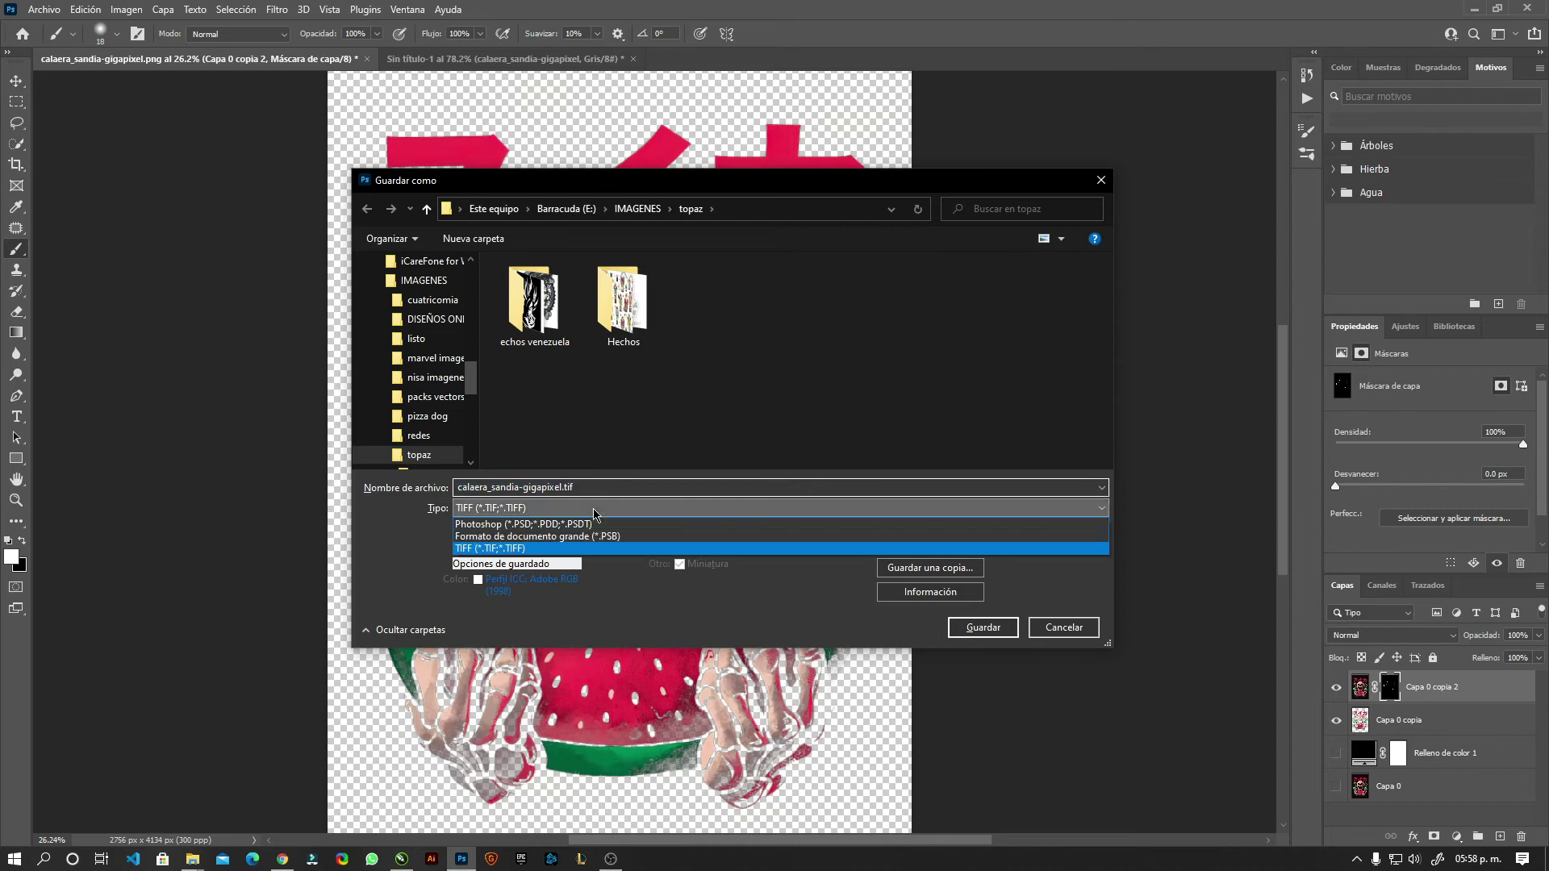
pyautogui.click(1036, 602)
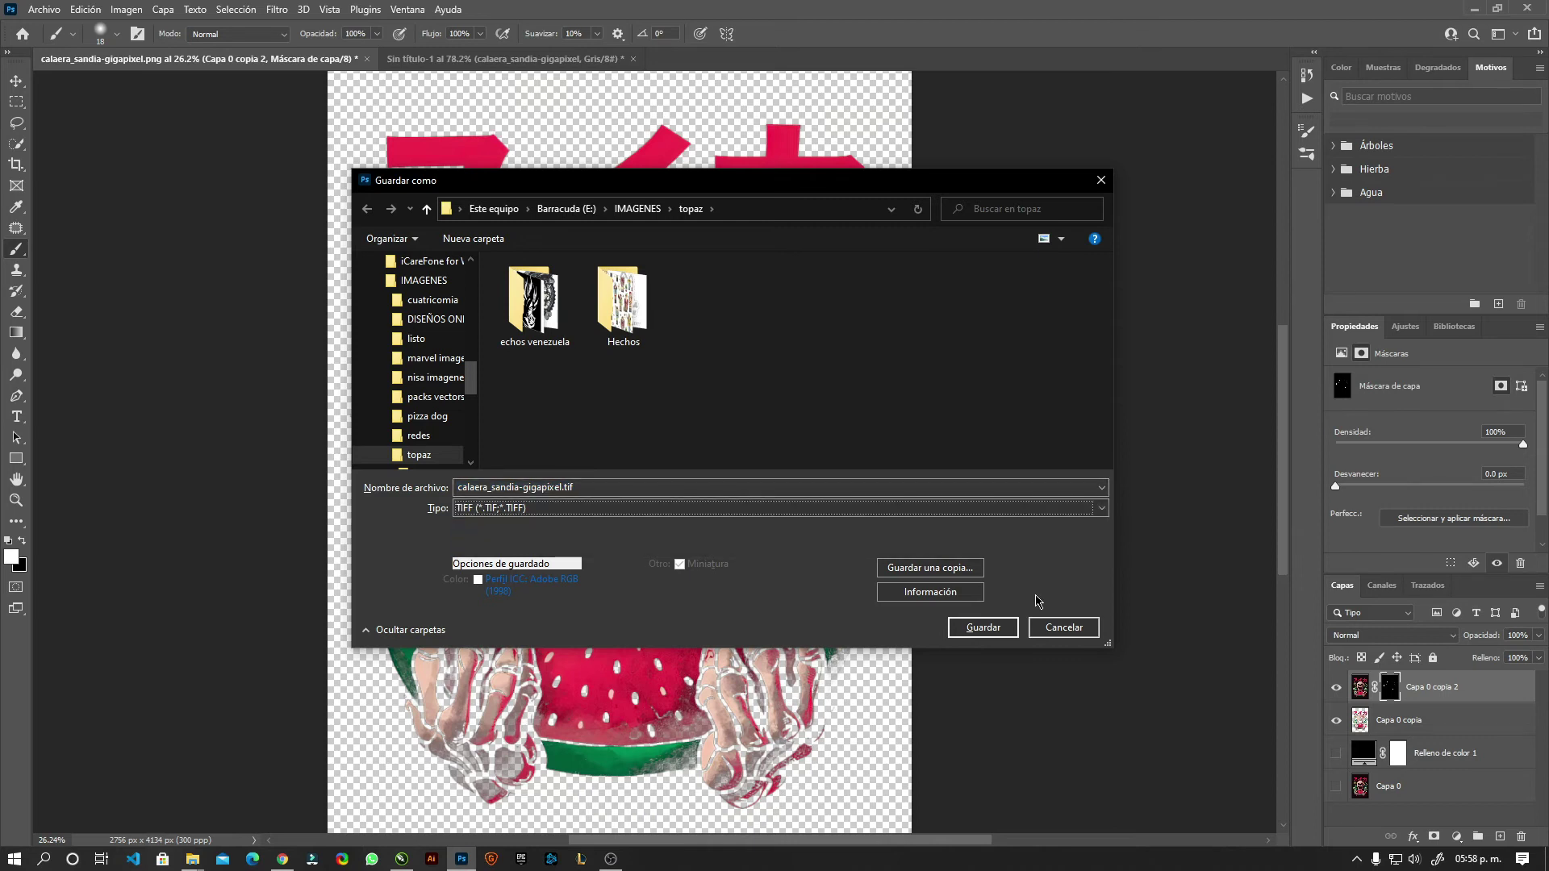
pyautogui.click(1060, 634)
pyautogui.click(44, 9)
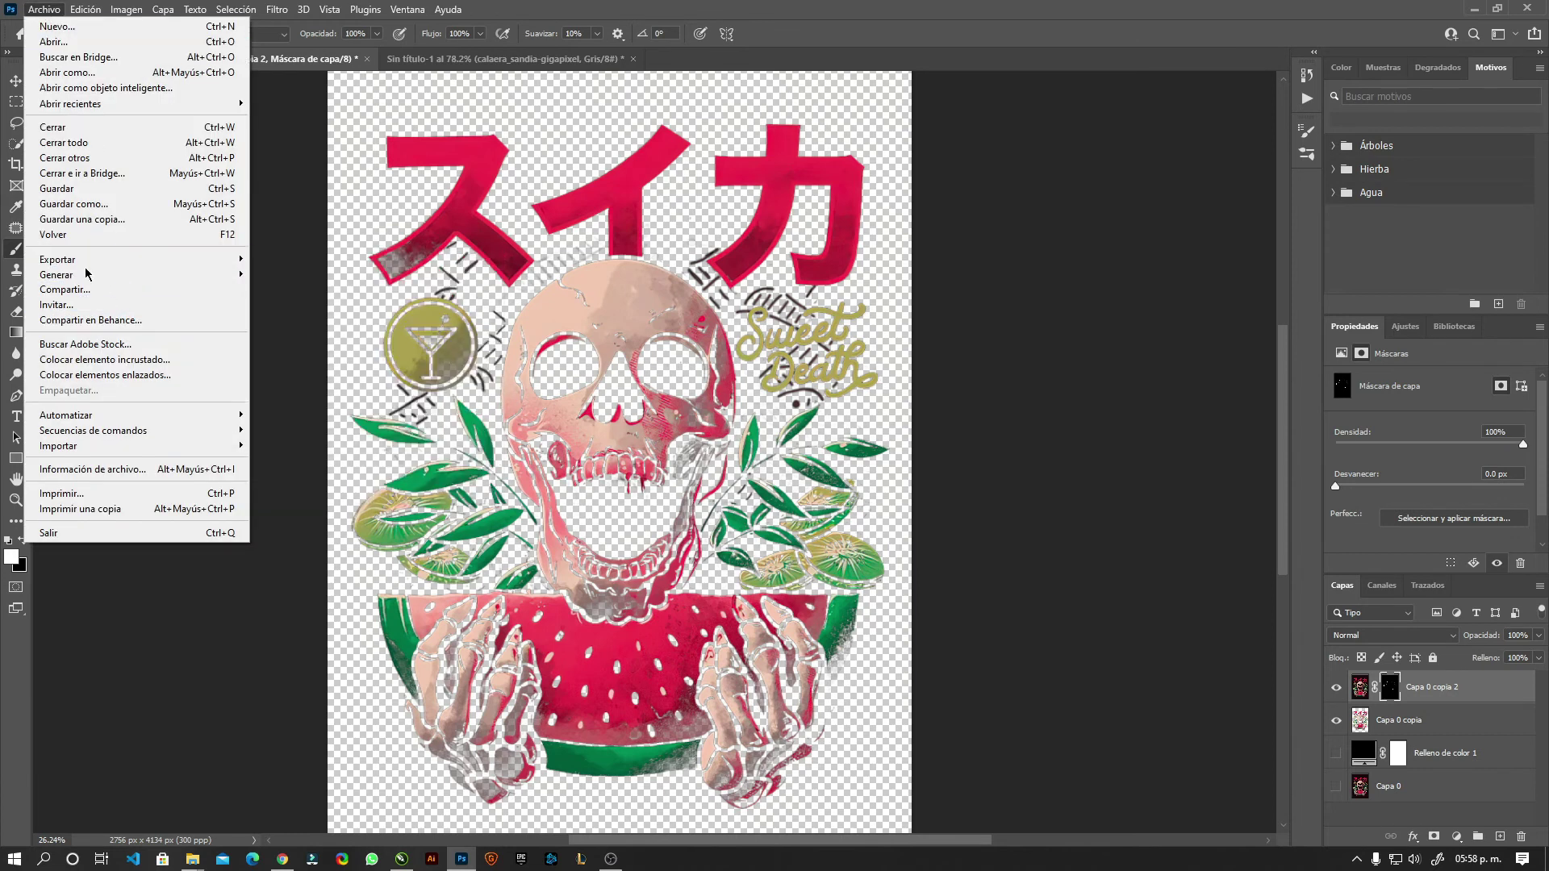
pyautogui.moveTo(57, 259)
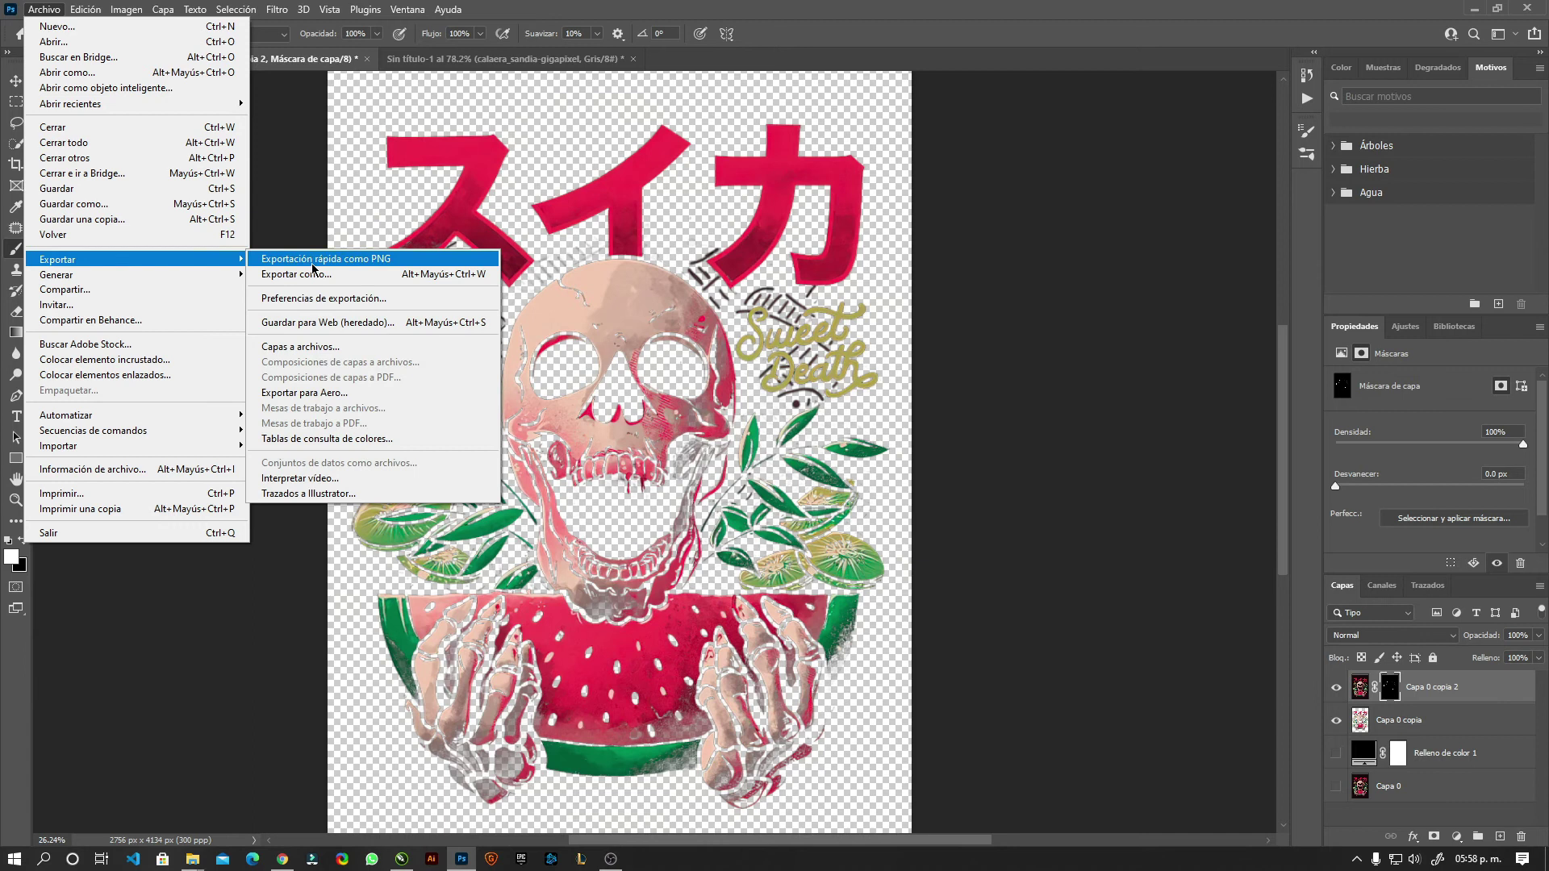
pyautogui.click(313, 264)
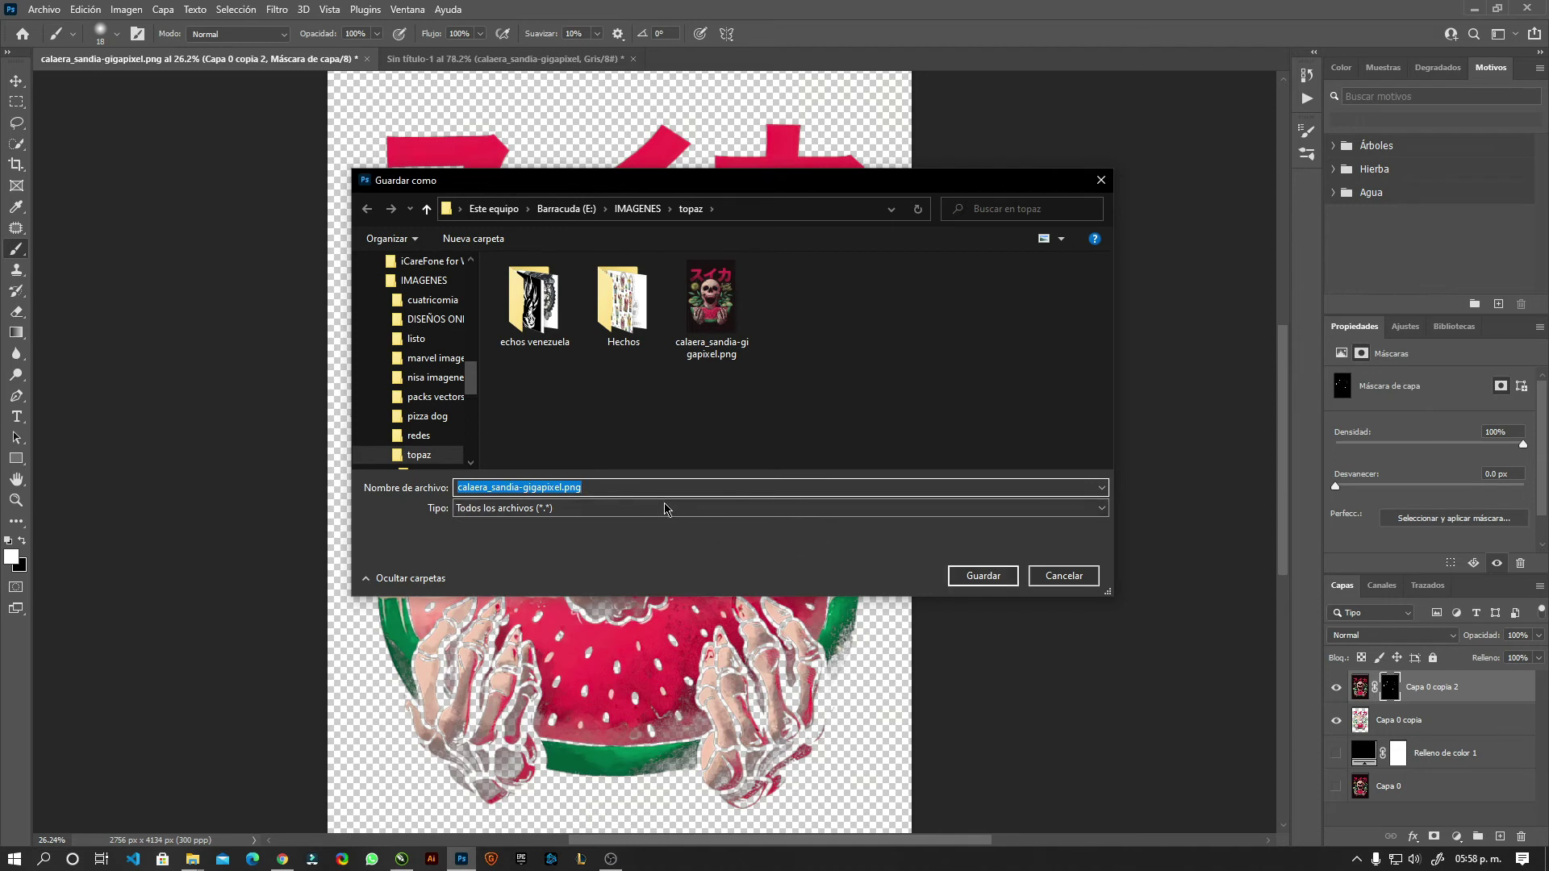
pyautogui.click(563, 486)
pyautogui.write('df')
pyautogui.click(989, 576)
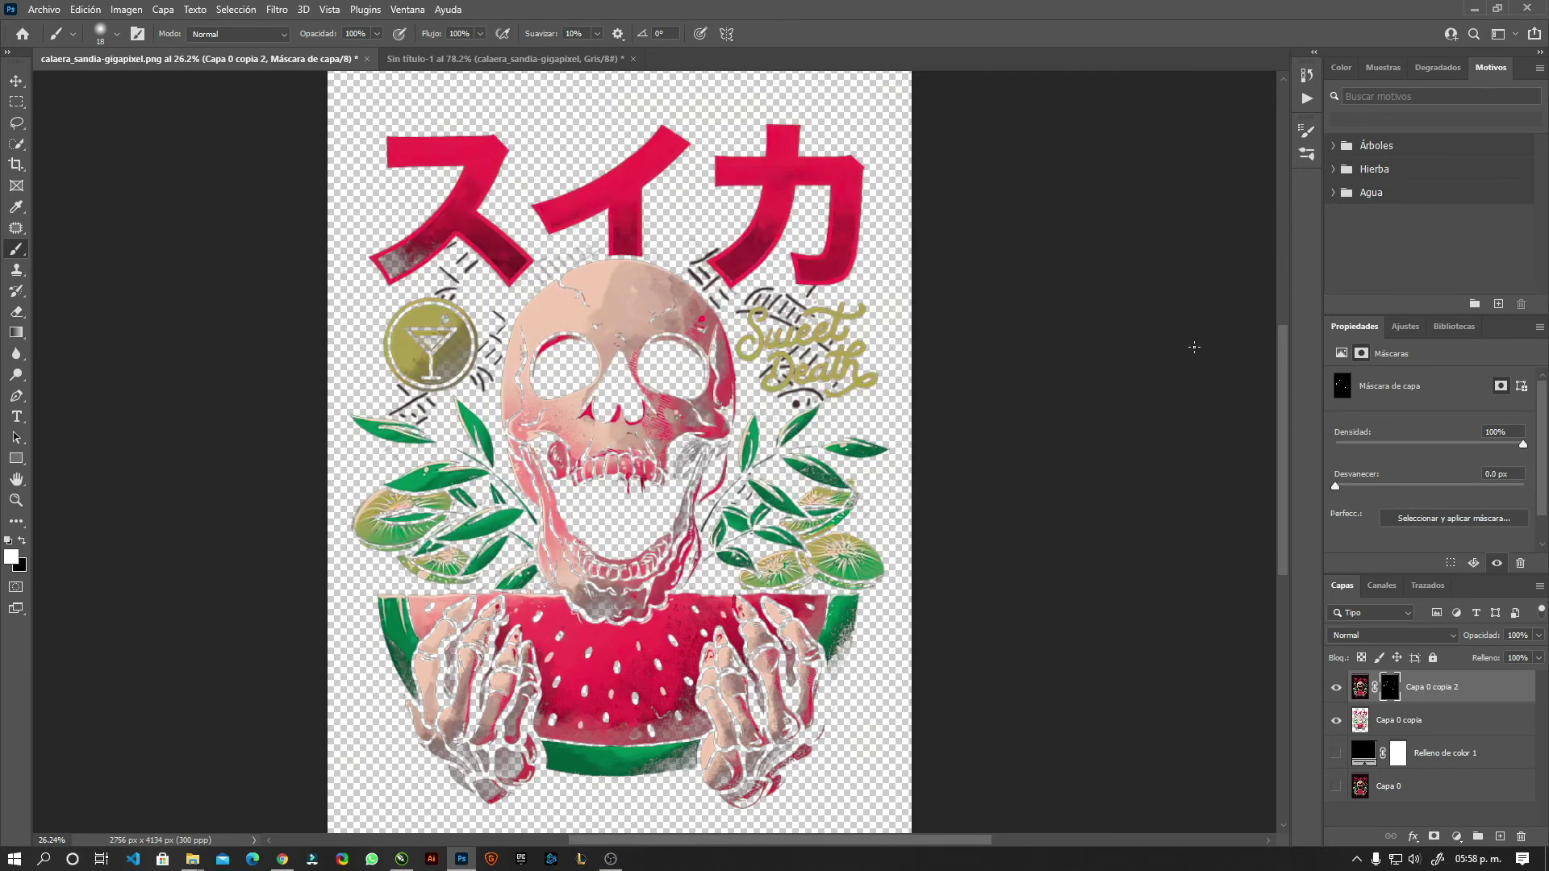
# Close the untitled grayscale document without saving, keeping the main artwork open
pyautogui.click(1527, 8)
pyautogui.click(795, 321)
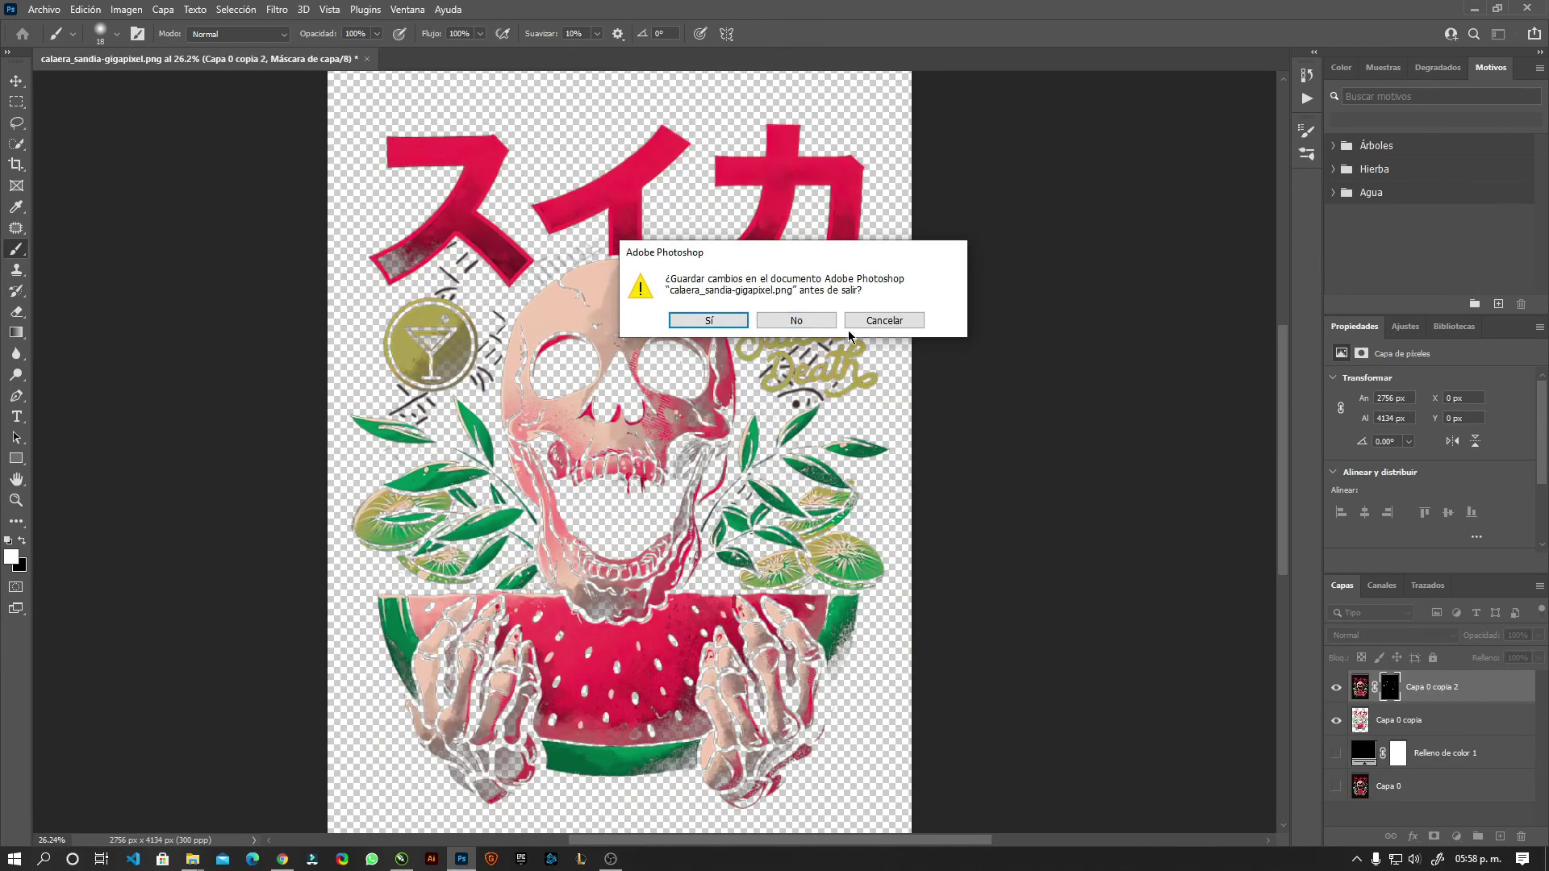
pyautogui.click(873, 321)
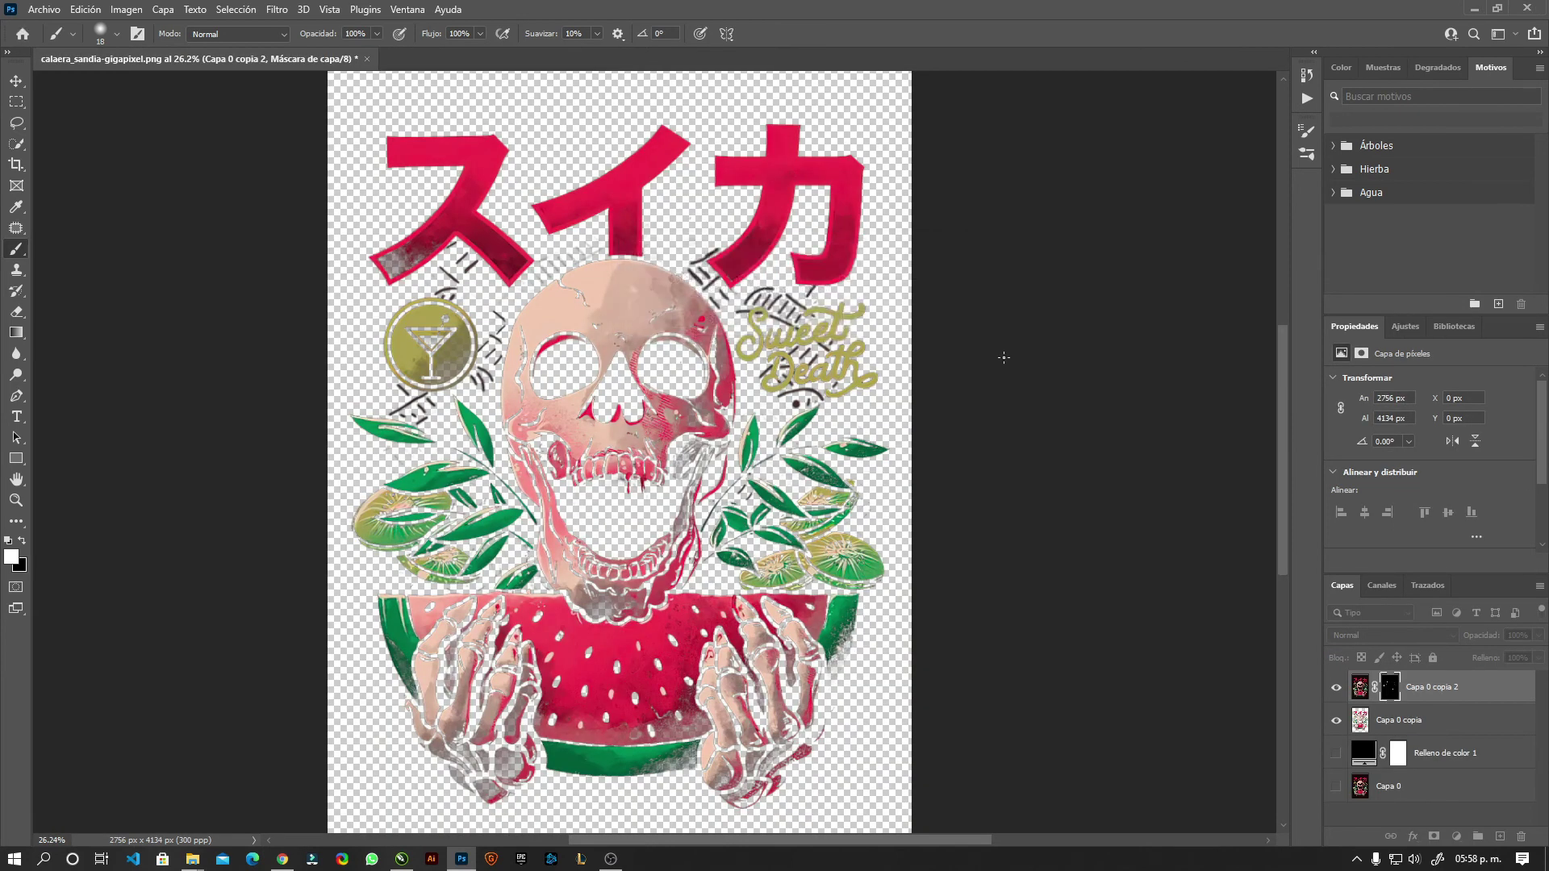
# Save the artwork as calaera_sandia-gigapixel.psd, accepting the compatibility prompt, and close Photoshop
pyautogui.hotkey('ctrl', 'shift', 's')
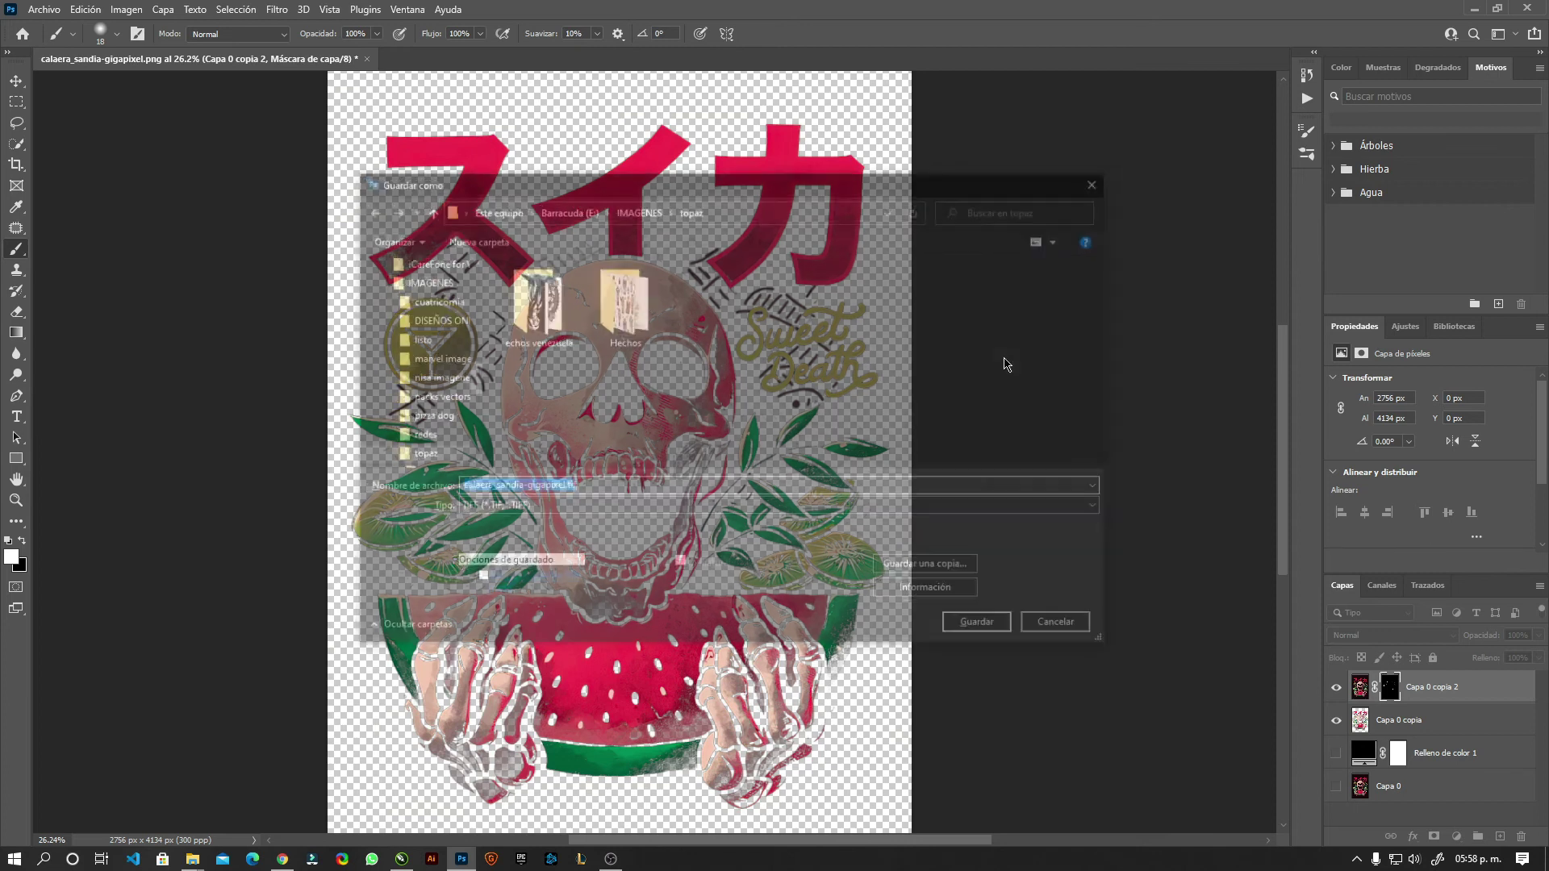
pyautogui.click(569, 508)
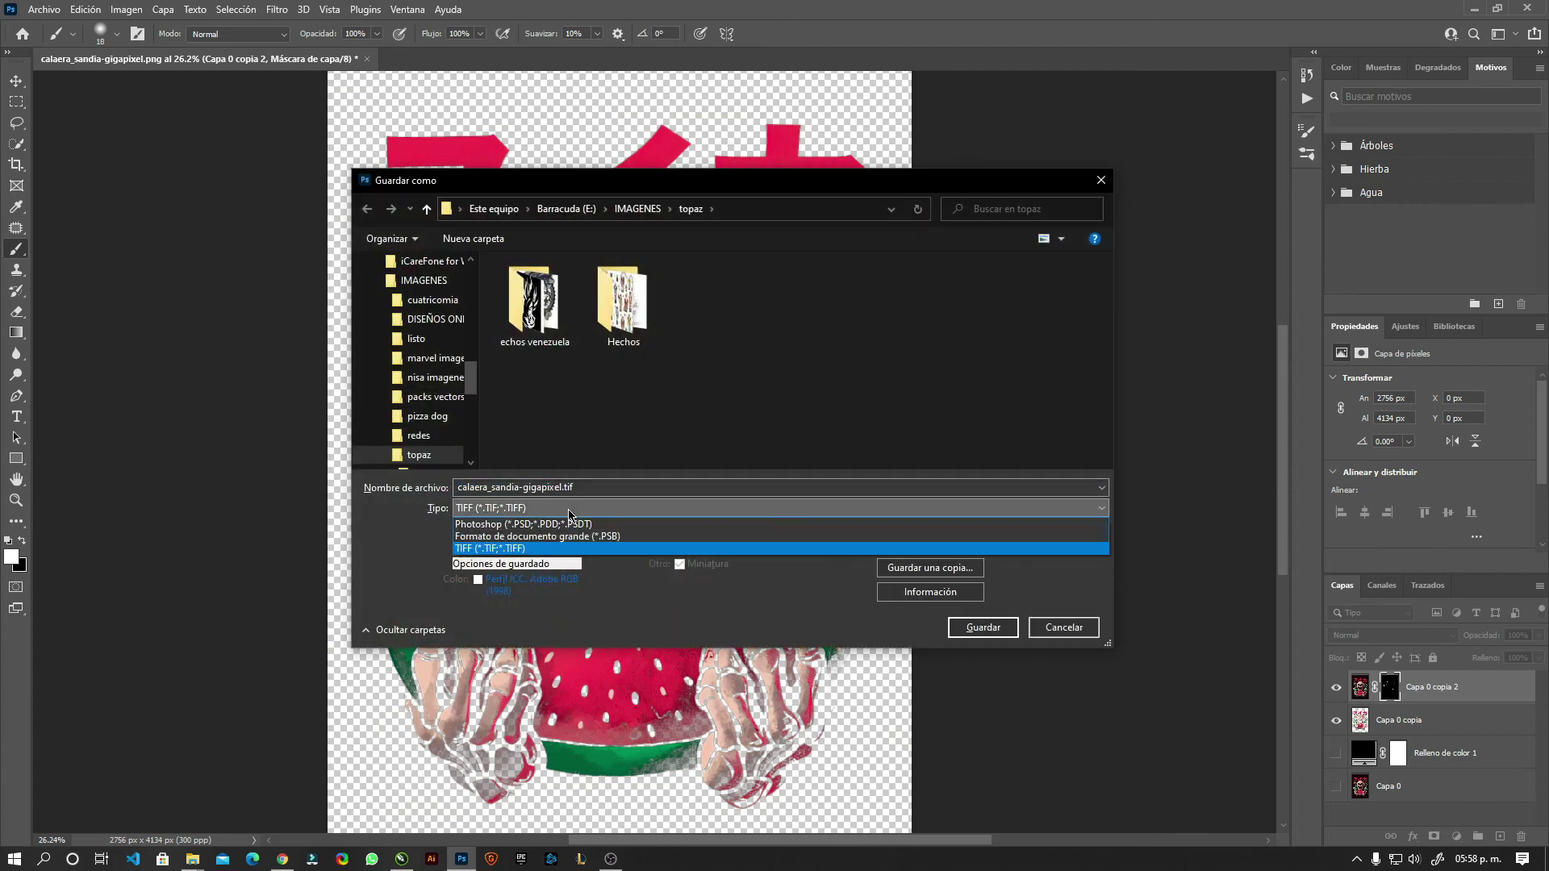
pyautogui.click(569, 523)
pyautogui.click(980, 628)
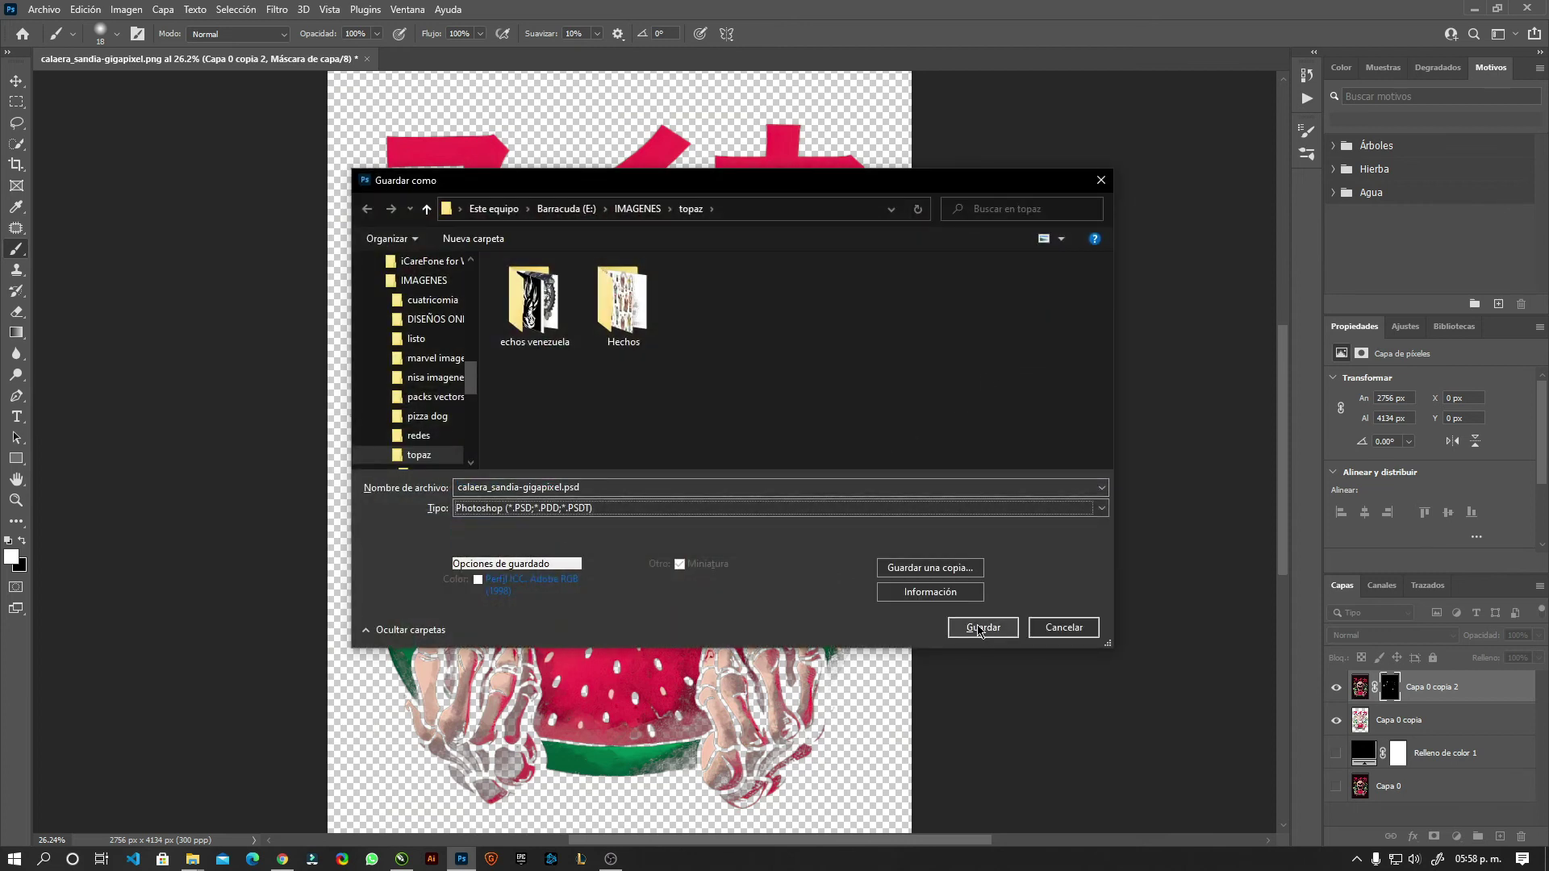
pyautogui.click(989, 244)
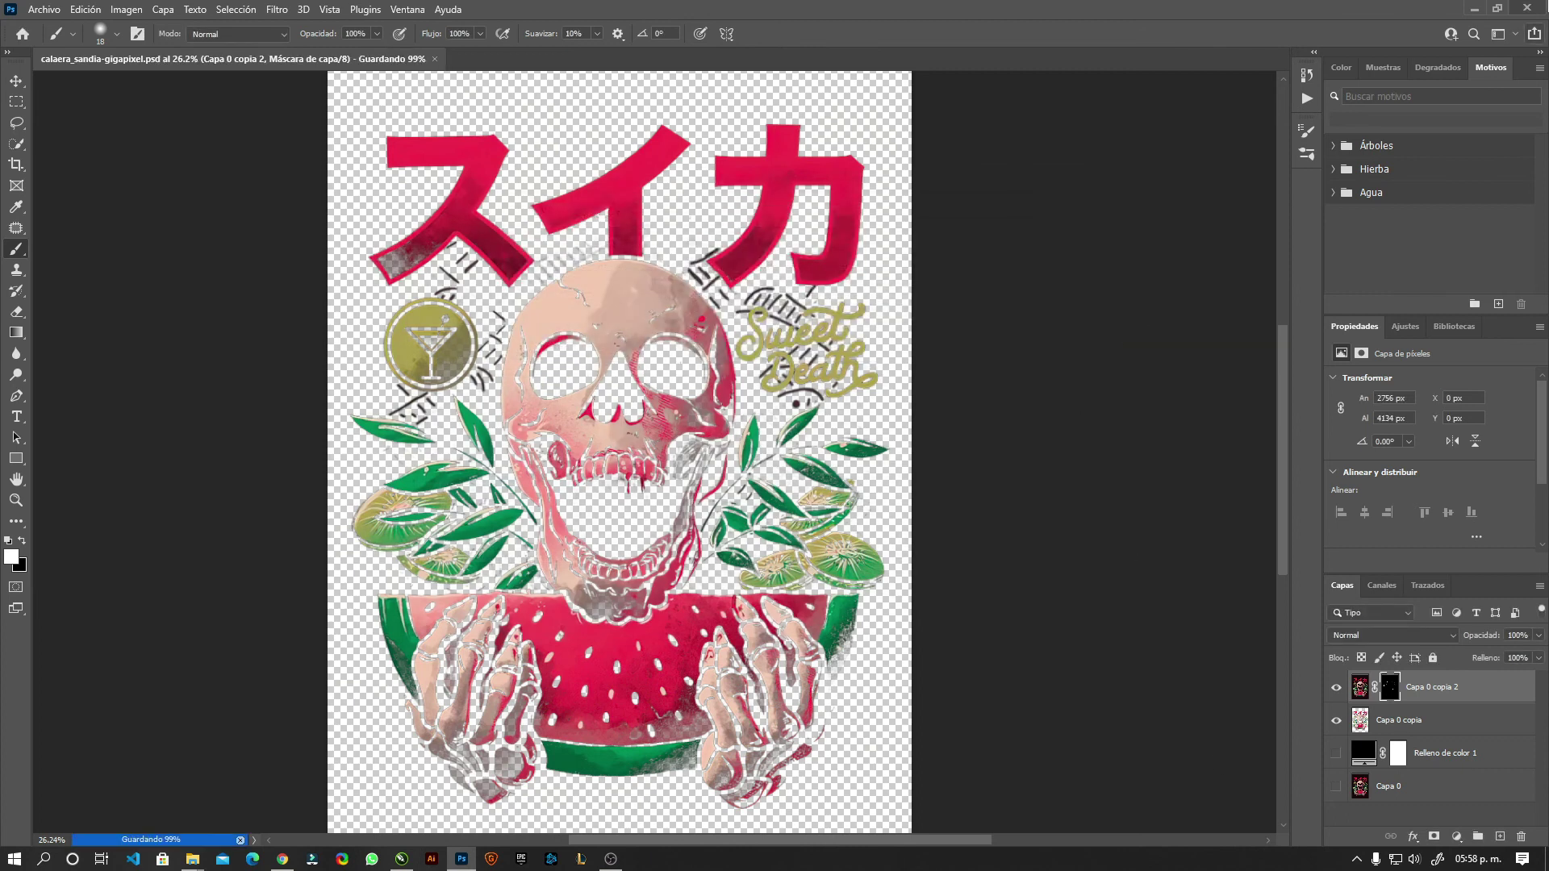
pyautogui.click(1527, 8)
pyautogui.click(927, 408)
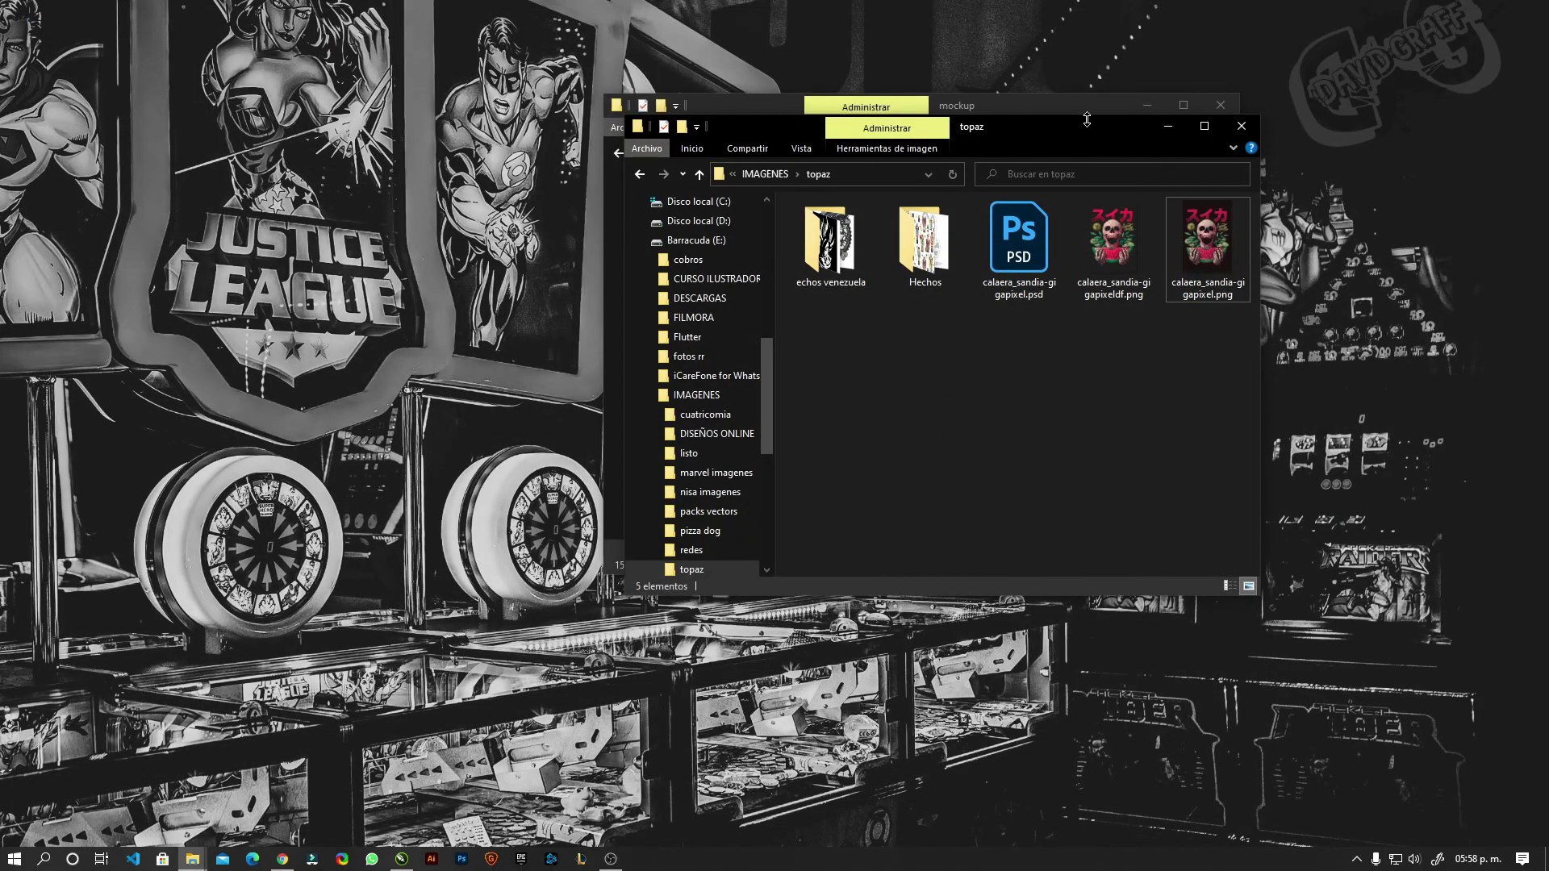
# Move the topaz window beside the mockup folder and preview calaera_sandia-gigapixeldf.png in Photos
pyautogui.moveTo(1049, 126); pyautogui.dragTo(623, 169)
pyautogui.click(782, 282)
pyautogui.click(698, 278)
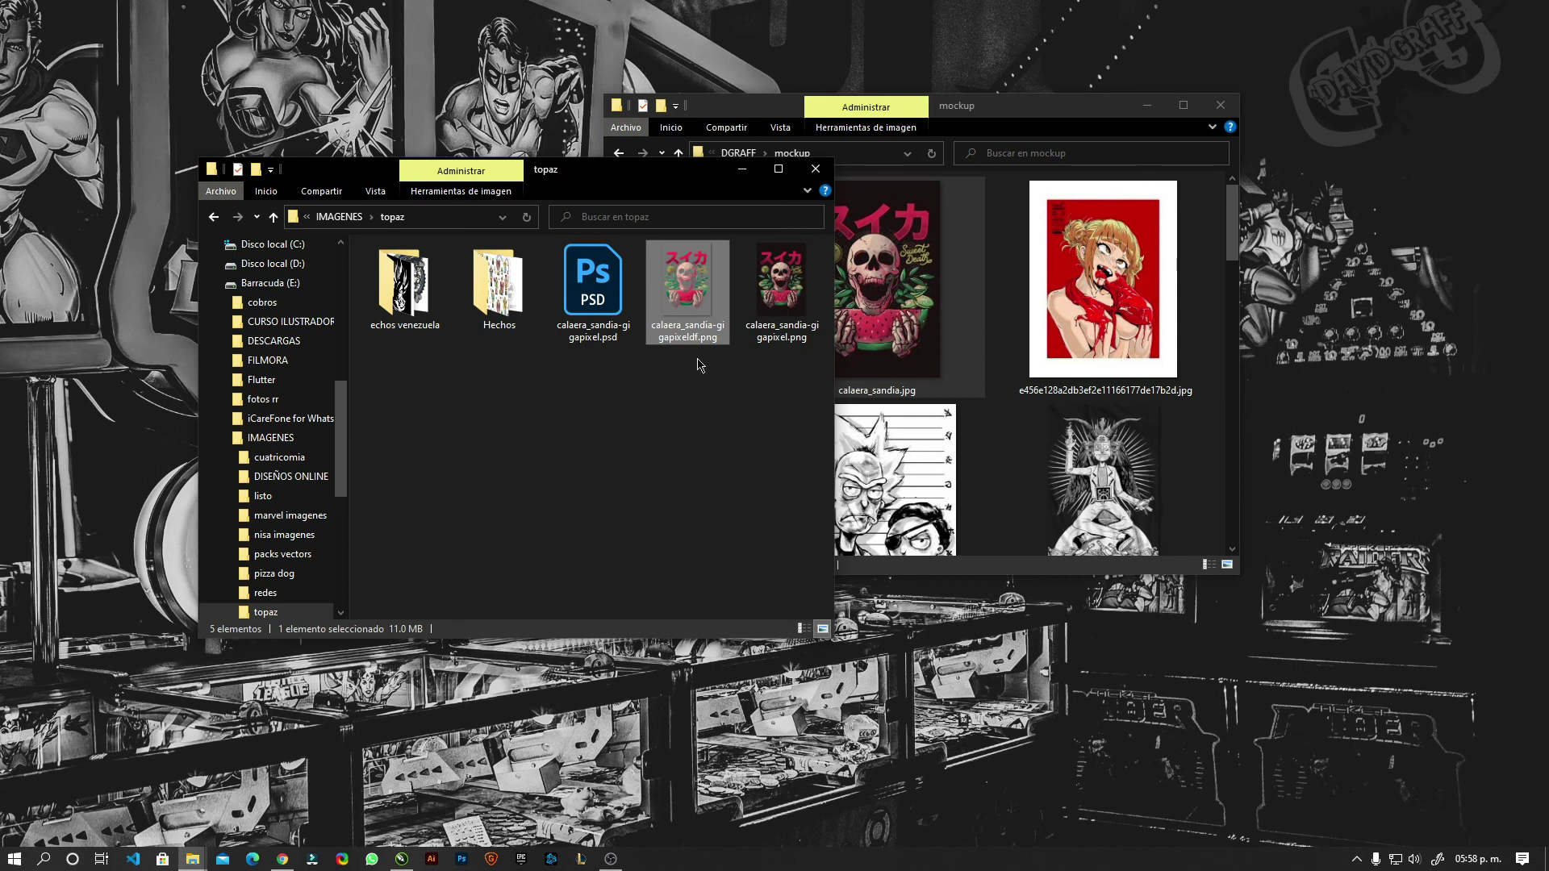
pyautogui.doubleClick(692, 297)
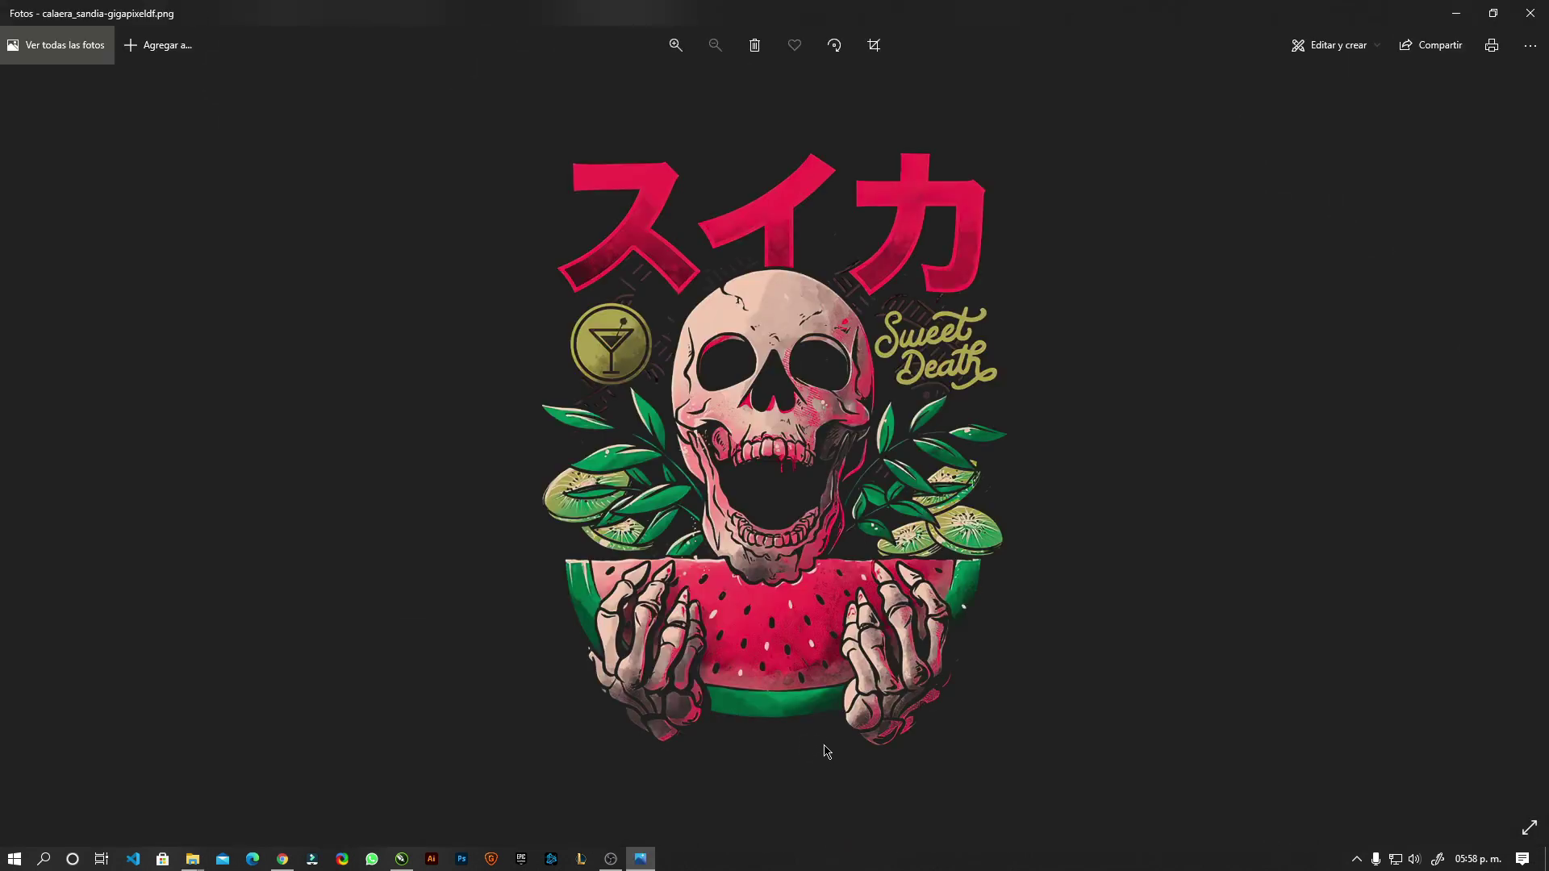
pyautogui.click(1530, 13)
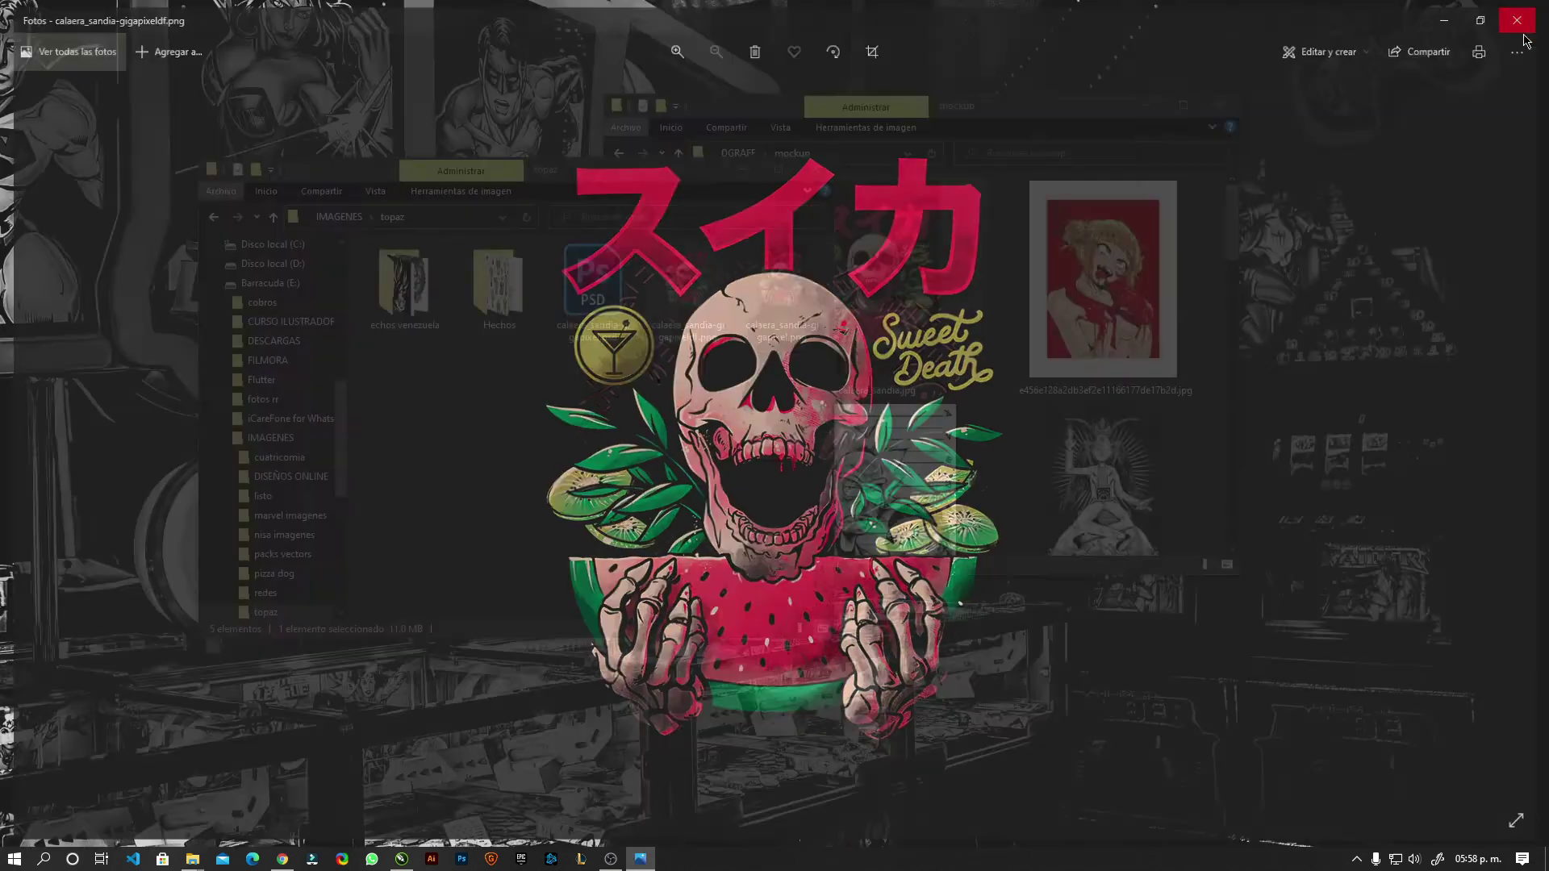
pyautogui.rightClick(704, 292)
# Drop the exported PNG into a maximized CorelDRAW and scale the bitmap to fit the page
pyautogui.moveTo(694, 291); pyautogui.dragTo(397, 861)
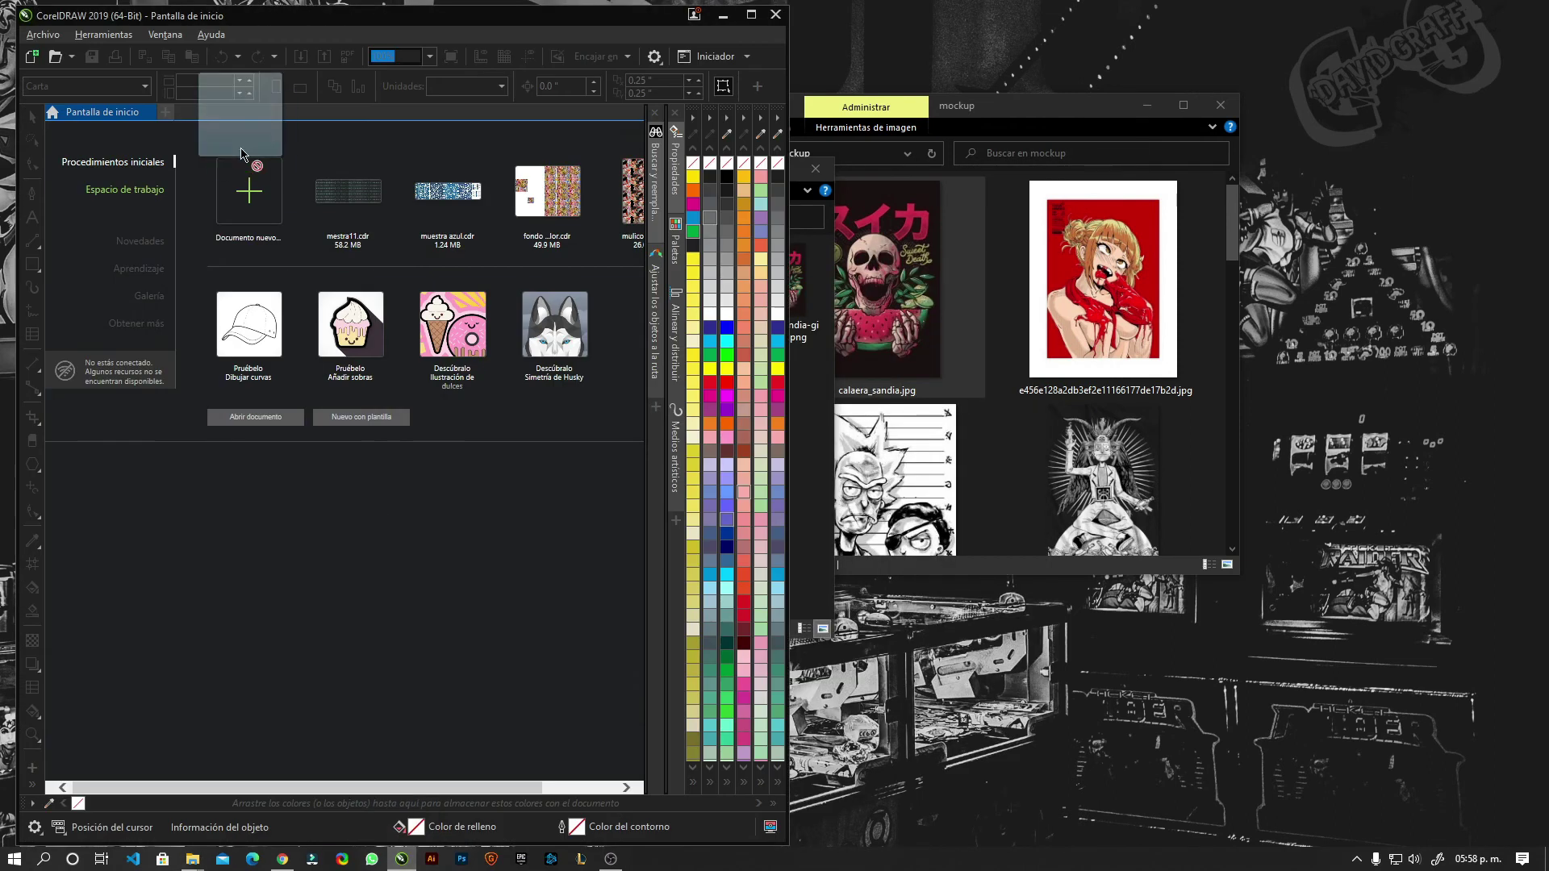
pyautogui.moveTo(397, 861); pyautogui.dragTo(269, 162)
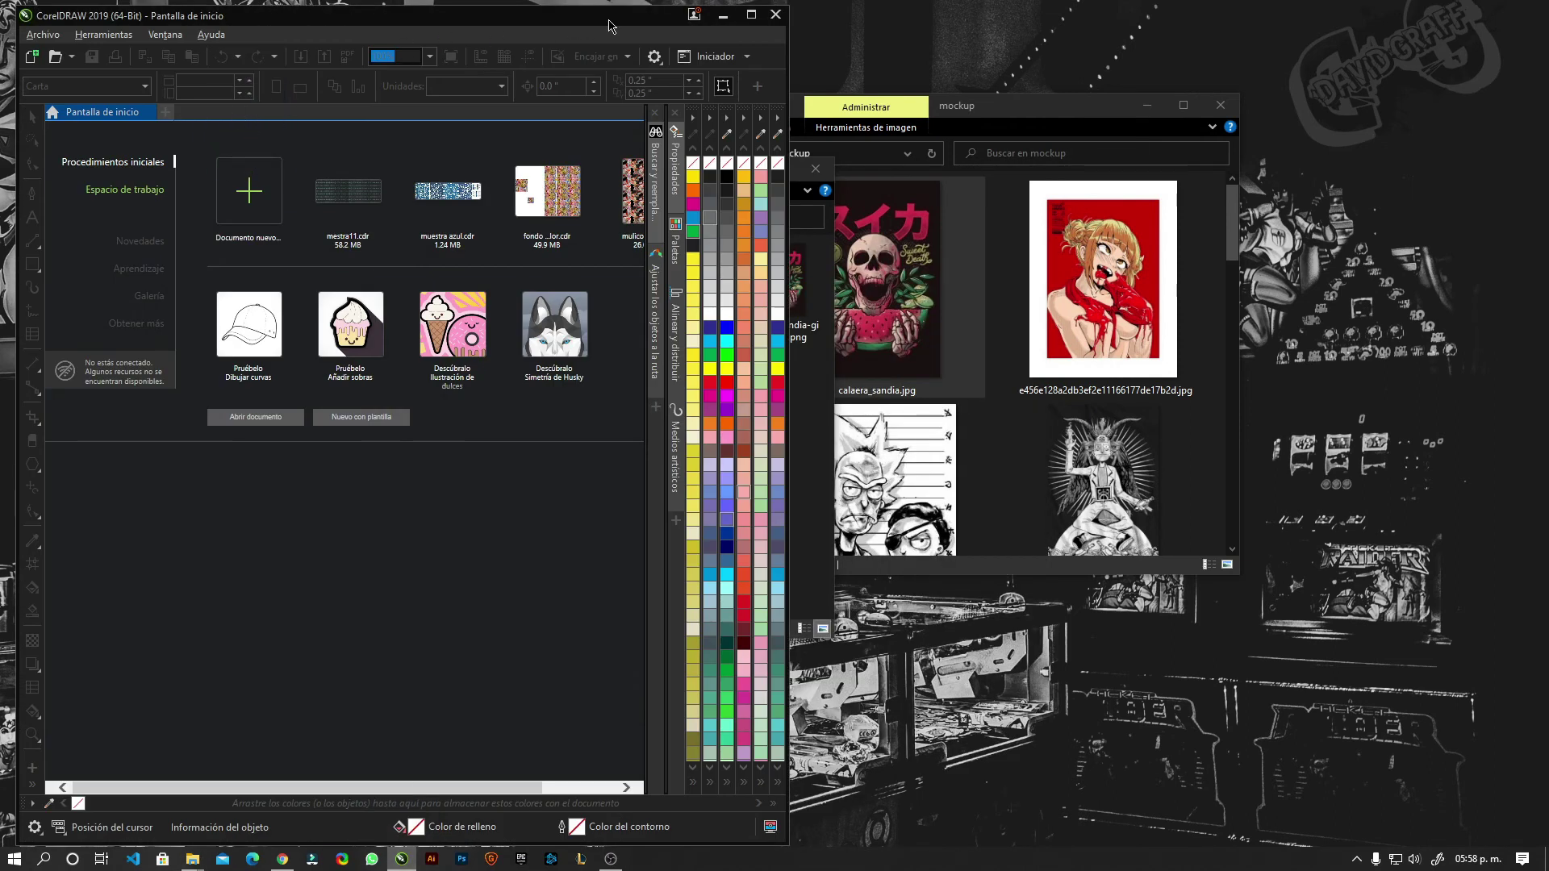
pyautogui.click(751, 14)
pyautogui.scroll(-2, 768, 505)
pyautogui.click(768, 505)
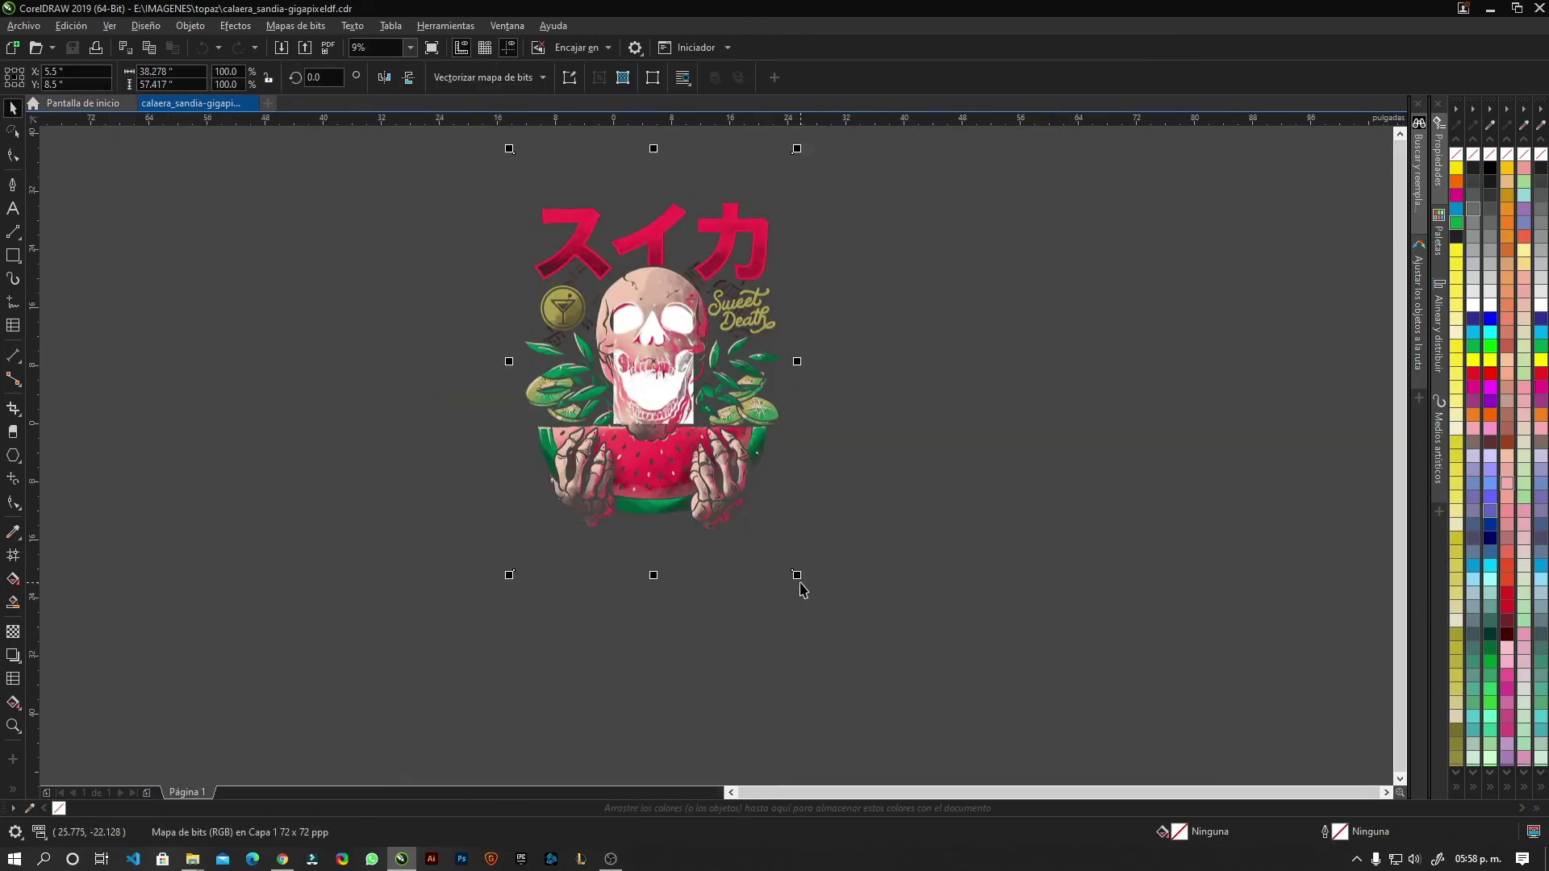
pyautogui.moveTo(797, 575); pyautogui.dragTo(705, 529)
pyautogui.click(387, 184)
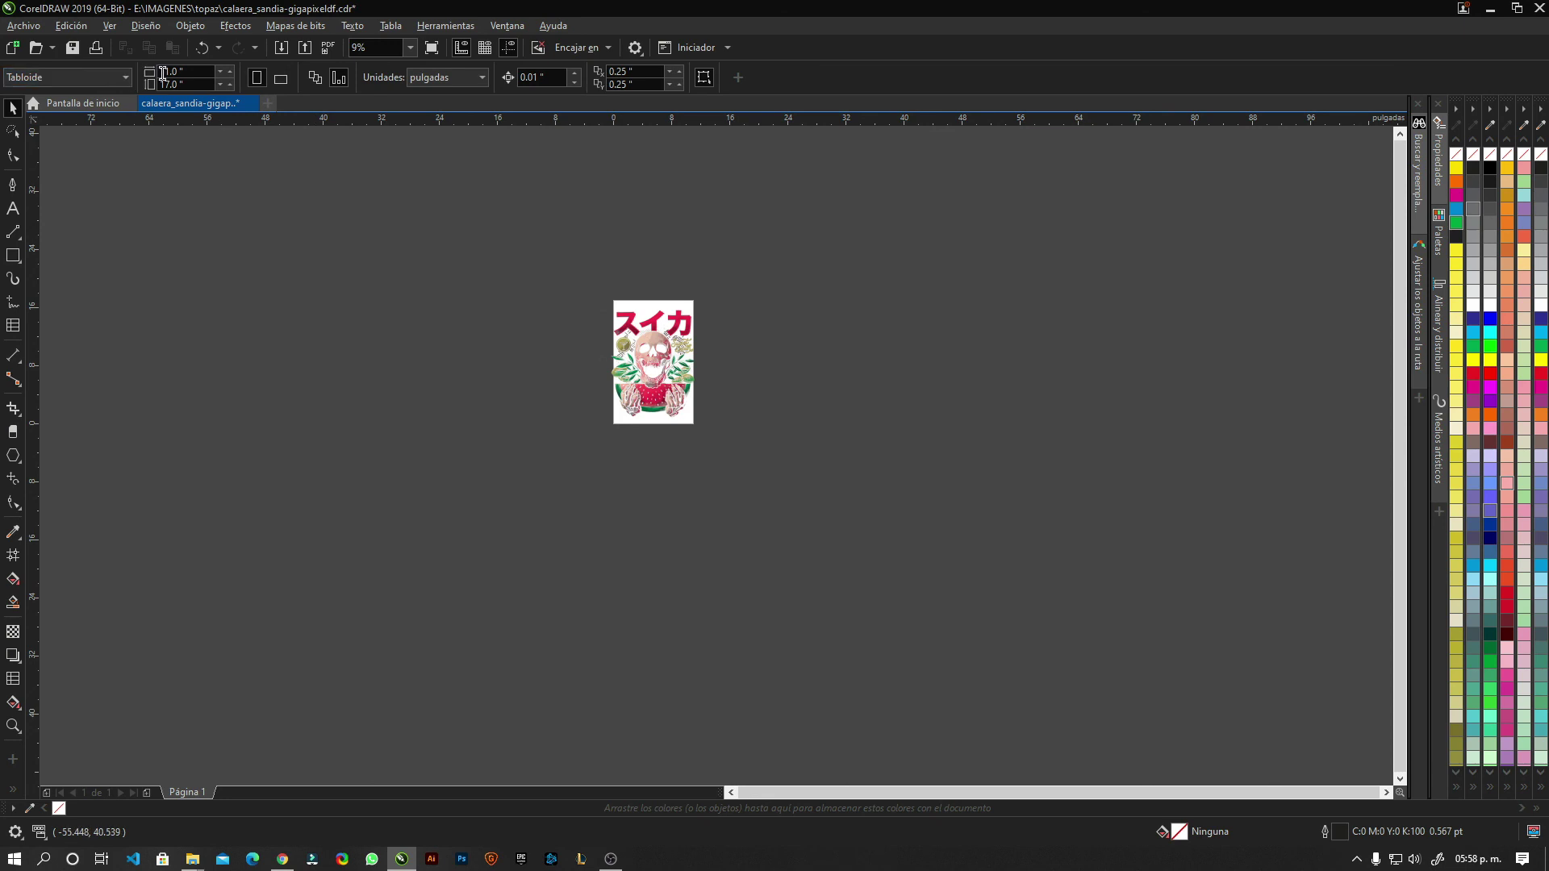
# Switch units to centímetros and resize the bitmap to 26 cm wide (39 cm tall)
pyautogui.click(448, 76)
pyautogui.click(443, 260)
pyautogui.click(647, 314)
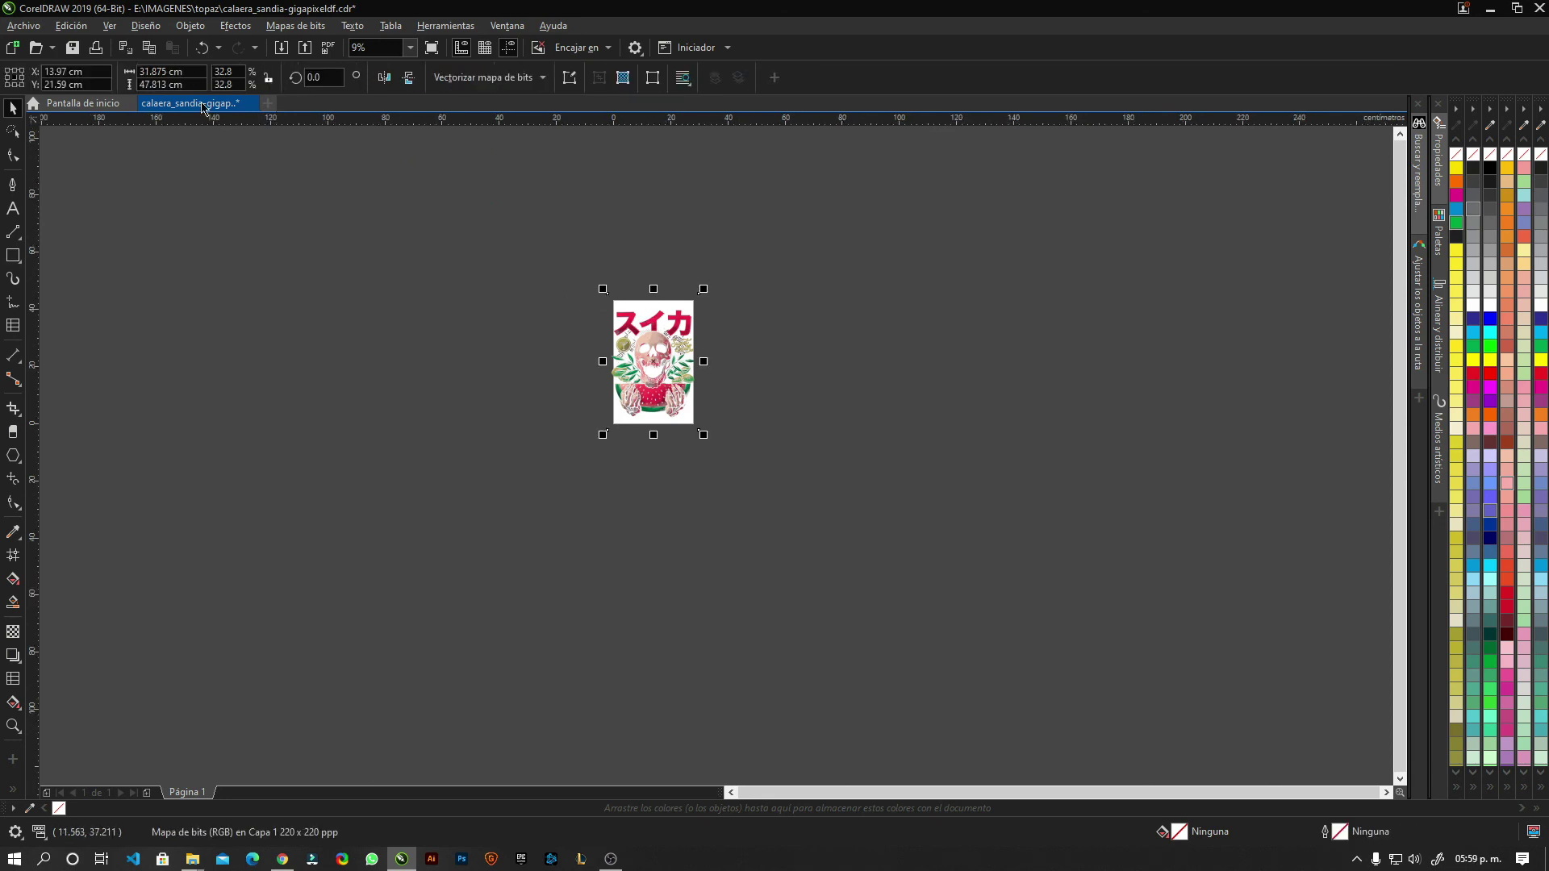
pyautogui.click(165, 71)
pyautogui.write('26')
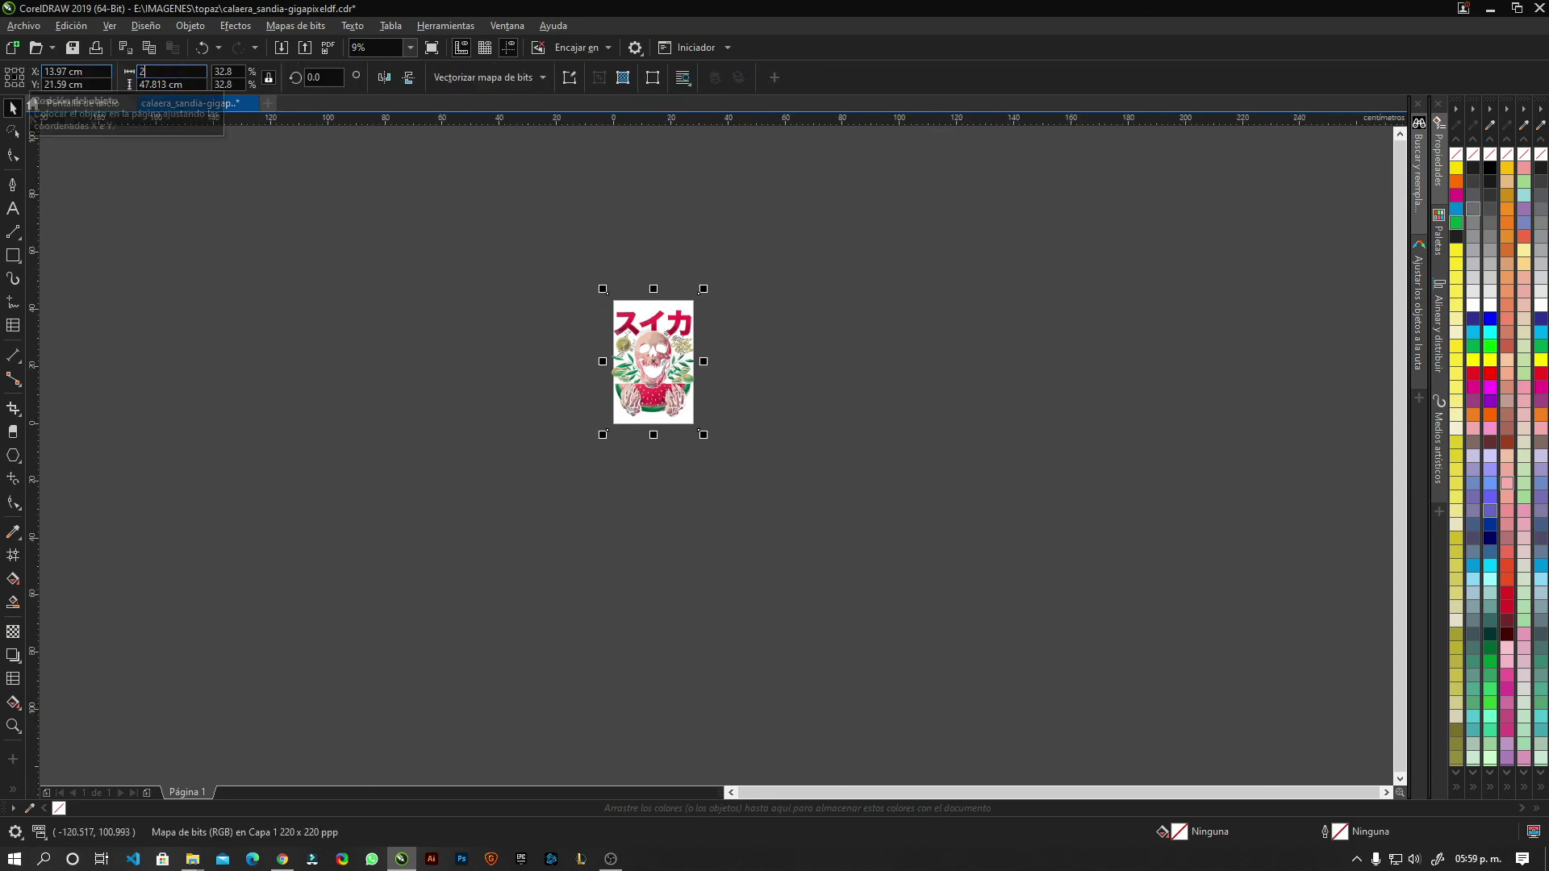
pyautogui.press('Return')
pyautogui.scroll(5, 628, 308)
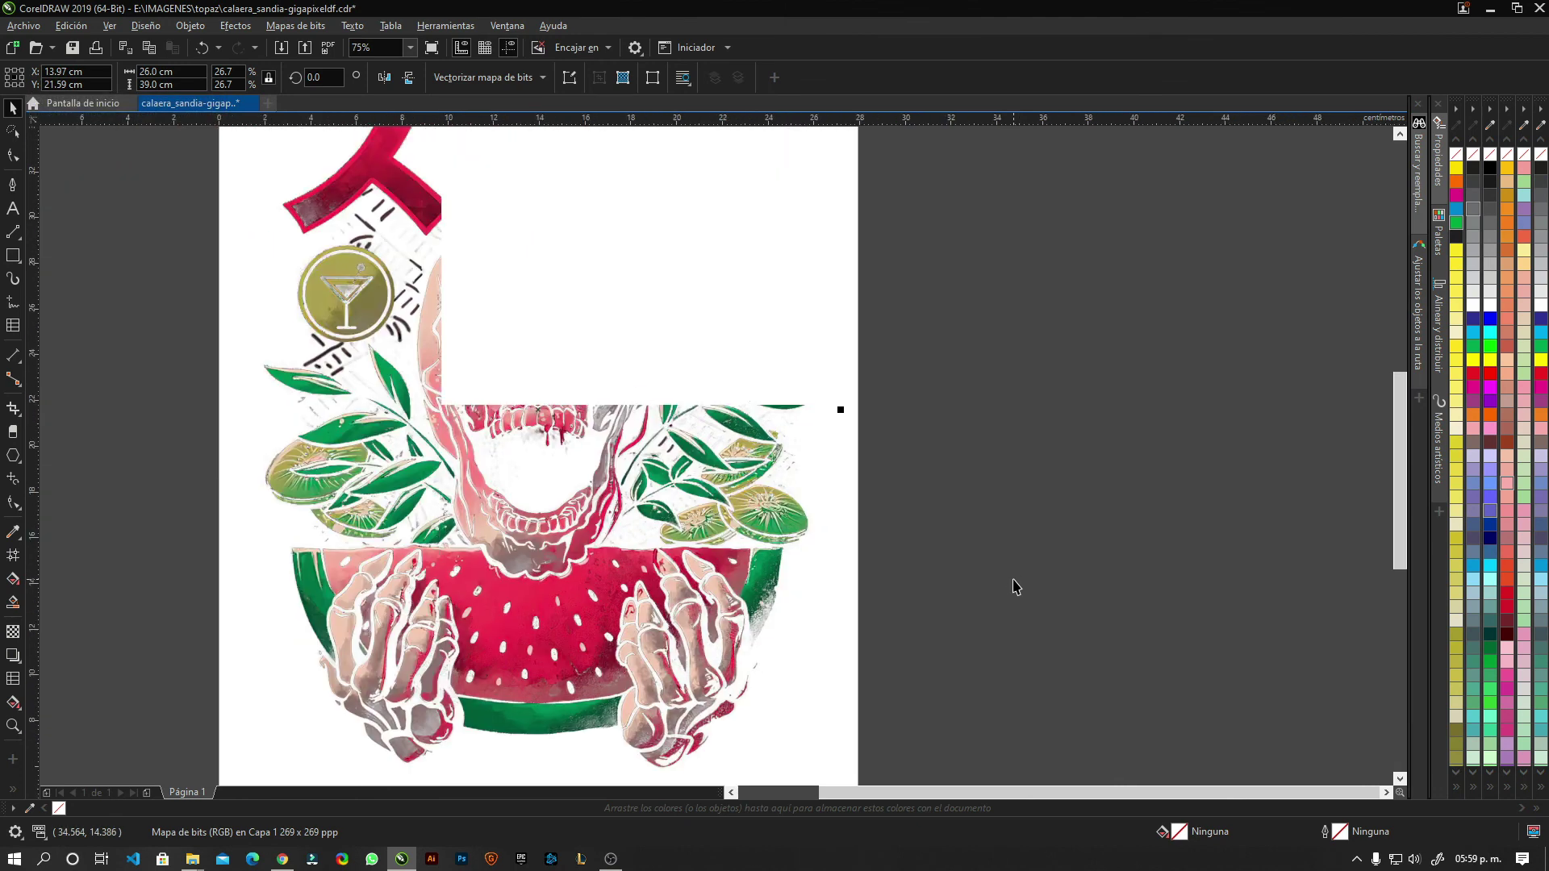